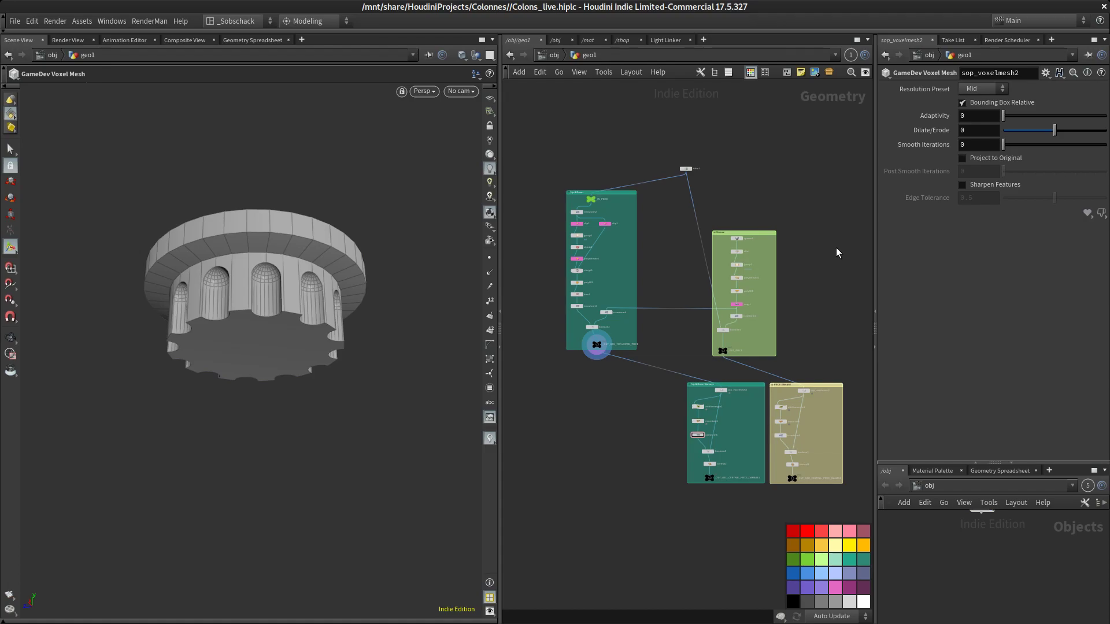
Rename the Groove network box to Central Pieces
middle_drag(628, 443, 604, 425)
scroll(658, 415, down, 1)
scroll(650, 388, up, 2)
drag(605, 147, 617, 171)
drag(677, 116, 668, 112)
mouse_move(614, 169)
mouse_down()
mouse_move(644, 172)
mouse_move(632, 171)
mouse_up()
drag(758, 192, 723, 172)
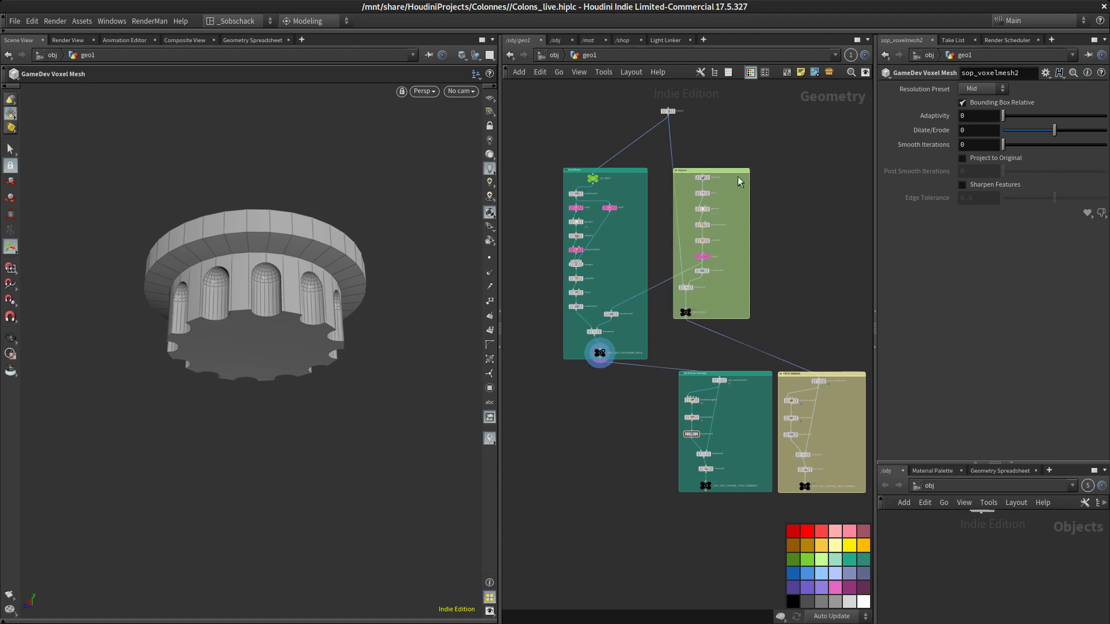
scroll(688, 184, up, 4)
middle_drag(669, 181, 683, 195)
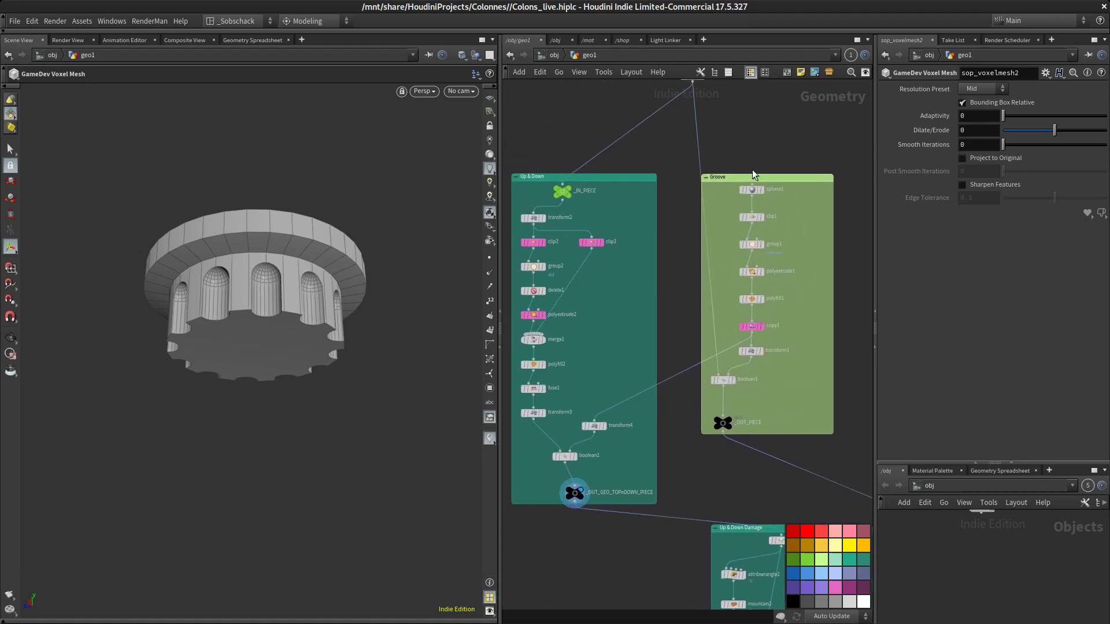
click(746, 179)
double_click(744, 179)
drag(742, 179, 659, 179)
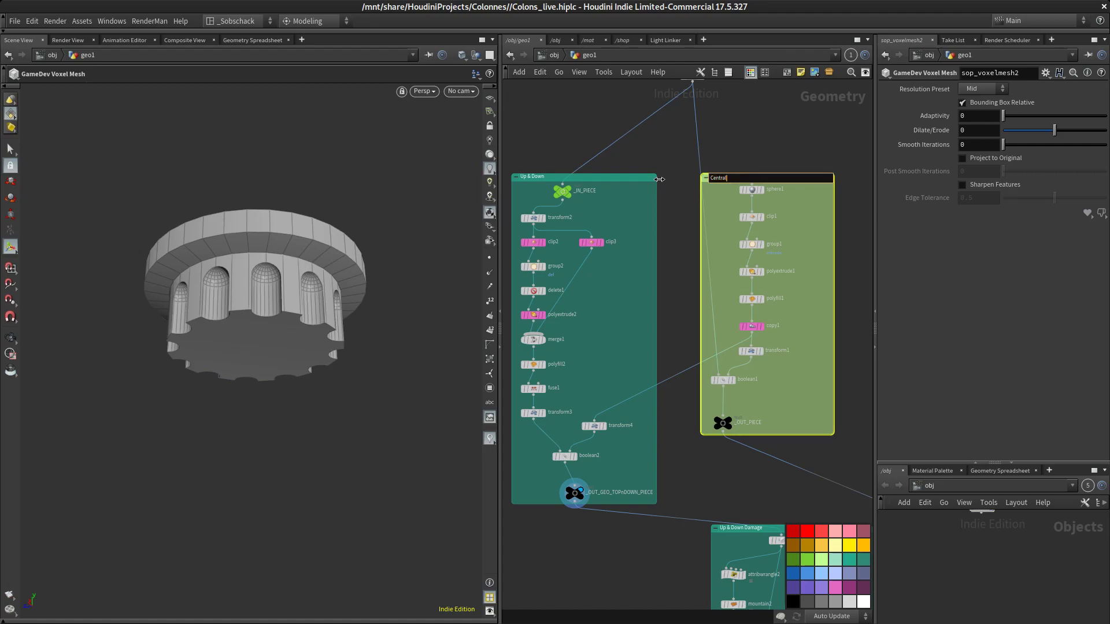
key(Return)
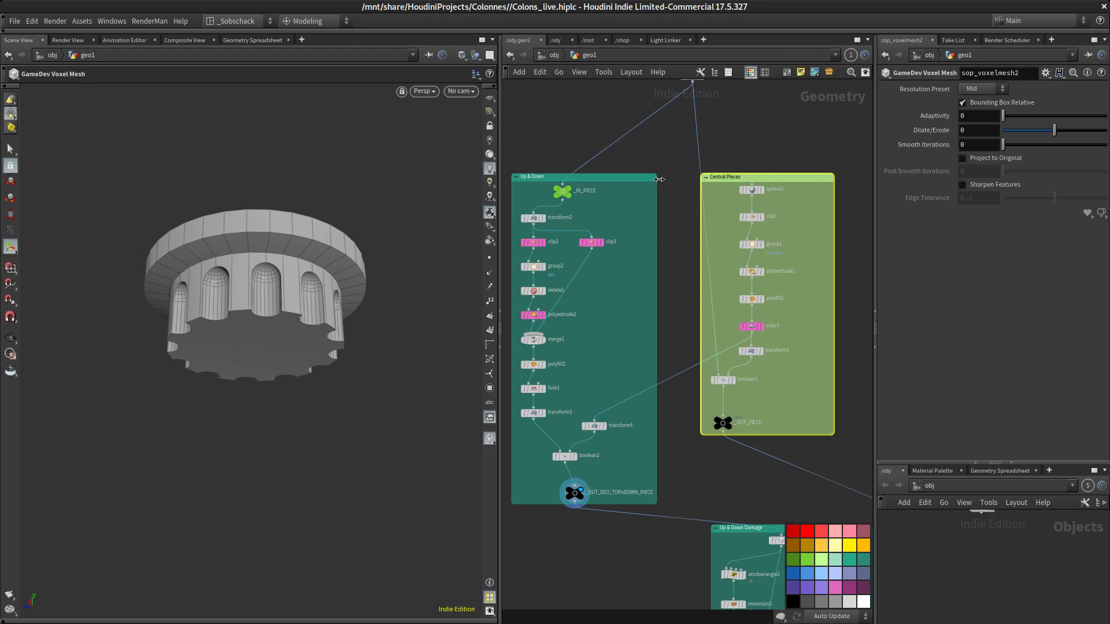
Display the Central Pieces output and then the top-and-down piece output to compare them
drag(636, 177, 643, 173)
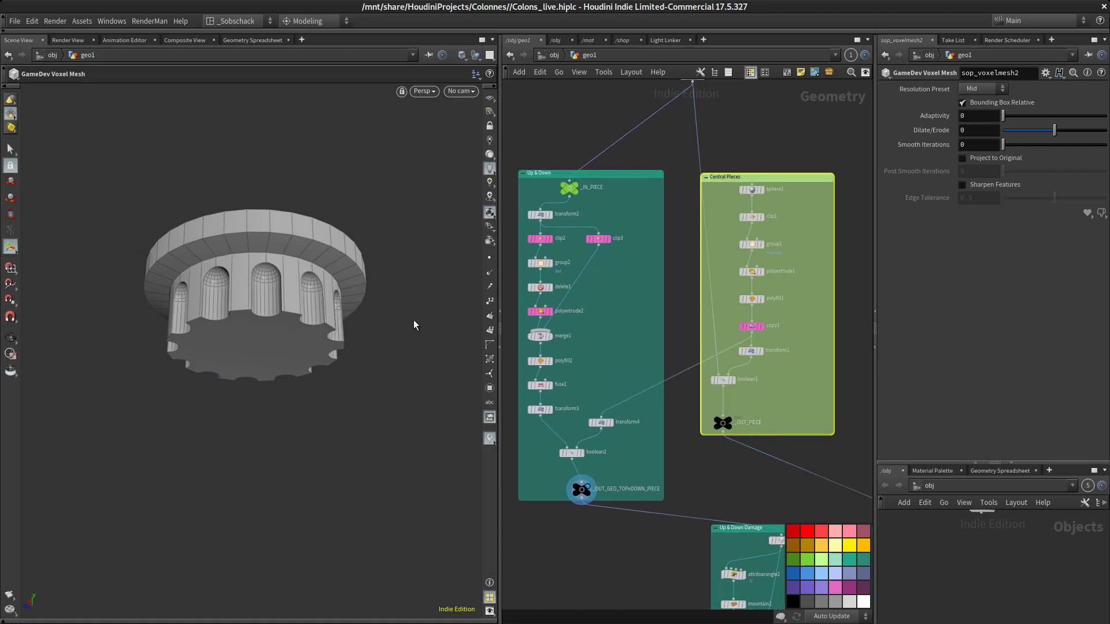
alt+drag(374, 312, 369, 332)
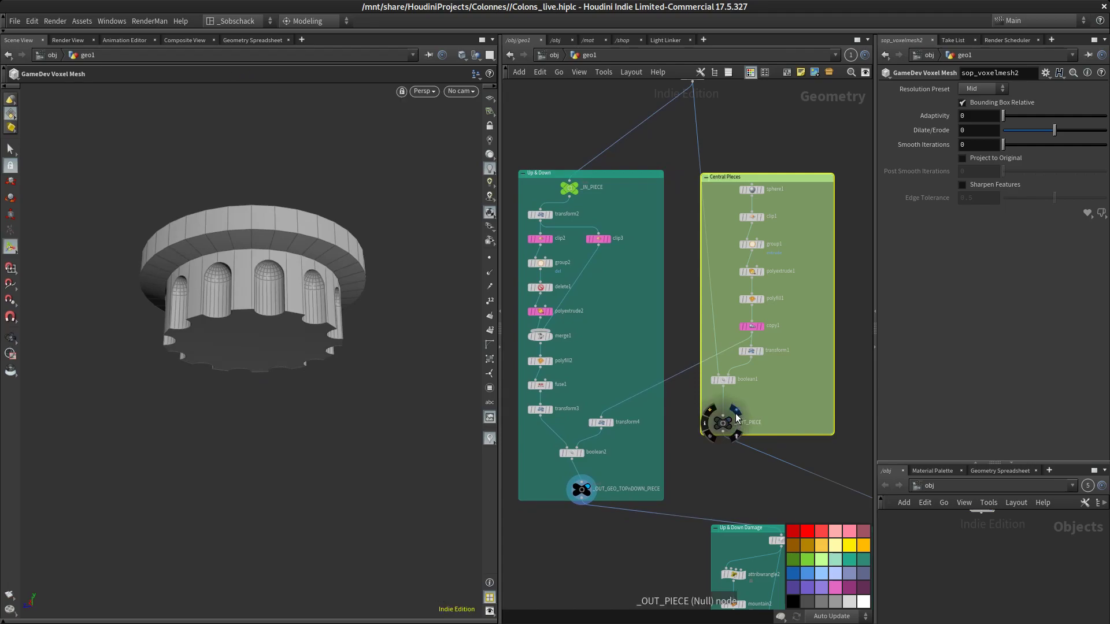
click(726, 421)
alt+drag(370, 249, 434, 295)
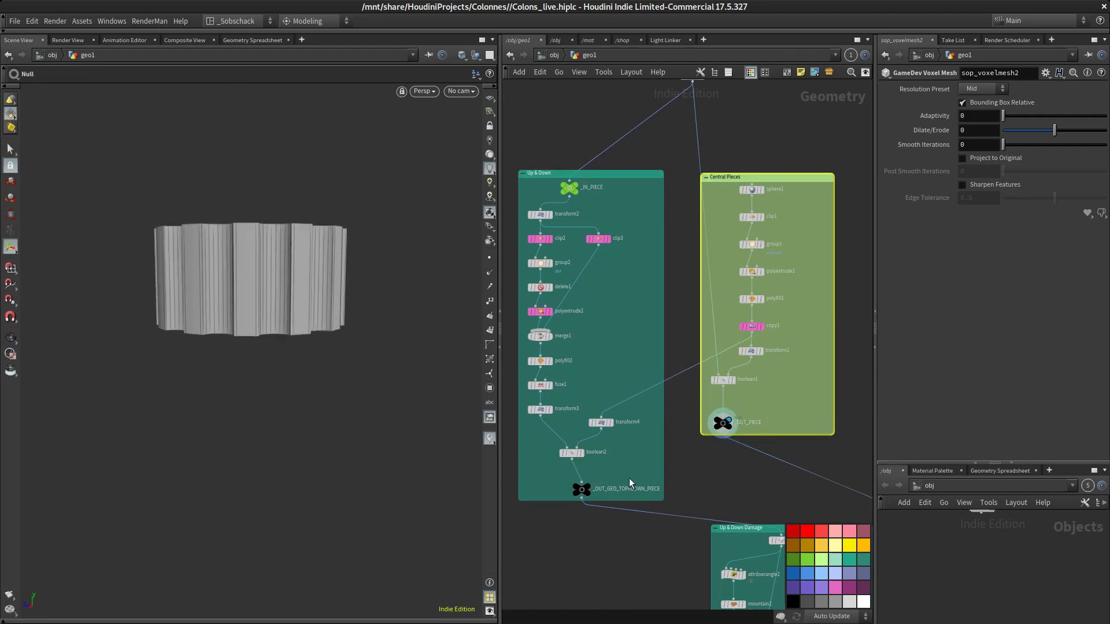
click(599, 477)
Inspect the Up & Down Damage and Piece Damage boxes and display the Piece Damage output
middle_drag(716, 430, 616, 161)
scroll(701, 336, up, 3)
middle_drag(698, 305, 696, 258)
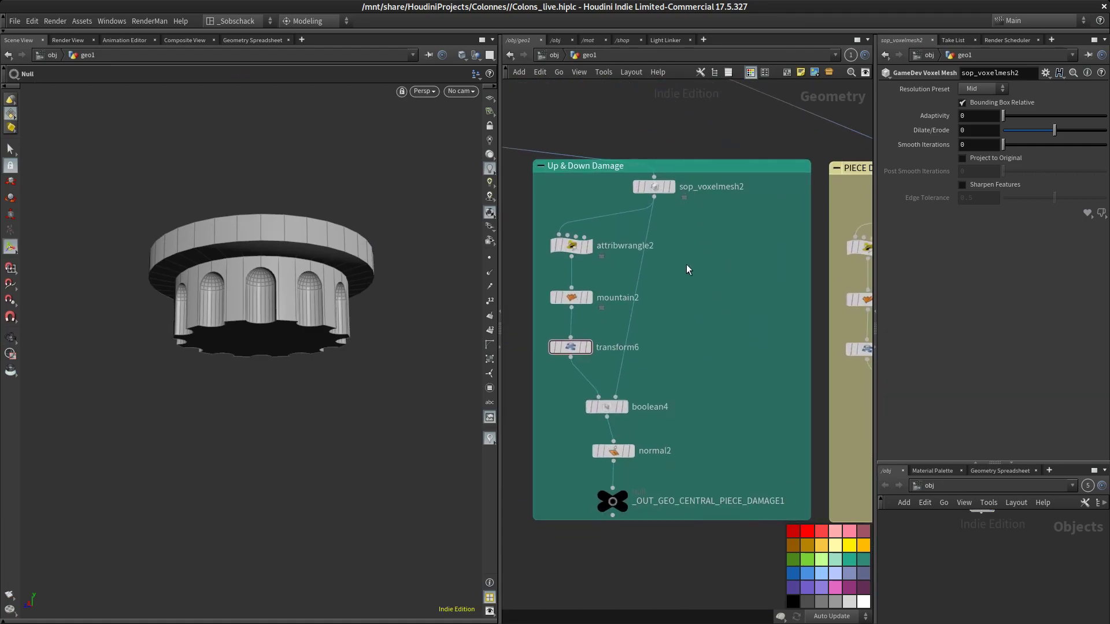
scroll(710, 255, down, 3)
middle_drag(785, 362, 732, 388)
scroll(677, 267, up, 3)
middle_drag(679, 304, 682, 342)
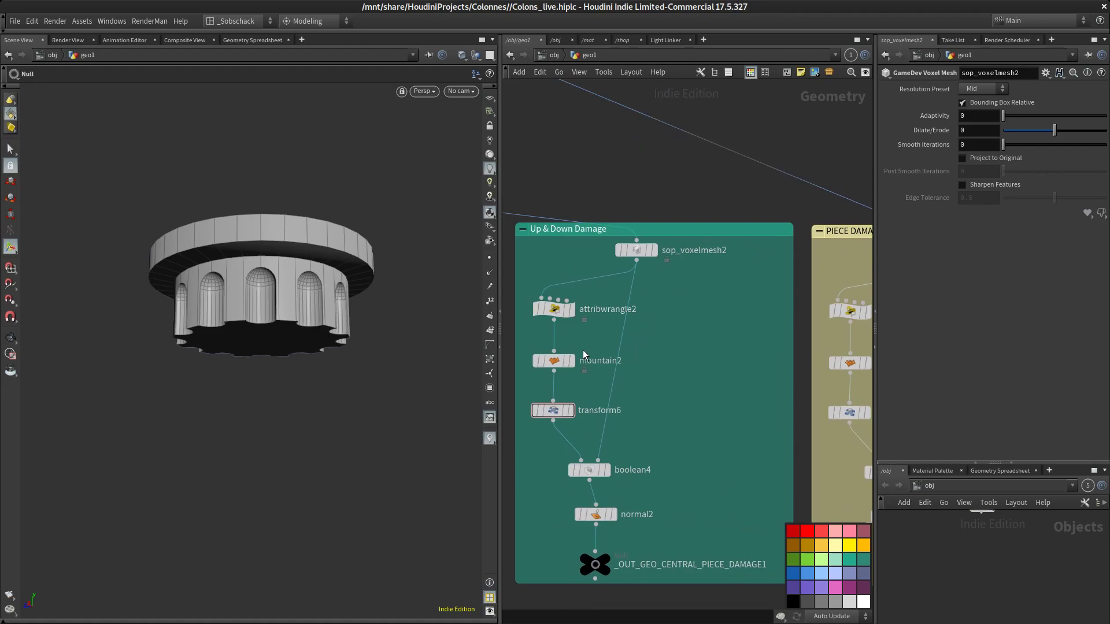
middle_drag(557, 366, 548, 325)
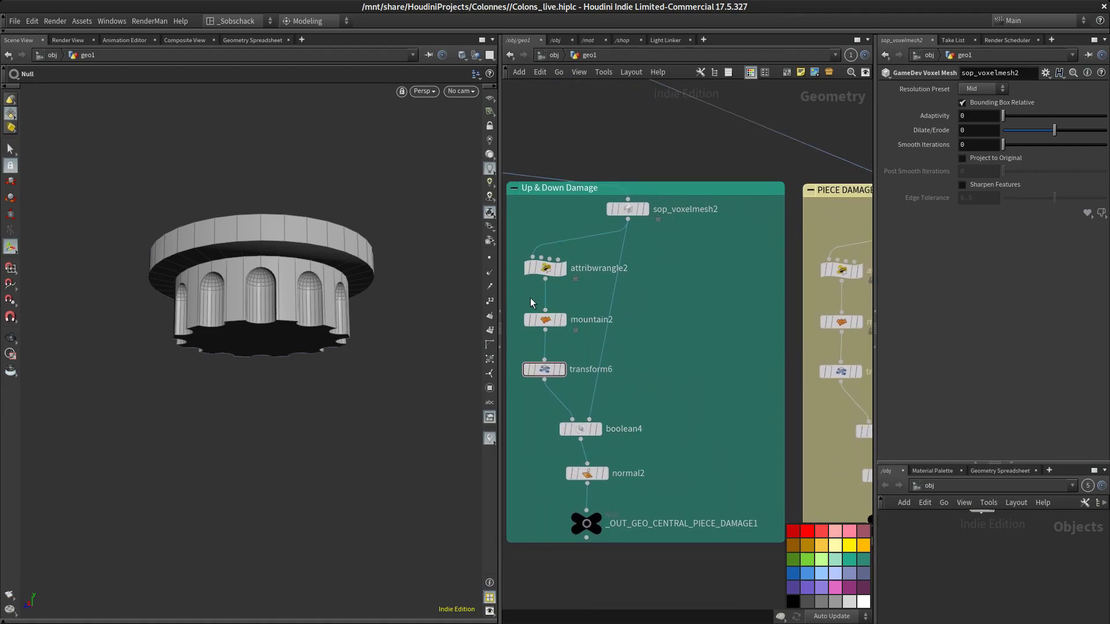
middle_drag(689, 464, 706, 408)
mouse_move(602, 460)
scroll(741, 388, down, 2)
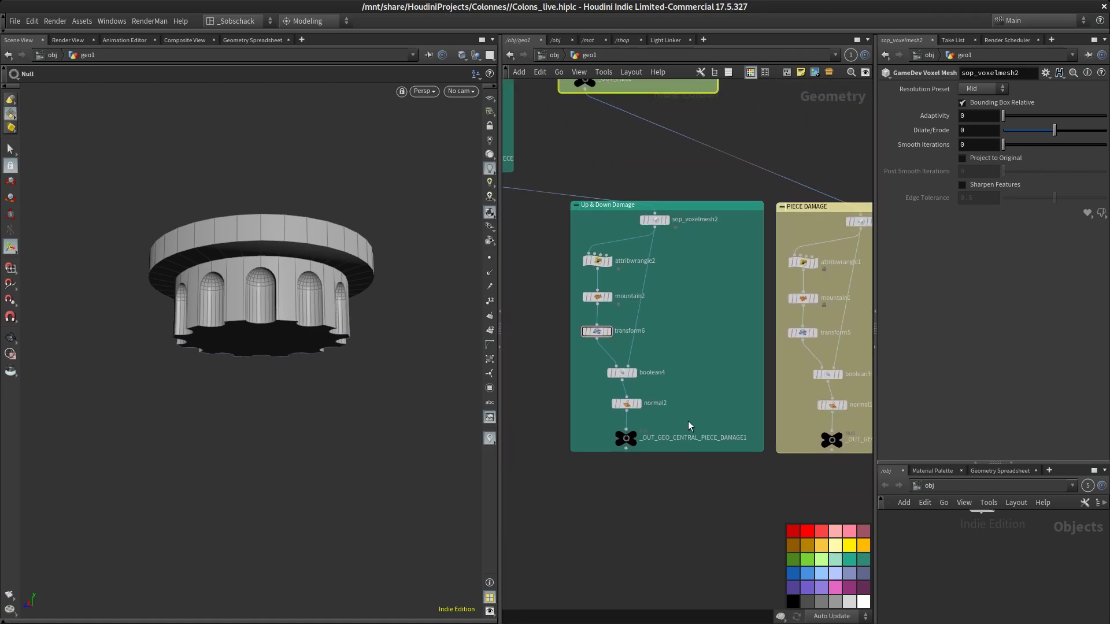
middle_drag(730, 339, 699, 362)
middle_drag(700, 404, 610, 368)
scroll(712, 428, up, 4)
mouse_move(713, 428)
click(735, 400)
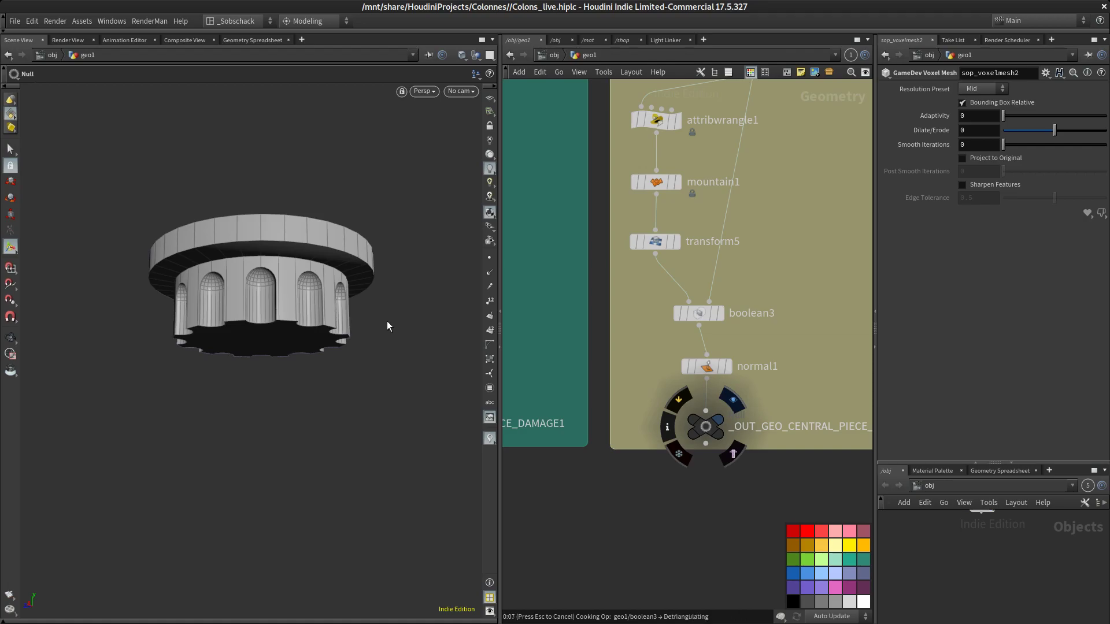
Examine the damaged piece in the viewport from several angles, toggling wireframe shading
key(Escape)
mouse_move(388, 325)
mouse_down()
mouse_move(379, 281)
mouse_move(381, 307)
mouse_up()
key(shift+w)
right_drag(409, 347, 436, 214)
middle_drag(285, 287, 347, 322)
middle_drag(254, 332, 329, 356)
key(shift+w)
drag(315, 306, 361, 363)
middle_drag(311, 367, 418, 383)
drag(417, 382, 301, 370)
mouse_move(300, 370)
middle_down()
mouse_move(425, 380)
mouse_move(294, 389)
middle_up()
mouse_move(295, 389)
mouse_down()
mouse_move(225, 369)
mouse_move(290, 394)
mouse_move(297, 373)
mouse_up()
middle_drag(297, 374, 328, 428)
Display the top-and-down piece output again and examine it in the viewport
scroll(727, 461, down, 6)
middle_drag(727, 460, 859, 450)
scroll(679, 327, up, 3)
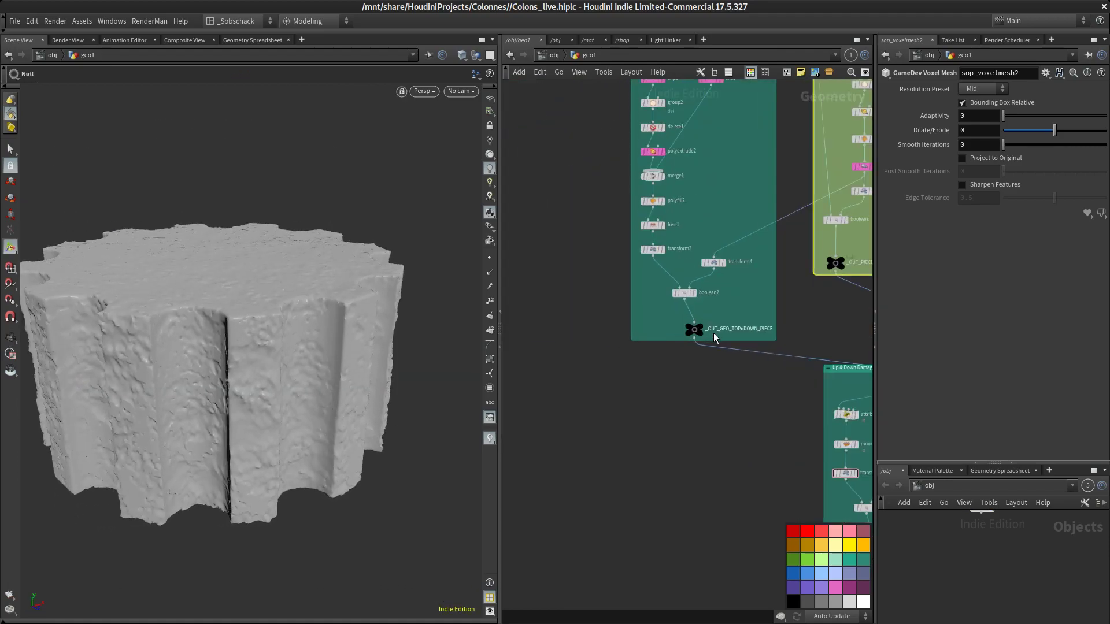
middle_drag(714, 333, 680, 333)
click(673, 317)
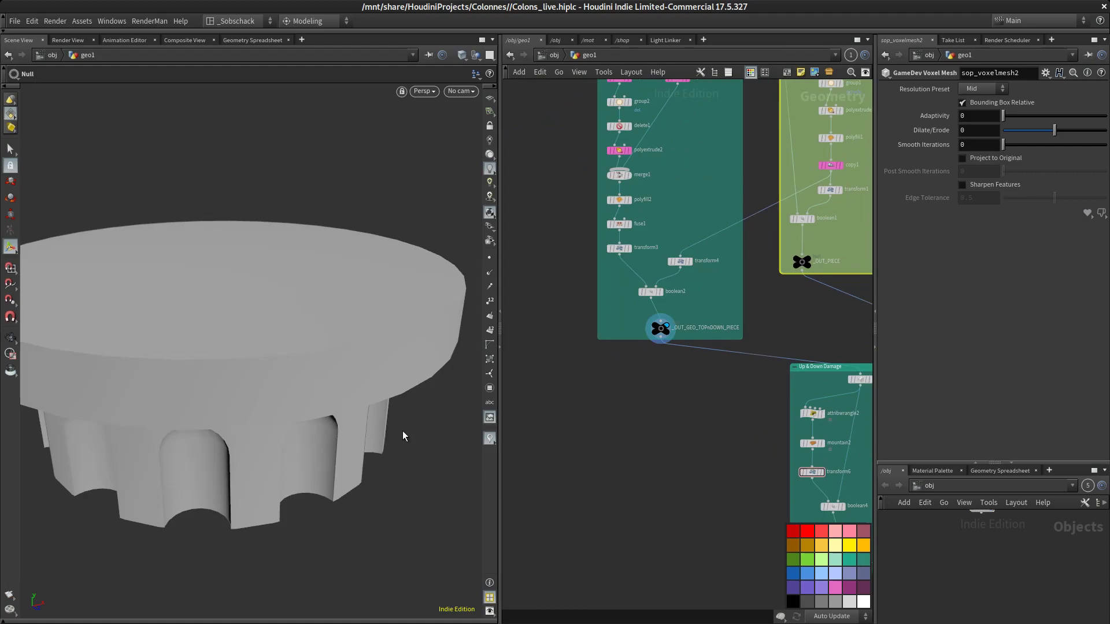
key(Escape)
drag(358, 442, 362, 382)
right_drag(361, 382, 340, 453)
middle_drag(340, 453, 312, 379)
drag(370, 385, 284, 376)
middle_drag(295, 373, 278, 323)
middle_drag(596, 444, 606, 390)
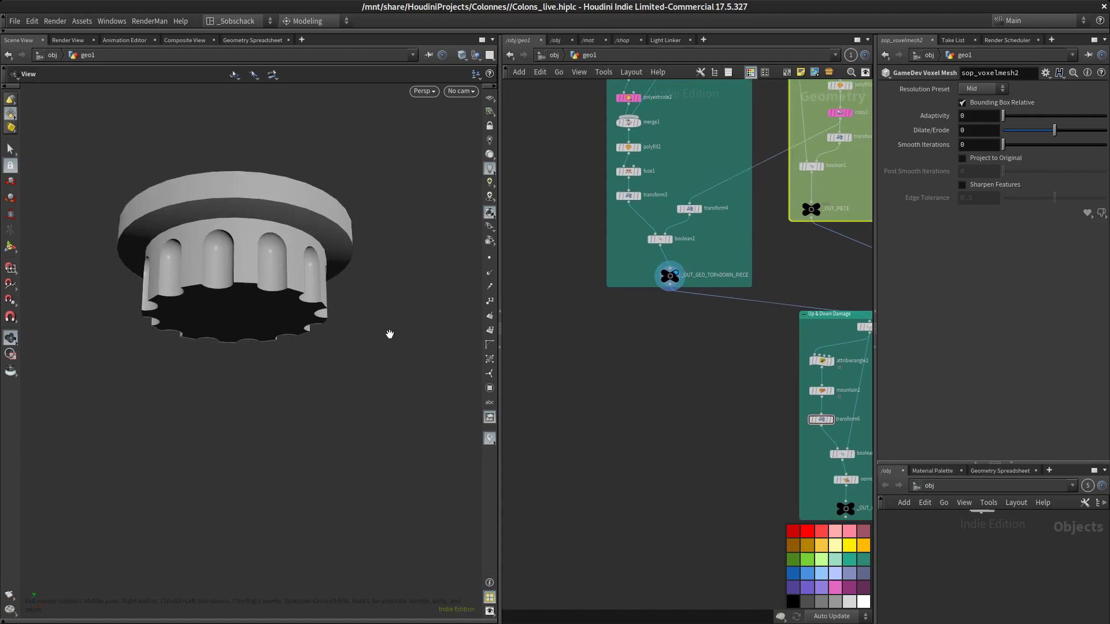
middle_drag(389, 336, 372, 298)
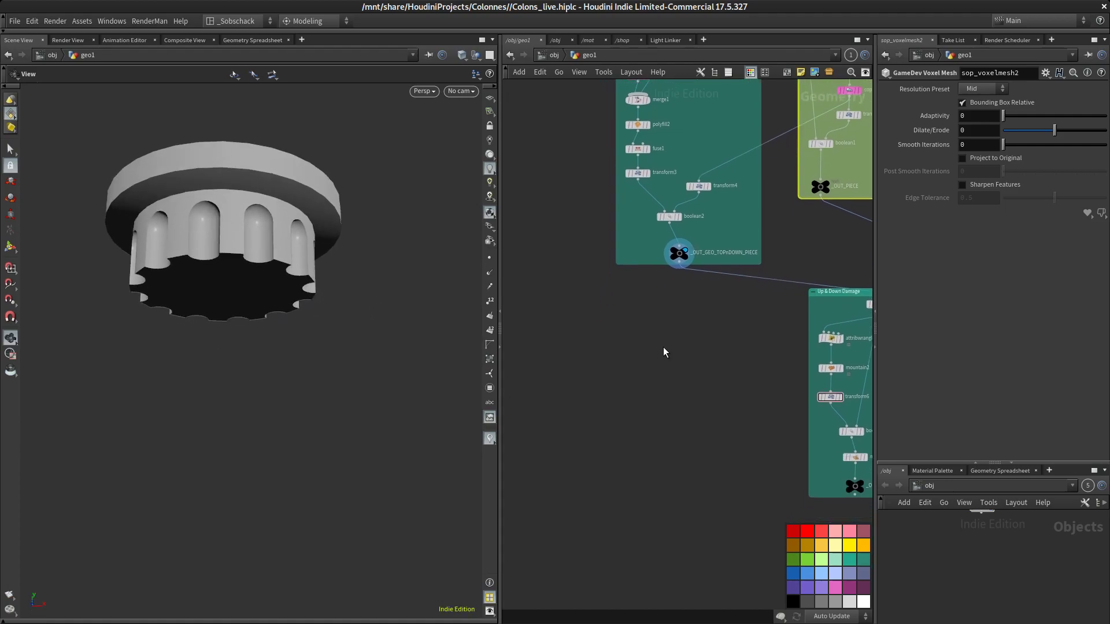
Create a Line node in empty network space and set it as the displayed node
key(Tab)
text(li)
key(Return)
click(633, 348)
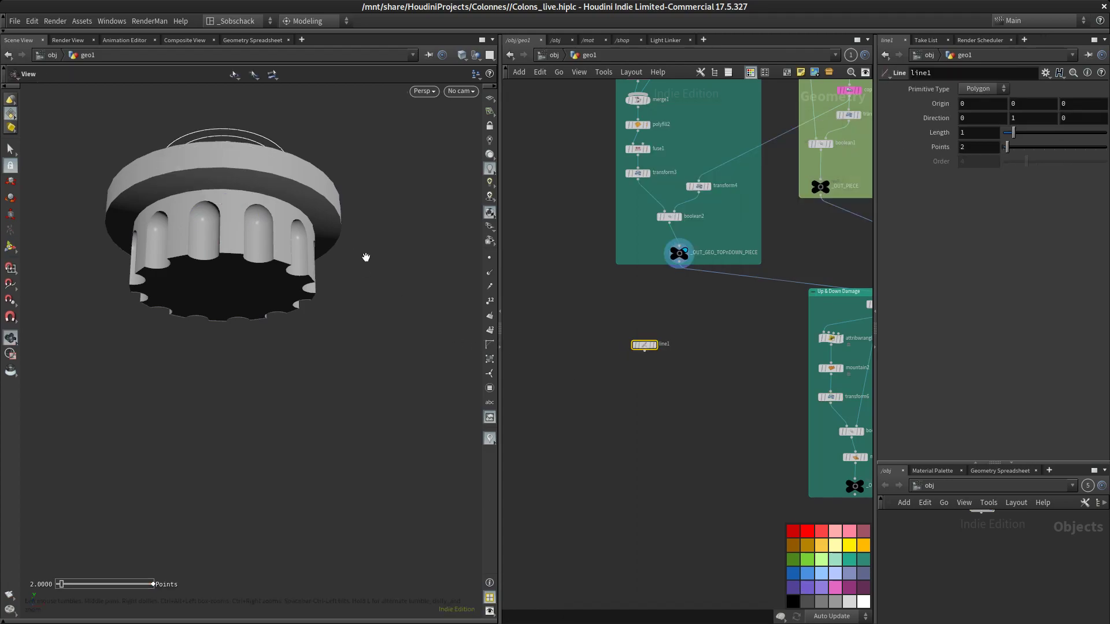
right_drag(367, 255, 368, 345)
middle_drag(355, 184, 375, 308)
middle_drag(672, 320, 659, 343)
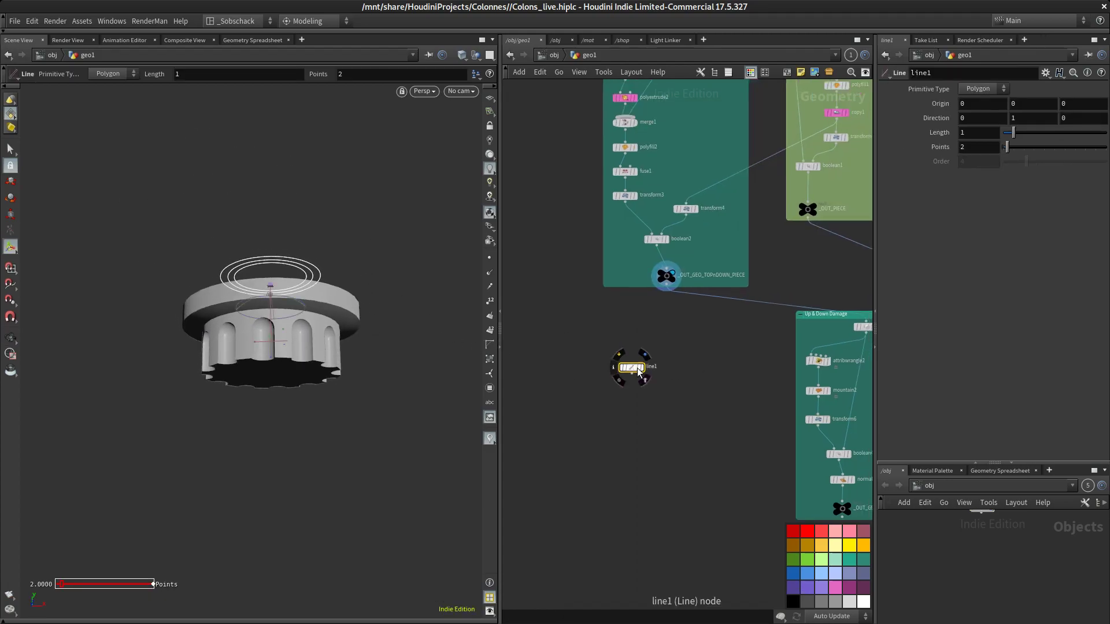
click(648, 363)
alt+drag(374, 252, 377, 325)
key(Return)
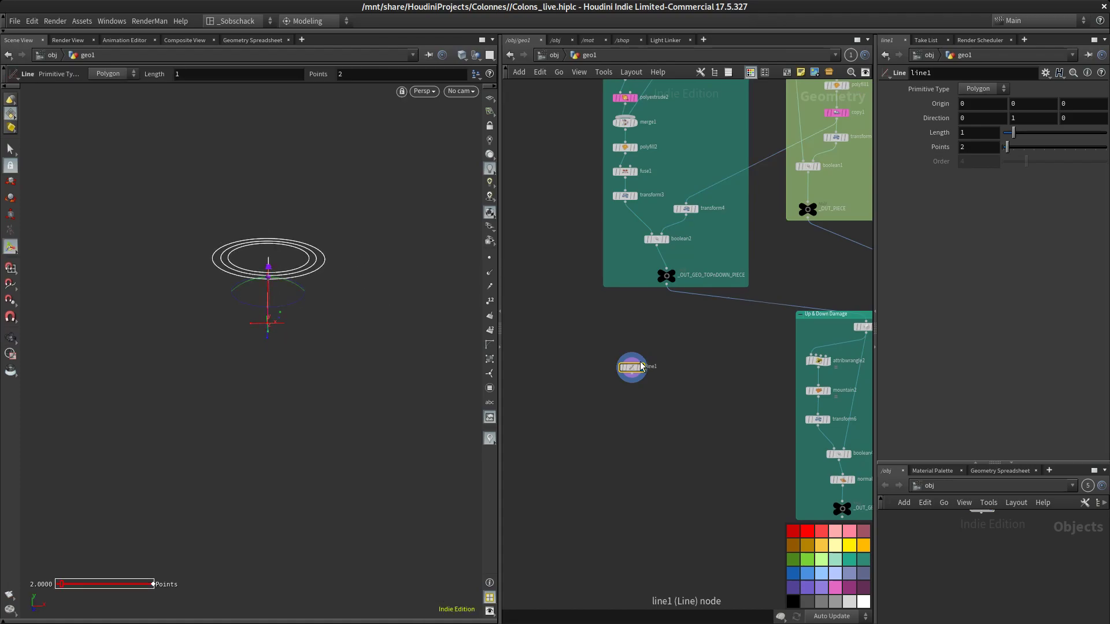
middle_drag(632, 368, 593, 385)
Set the line's length to 8
click(985, 136)
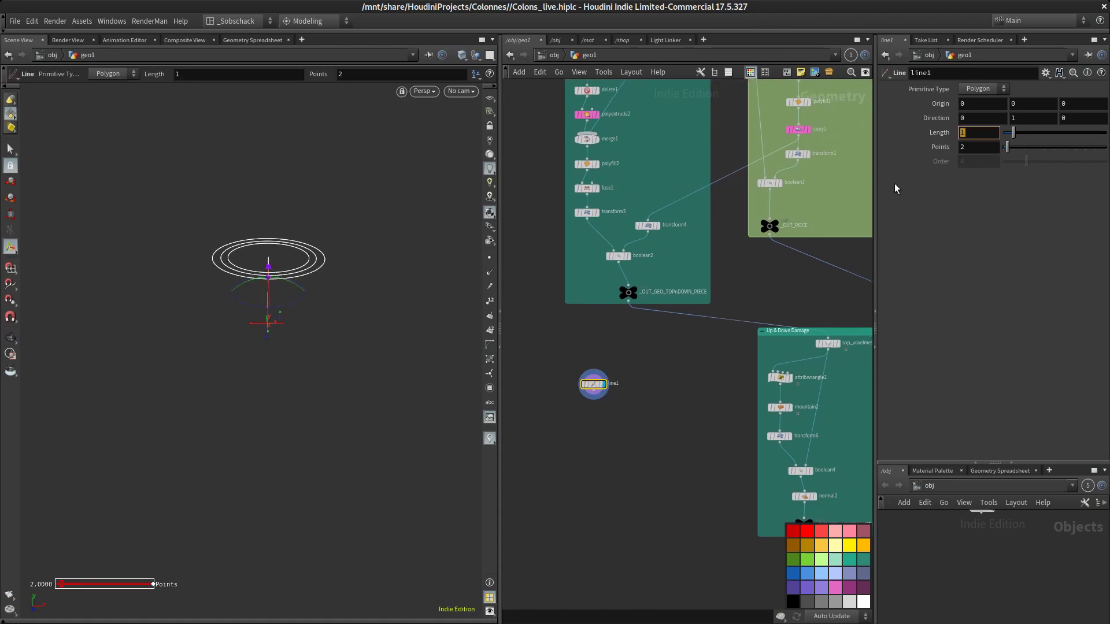
text(8)
key(Return)
key(Escape)
Append a Resample node below the line and make it the displayed node
drag(359, 238, 369, 457)
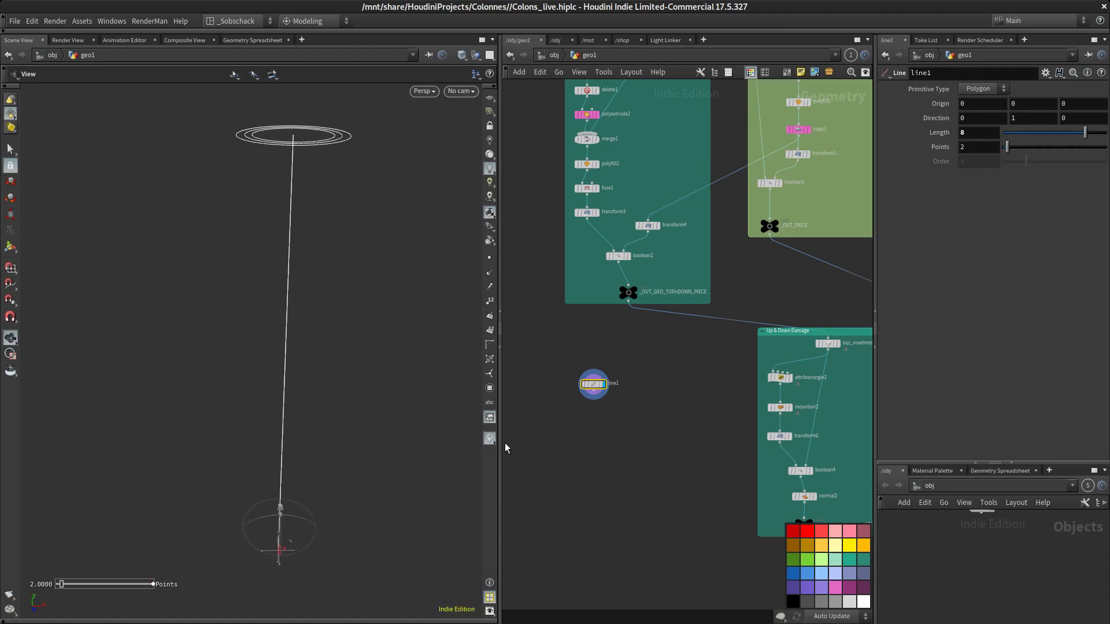
key(Return)
scroll(577, 406, up, 3)
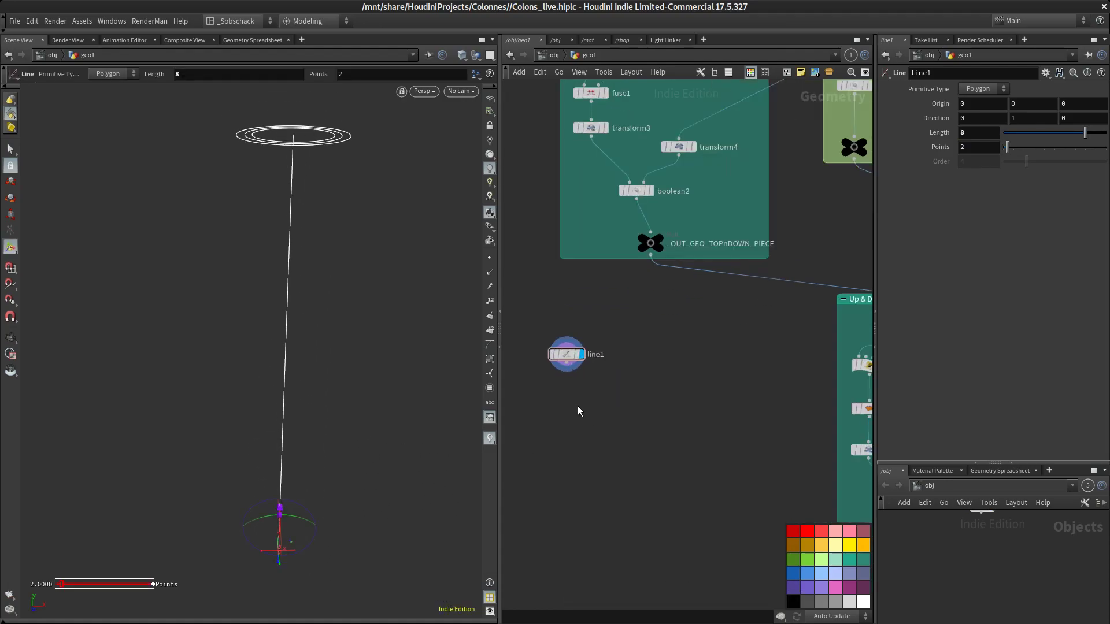
middle_drag(577, 406, 599, 413)
key(Tab)
text(resam)
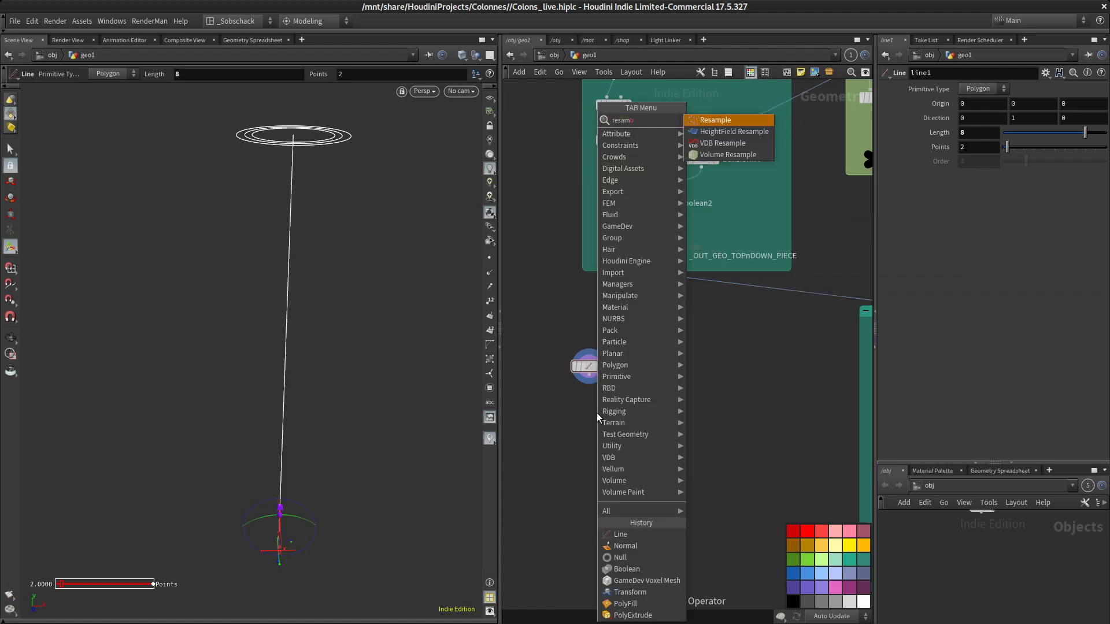
click(710, 120)
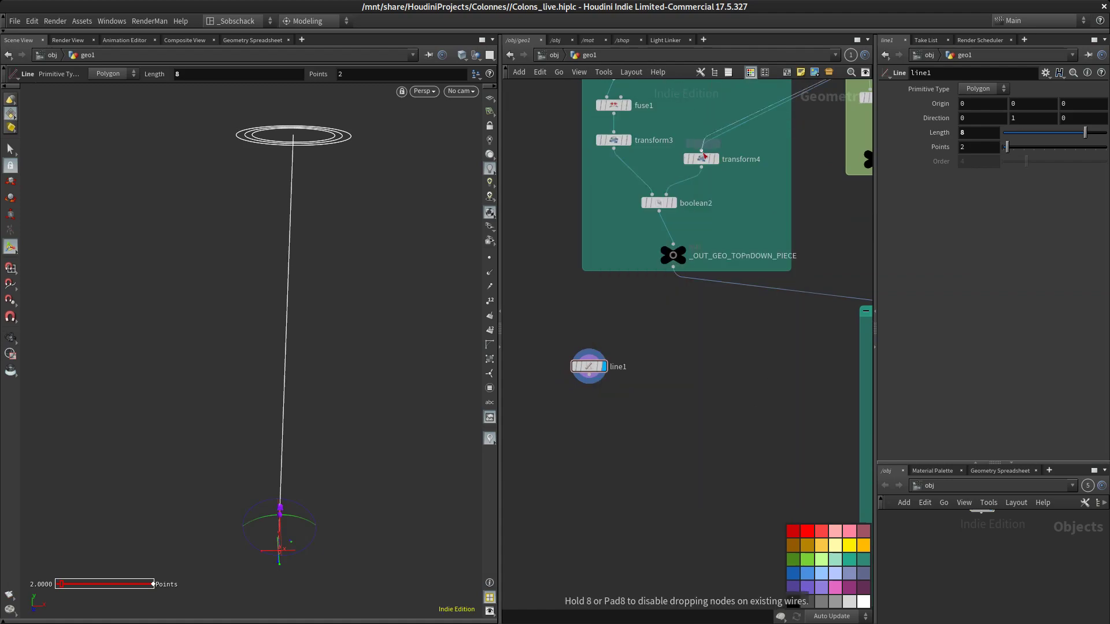
click(592, 404)
drag(592, 395, 593, 360)
mouse_move(598, 408)
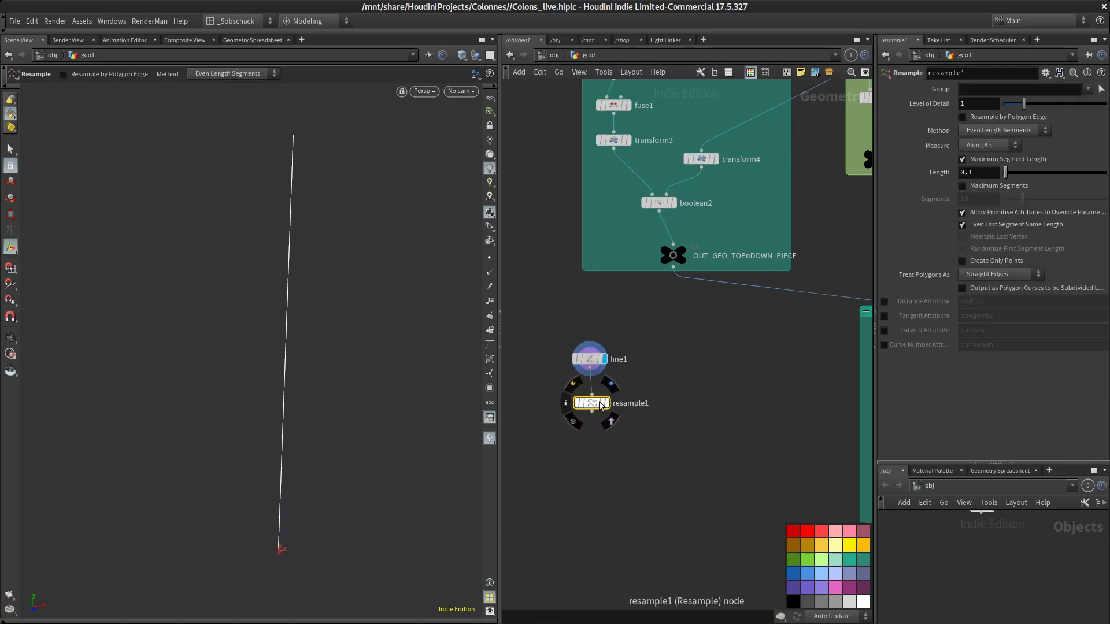
drag(594, 403, 594, 403)
drag(591, 360, 591, 363)
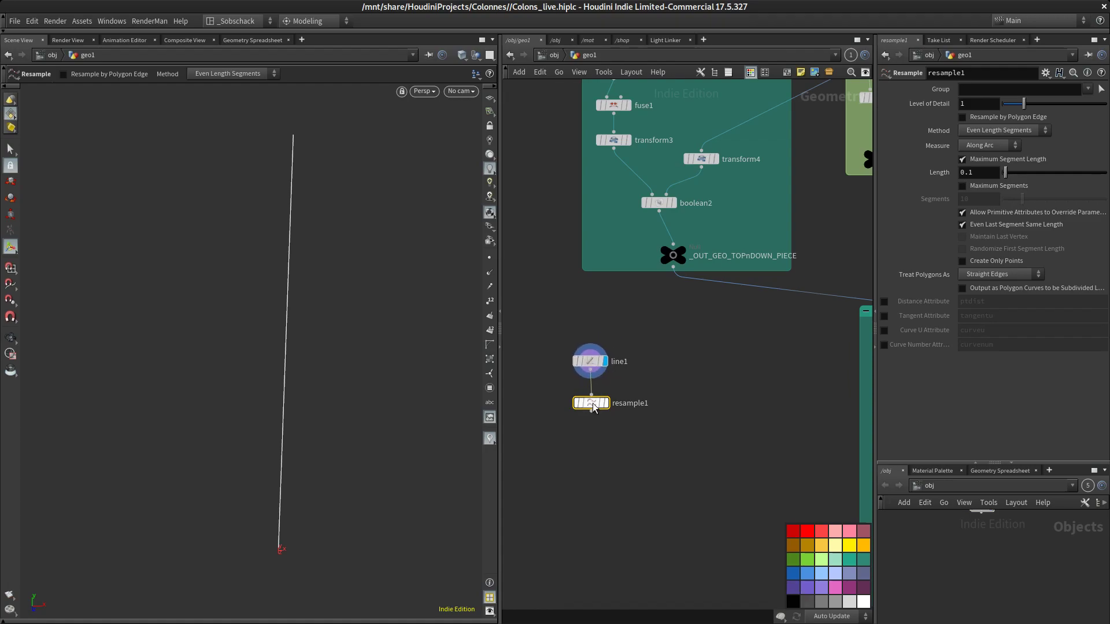
click(604, 403)
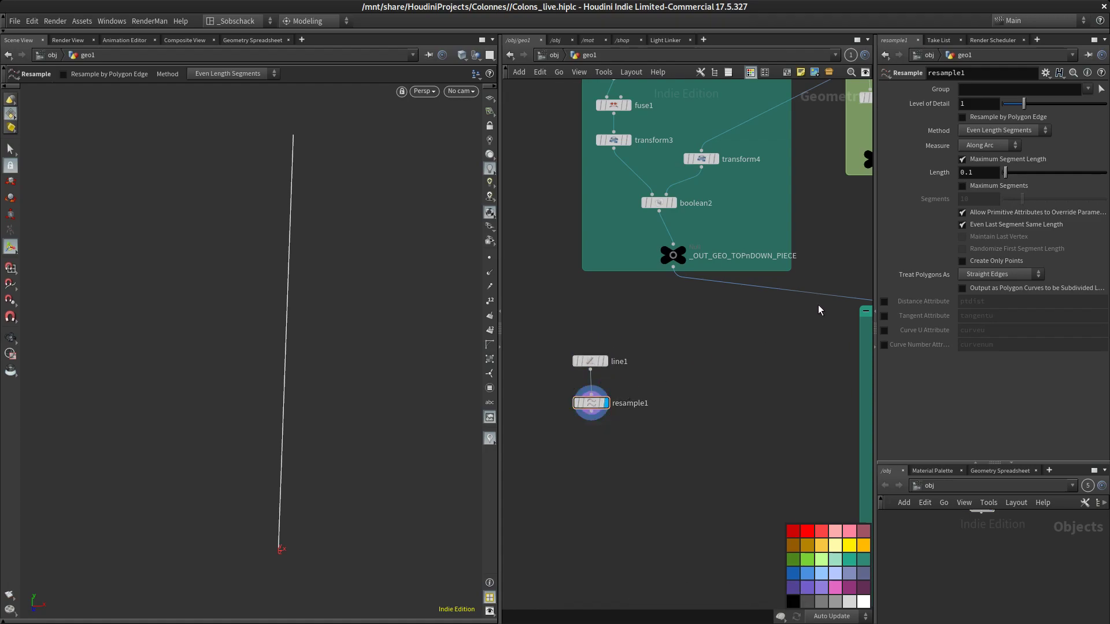
Enlarge the point marker size in the viewport display options
middle_drag(754, 373, 743, 380)
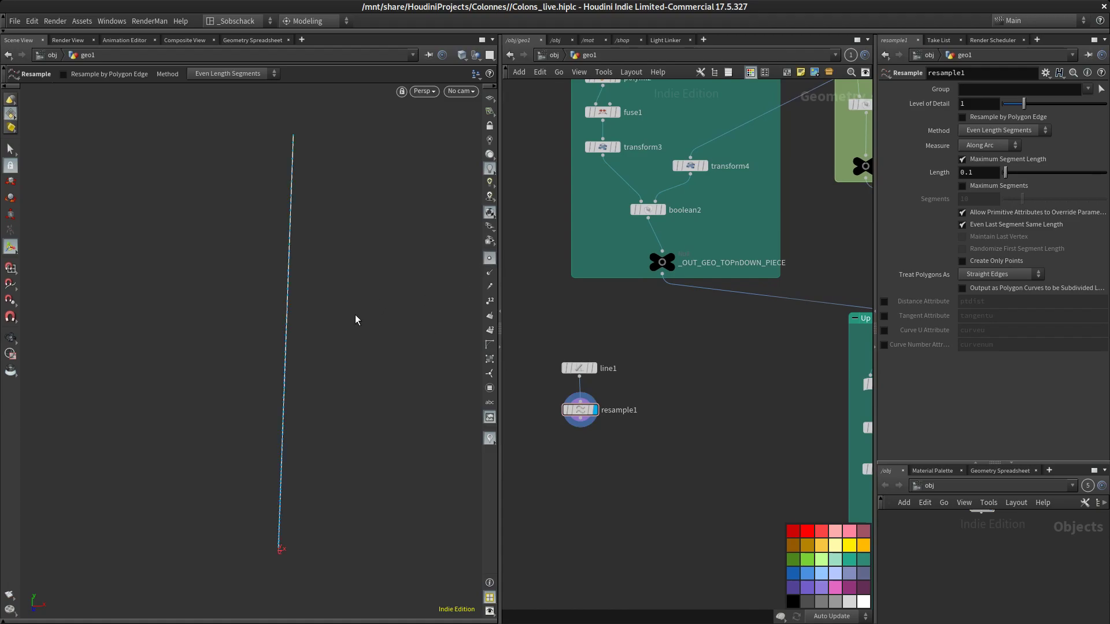
key(d)
click(277, 244)
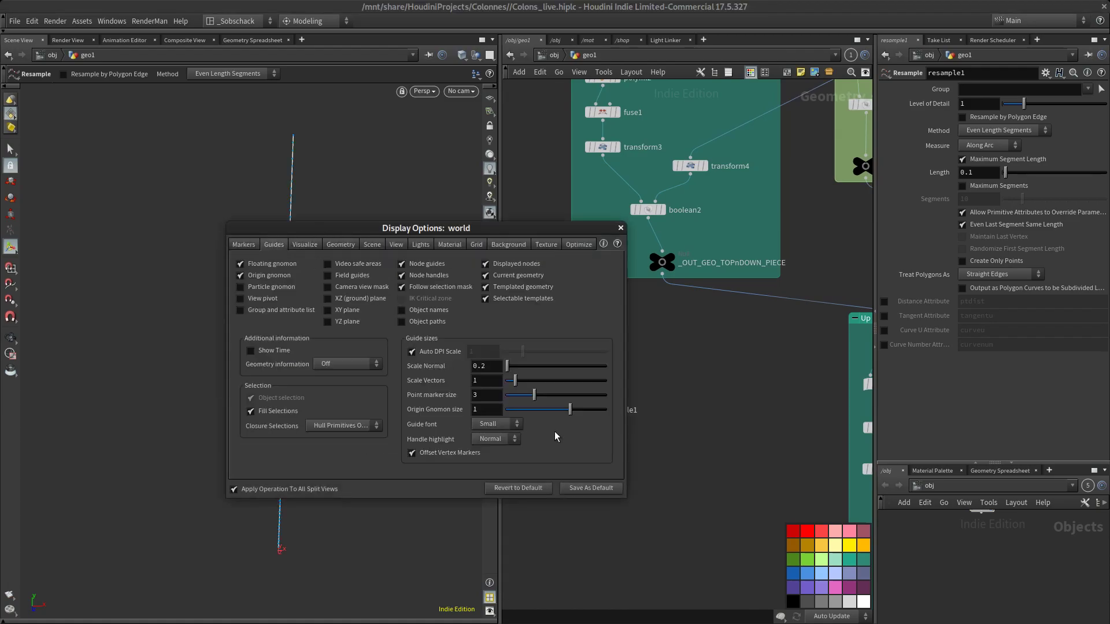
mouse_move(534, 396)
mouse_down()
mouse_move(606, 391)
mouse_move(592, 393)
mouse_up()
click(621, 228)
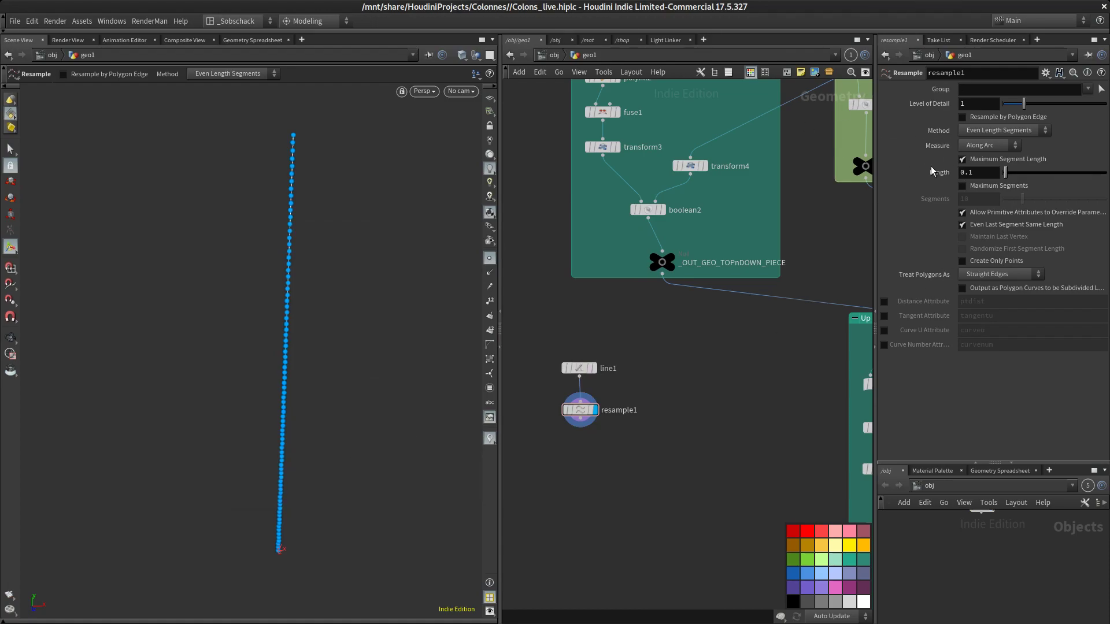
Switch the Resample from Maximum Segment Length to Maximum Segments, keeping Measure Along Arc
click(983, 146)
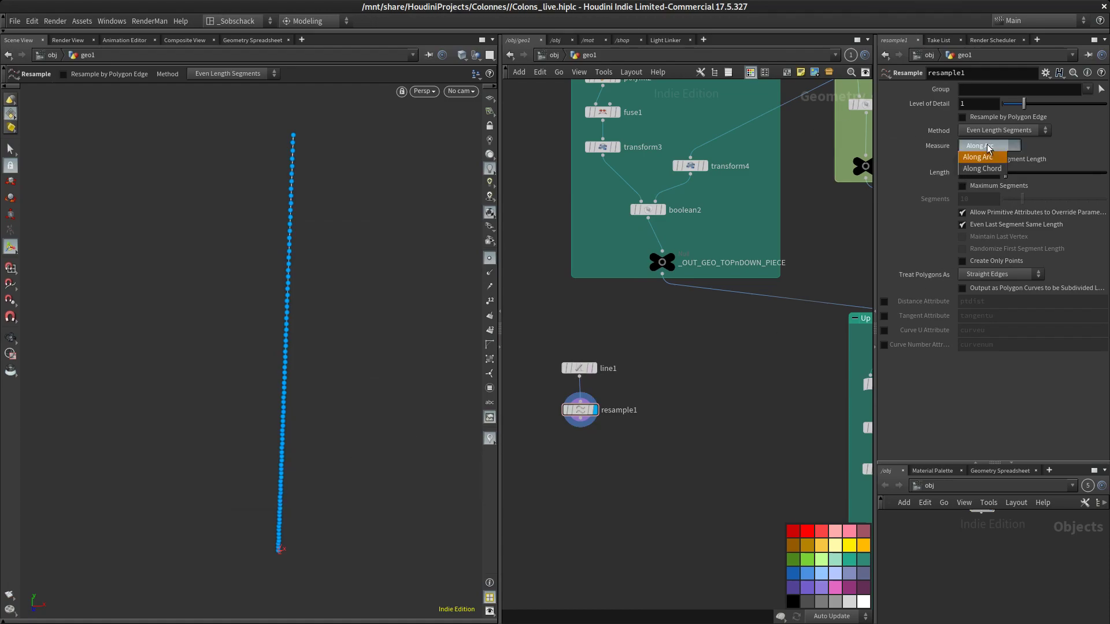
click(978, 158)
click(988, 161)
click(992, 185)
click(977, 198)
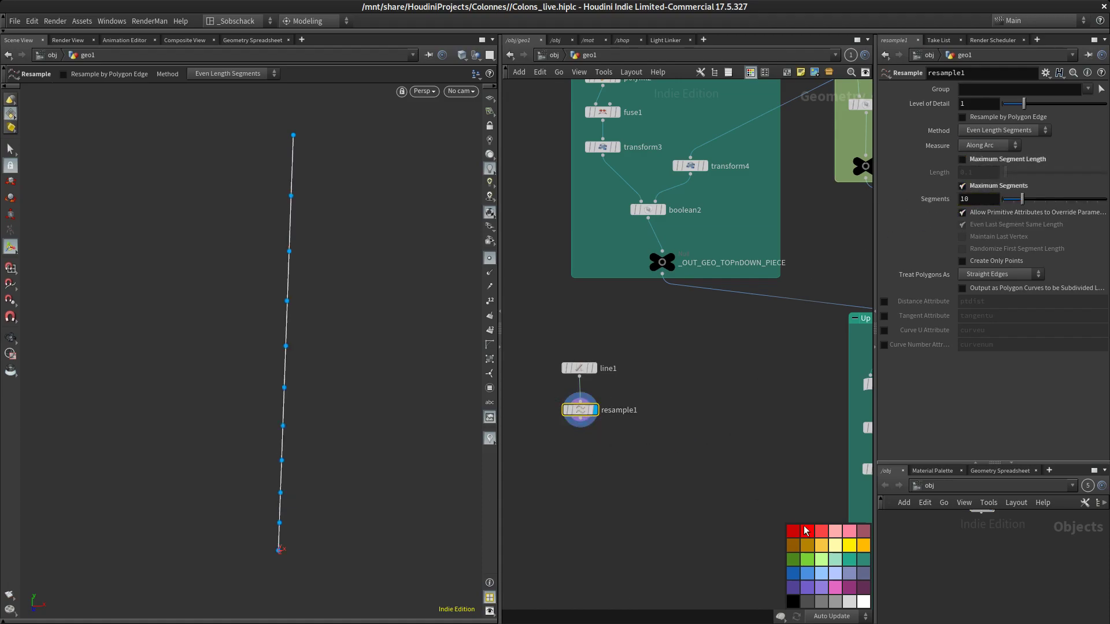
Color the resample node pink
click(836, 588)
scroll(629, 380, up, 1)
scroll(629, 379, up, 2)
middle_drag(648, 379, 737, 403)
drag(618, 359, 616, 339)
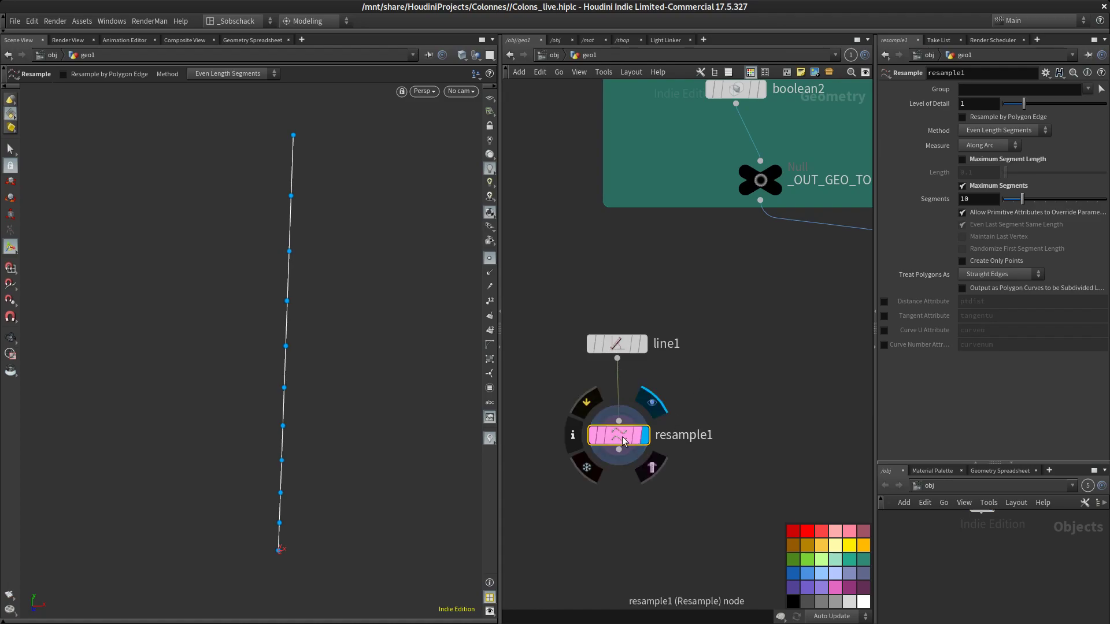
Set the resample's segments to 11
middle_drag(746, 408, 709, 397)
mouse_move(1022, 205)
mouse_down()
mouse_move(1050, 203)
mouse_move(1012, 201)
mouse_move(1025, 202)
mouse_up()
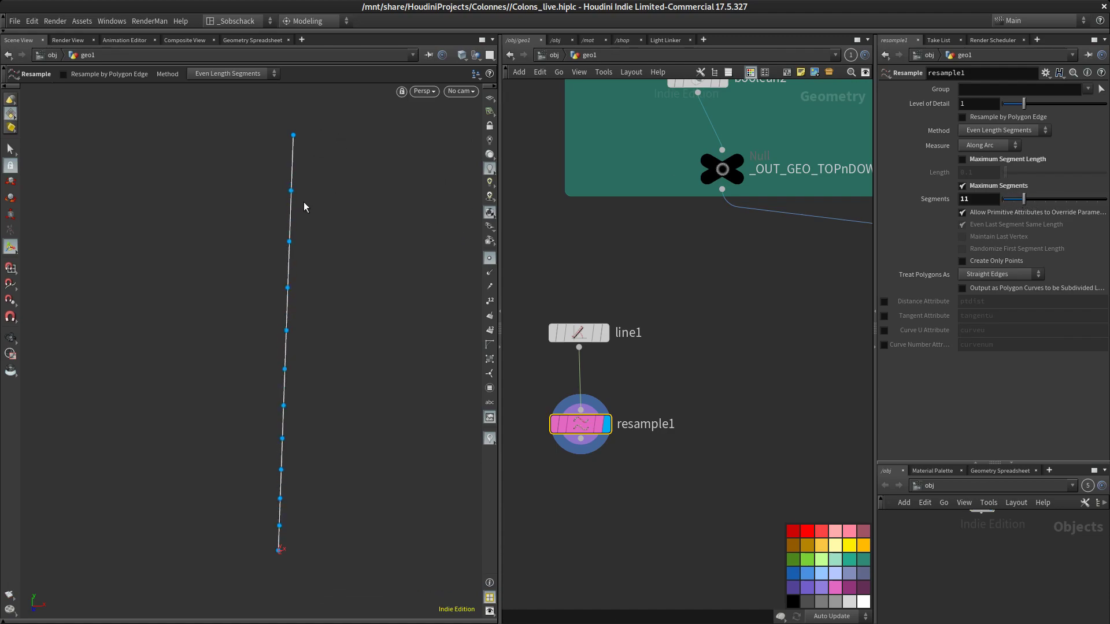
key(Escape)
drag(287, 305, 374, 330)
key(Return)
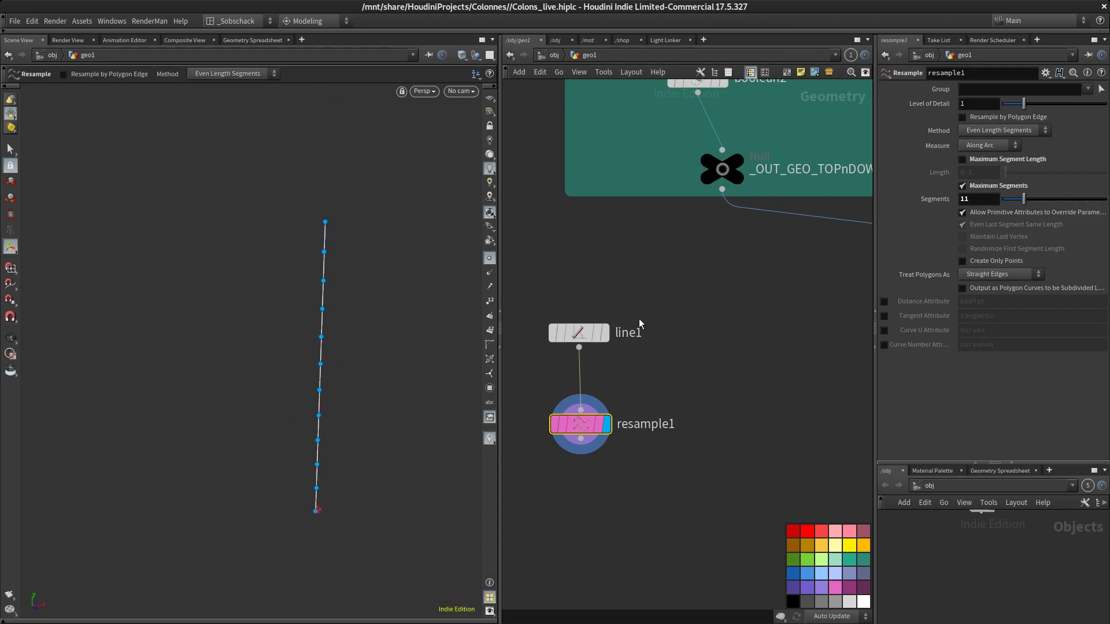
Set the line's length to about 8.88
click(571, 338)
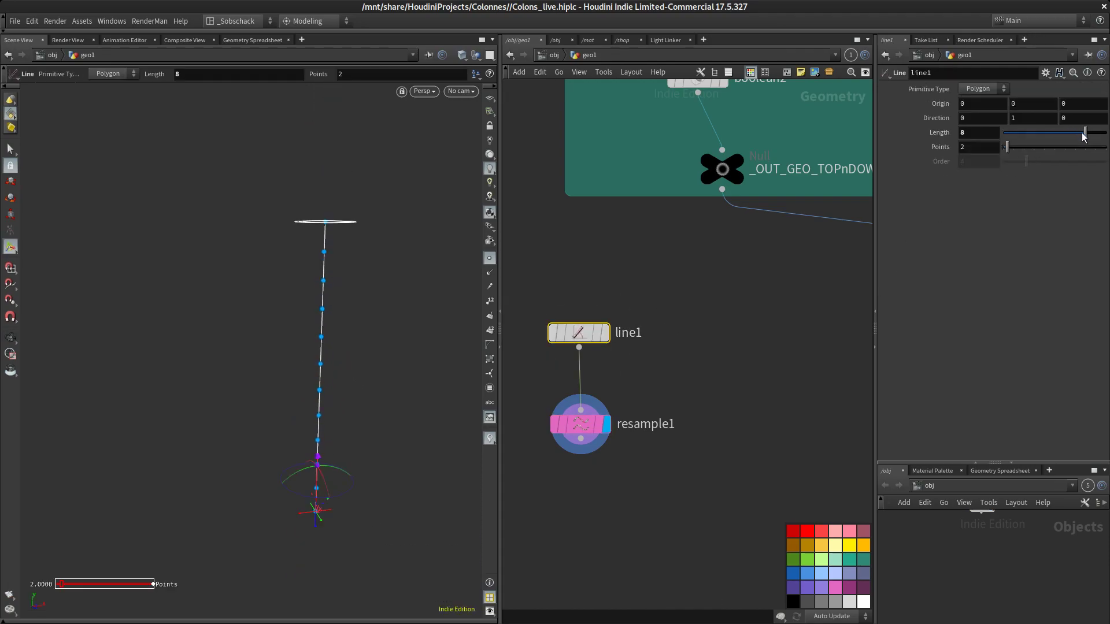
mouse_move(1086, 134)
mouse_down()
mouse_move(1066, 136)
mouse_move(1097, 134)
mouse_up()
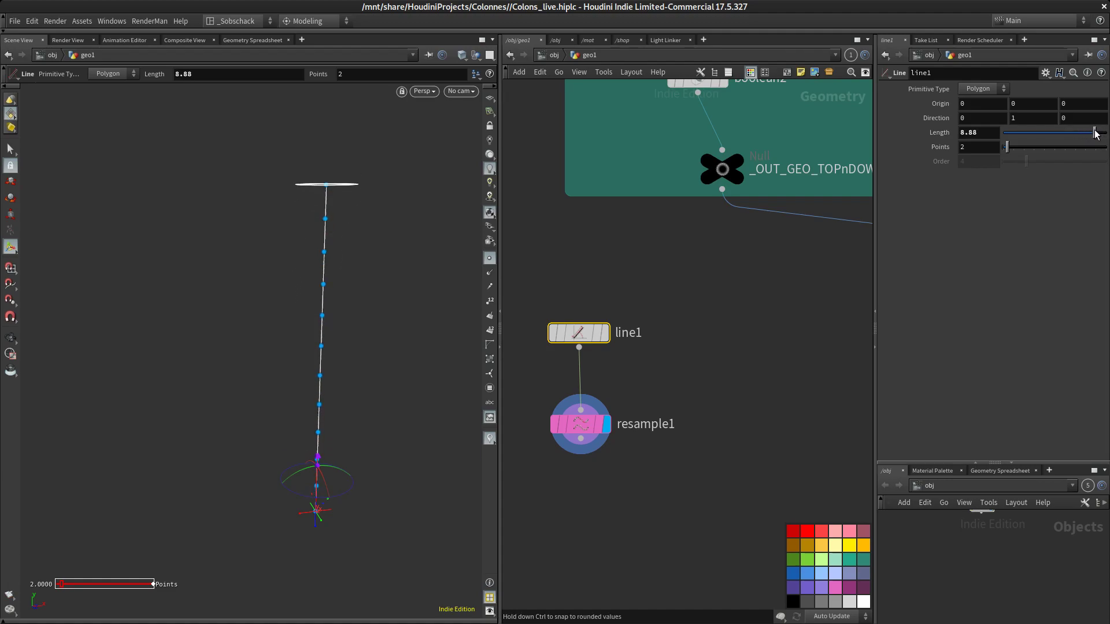
Switch the resample's Measure option to Along Chord
click(578, 425)
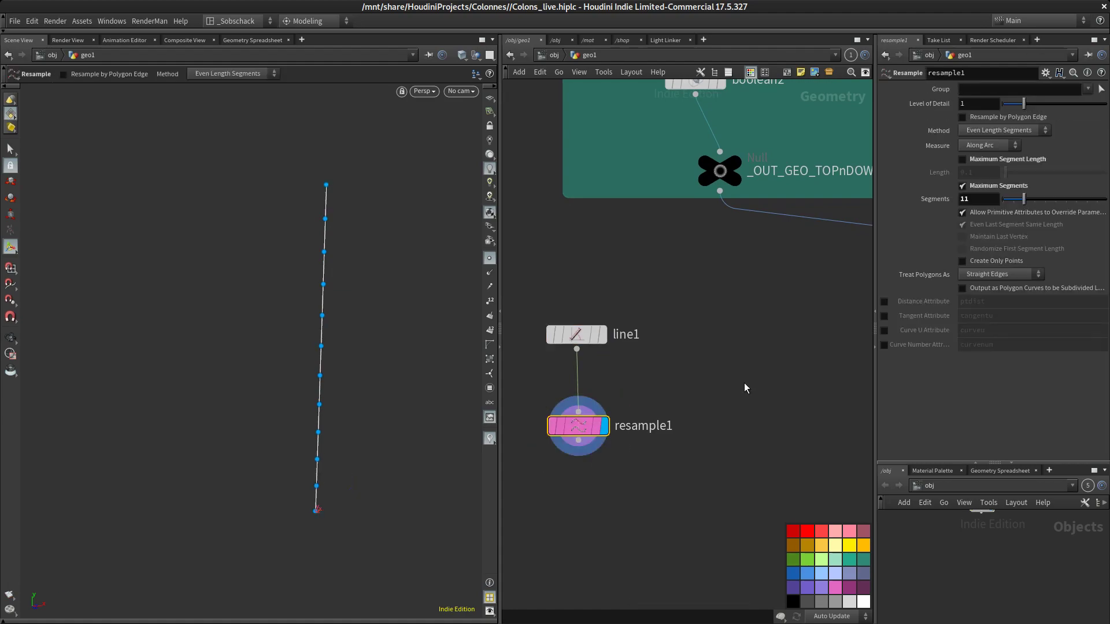
click(1002, 150)
click(984, 169)
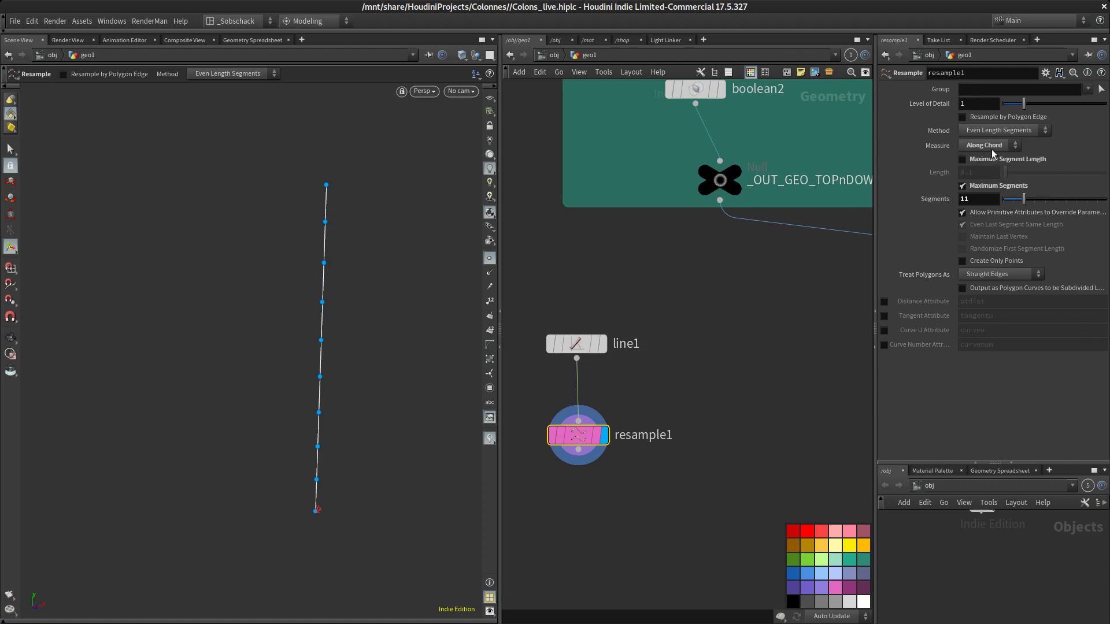
Reposition the line and resample nodes in the network
middle_drag(650, 372, 662, 360)
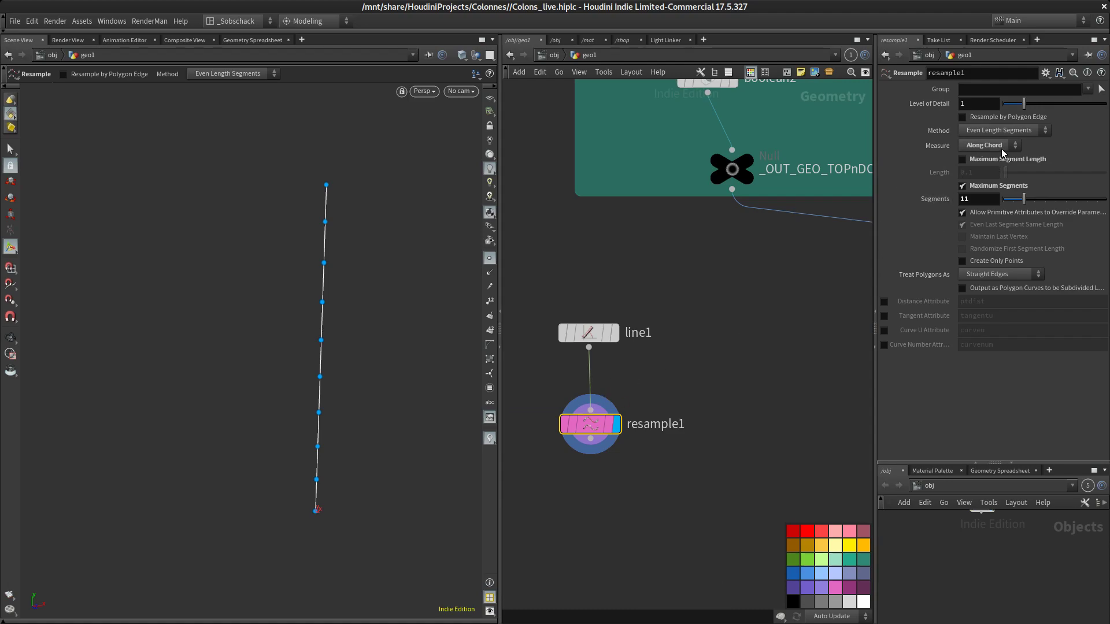
drag(592, 427, 590, 428)
click(738, 349)
middle_drag(738, 348, 738, 328)
drag(583, 313, 583, 293)
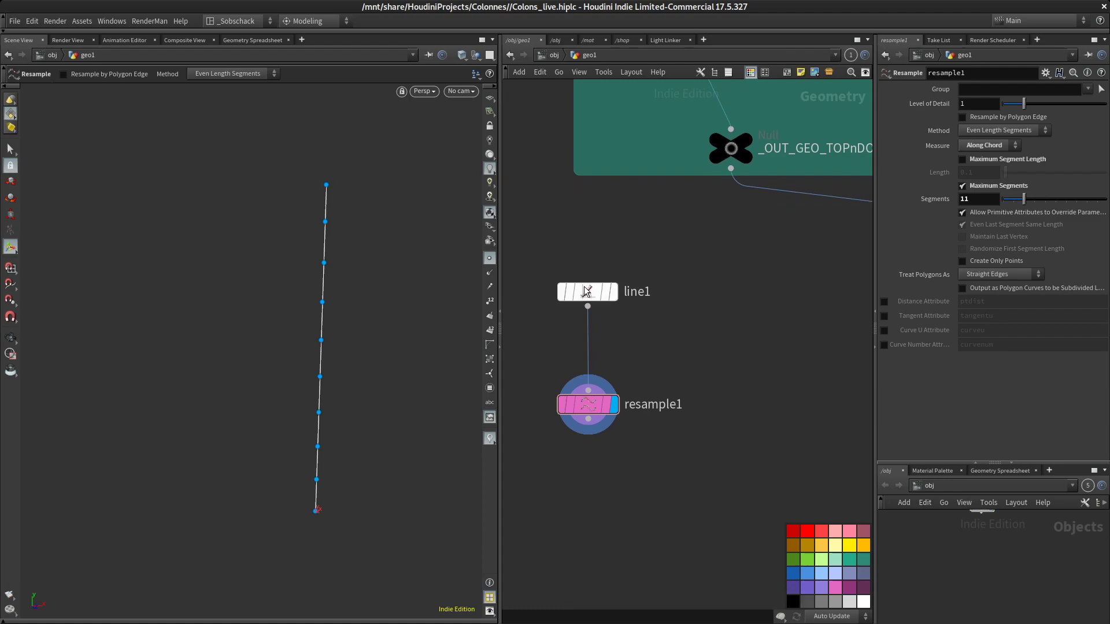
click(726, 311)
middle_drag(727, 310, 715, 344)
click(1007, 156)
click(1009, 159)
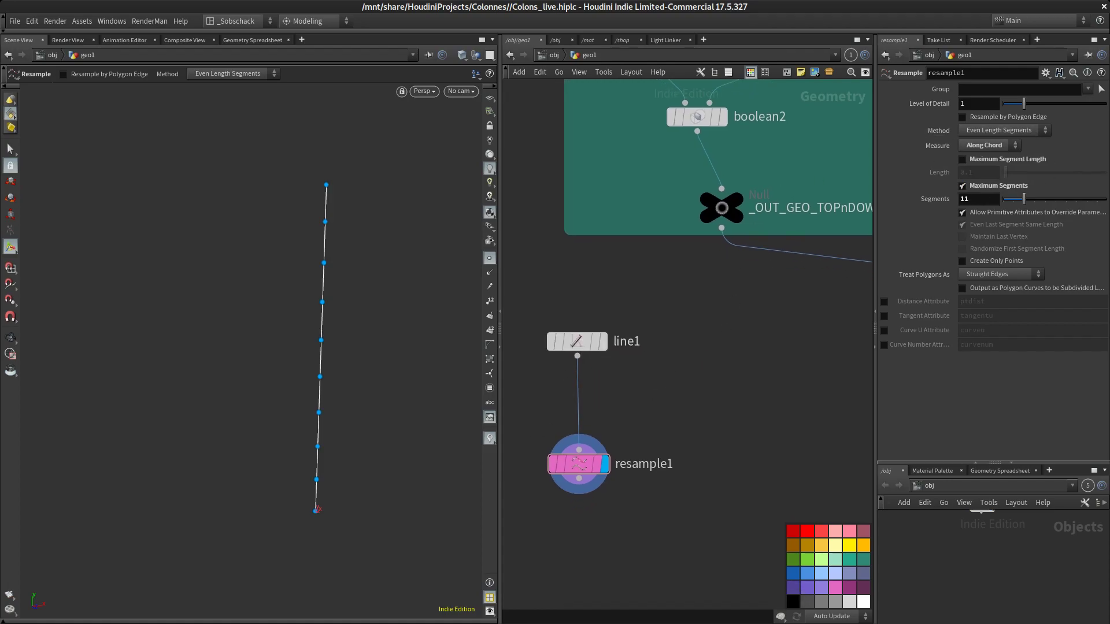
key(alt+Tab)
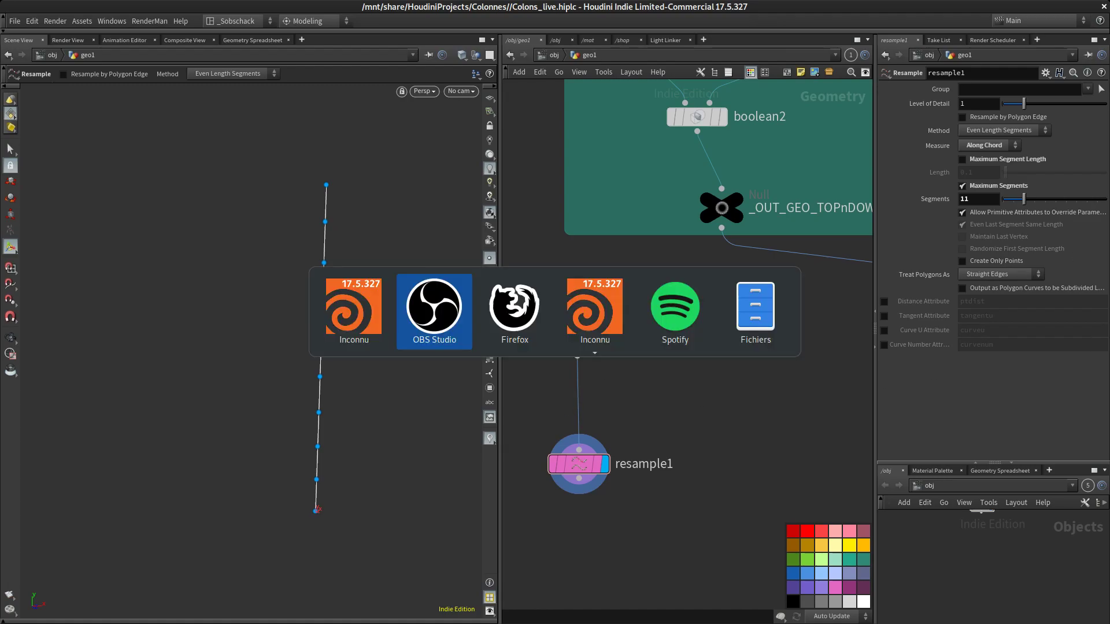
key(alt+Tab)
key(alt+Tab)
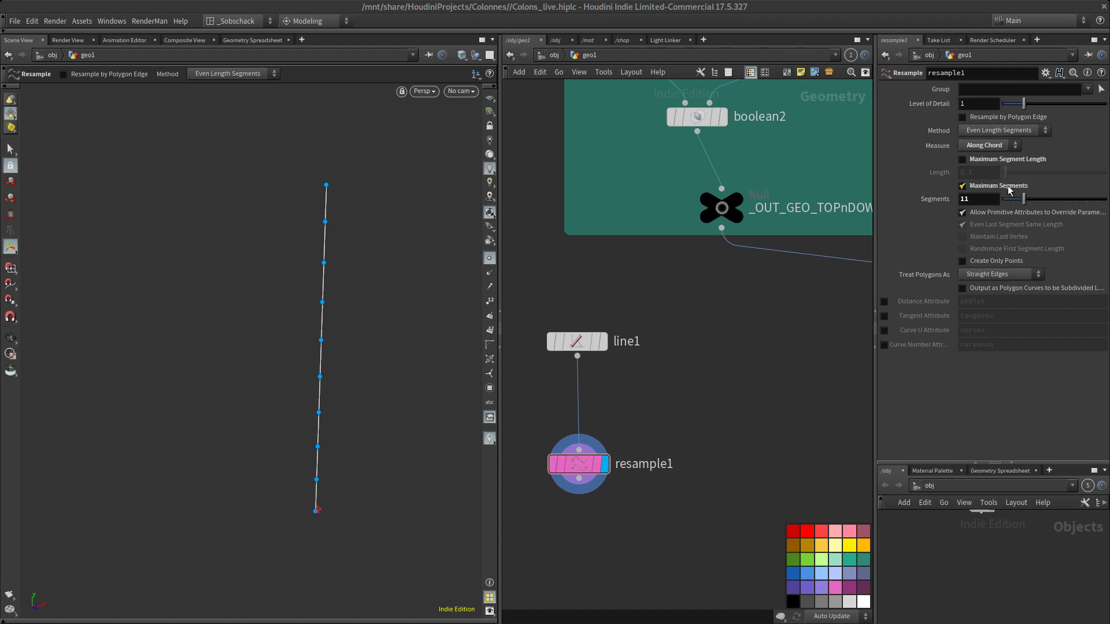
Switch the resample from Maximum Segments to Maximum Segment Length and set the length to about 1.83
mouse_move(1026, 199)
mouse_down()
mouse_move(1041, 199)
mouse_move(1031, 202)
mouse_up()
click(1012, 187)
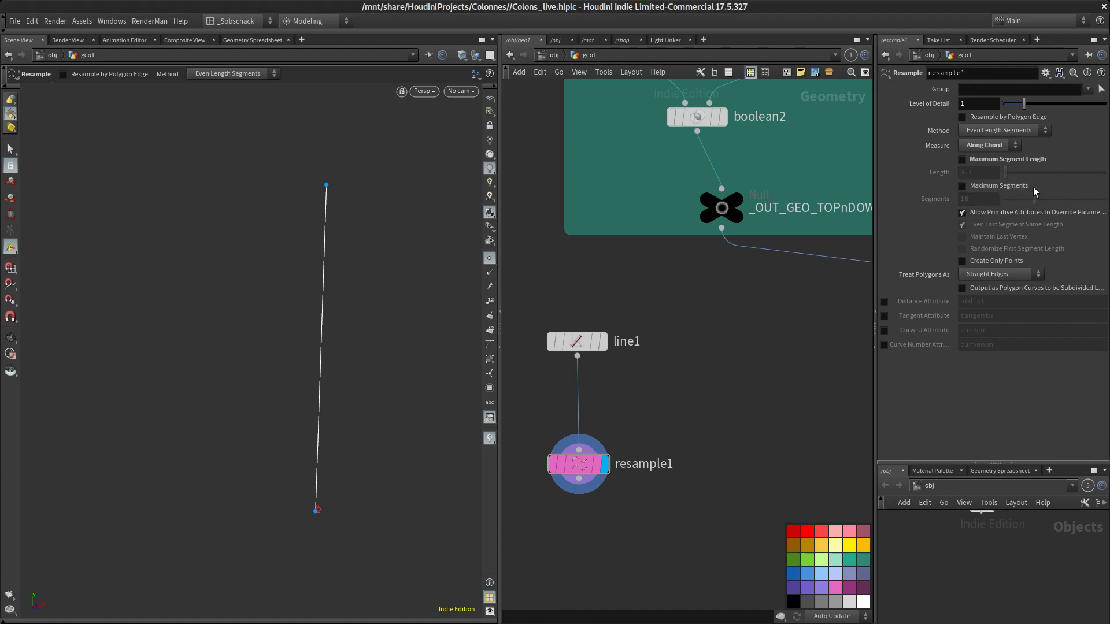
click(985, 161)
drag(1006, 173, 1043, 183)
Copy the Height parameter of the tube1 node
middle_drag(748, 320, 701, 409)
scroll(738, 400, down, 4)
middle_drag(666, 307, 605, 499)
middle_drag(676, 253, 602, 458)
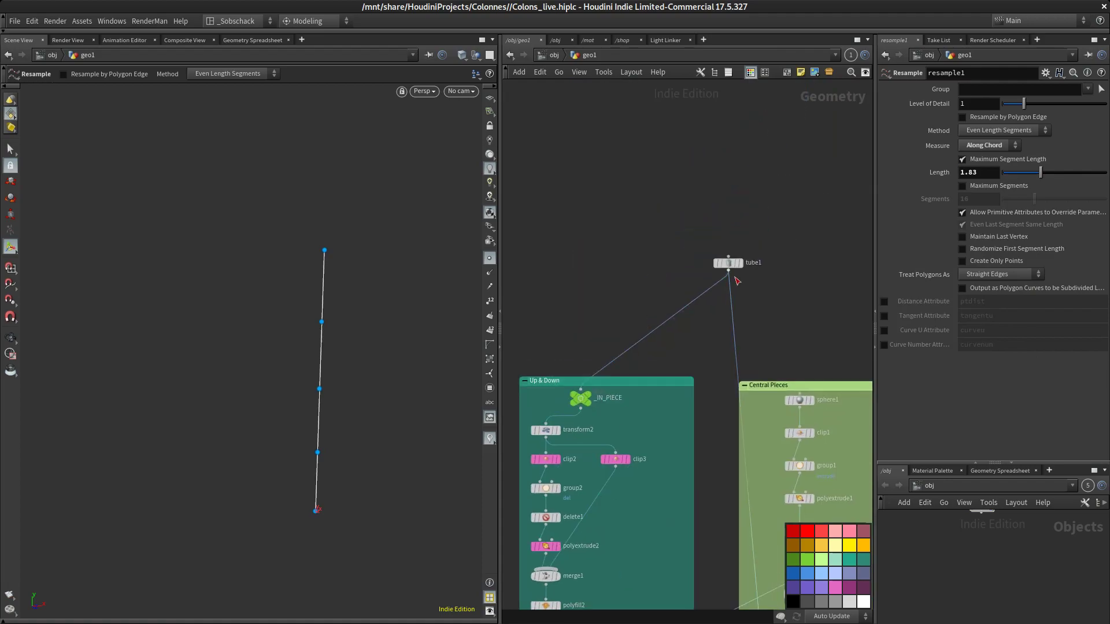
scroll(735, 276, up, 4)
click(724, 249)
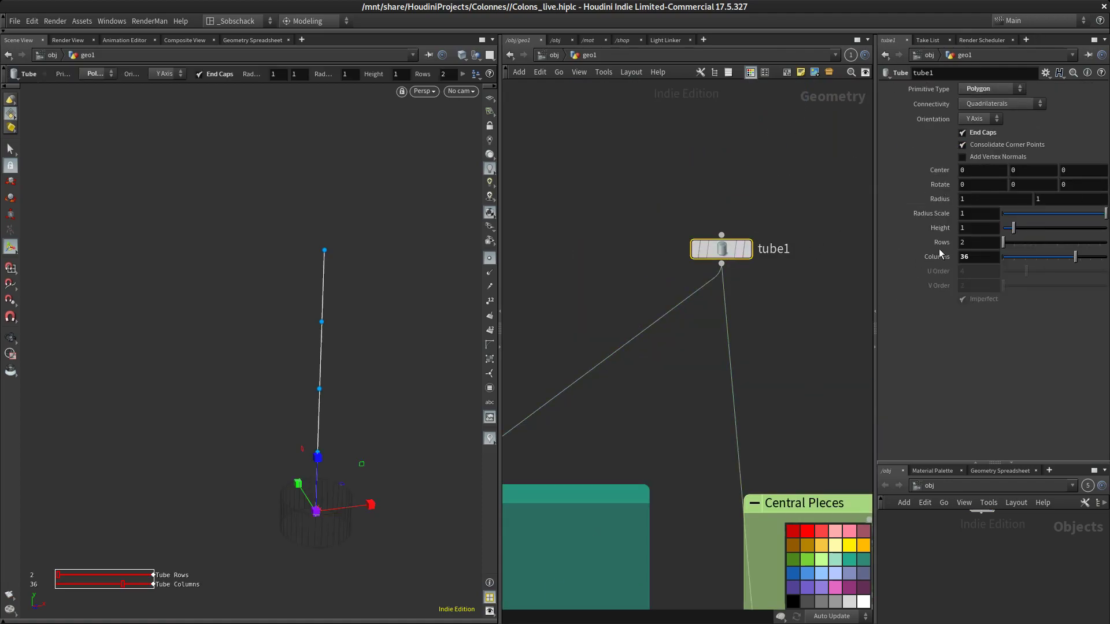
right_click(935, 228)
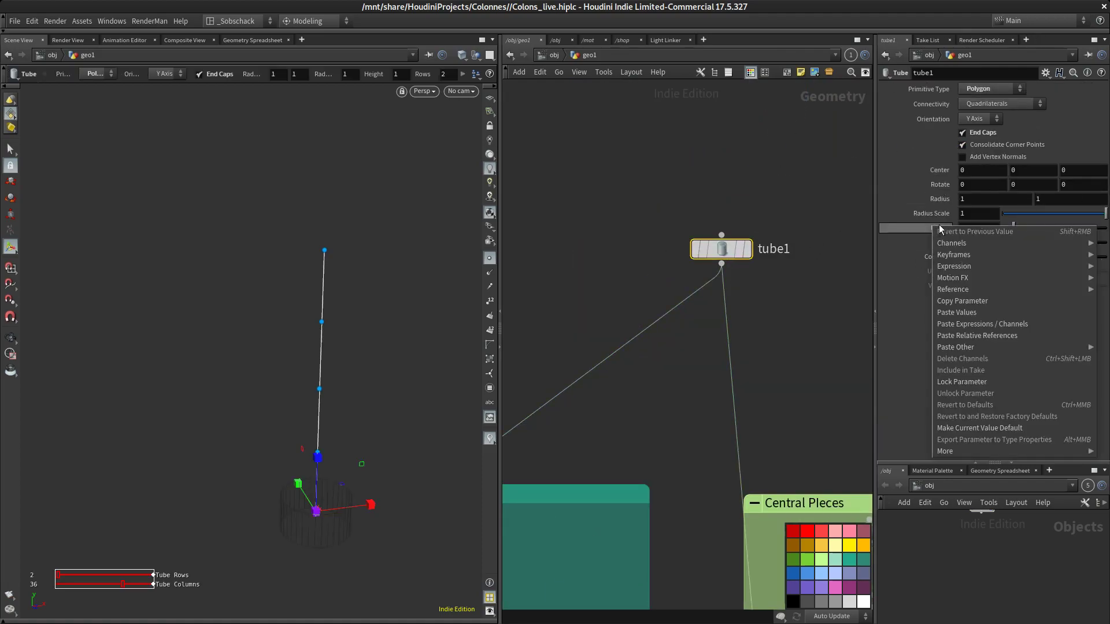
click(988, 303)
Paste the tube height as a relative reference into the resample's segment Length
scroll(784, 377, down, 4)
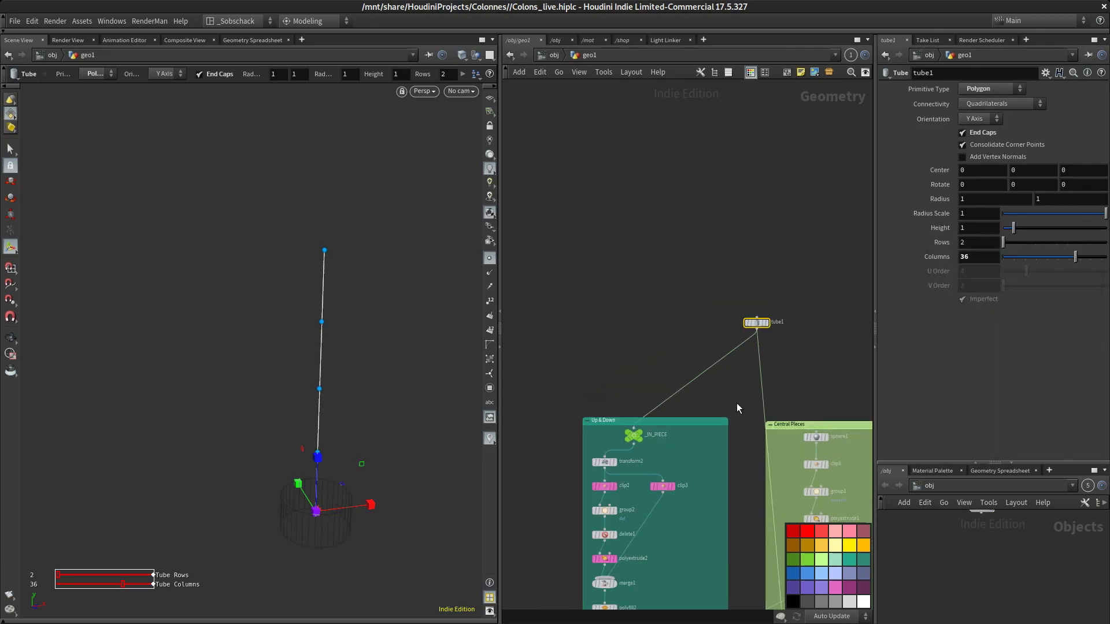
middle_drag(737, 400, 703, 189)
scroll(642, 413, up, 5)
middle_drag(625, 557, 702, 341)
click(599, 405)
drag(983, 174, 892, 189)
right_click(975, 171)
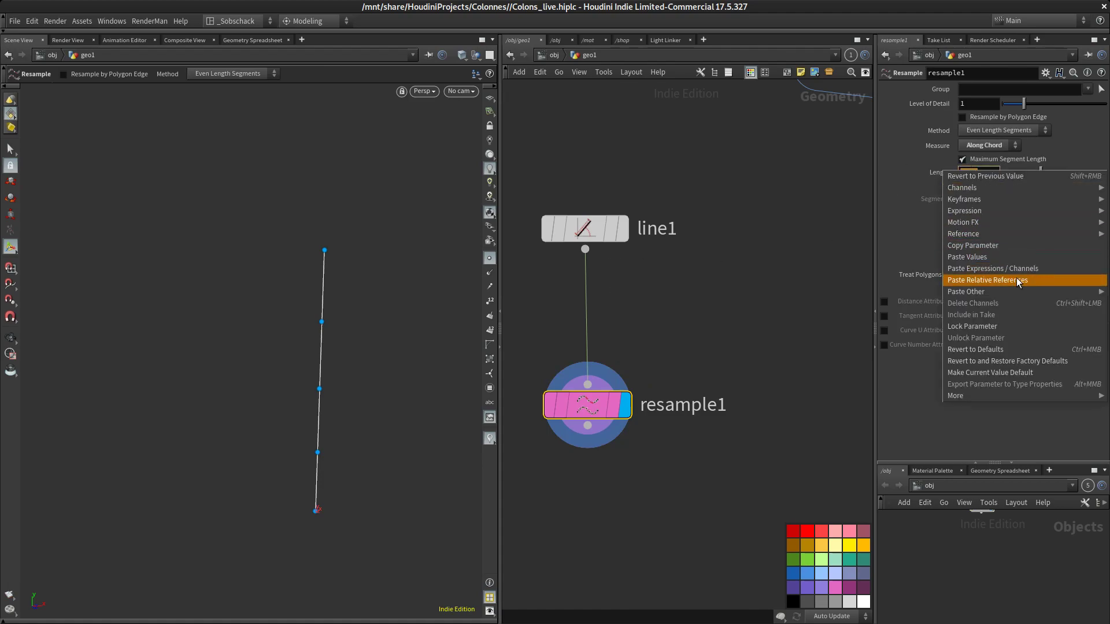
click(1017, 277)
key(Return)
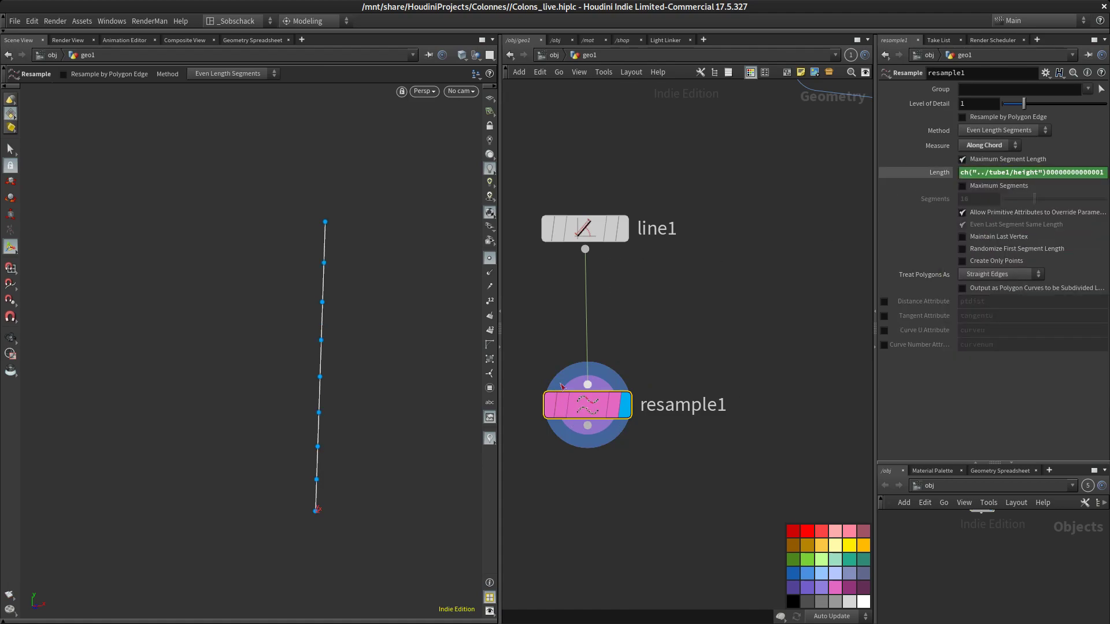
Drag the tube1 Height and set it back to 1
scroll(676, 347, down, 4)
middle_drag(700, 227, 700, 411)
scroll(699, 407, down, 4)
middle_drag(676, 216, 617, 341)
scroll(748, 110, up, 1)
middle_drag(749, 110, 696, 198)
click(760, 112)
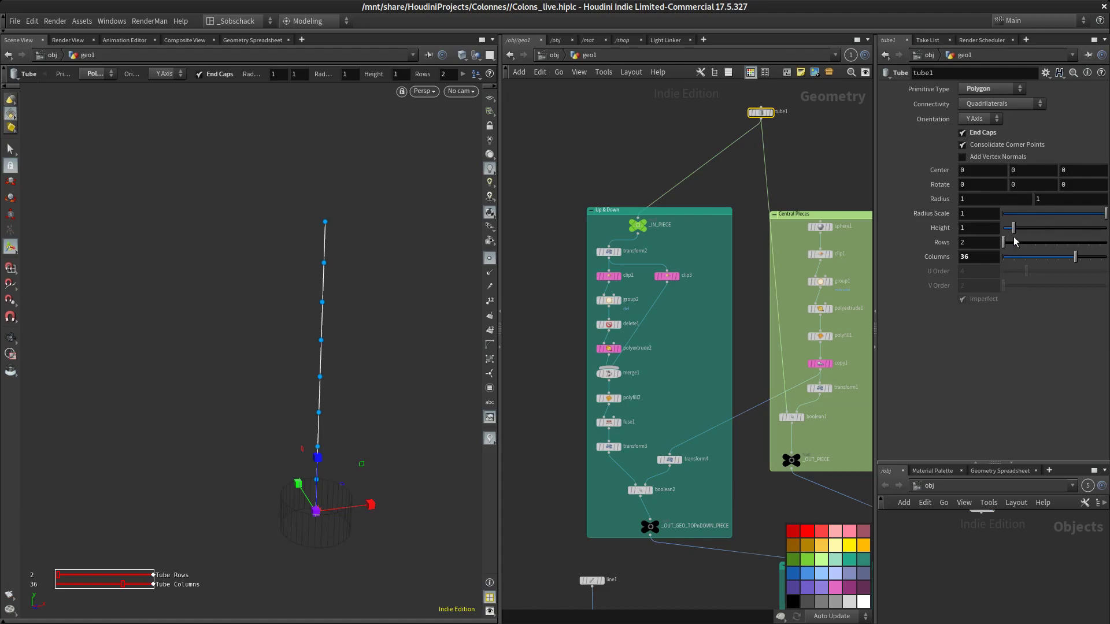
drag(1013, 232, 680, 261)
text(1)
key(Return)
Add a Copy to Points node and wire the resample into its target points input
middle_drag(682, 529, 858, 302)
scroll(692, 370, up, 4)
scroll(747, 404, up, 2)
scroll(858, 301, up, 1)
scroll(752, 261, down, 4)
middle_drag(758, 259, 752, 293)
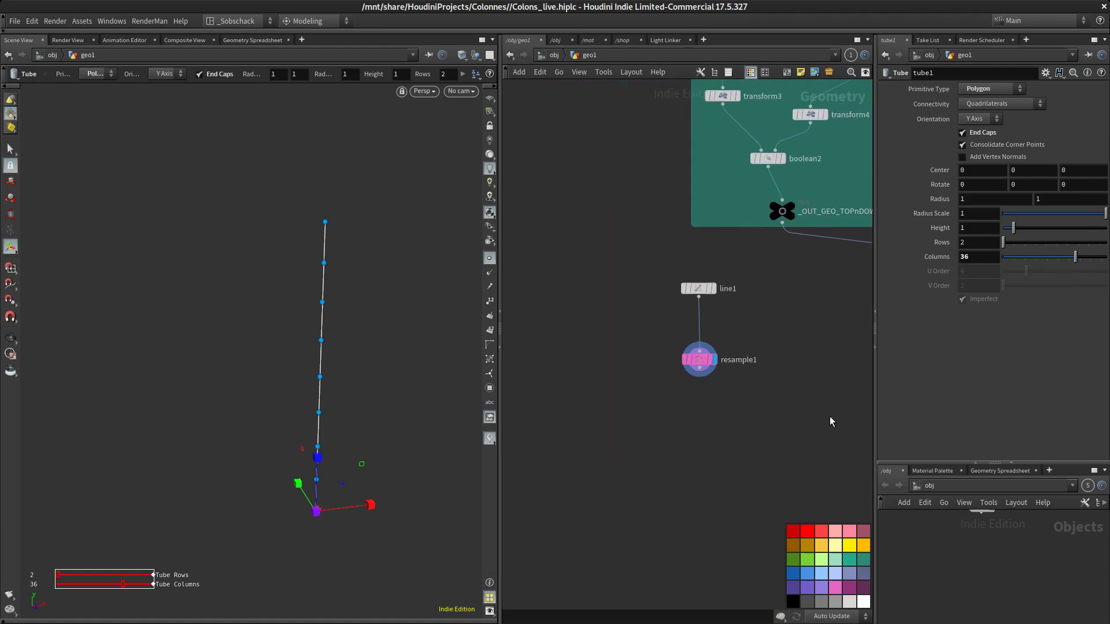
key(Tab)
text(cop)
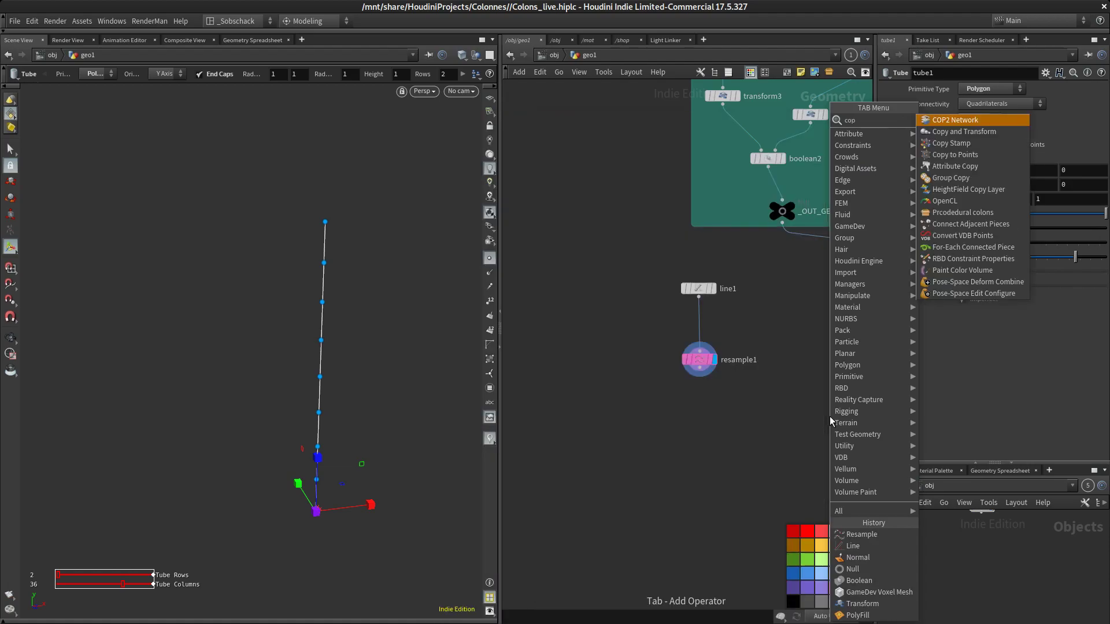
text(py)
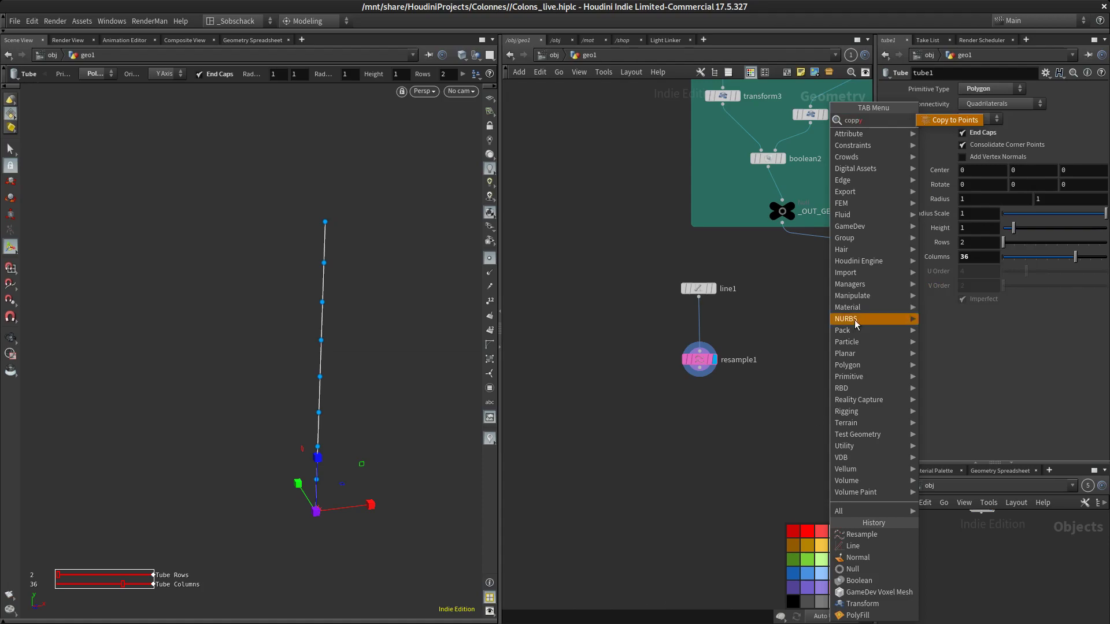
click(940, 122)
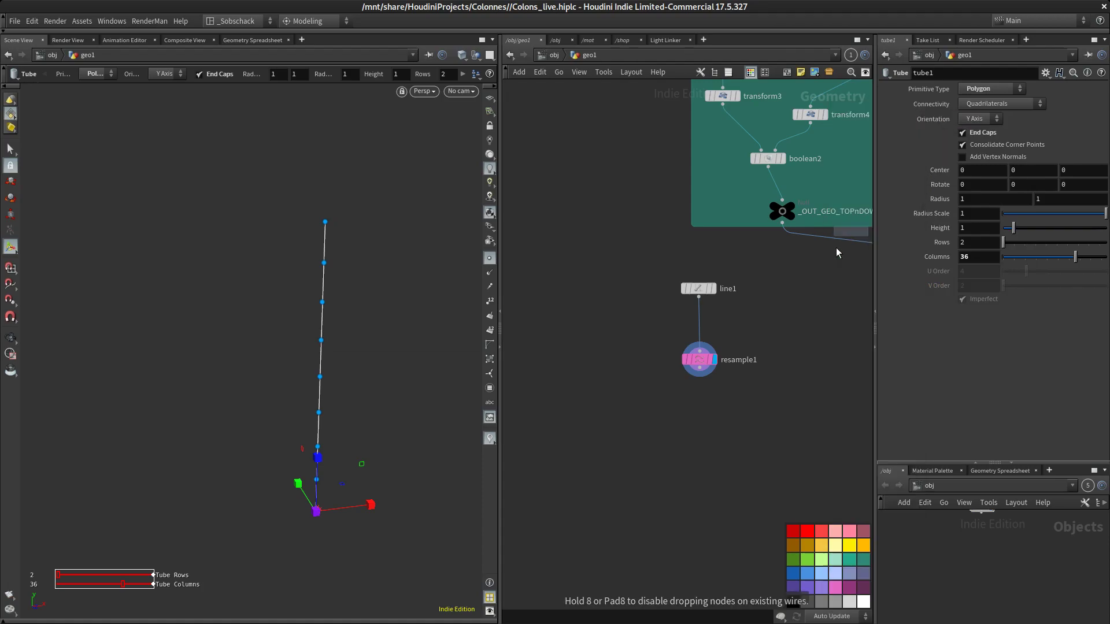
click(667, 404)
scroll(681, 380, up, 4)
drag(633, 439, 710, 374)
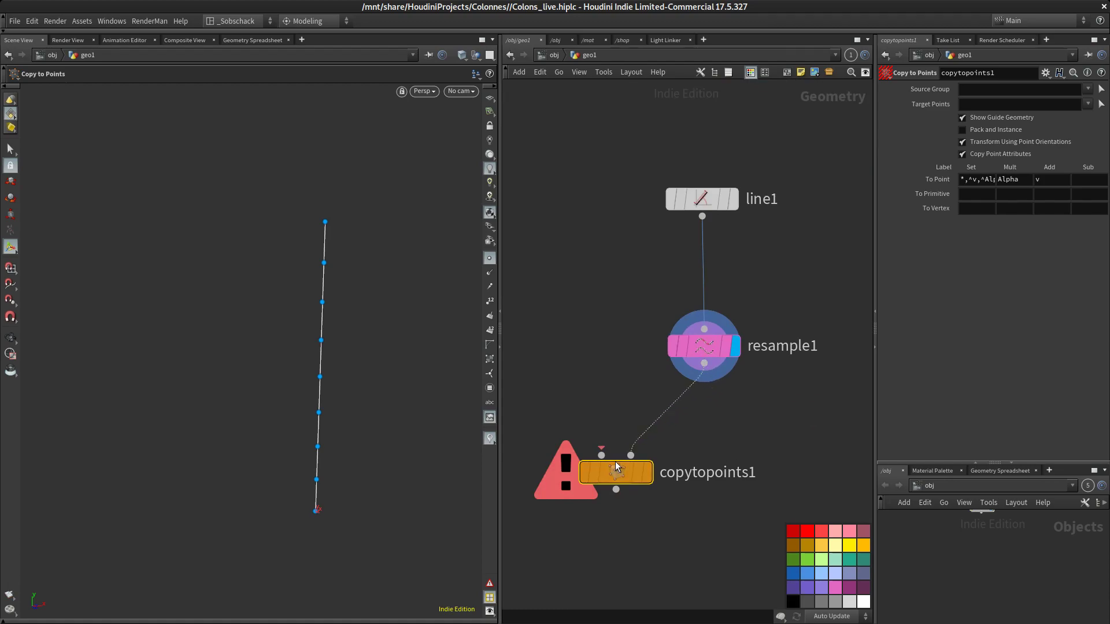
Wire the Central Pieces output null into the Copy to Points source input
scroll(613, 347, down, 4)
drag(620, 408, 709, 426)
scroll(659, 375, down, 4)
scroll(662, 348, up, 5)
middle_drag(662, 348, 687, 366)
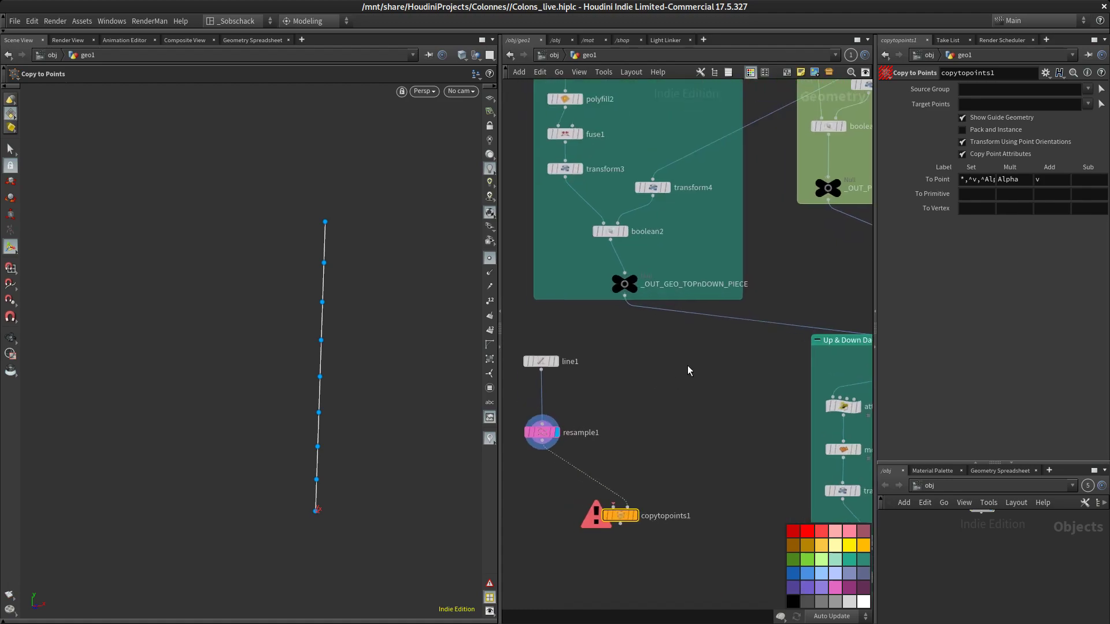
drag(829, 200, 614, 505)
Inspect the copied column pieces in the viewport in wireframe
scroll(367, 289, up, 5)
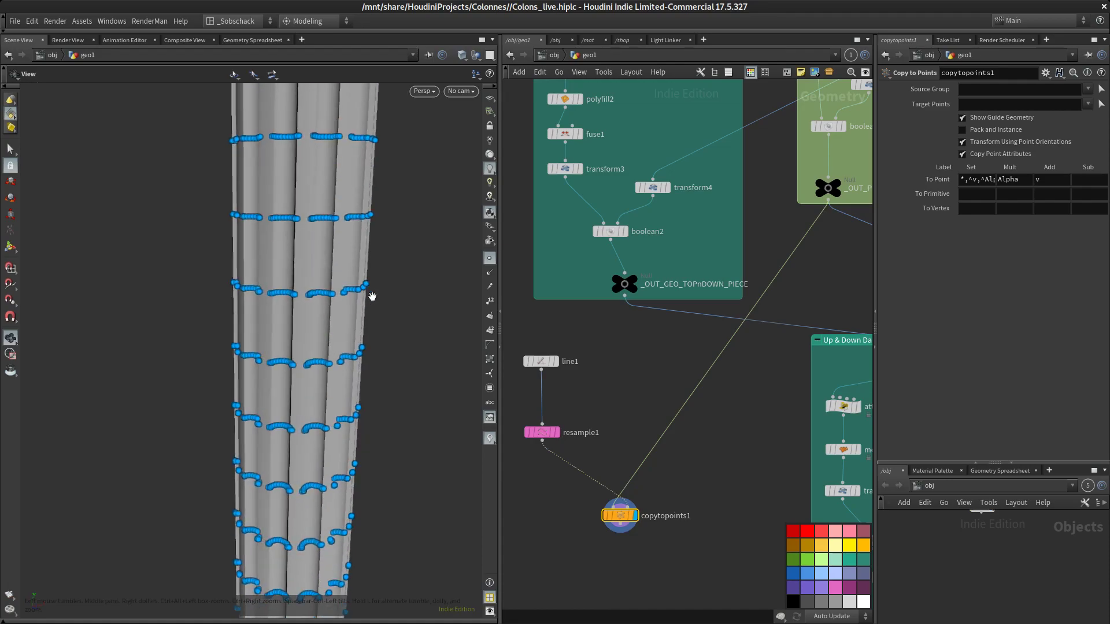
click(490, 258)
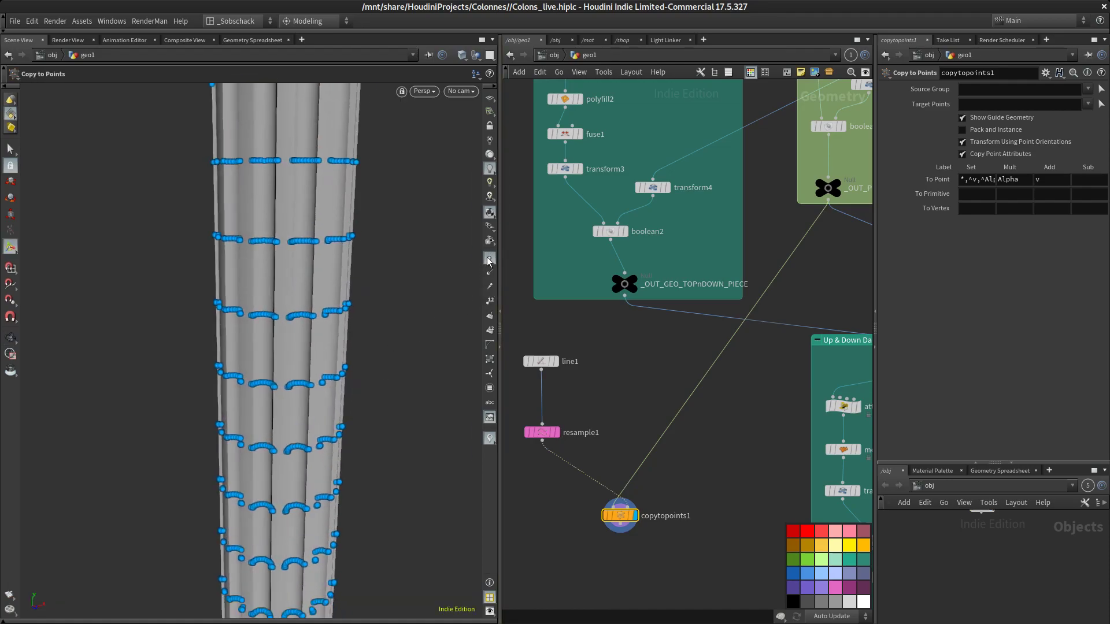
key(shift+w)
mouse_move(404, 313)
alt+mouse_down()
mouse_move(381, 295)
mouse_move(363, 341)
mouse_move(366, 278)
mouse_move(377, 321)
alt+mouse_up()
middle_drag(377, 321, 345, 318)
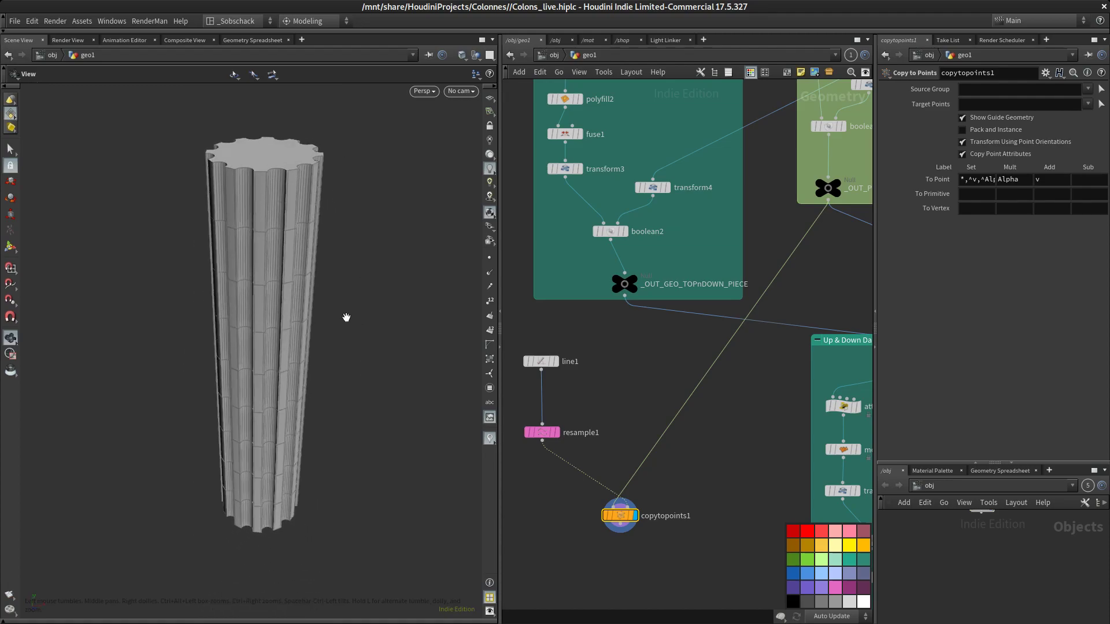
middle_drag(607, 446, 611, 398)
drag(335, 351, 340, 325)
key(Return)
Adjust tube1's Height, returning it to 1
click(547, 385)
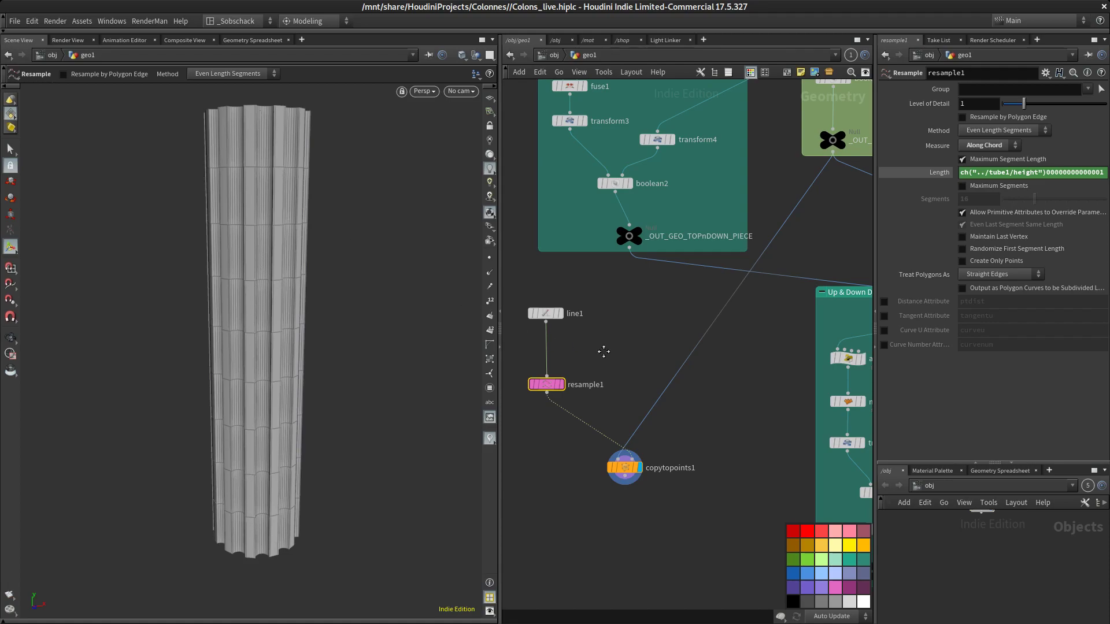
scroll(604, 347, down, 4)
mouse_move(663, 180)
middle_down()
mouse_move(664, 103)
mouse_move(669, 184)
middle_up()
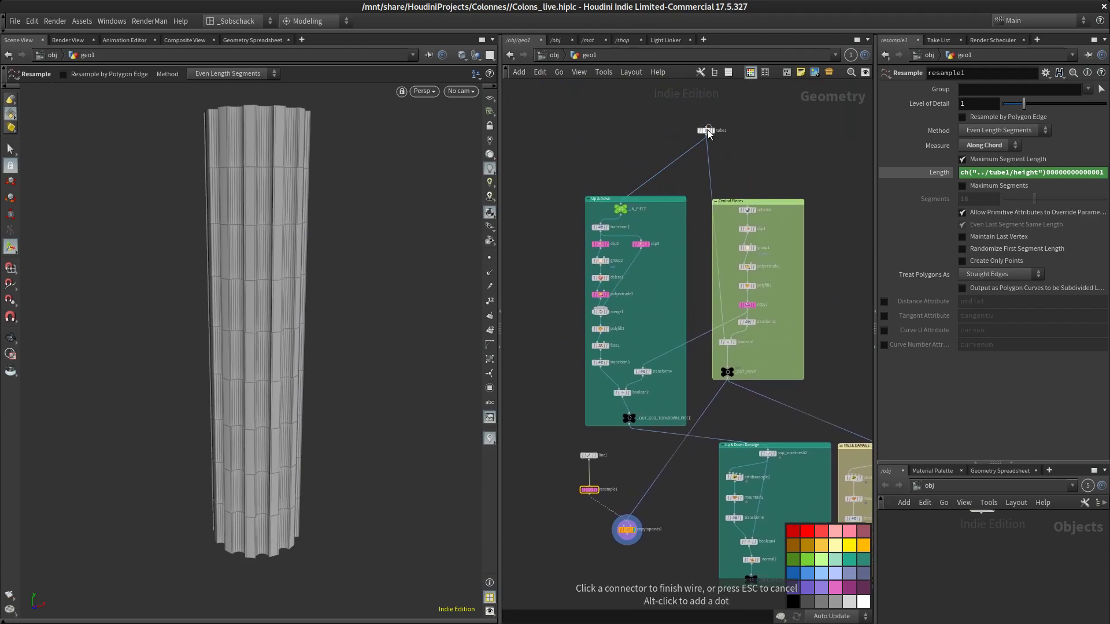
click(706, 130)
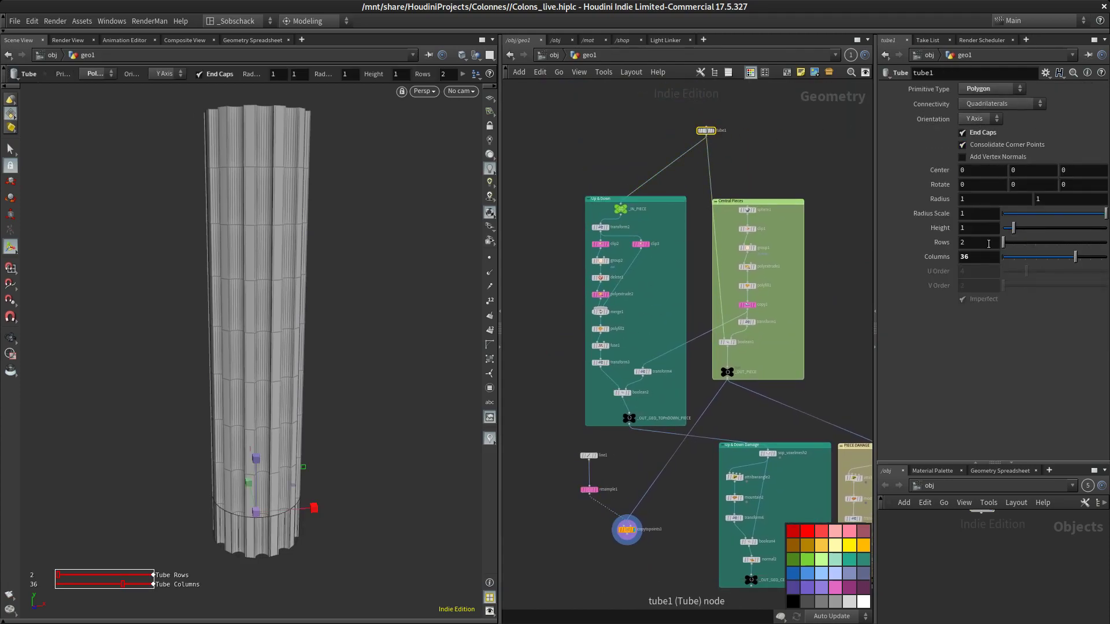
drag(1013, 232, 865, 228)
text(1)
key(Return)
Tidy the node layout around the Copy to Points node
scroll(628, 529, up, 5)
middle_drag(645, 430, 680, 345)
drag(687, 439, 652, 466)
middle_drag(743, 396, 730, 438)
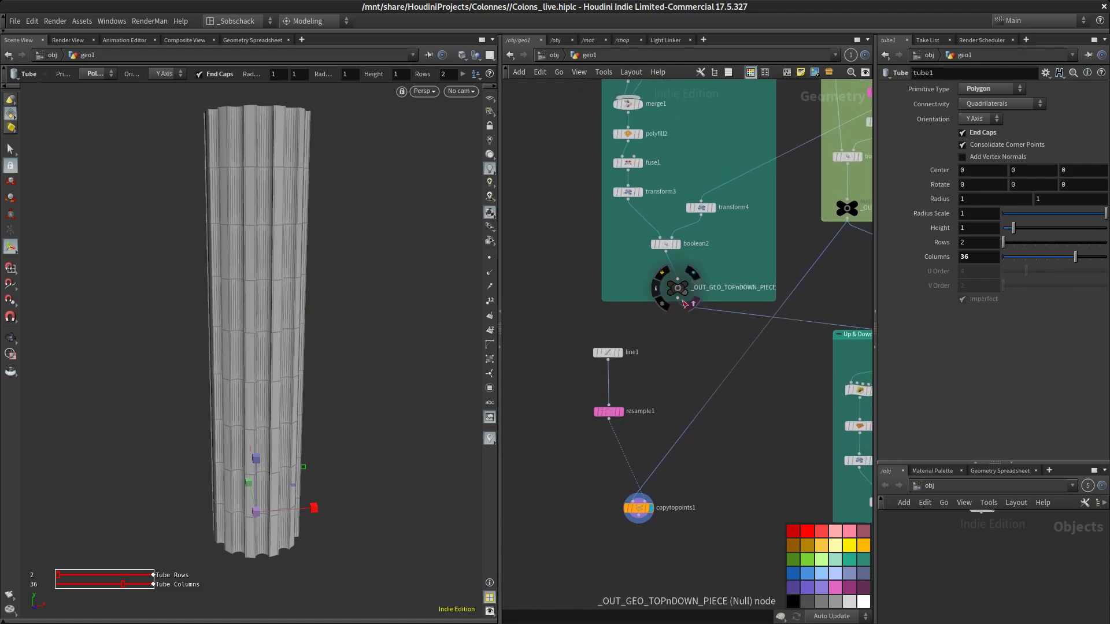
drag(641, 506, 669, 502)
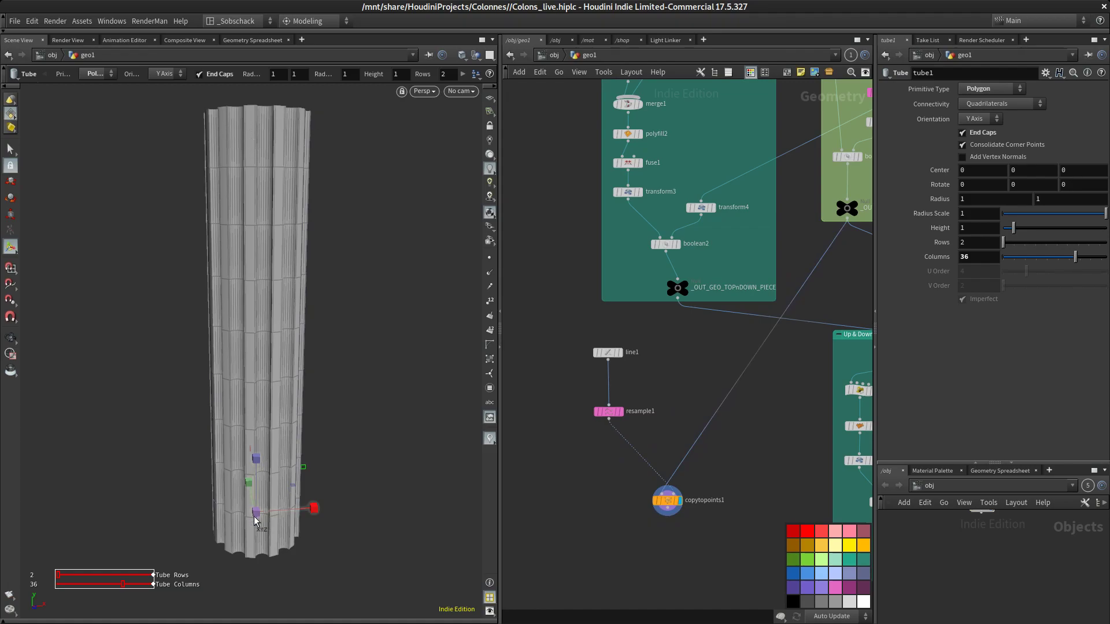
scroll(621, 490, up, 3)
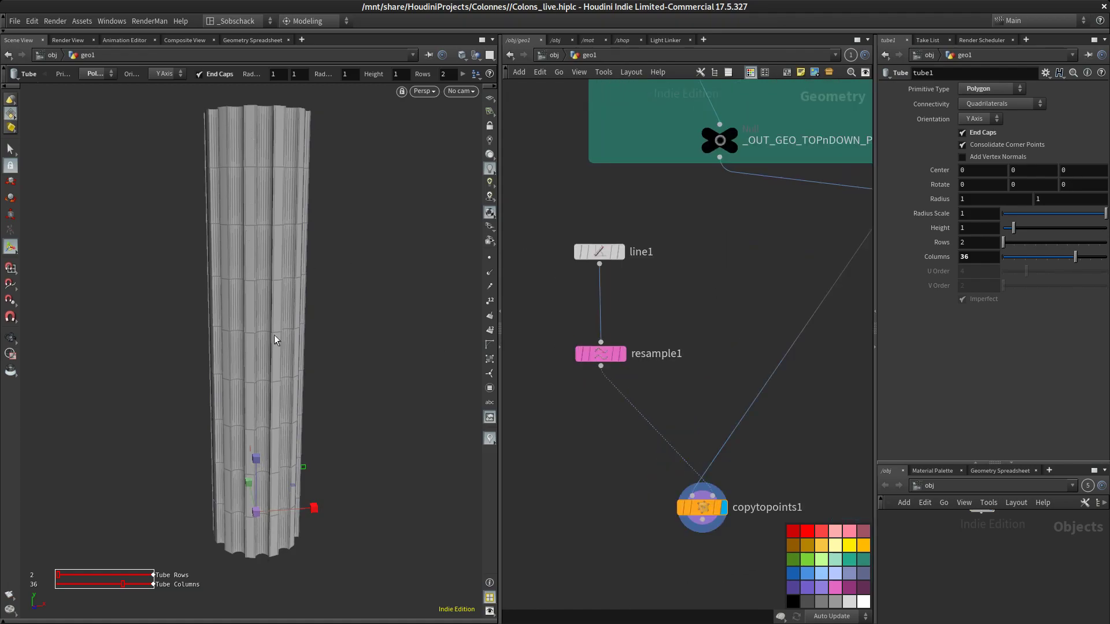
Move the resample node up and set its display flag to view the line
mouse_move(606, 357)
drag(606, 357, 605, 328)
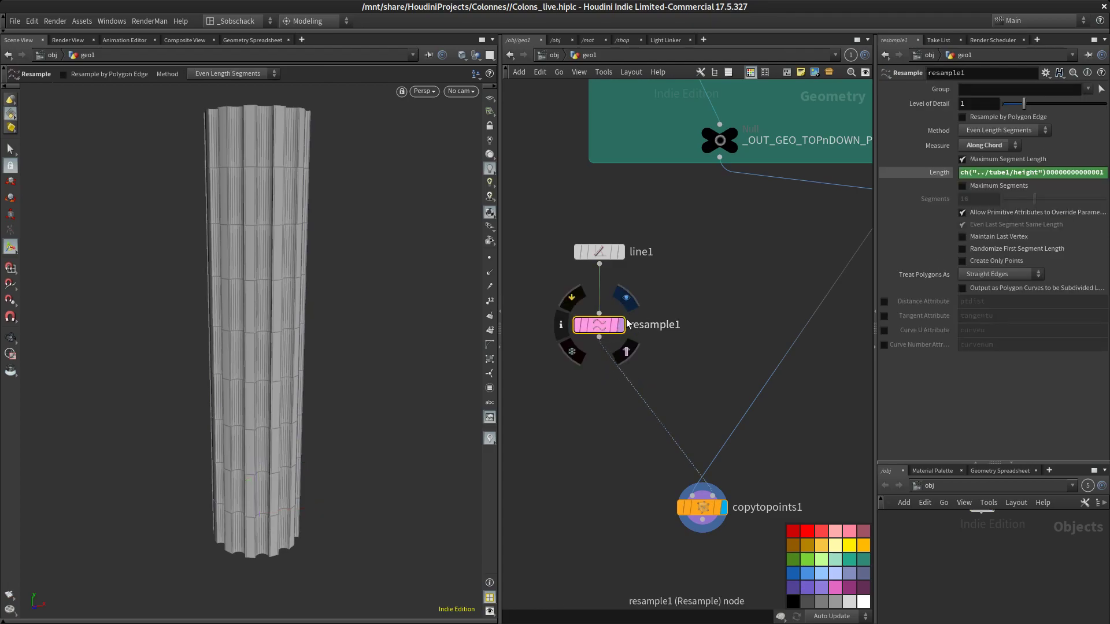
click(628, 298)
click(490, 258)
Insert a Delete node on the wire between the resample and Copy to Points nodes
key(Tab)
text(del)
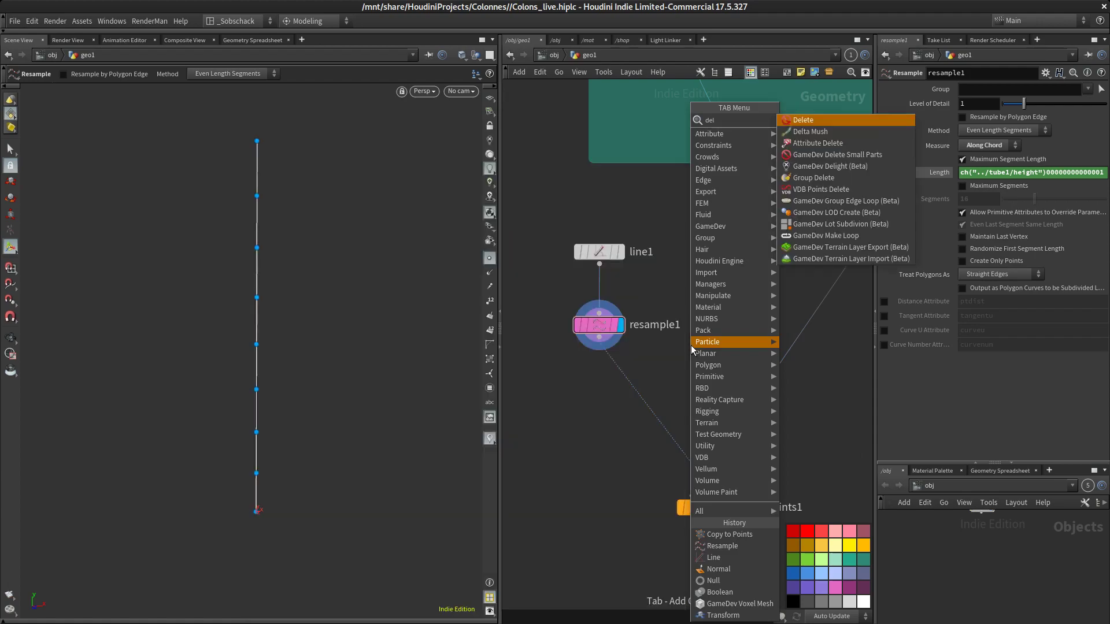
click(806, 121)
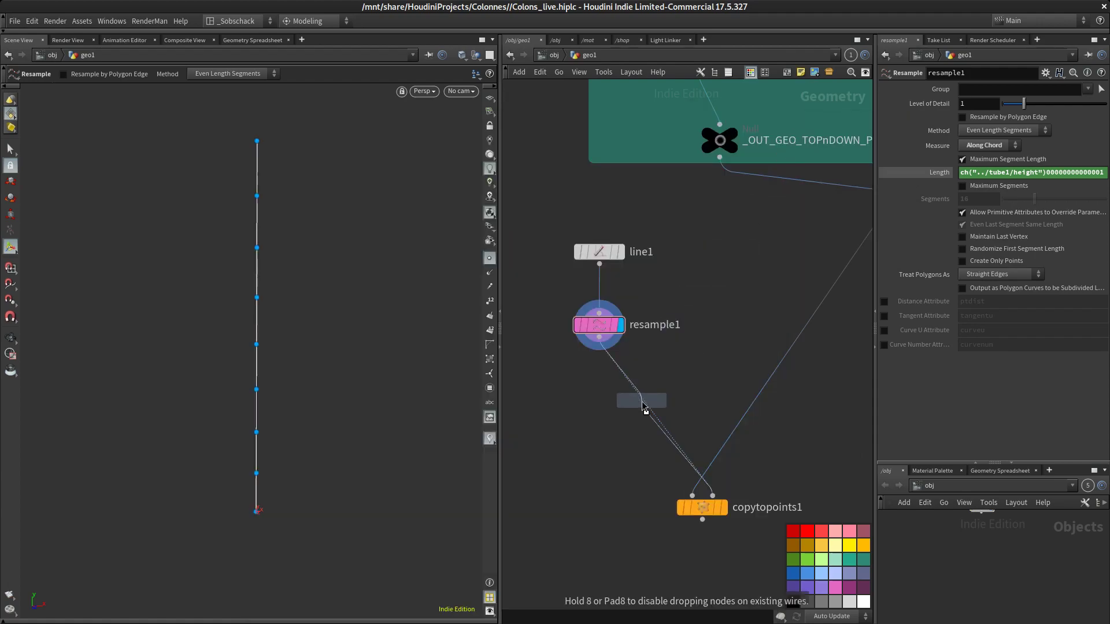
click(637, 395)
drag(644, 396, 613, 404)
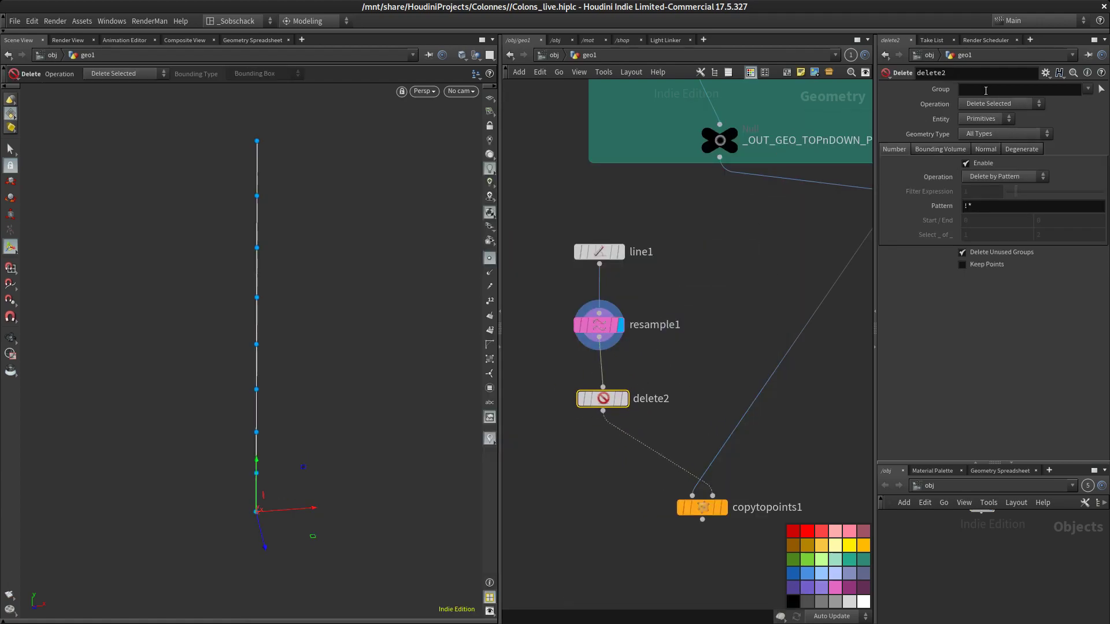
Set the delete2 node to delete points by pattern, using pattern 0
click(1000, 110)
click(997, 107)
click(985, 118)
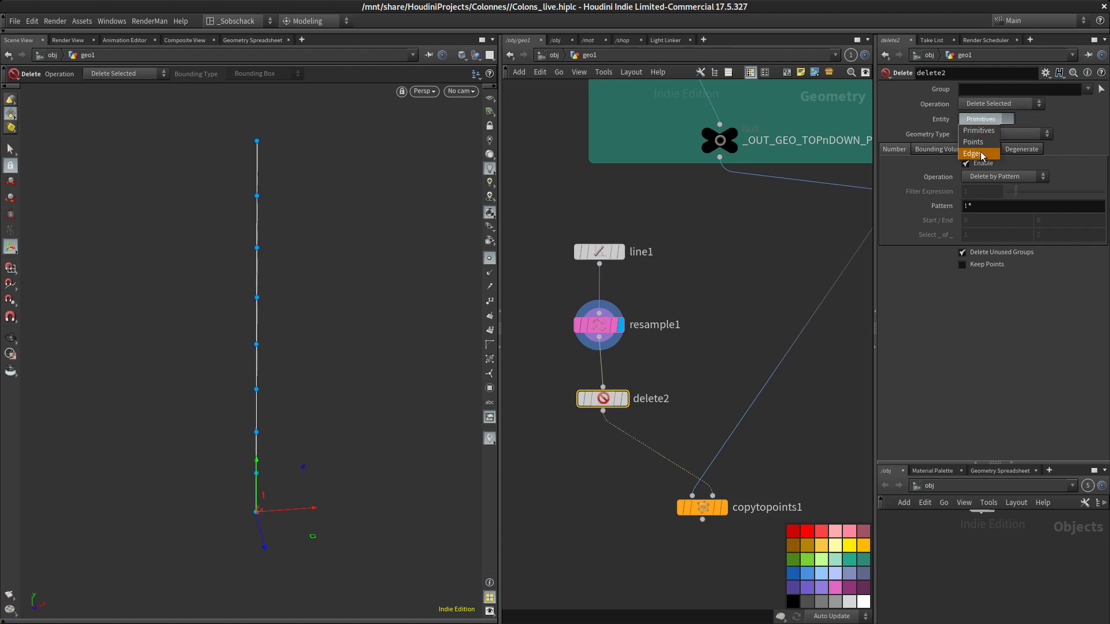
click(975, 142)
drag(603, 403, 599, 393)
mouse_move(621, 379)
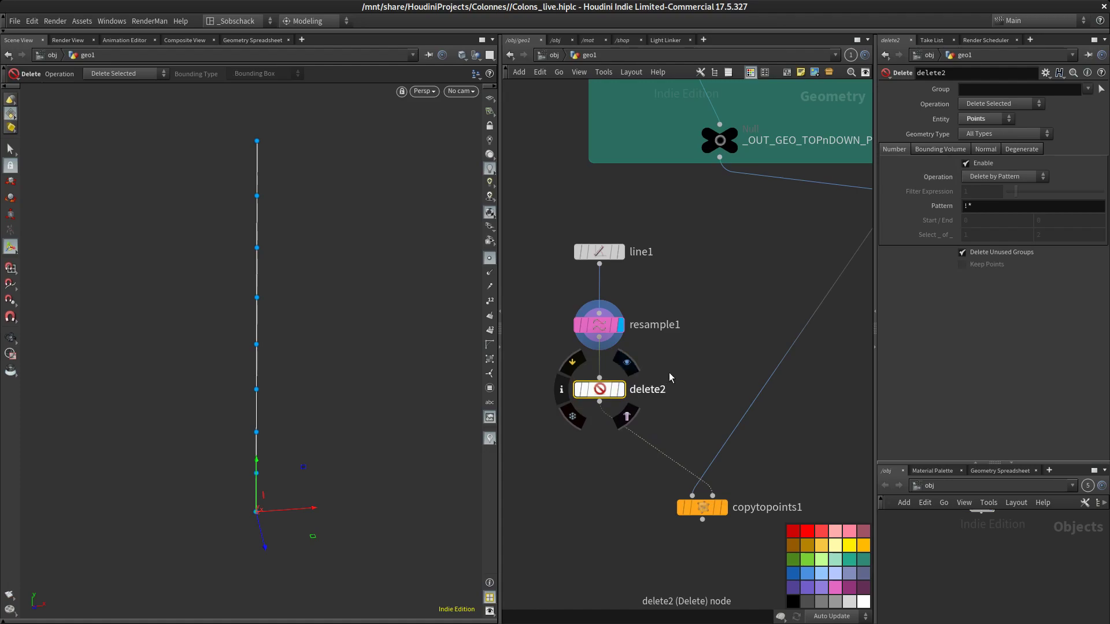
drag(996, 204, 787, 258)
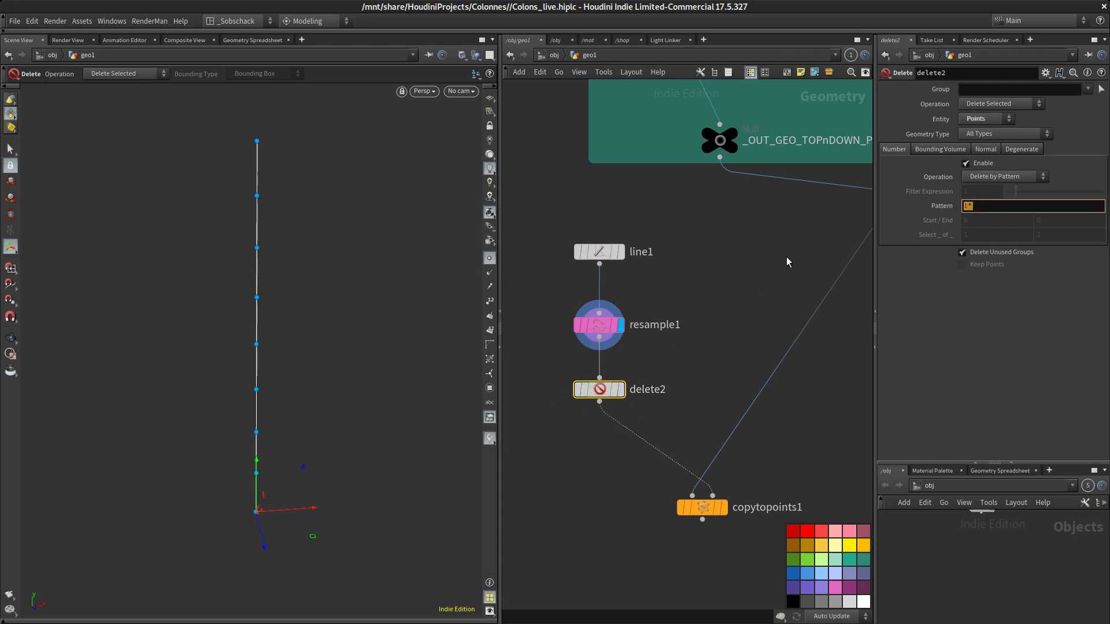
text(0)
key(Return)
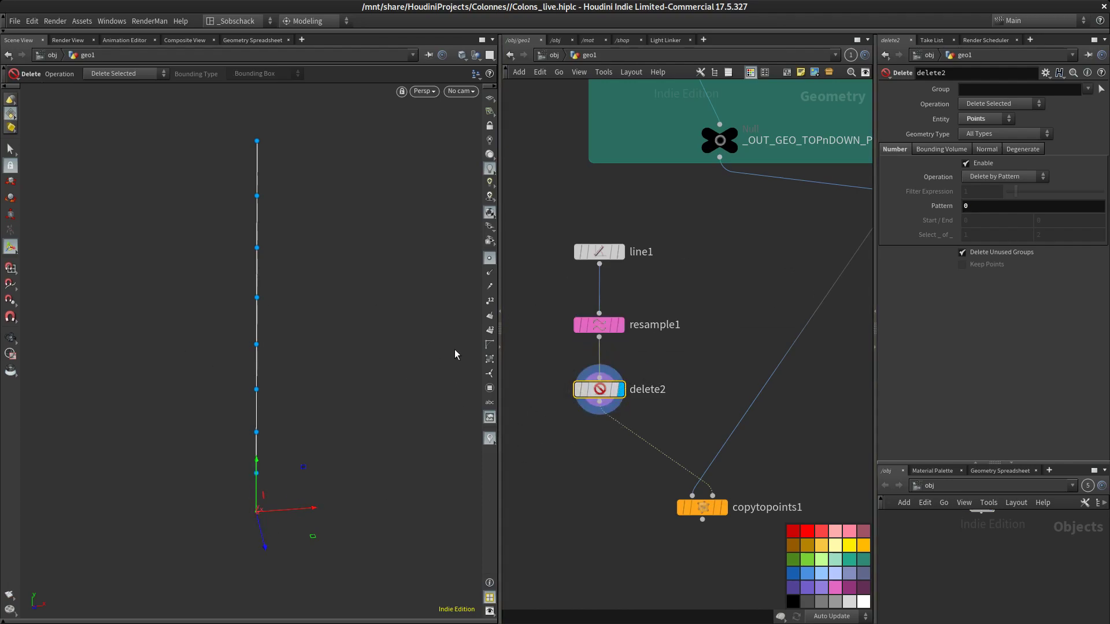
Compare the resample and delete2 outputs in the viewport
scroll(331, 402, up, 2)
middle_drag(332, 404, 366, 398)
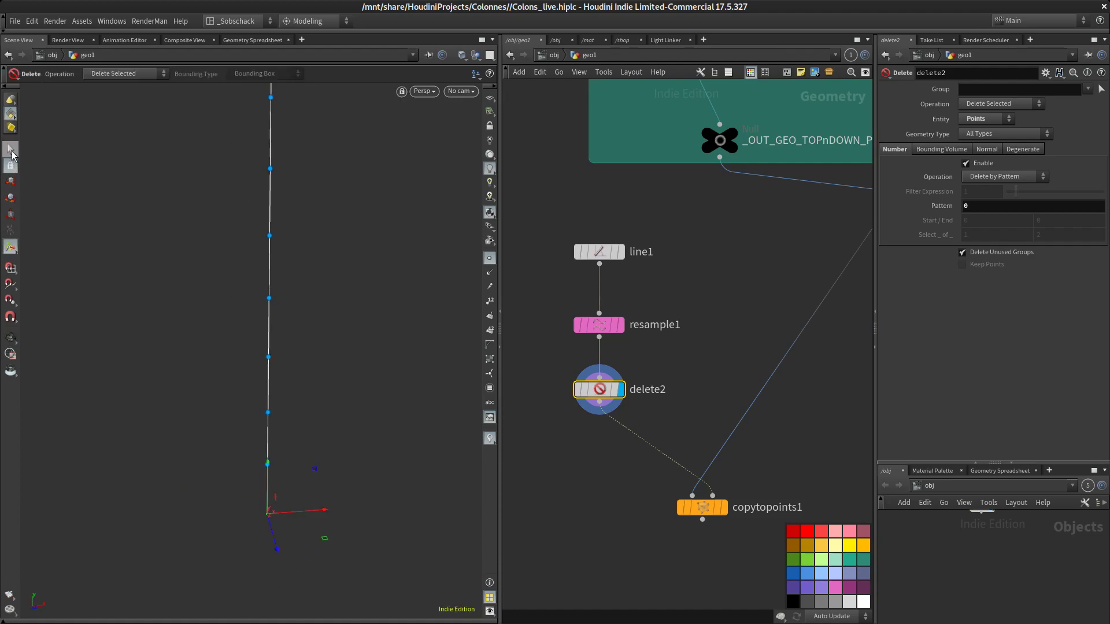
click(11, 152)
click(620, 324)
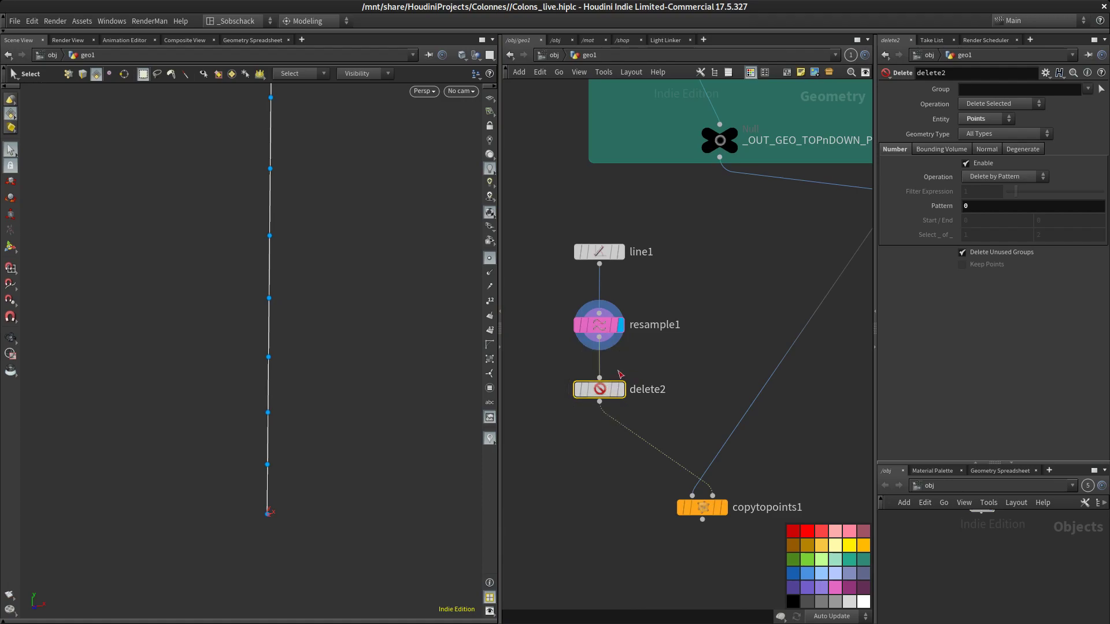
click(621, 389)
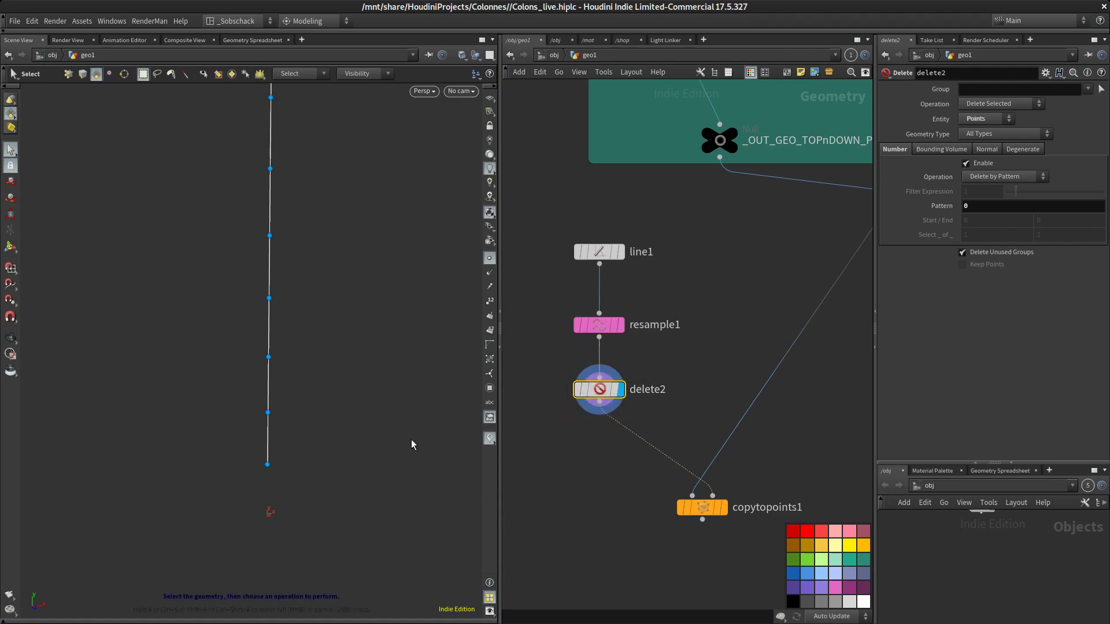
alt+right_drag(406, 350, 378, 424)
alt+middle_drag(454, 373, 391, 412)
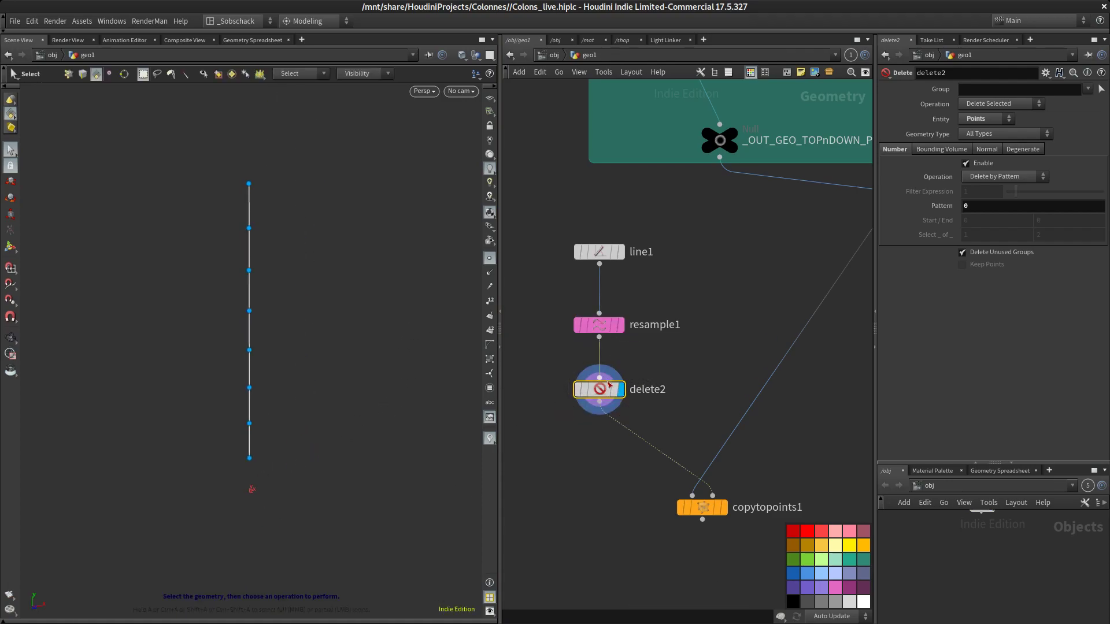
Insert a second Delete node between delete2 and Copy to Points and display it
key(Tab)
text(de)
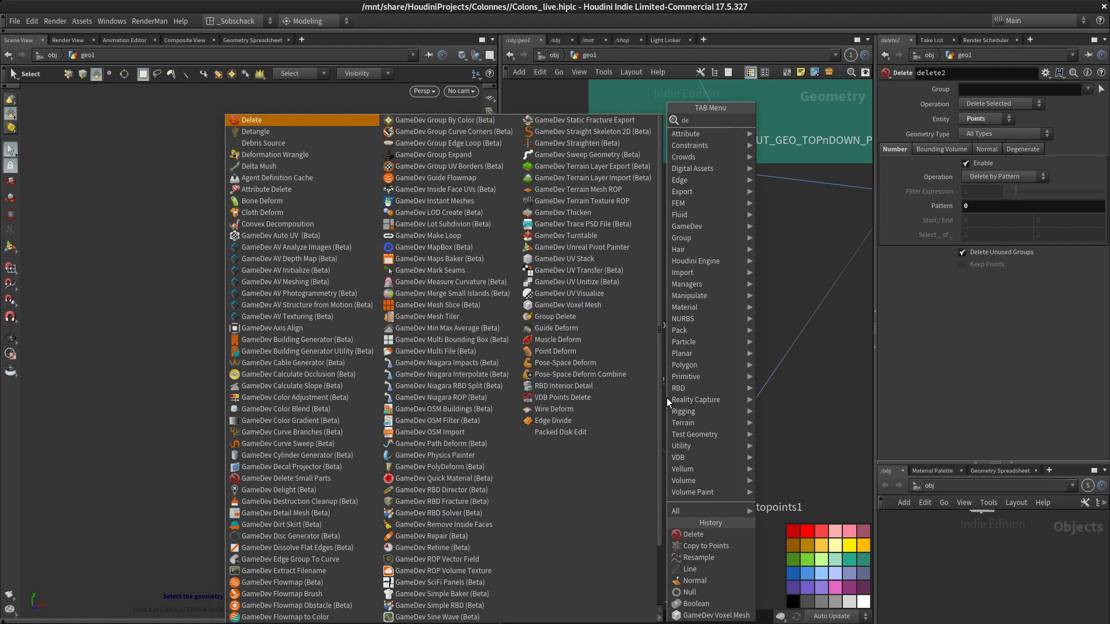
text(lete)
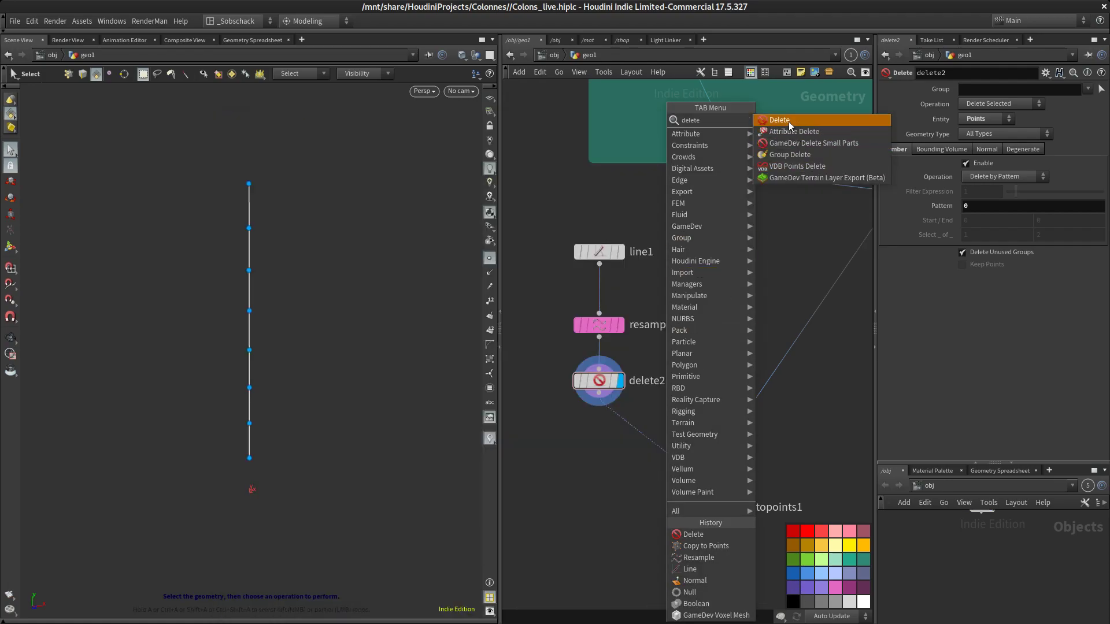
click(789, 121)
click(634, 436)
drag(633, 434, 604, 438)
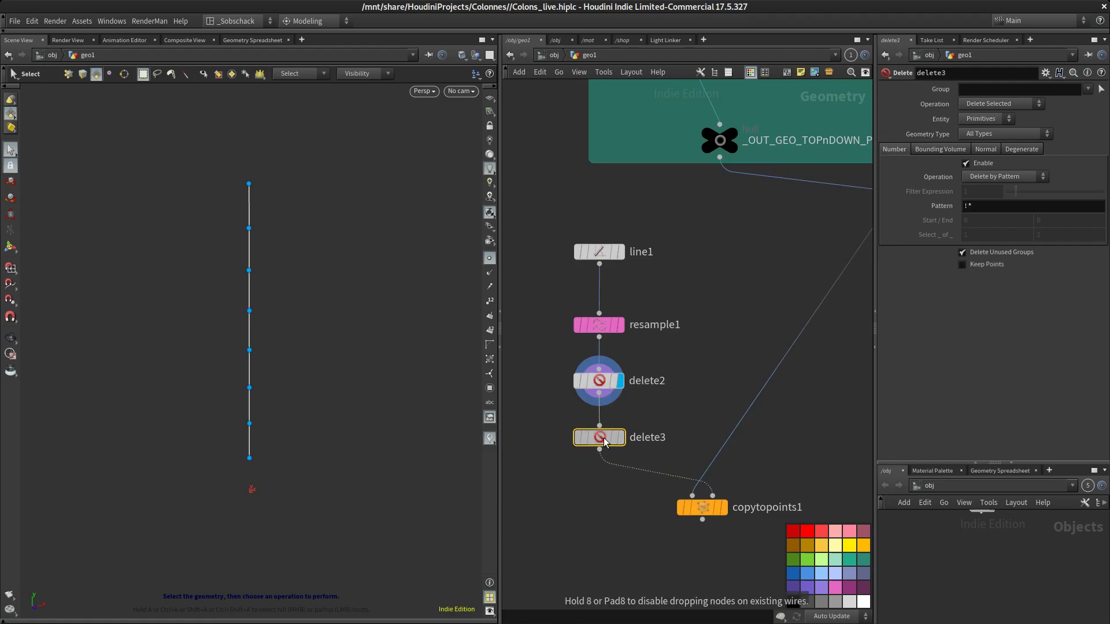
click(621, 437)
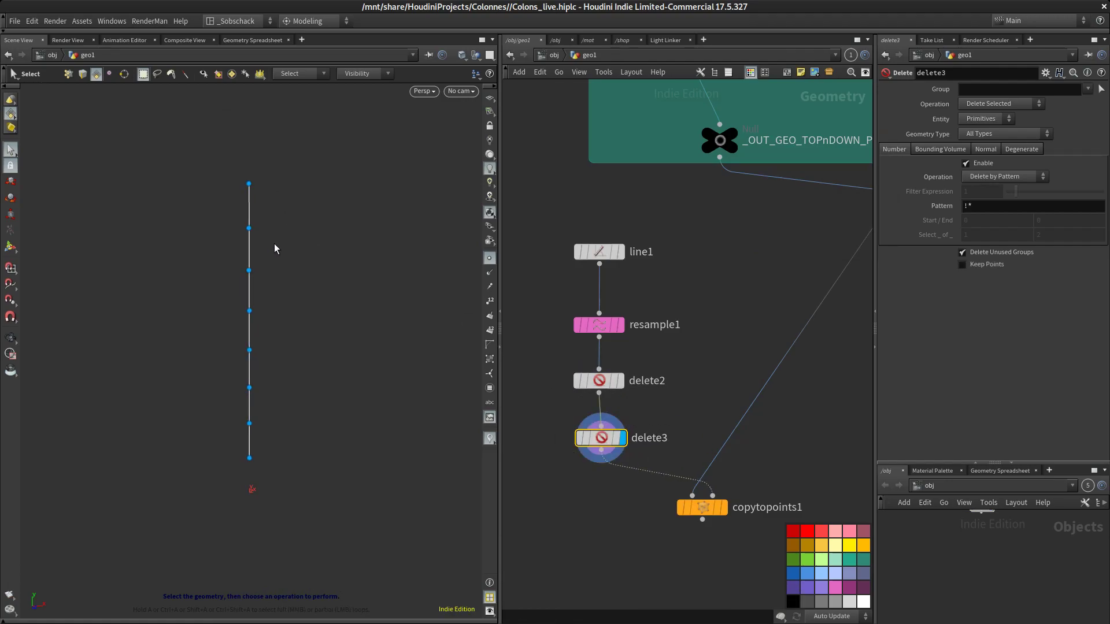
click(490, 301)
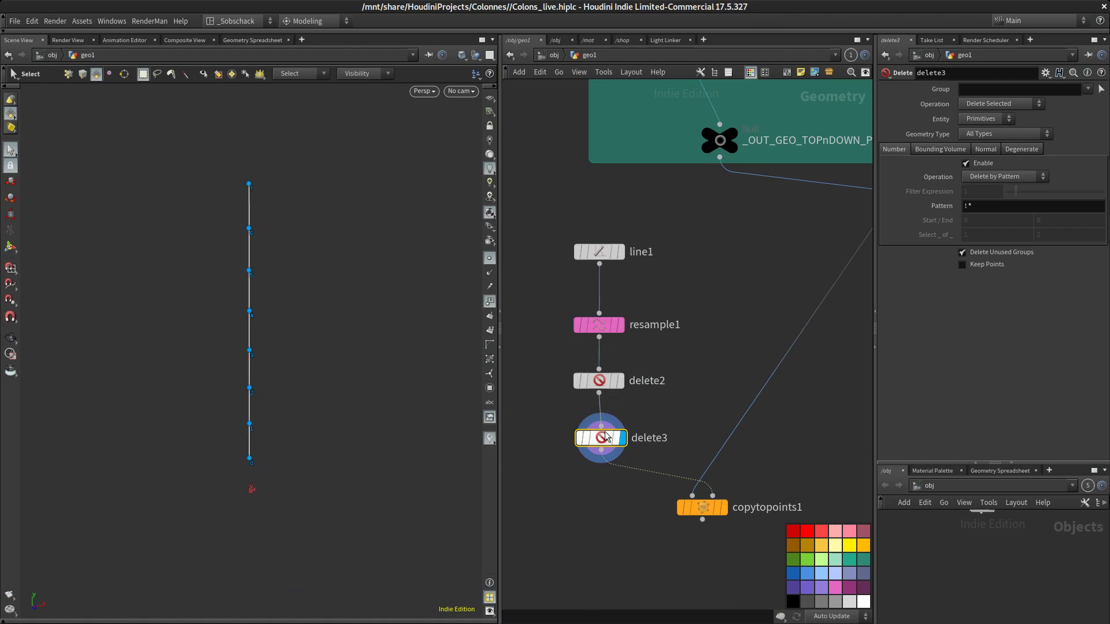
Set the delete3 node's pattern to 7
double_click(1009, 206)
text(7)
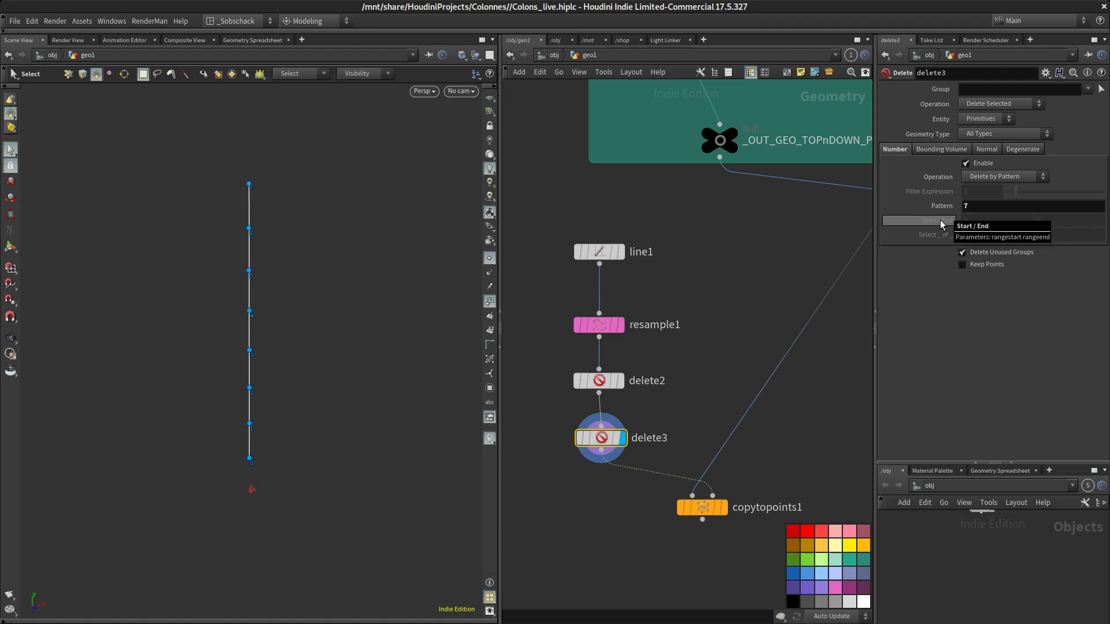
key(Return)
Set line1's Points to 6
scroll(733, 313, down, 8)
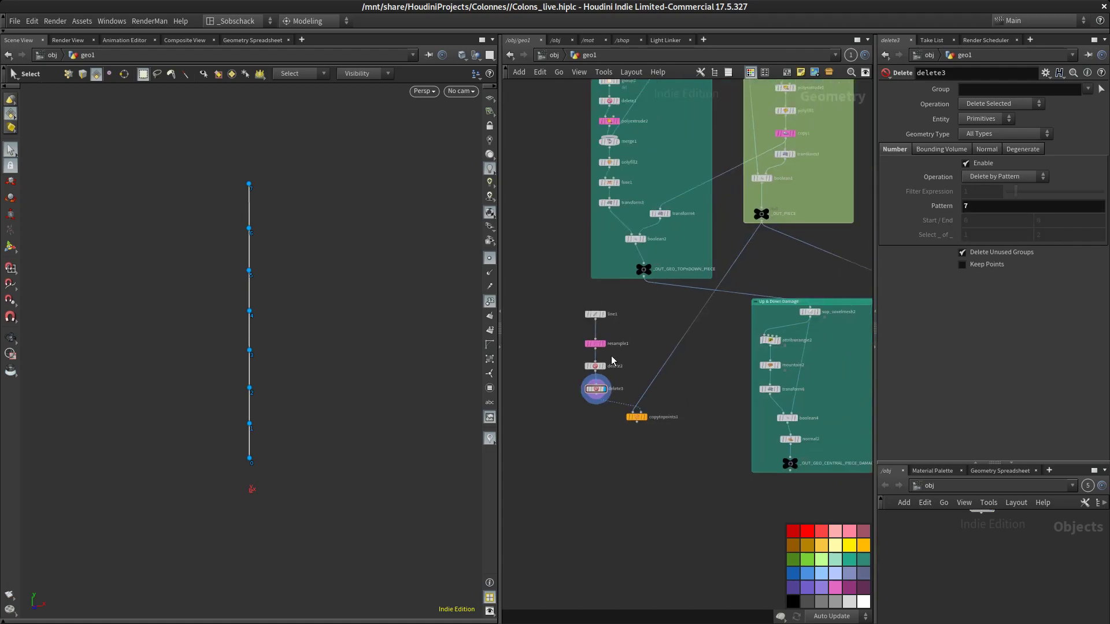
click(578, 326)
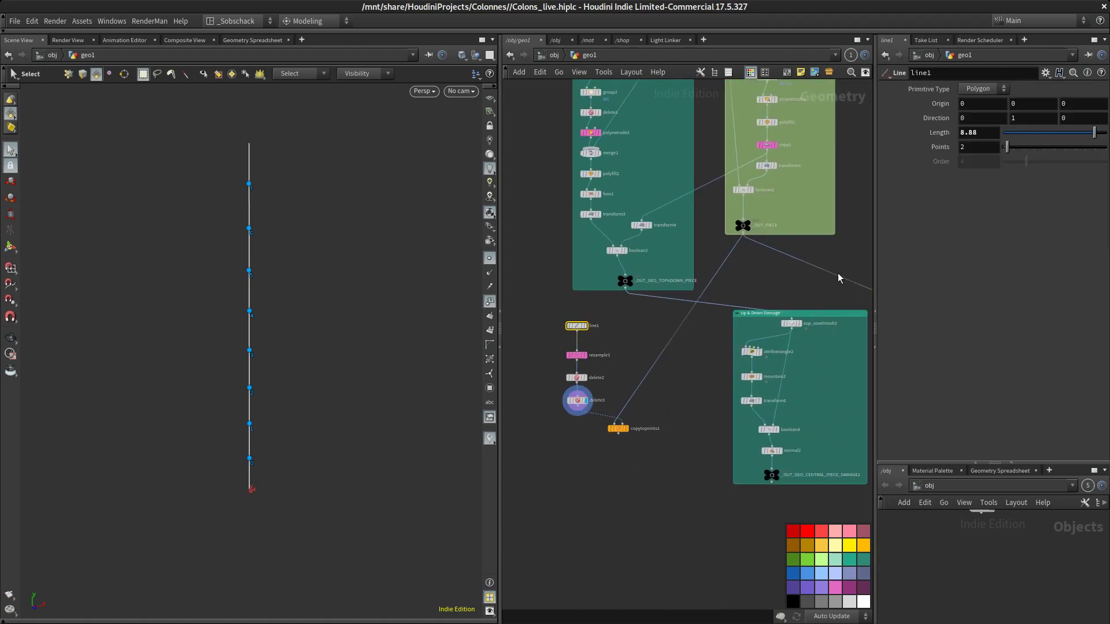
drag(1009, 150, 993, 217)
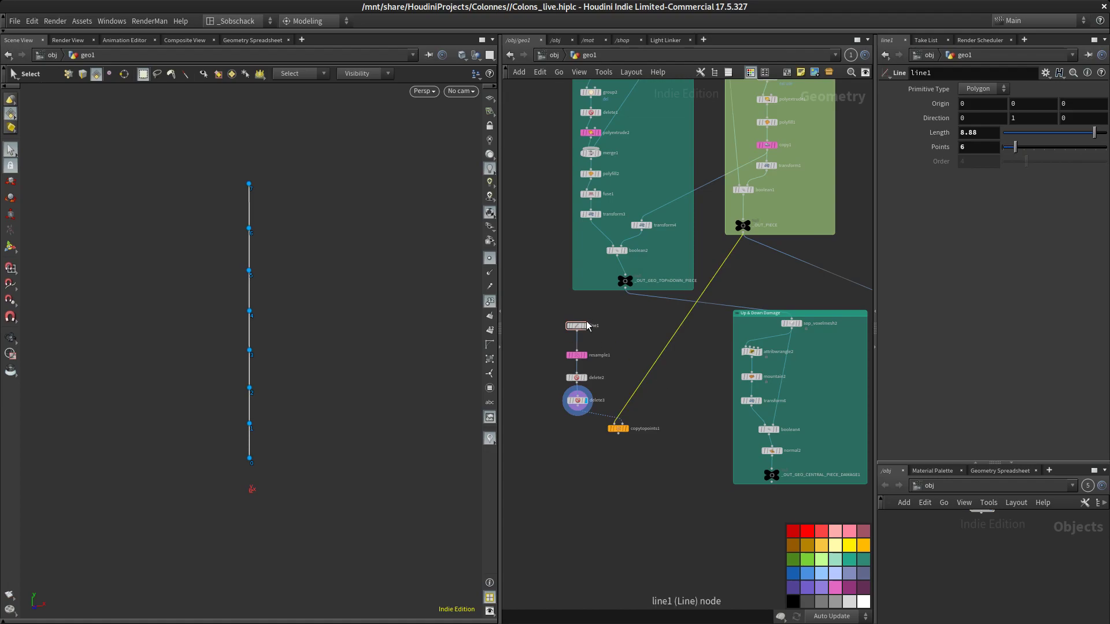
Set line1's Length to 10
scroll(580, 370, up, 3)
middle_drag(602, 288, 594, 337)
drag(574, 324, 577, 323)
drag(1097, 135, 1106, 137)
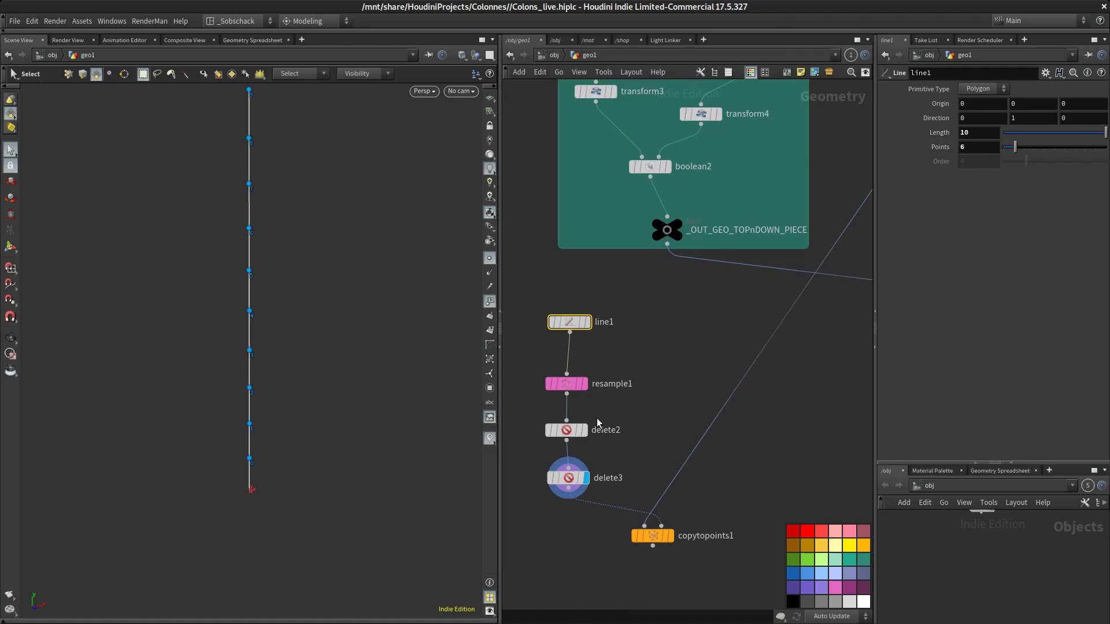
Set the delete3 node's pattern to $N
alt+drag(408, 245, 395, 276)
alt+middle_drag(372, 358, 394, 375)
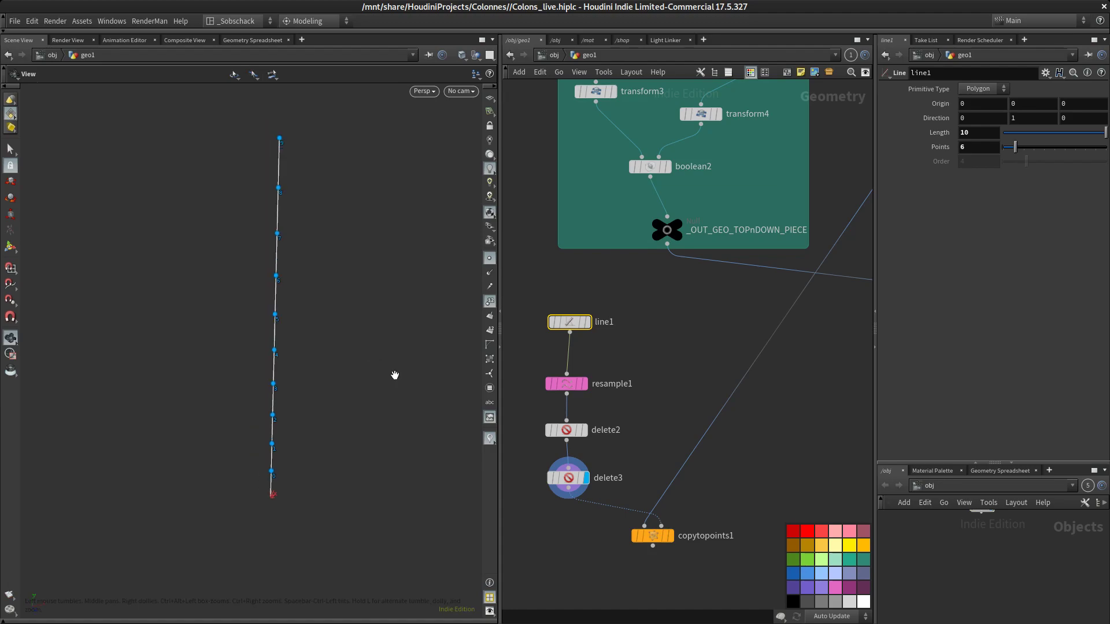
click(576, 480)
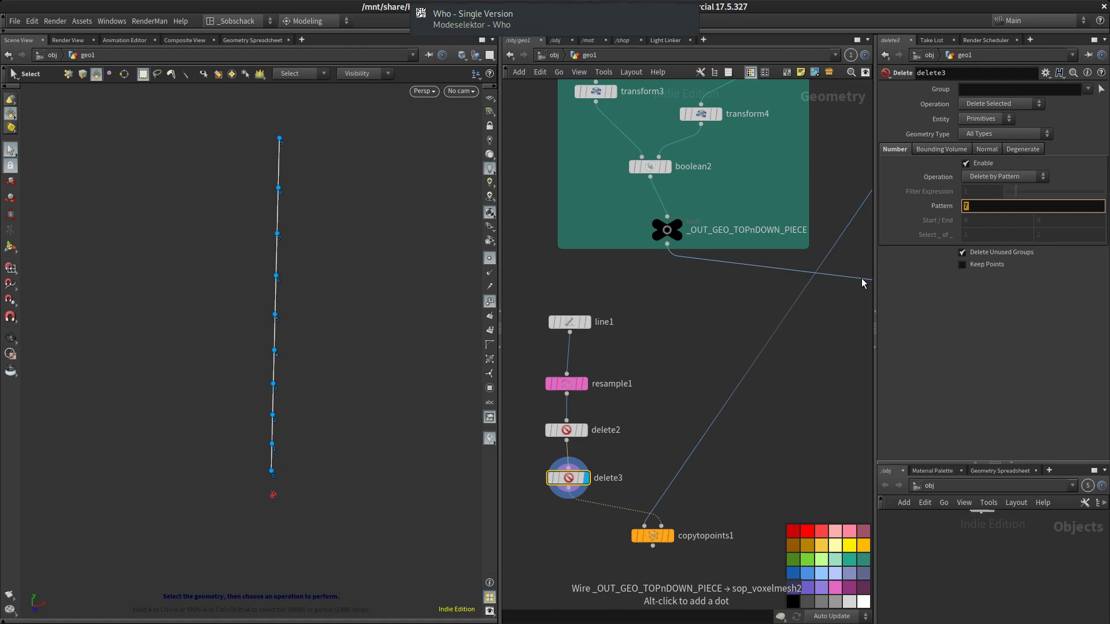
key(BackSpace)
text(N)
key(Return)
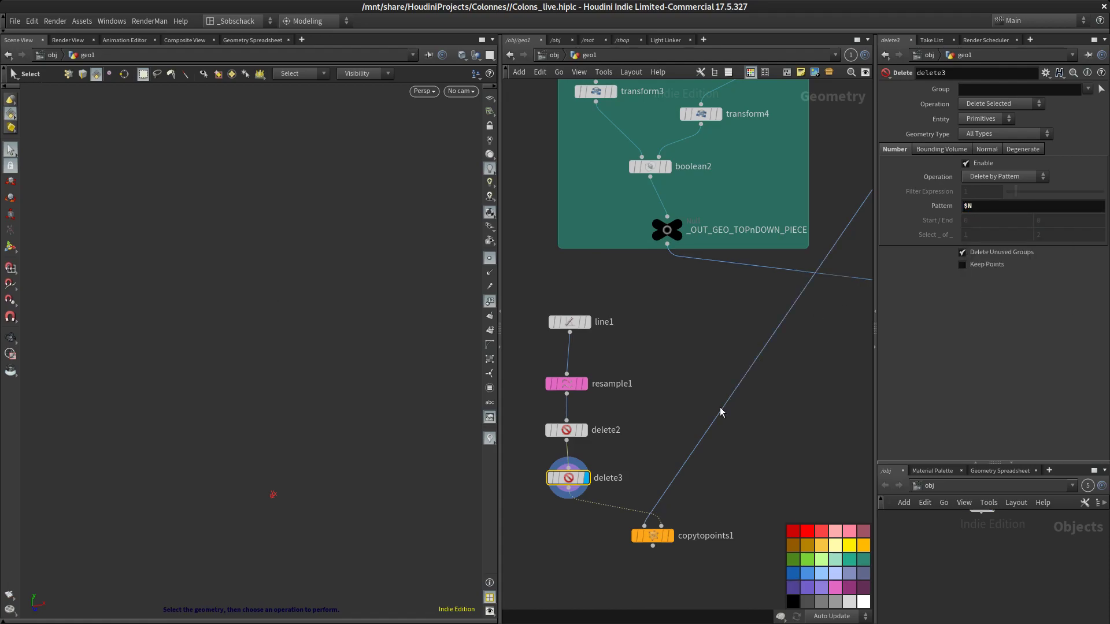
Check the delete3 and delete2 outputs in the viewport
drag(569, 481, 567, 485)
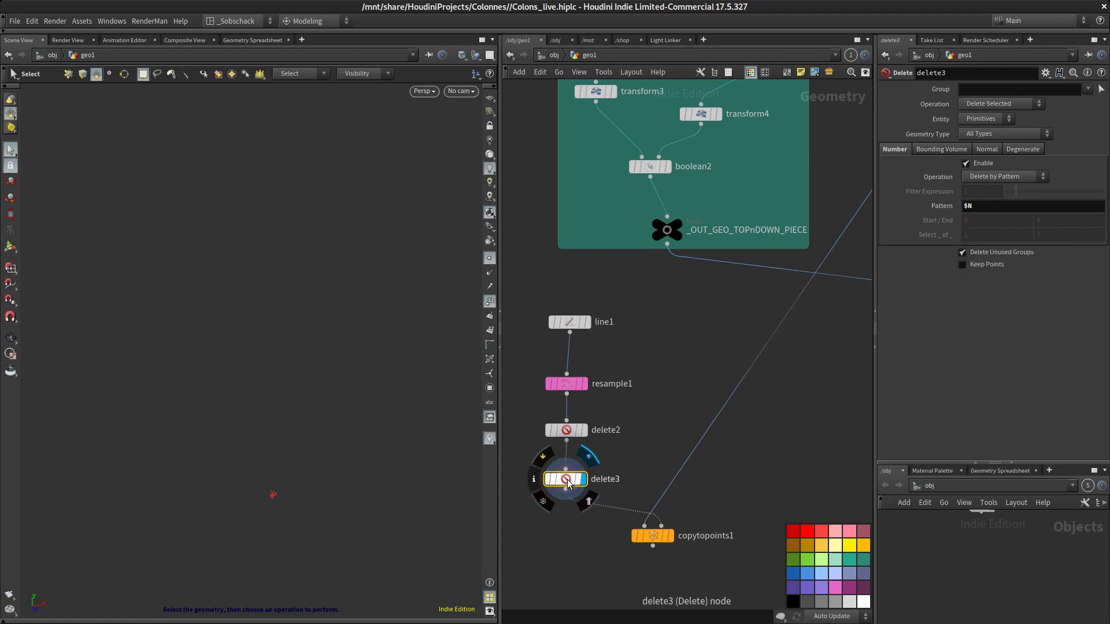
mouse_move(566, 437)
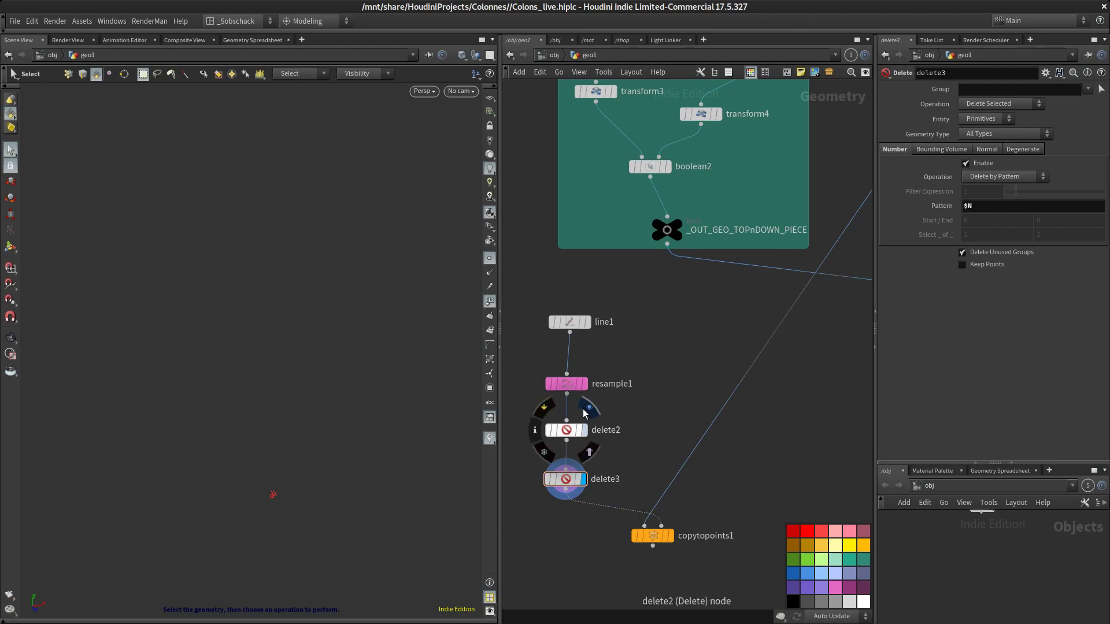
click(589, 408)
Set line1's Points to 1
click(604, 318)
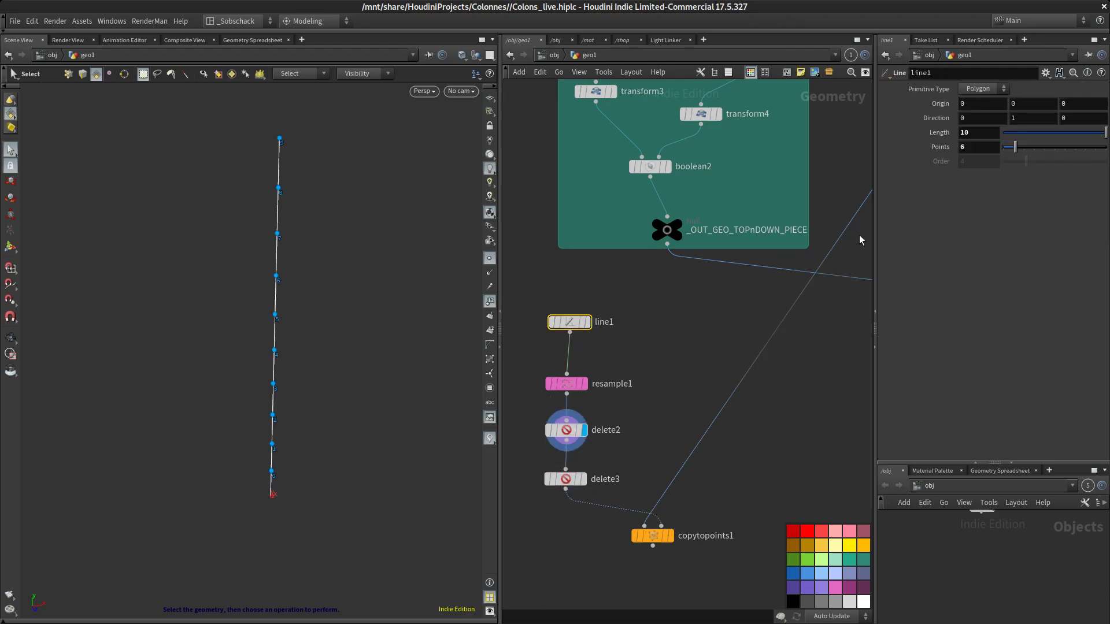
drag(970, 148, 917, 174)
text(1)
key(Return)
Display the resample and delete3 outputs to compare the resulting points
click(585, 384)
key(Escape)
drag(399, 385, 388, 362)
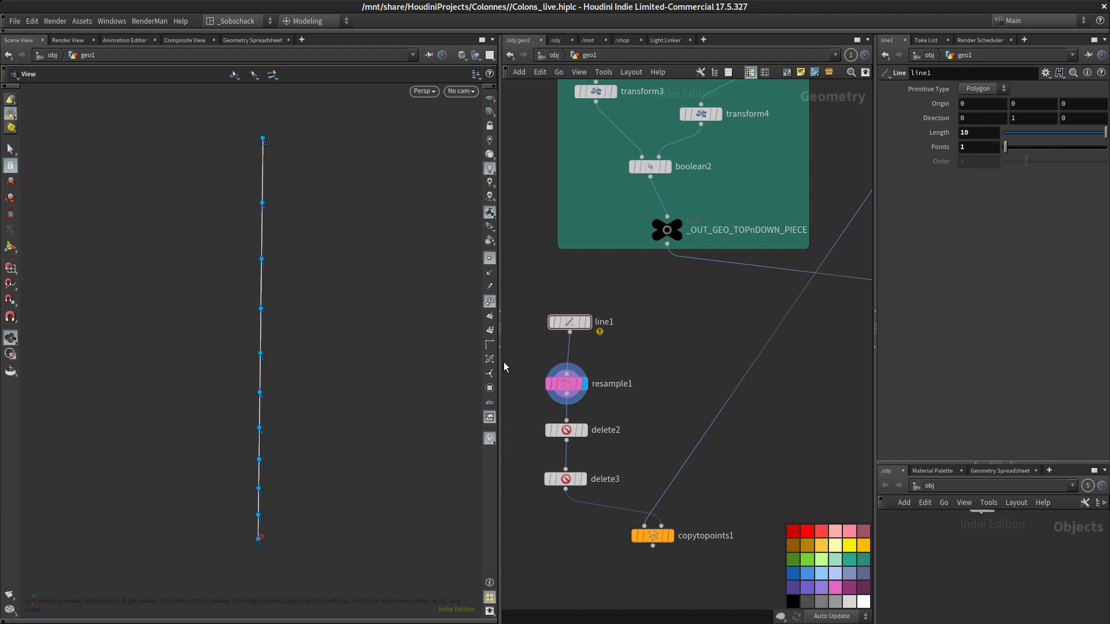
click(597, 413)
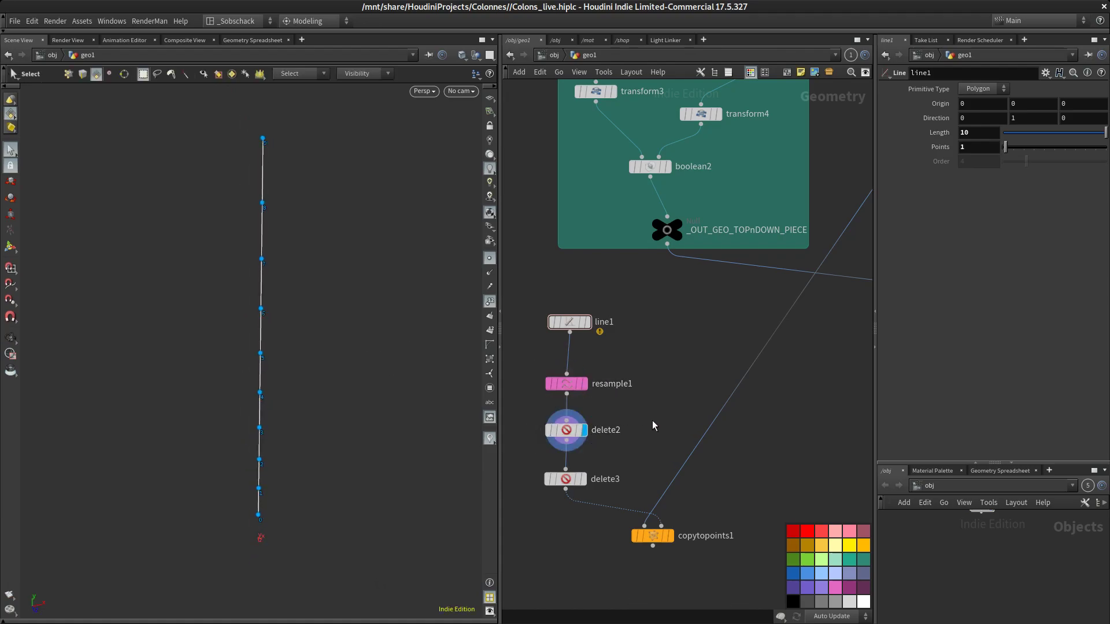
drag(573, 480, 567, 478)
click(585, 483)
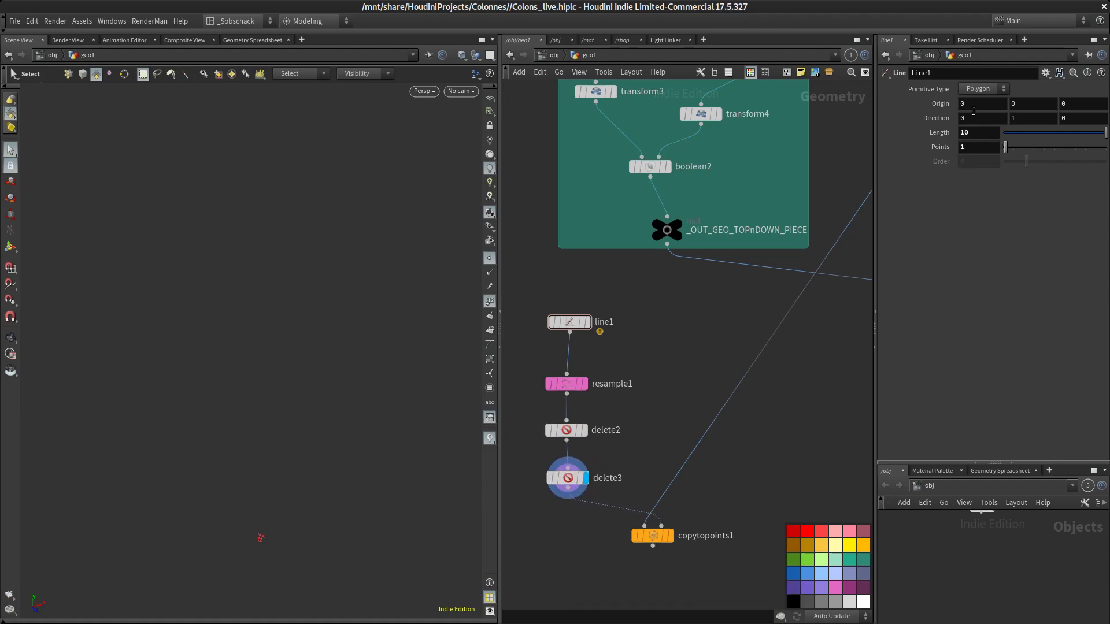
click(569, 478)
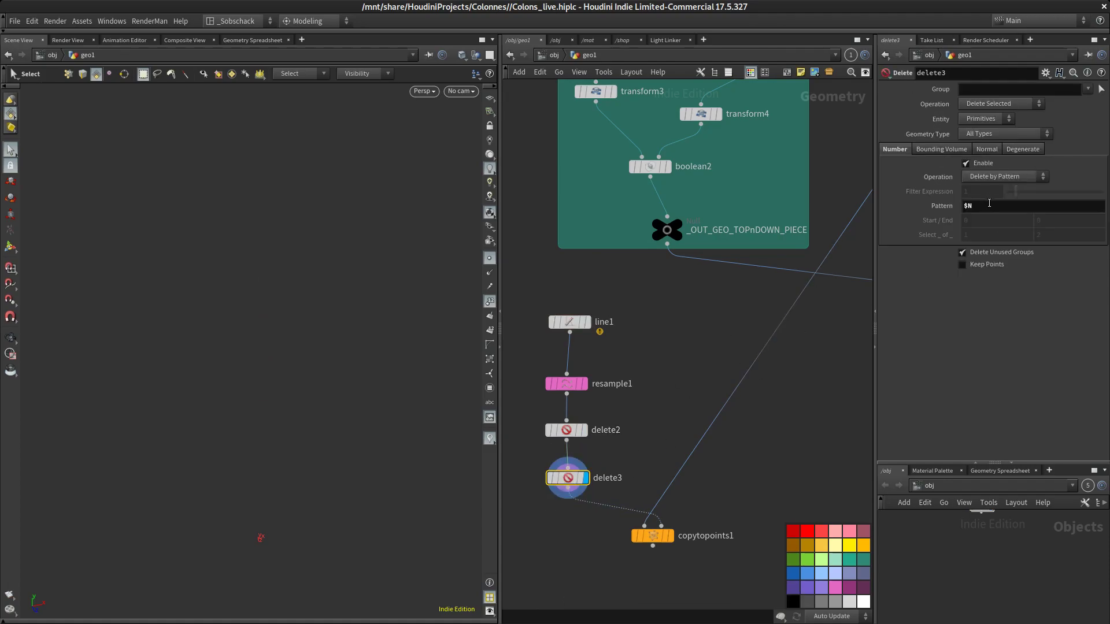
Set the delete3 node's entity to Points, keeping the Delete Selected operation
click(1011, 107)
click(1014, 118)
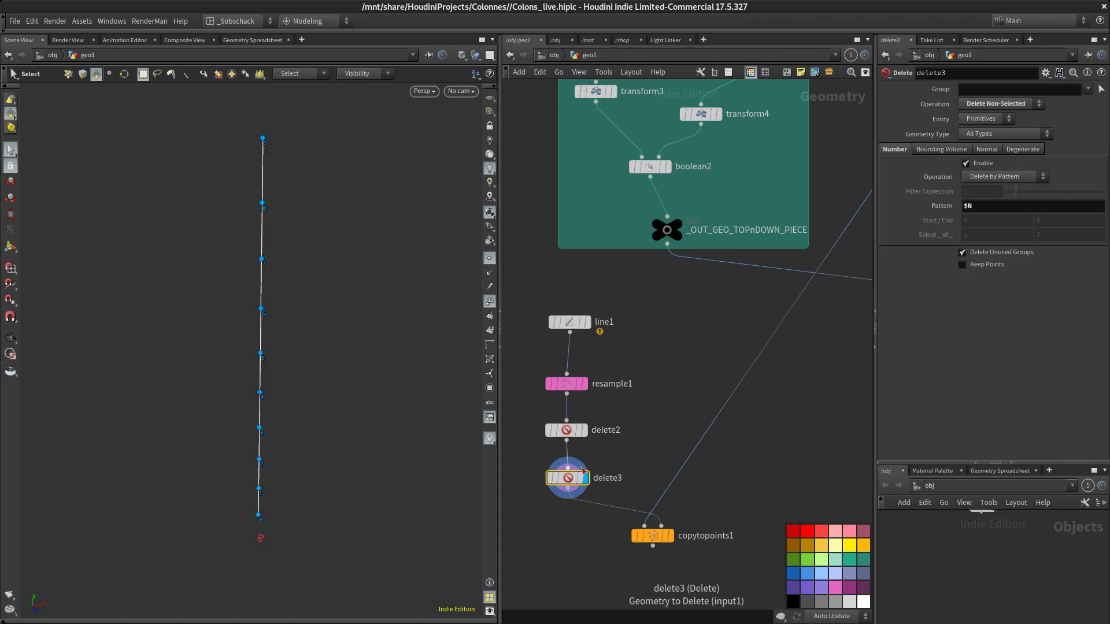
click(999, 107)
click(992, 118)
click(985, 119)
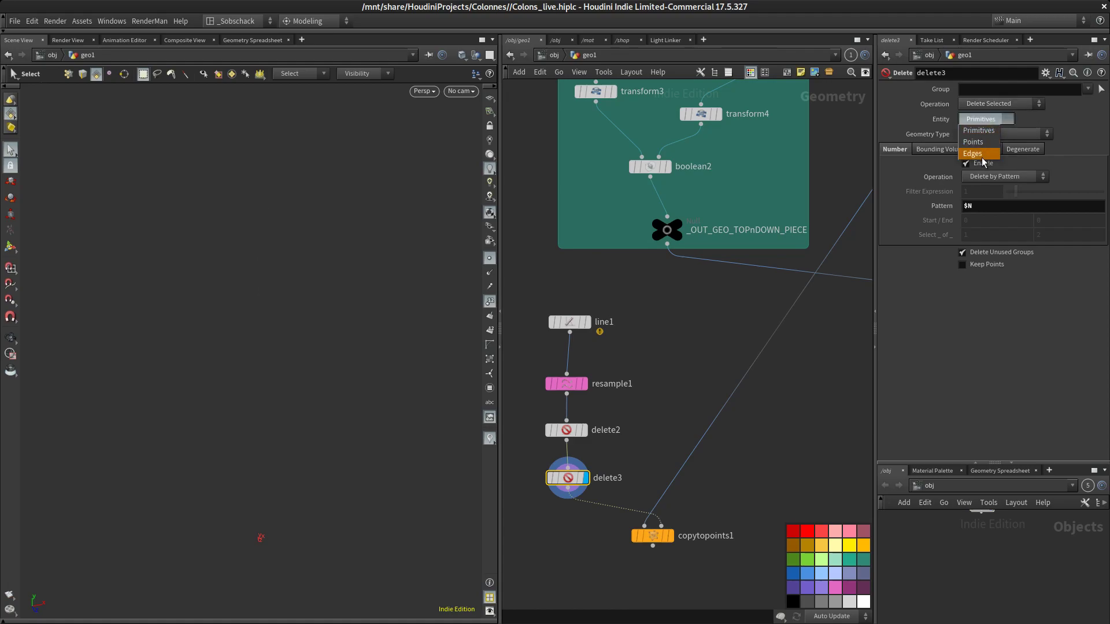
click(973, 142)
Display the Copy to Points node and inspect the resulting column in the viewport
mouse_move(560, 484)
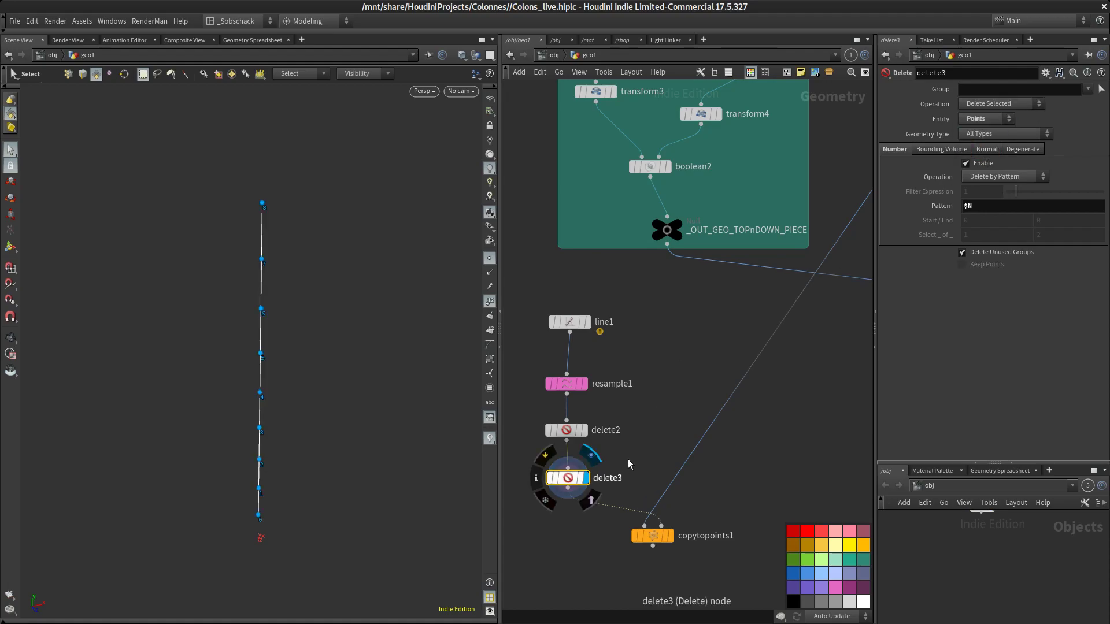
middle_drag(681, 386, 678, 340)
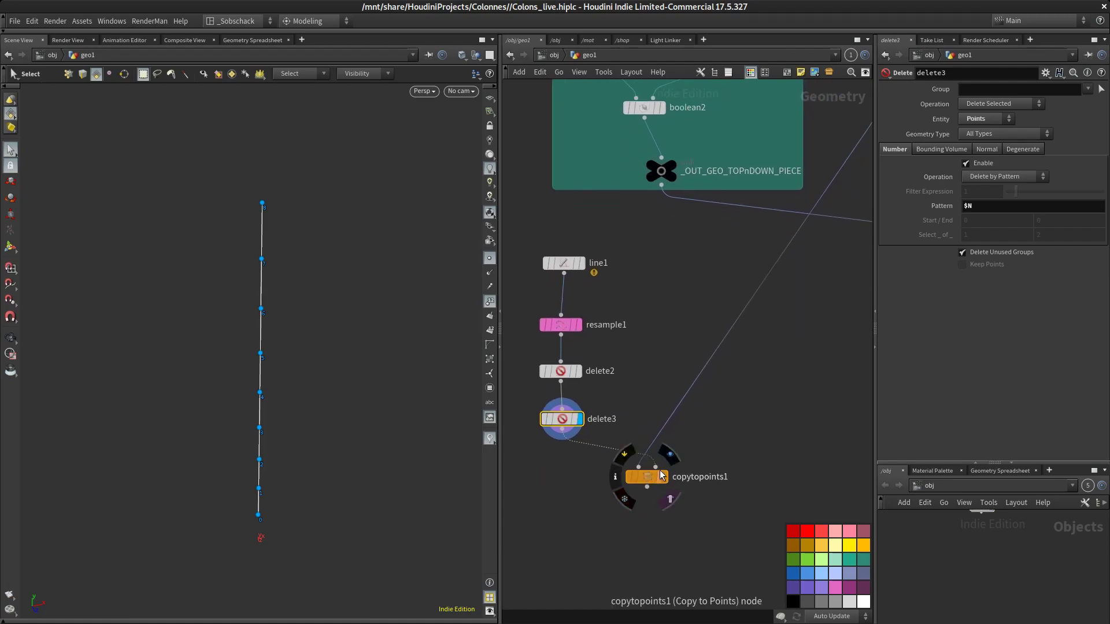
click(665, 477)
middle_drag(664, 463, 663, 423)
click(489, 260)
click(489, 301)
alt+drag(451, 347, 408, 344)
right_drag(626, 306, 699, 342)
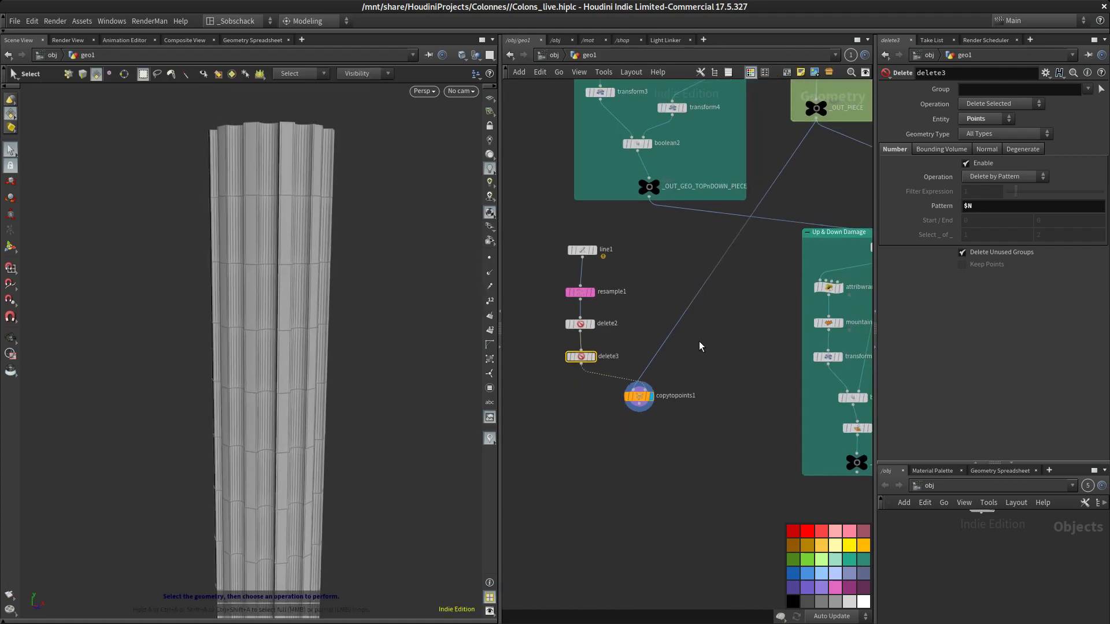
alt+right_drag(362, 351, 350, 423)
alt+middle_drag(342, 410, 306, 414)
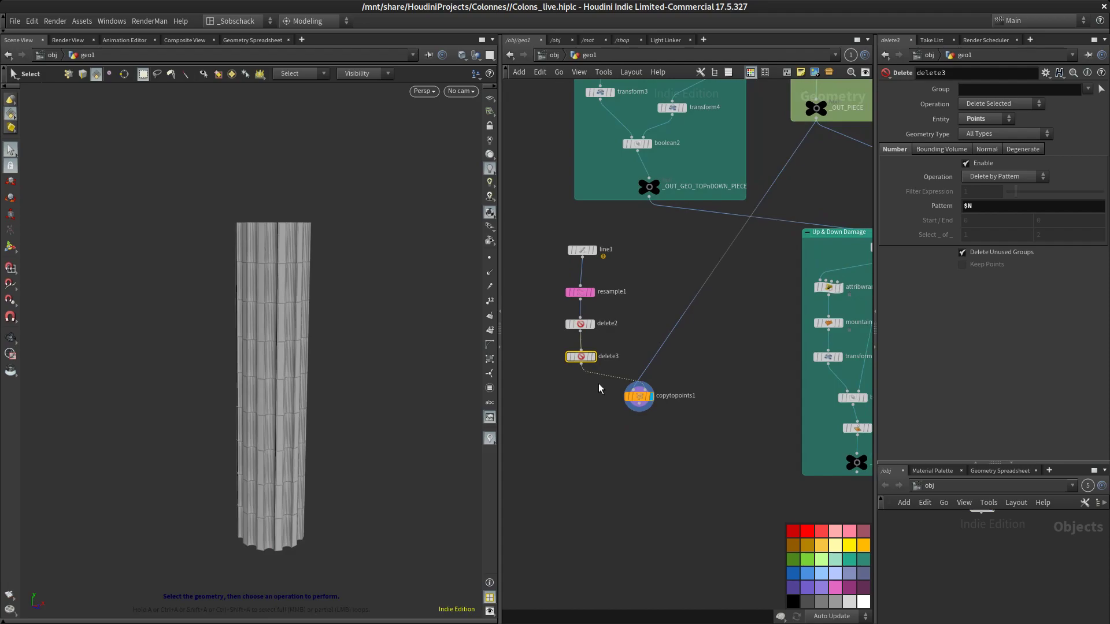
click(569, 324)
click(569, 357)
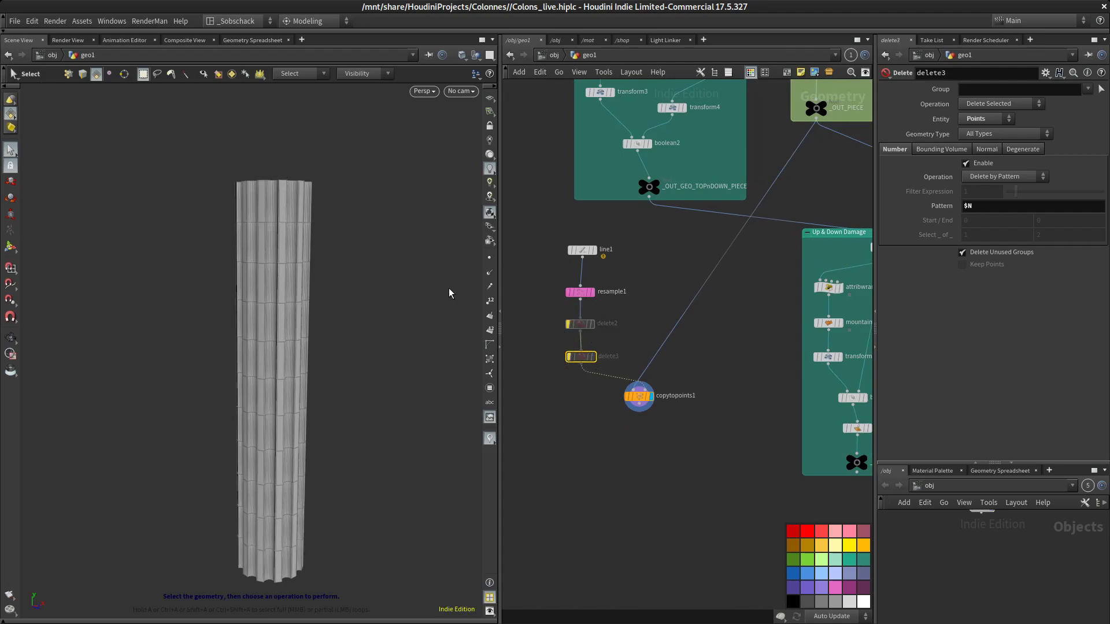
Inspect the delete2 and delete3 nodes in the point chain feeding the Copy to Points node
click(569, 324)
click(565, 342)
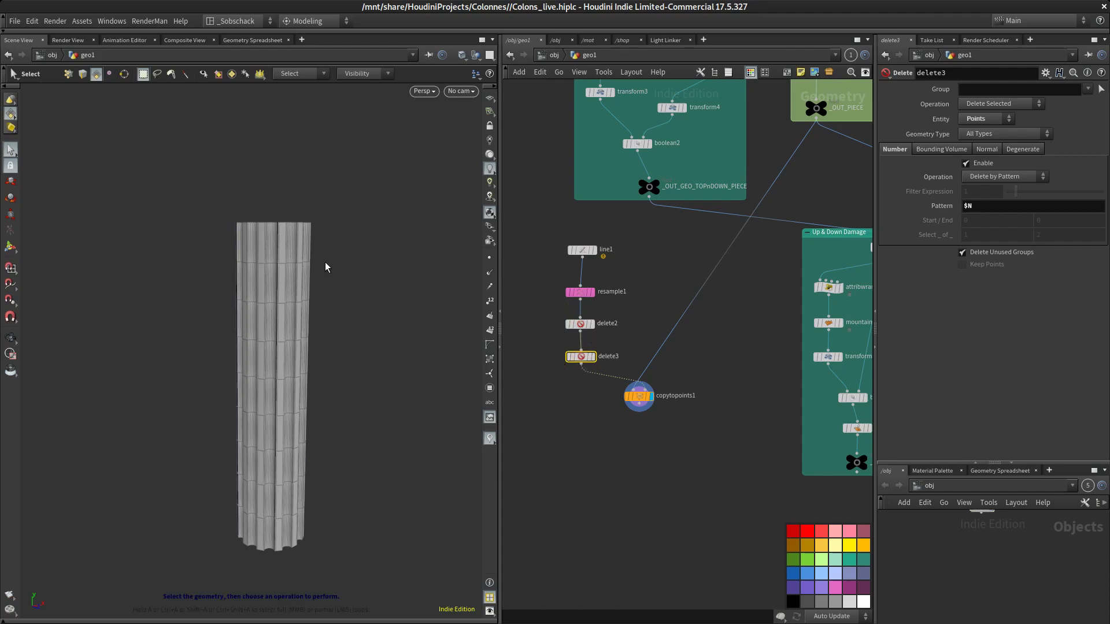
middle_drag(622, 161, 633, 203)
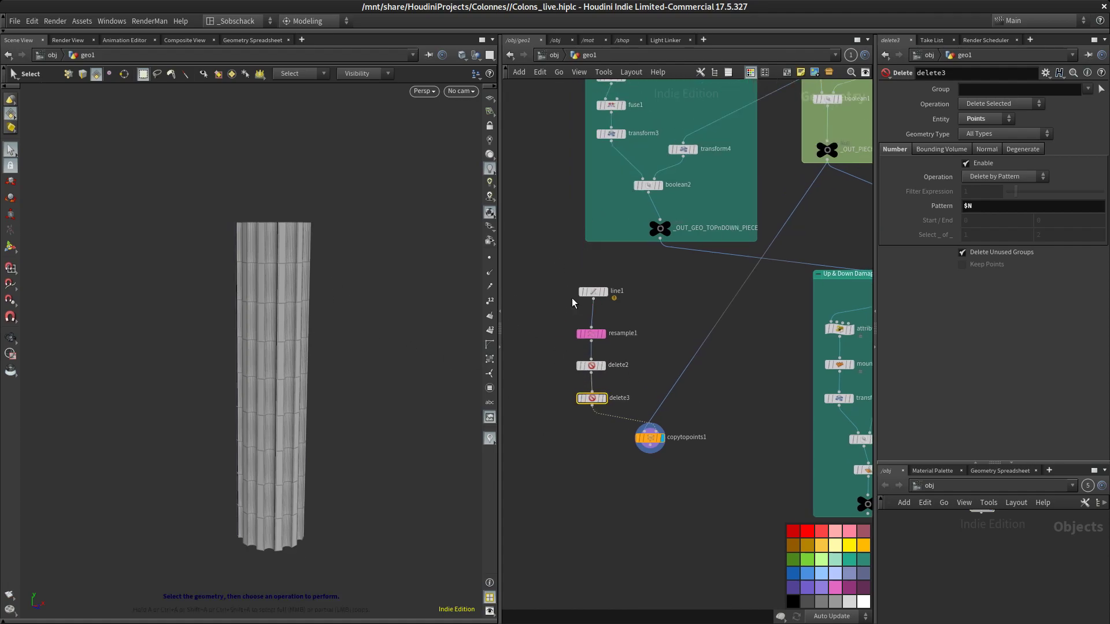
scroll(797, 202, down, 3)
middle_drag(801, 224, 763, 277)
scroll(643, 290, up, 3)
drag(622, 315, 608, 312)
middle_drag(662, 324, 771, 275)
drag(706, 269, 589, 272)
scroll(608, 306, up, 3)
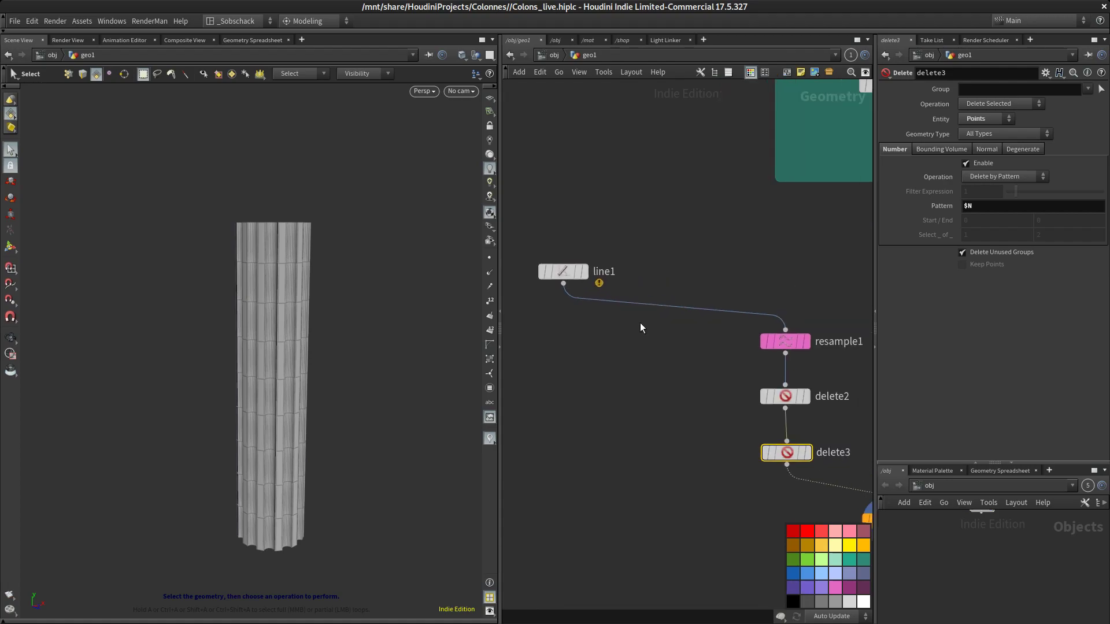
scroll(730, 252, down, 3)
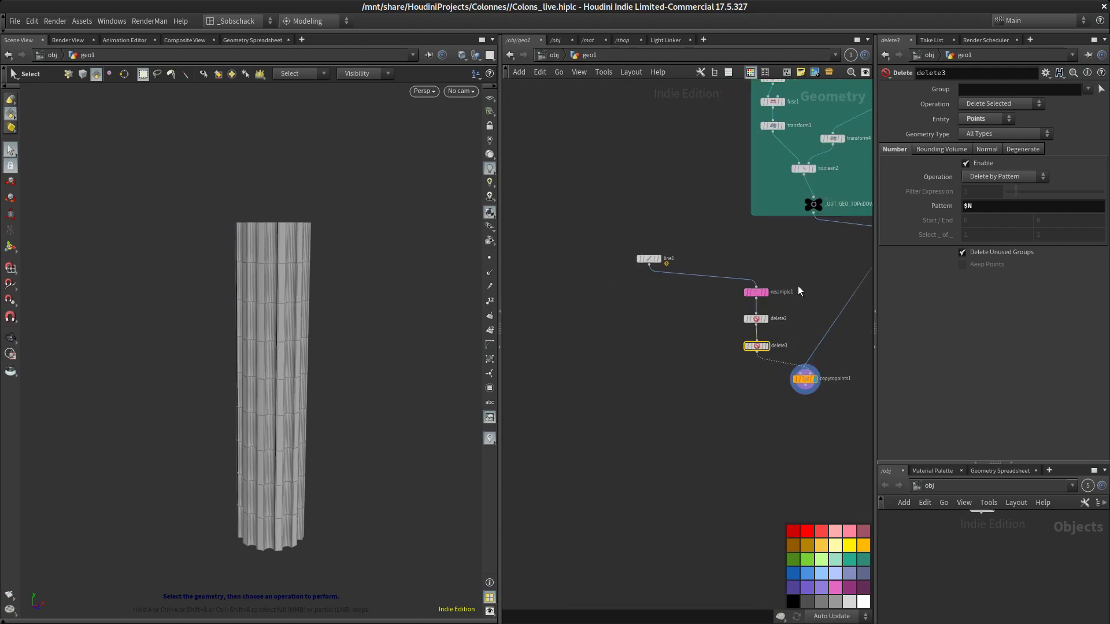
key(alt+Tab)
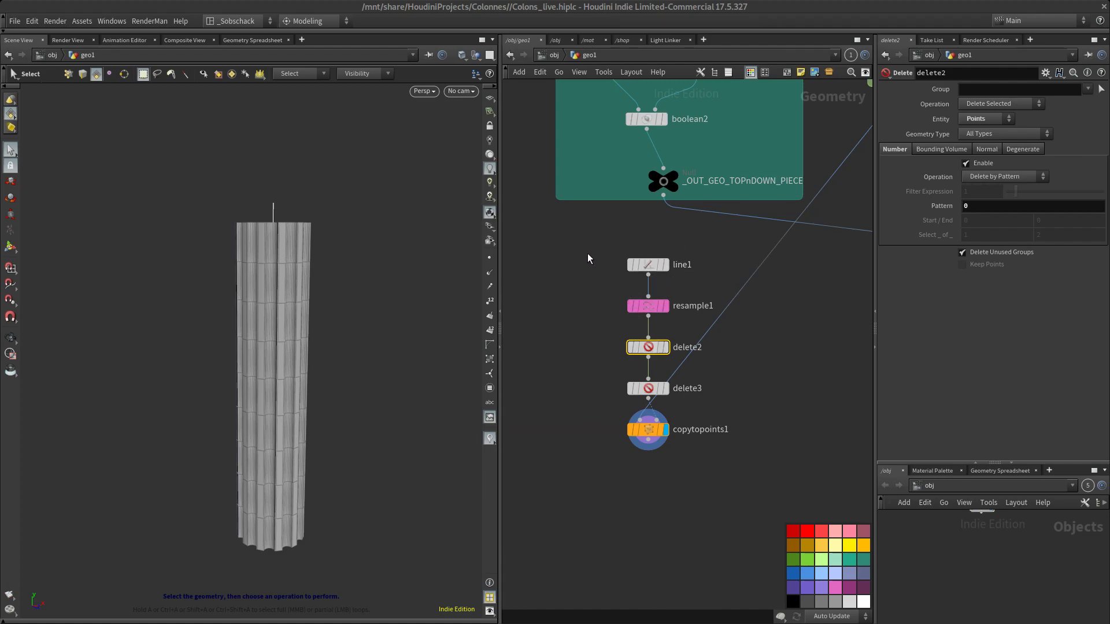
Review the line1 and resample1 parameters and orbit around the column in the viewport
middle_drag(603, 280, 611, 298)
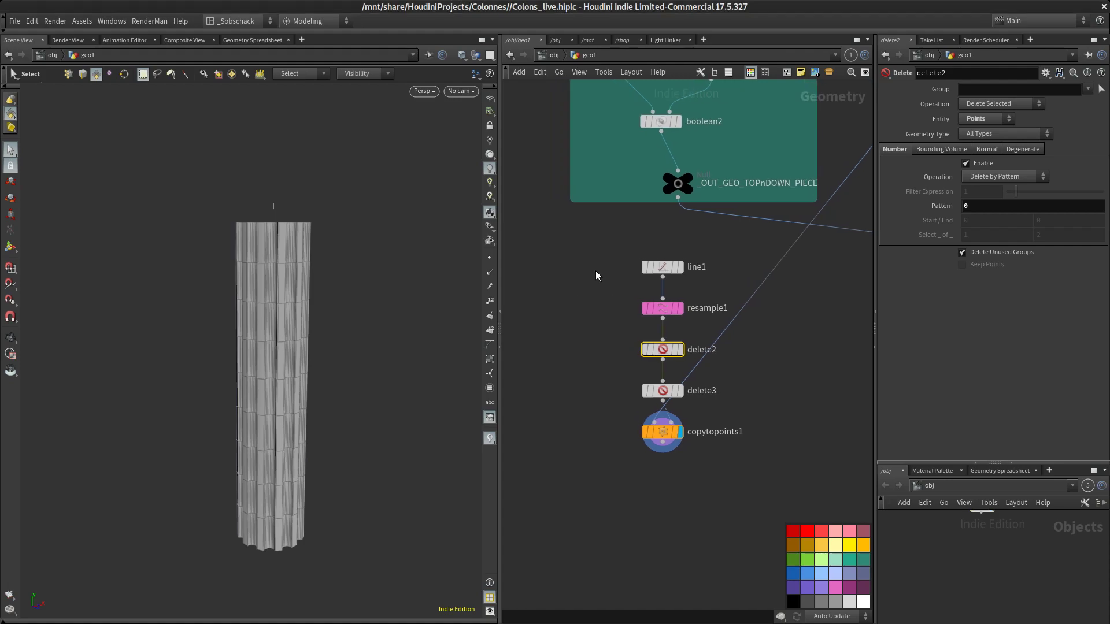
click(661, 268)
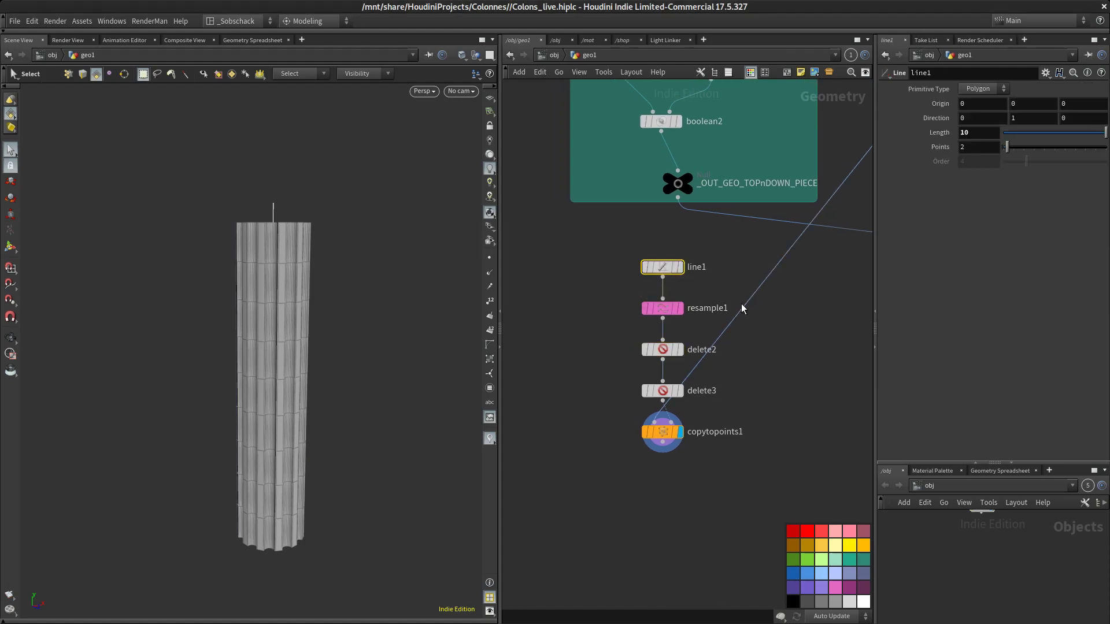
scroll(713, 313, up, 3)
click(620, 312)
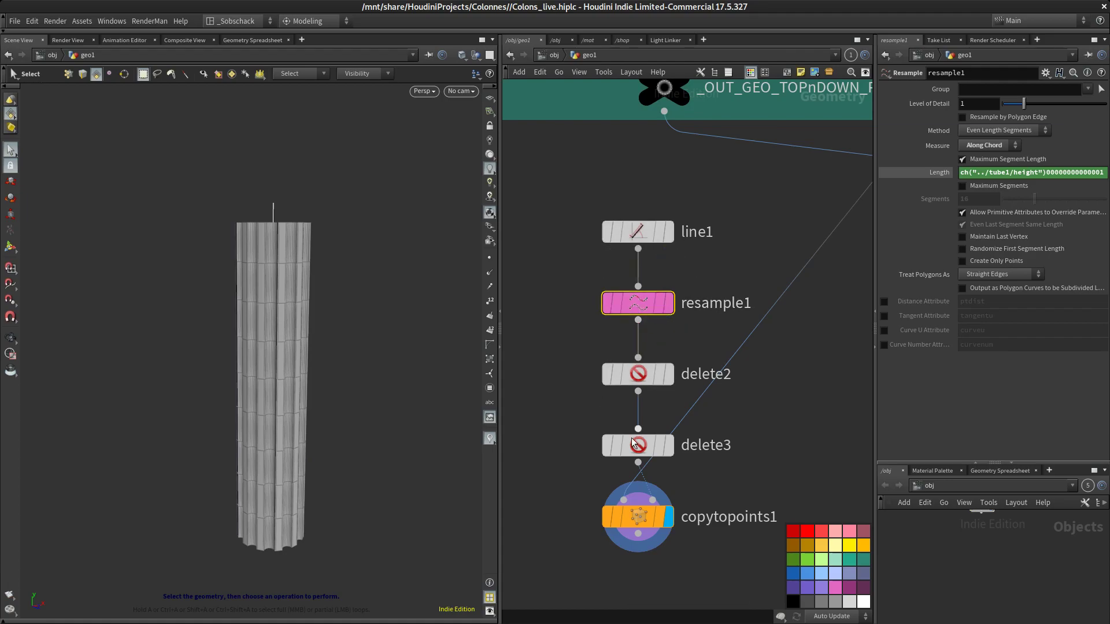
scroll(731, 359, down, 3)
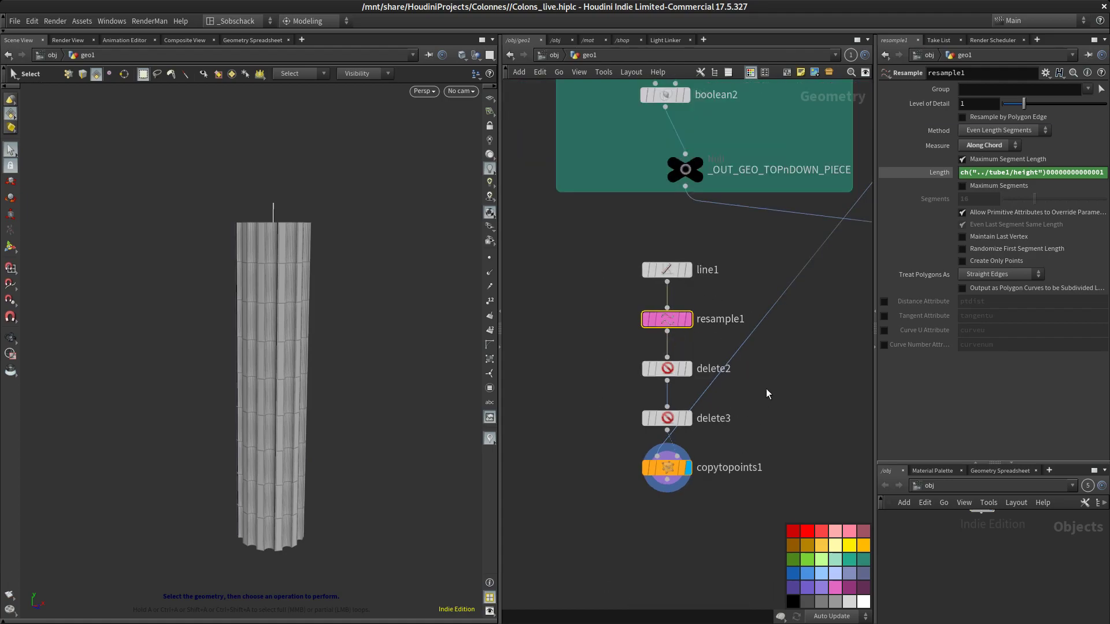
middle_drag(713, 333, 675, 382)
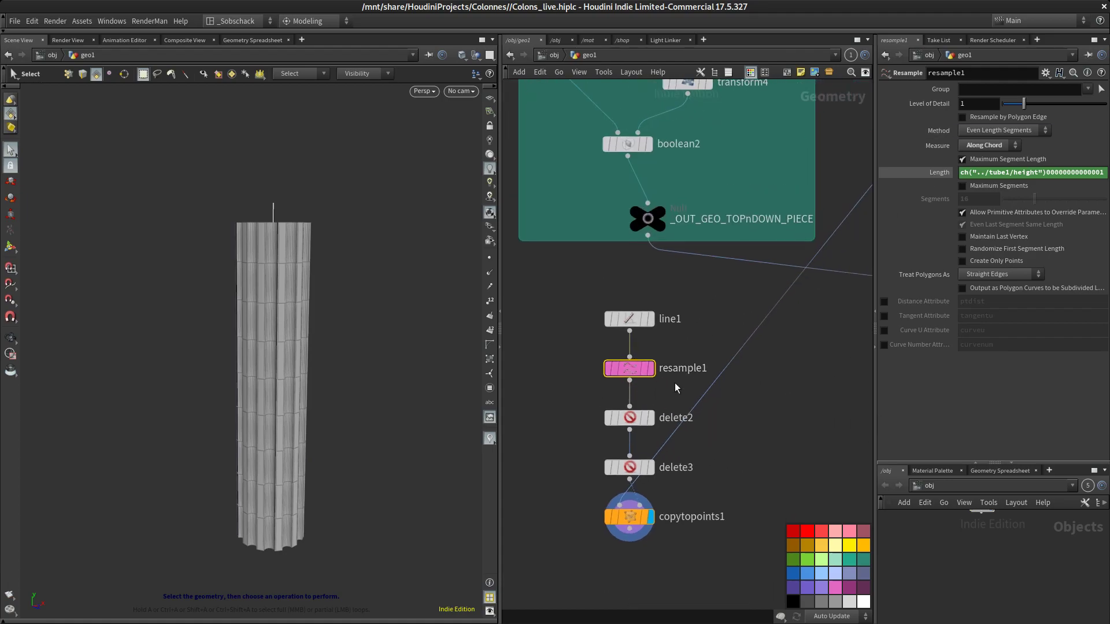
scroll(676, 382, up, 3)
middle_drag(769, 382, 788, 369)
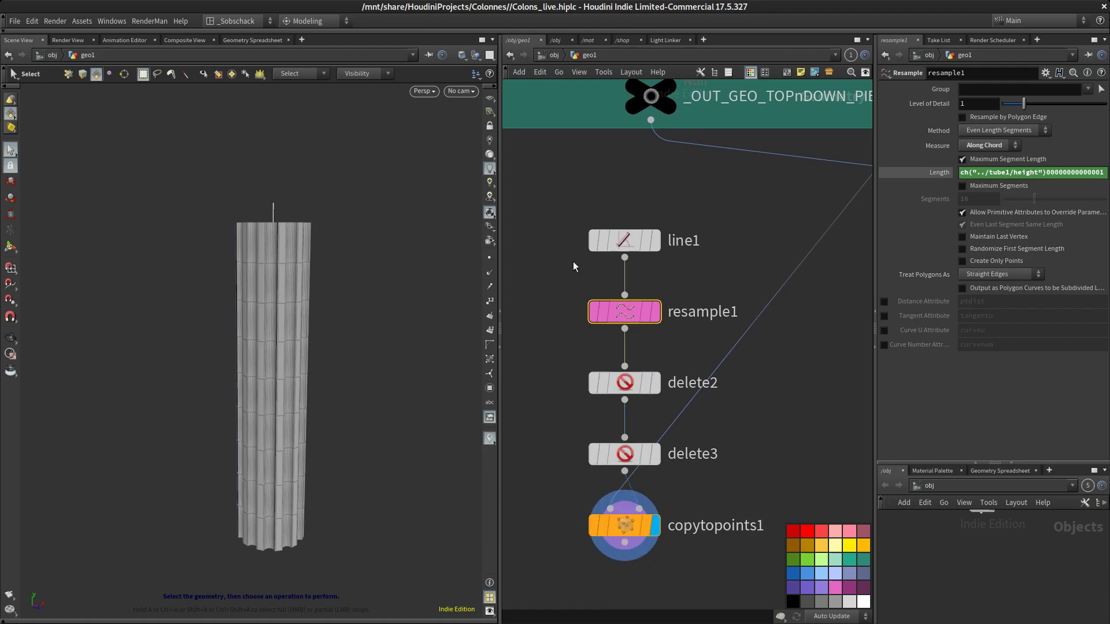
middle_drag(780, 477, 780, 446)
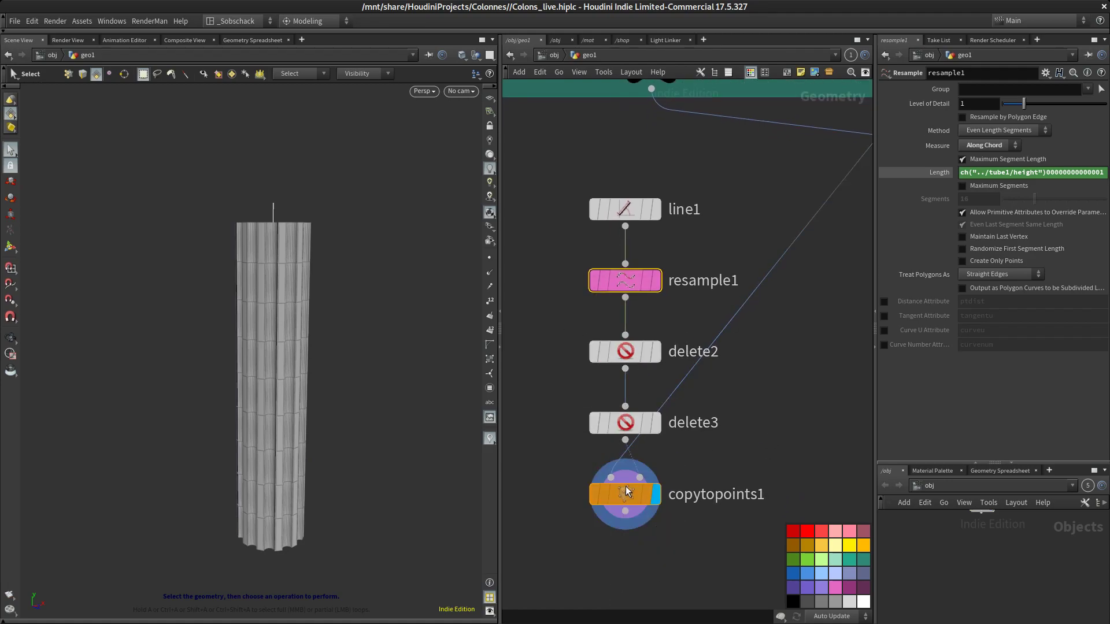
key(Escape)
drag(397, 470, 367, 392)
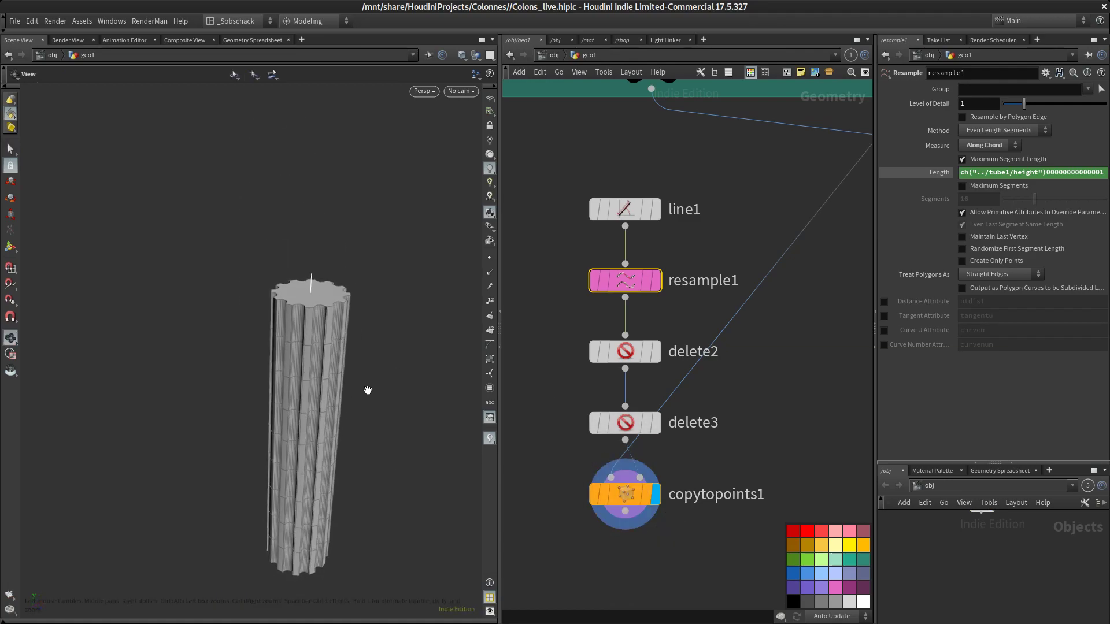
middle_drag(367, 392, 355, 380)
middle_drag(664, 196, 675, 289)
scroll(674, 266, down, 2)
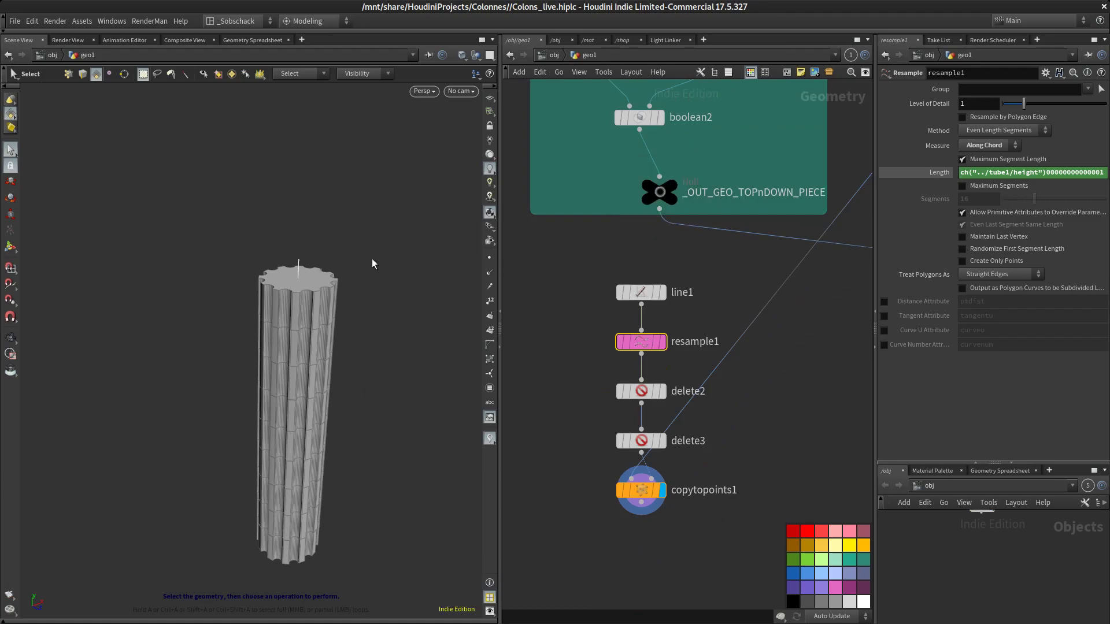
alt+drag(388, 444, 445, 414)
middle_drag(714, 427, 713, 394)
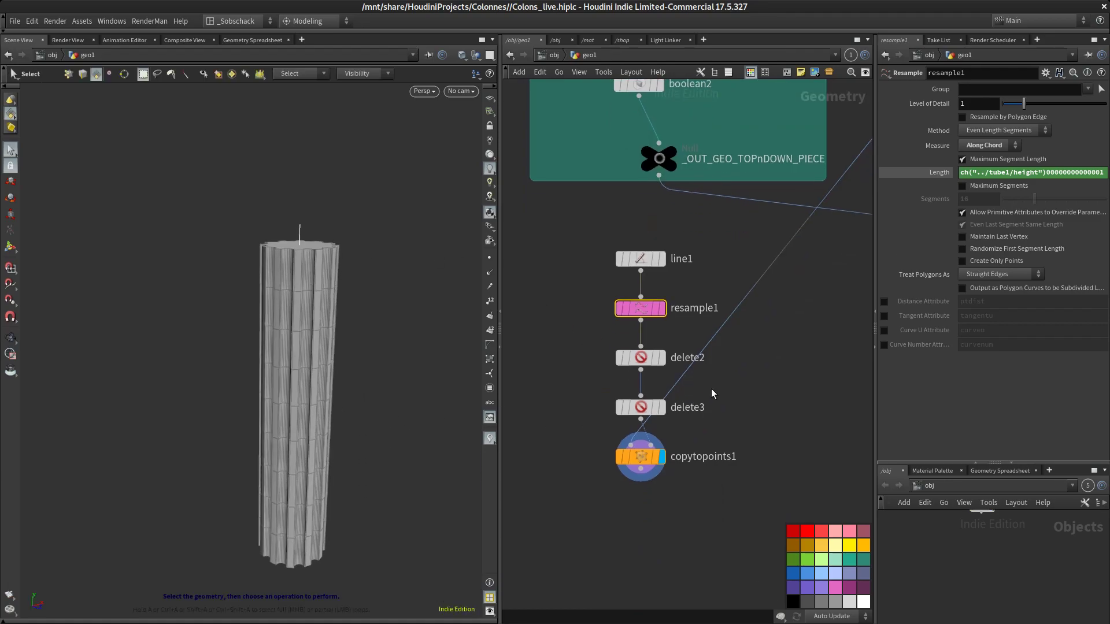
Delete the delete3 node so delete2 feeds Copy to Points directly
click(642, 408)
scroll(775, 379, up, 2)
click(634, 354)
mouse_move(624, 431)
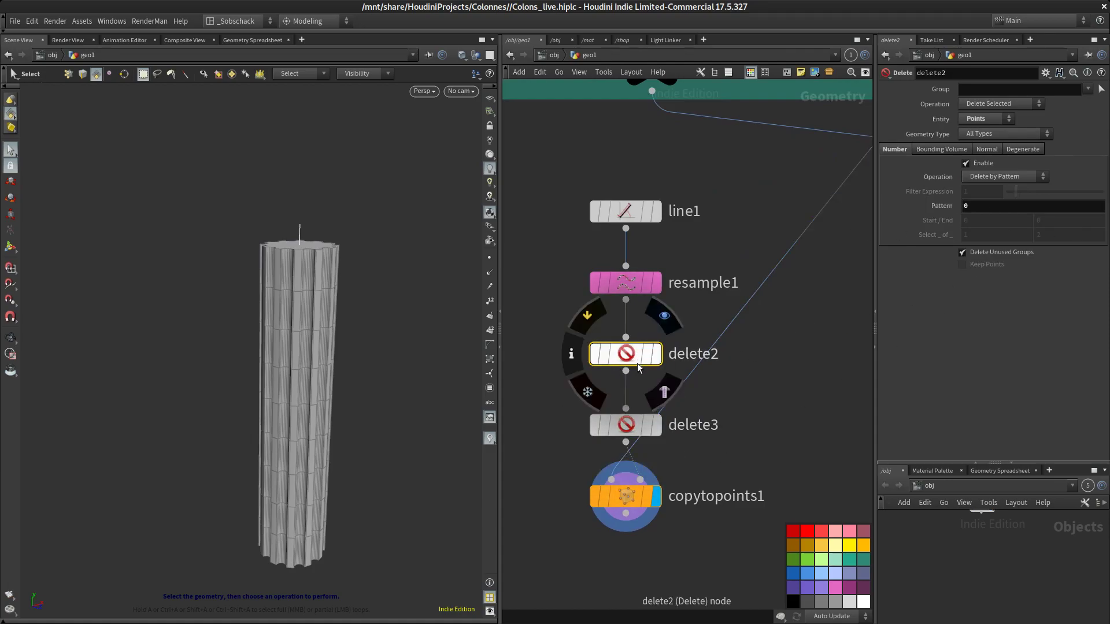
click(620, 427)
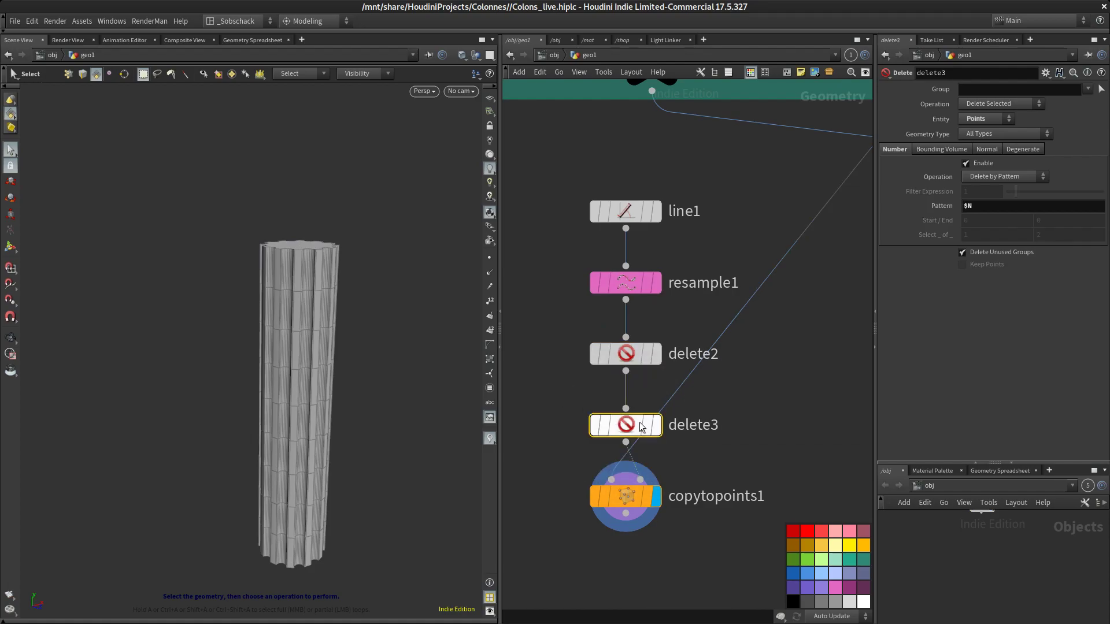
key(Delete)
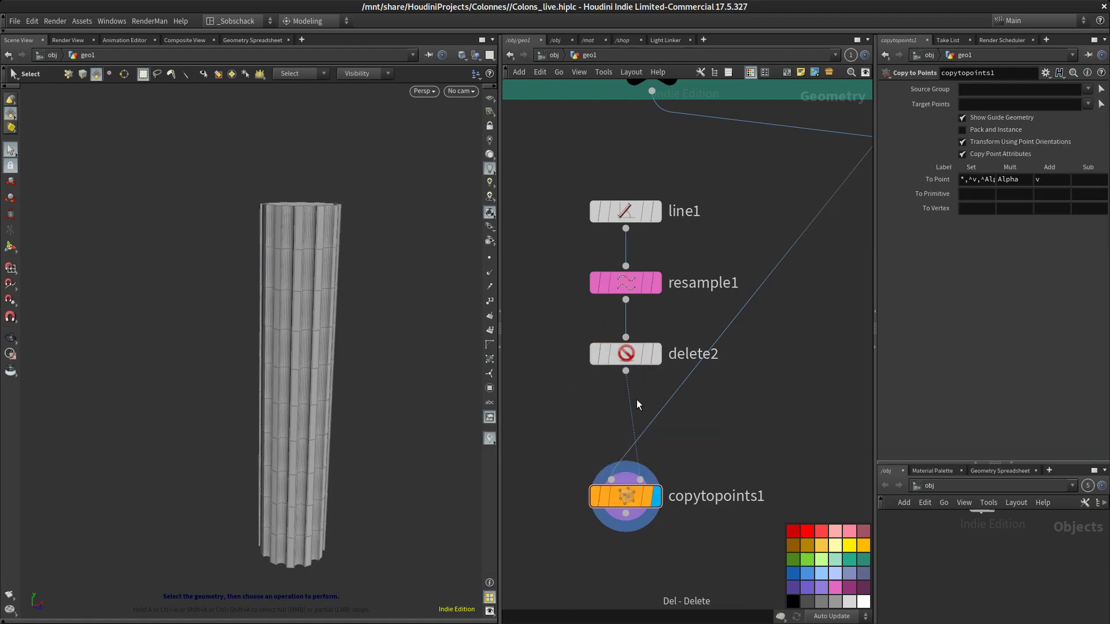
Set delete2's pattern to 0 $N to remove the first and last points
click(635, 358)
click(990, 204)
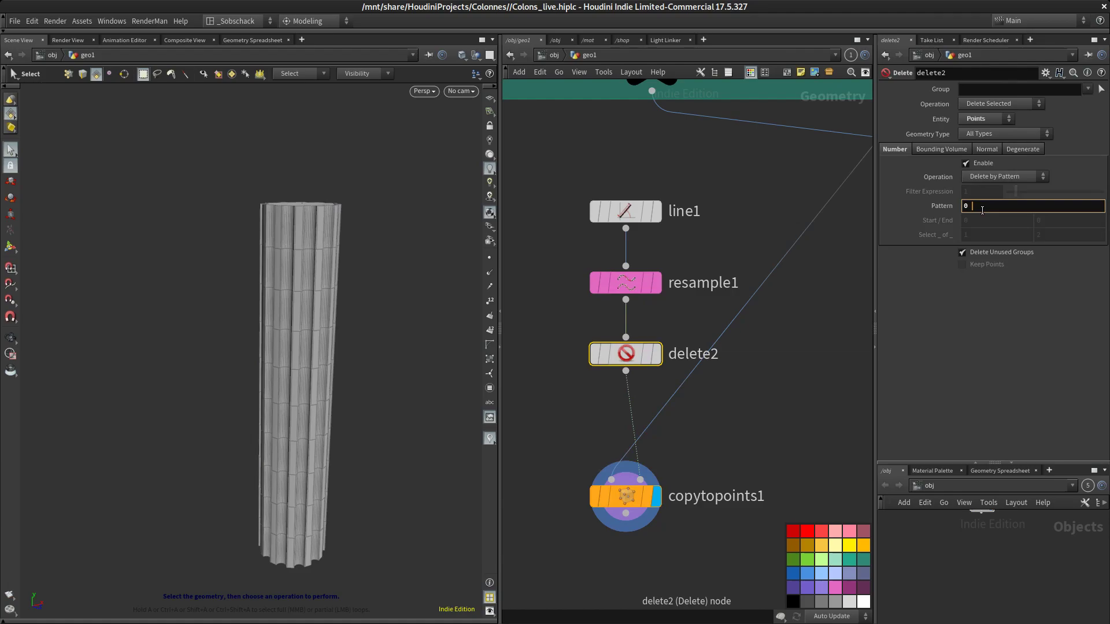
text(0 $)
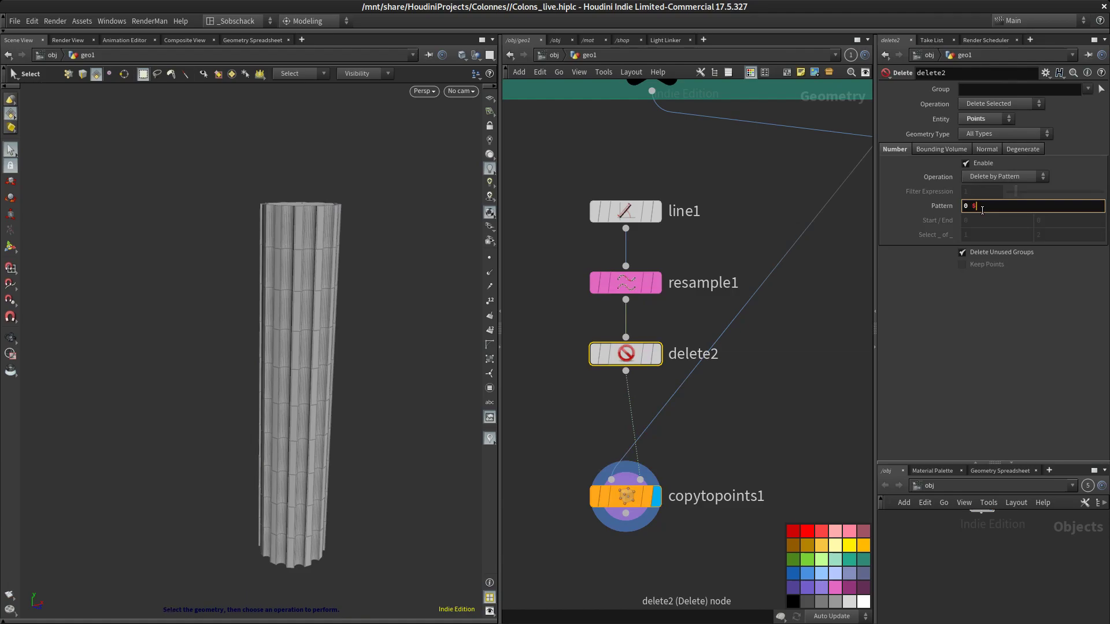
text(N)
key(Return)
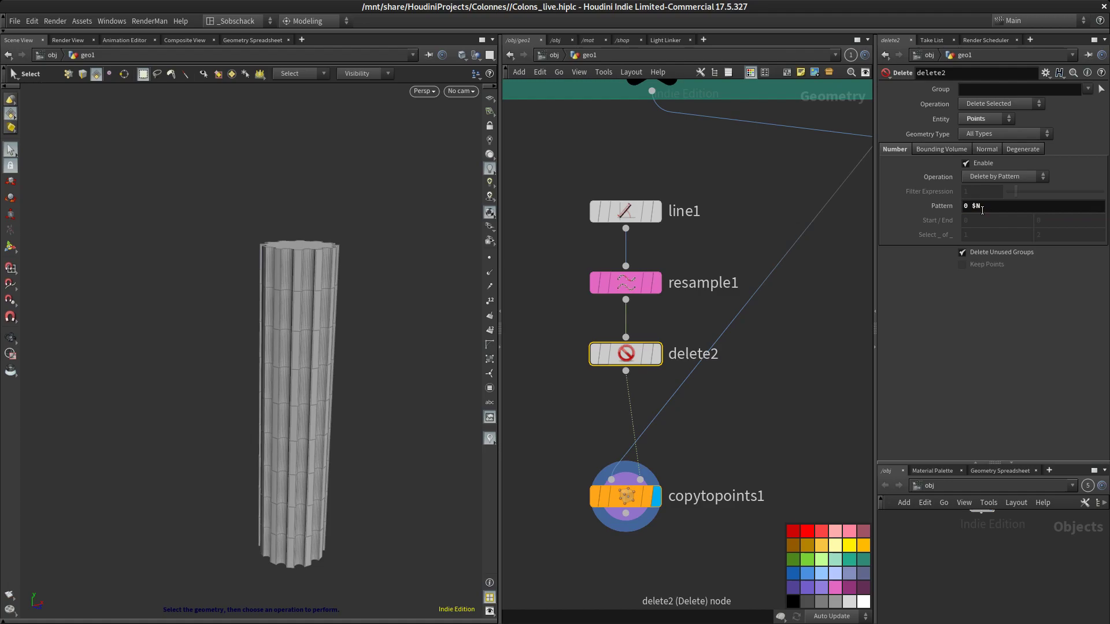
click(725, 401)
scroll(725, 401, down, 3)
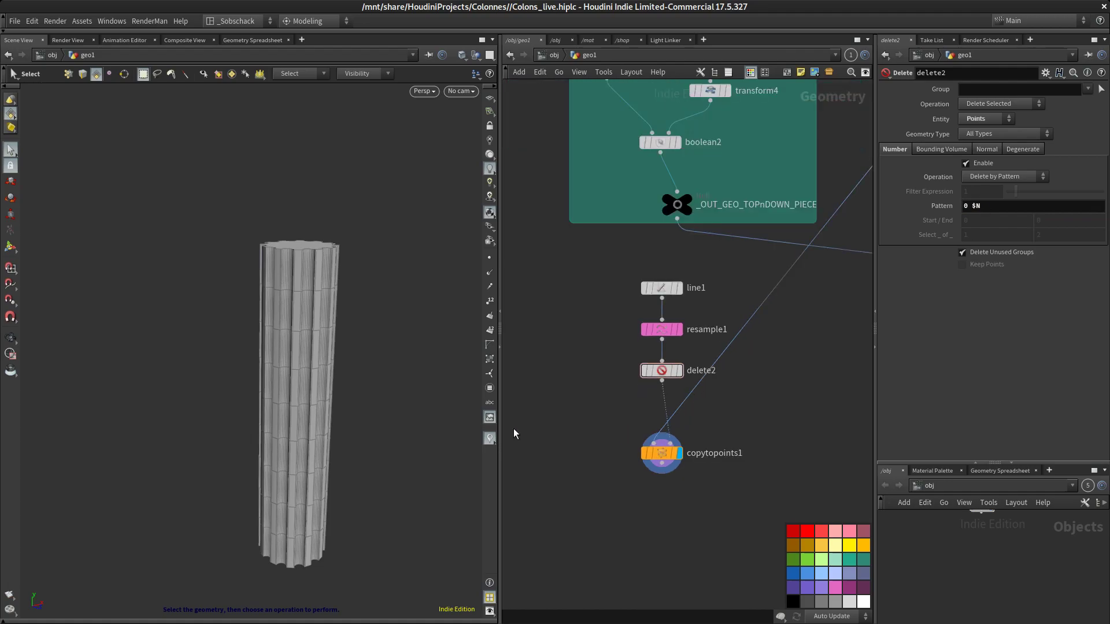
key(Escape)
drag(352, 421, 361, 349)
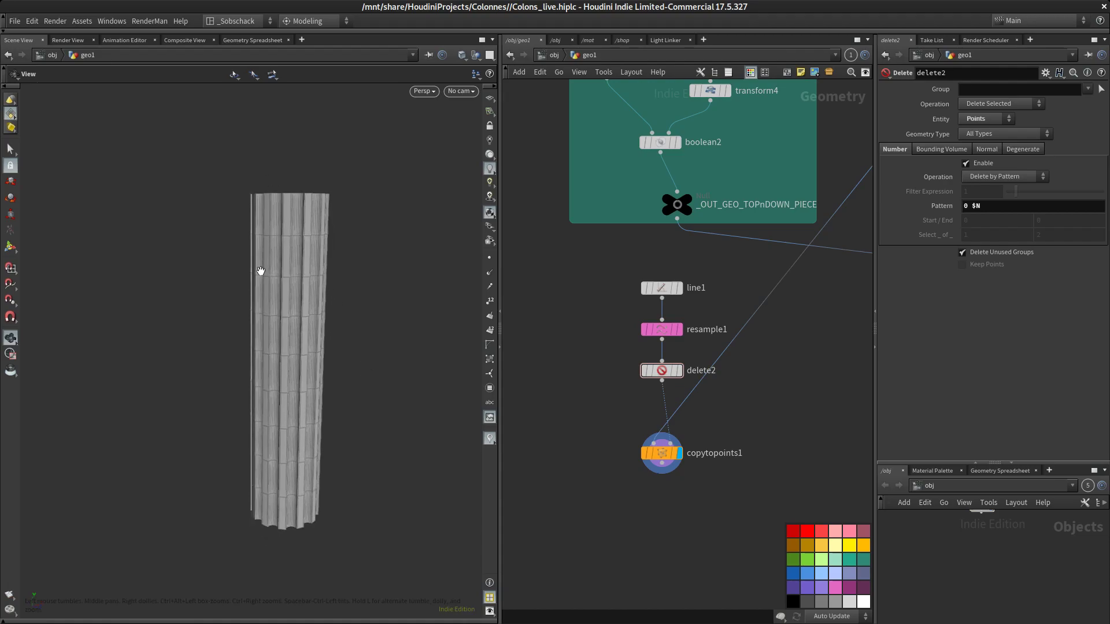
middle_drag(786, 392, 818, 389)
scroll(732, 408, up, 3)
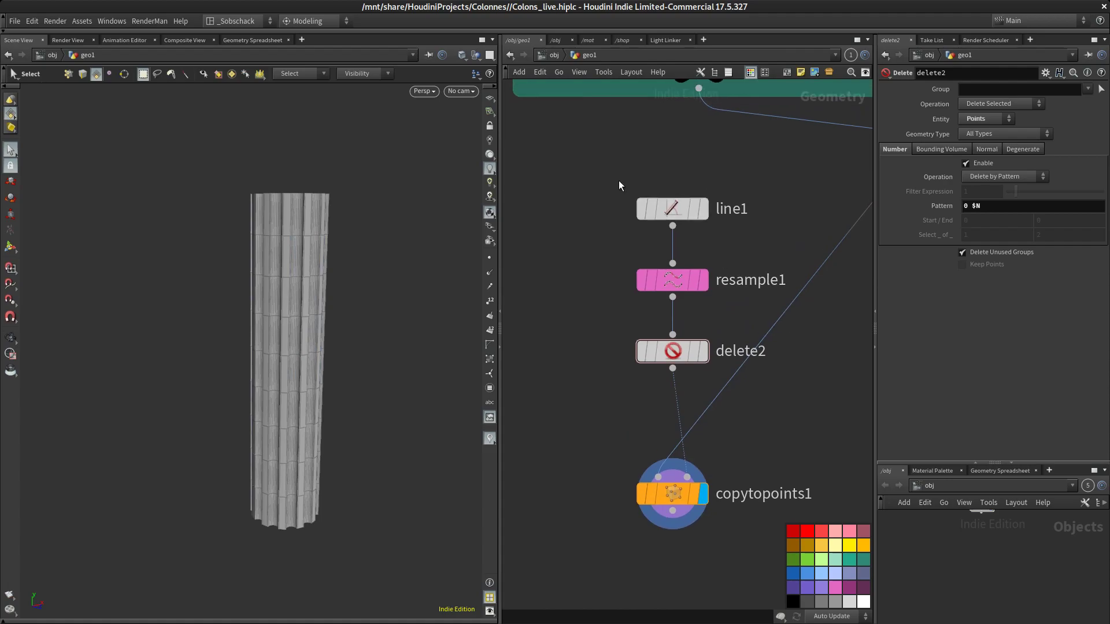
middle_drag(571, 316, 609, 357)
scroll(609, 352, down, 3)
scroll(609, 351, down, 1)
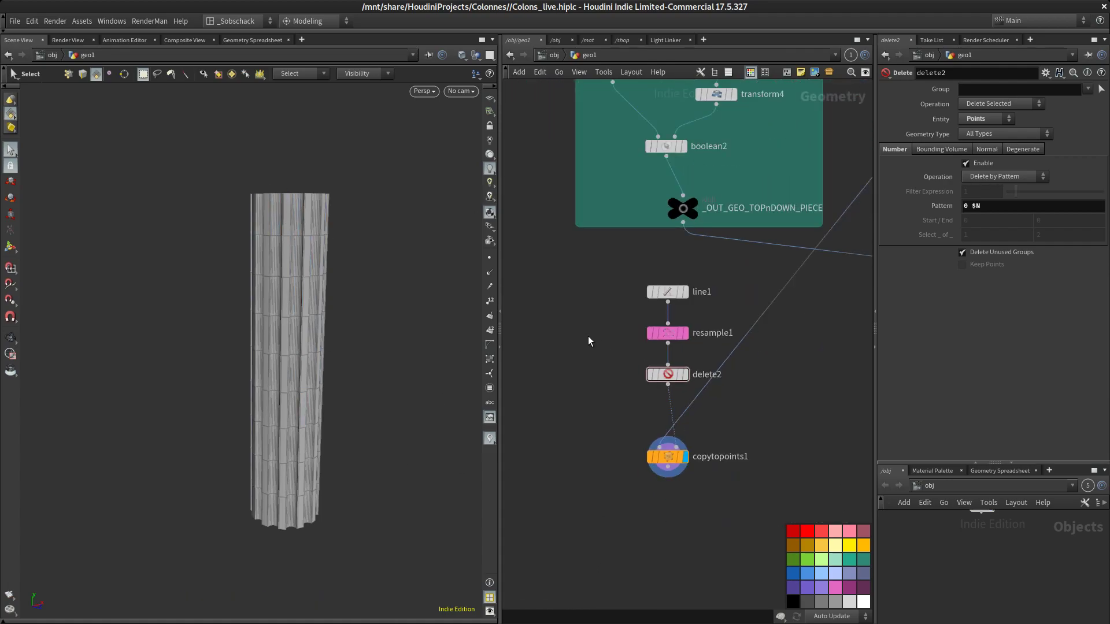
middle_drag(618, 286, 699, 362)
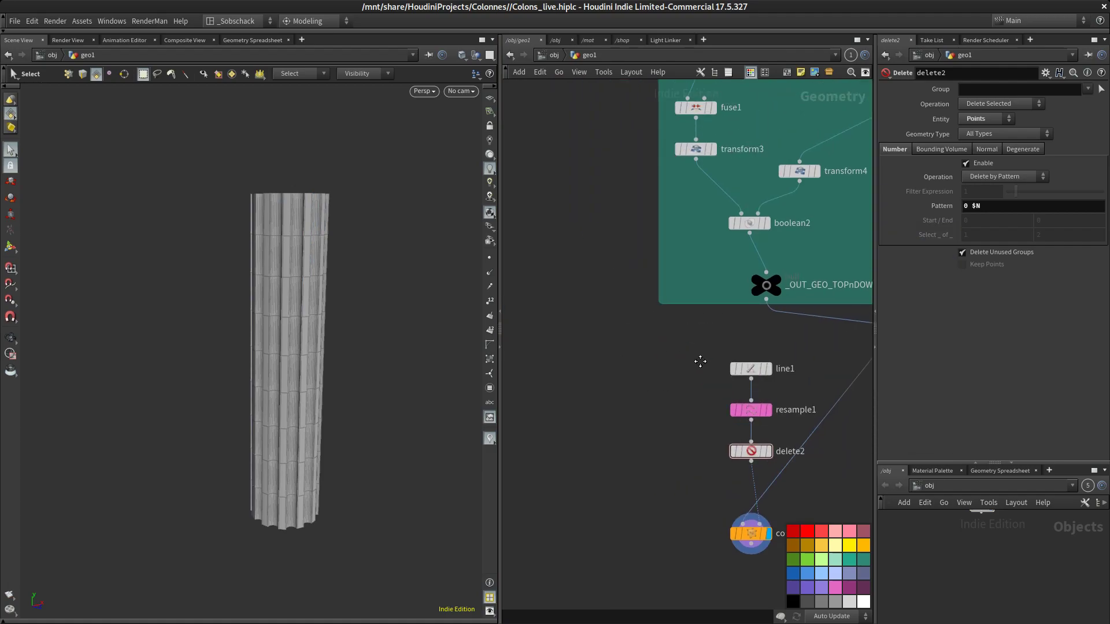
scroll(684, 192, down, 4)
middle_drag(705, 176, 699, 268)
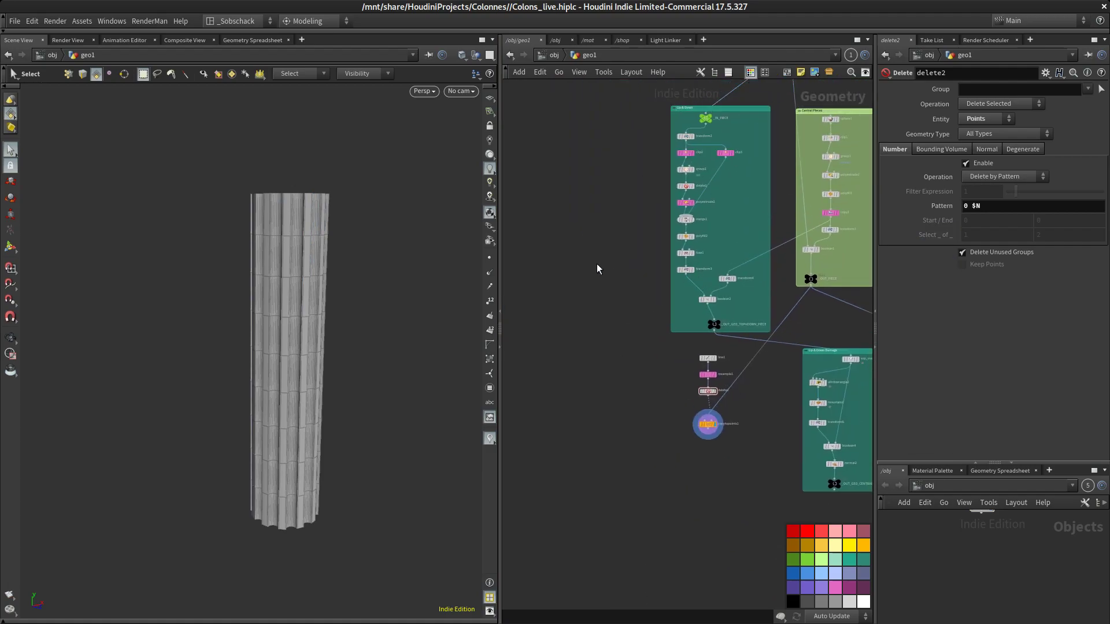
scroll(601, 278, up, 4)
middle_drag(621, 354, 656, 297)
middle_drag(613, 404, 695, 349)
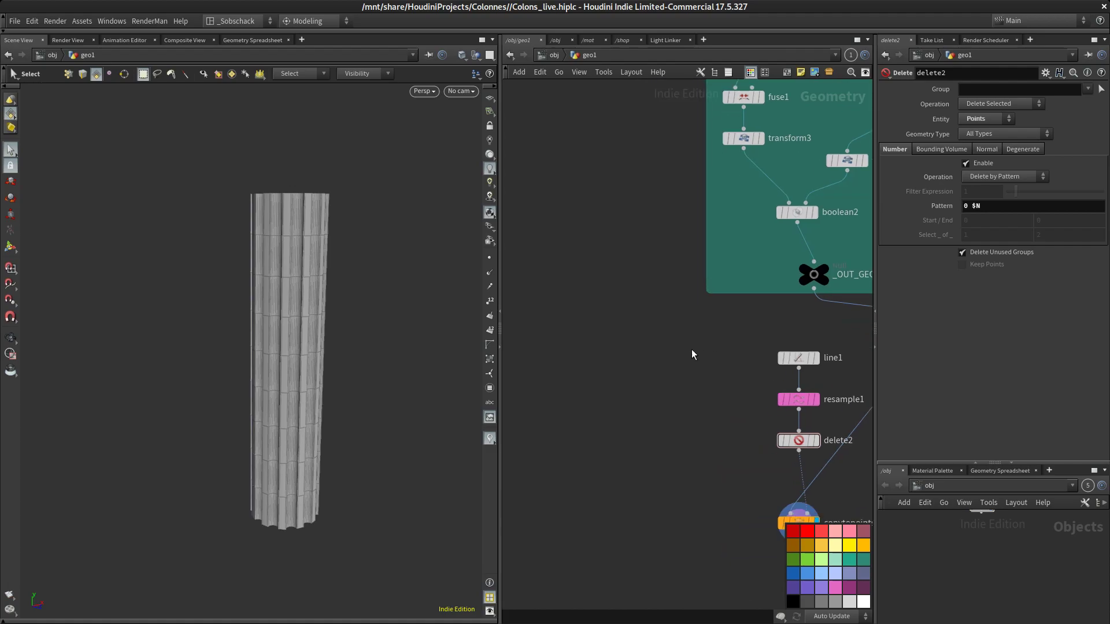
Display the _OUT_GEO_TOPnDOWN_PIECE node's output in the viewport
click(827, 267)
middle_drag(695, 365, 602, 294)
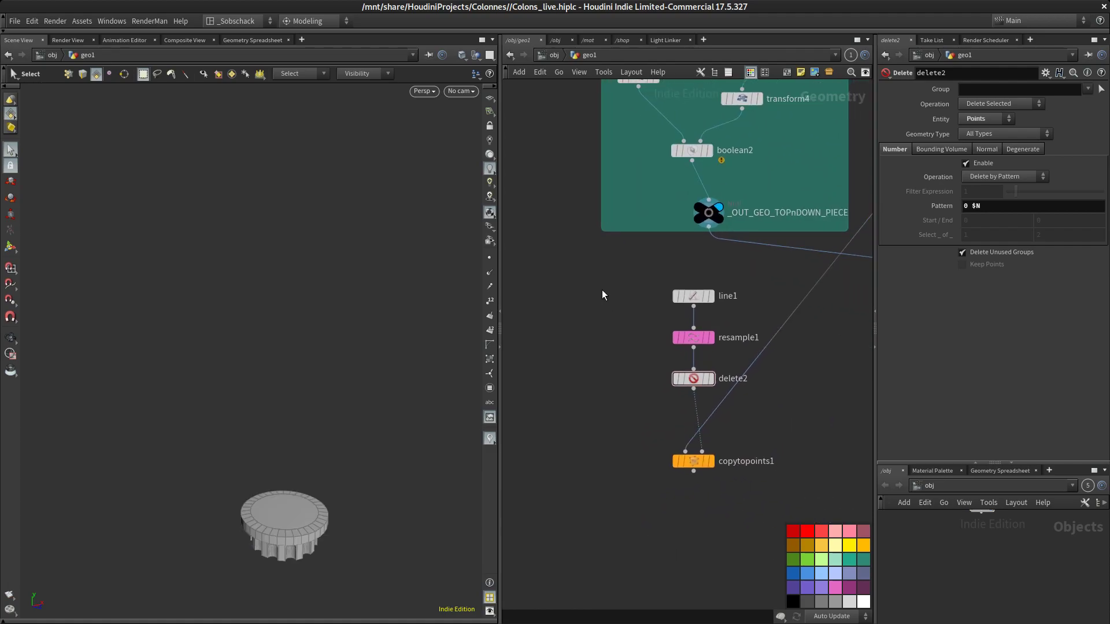
scroll(607, 306, up, 3)
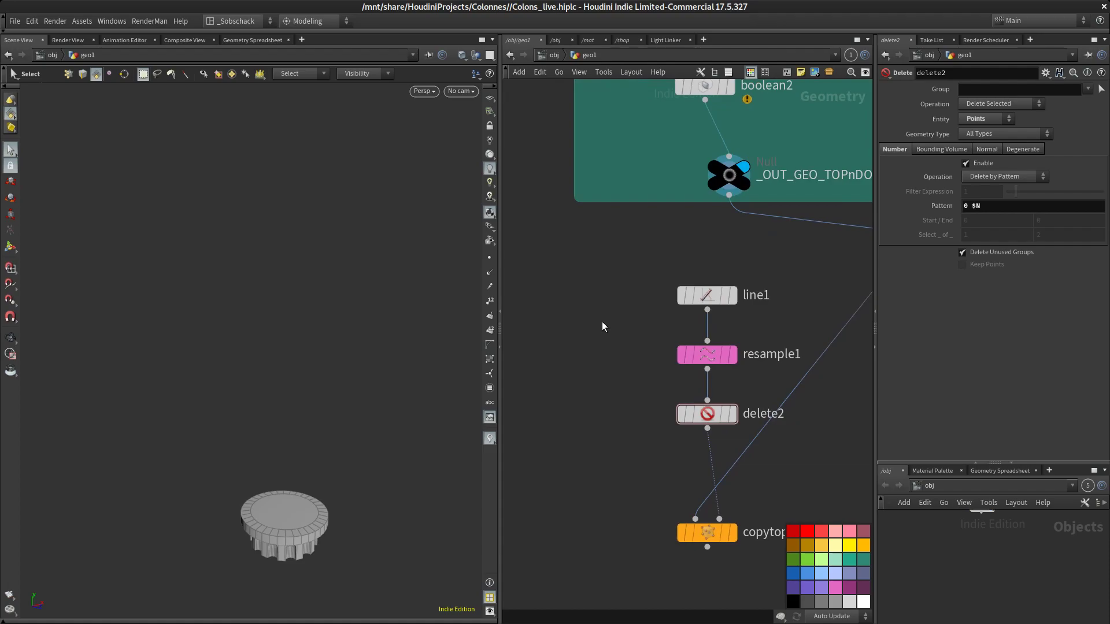
Duplicate delete2 into a new Delete node, delete3, branching off resample1
click(706, 297)
alt+drag(704, 414, 589, 412)
key(Escape)
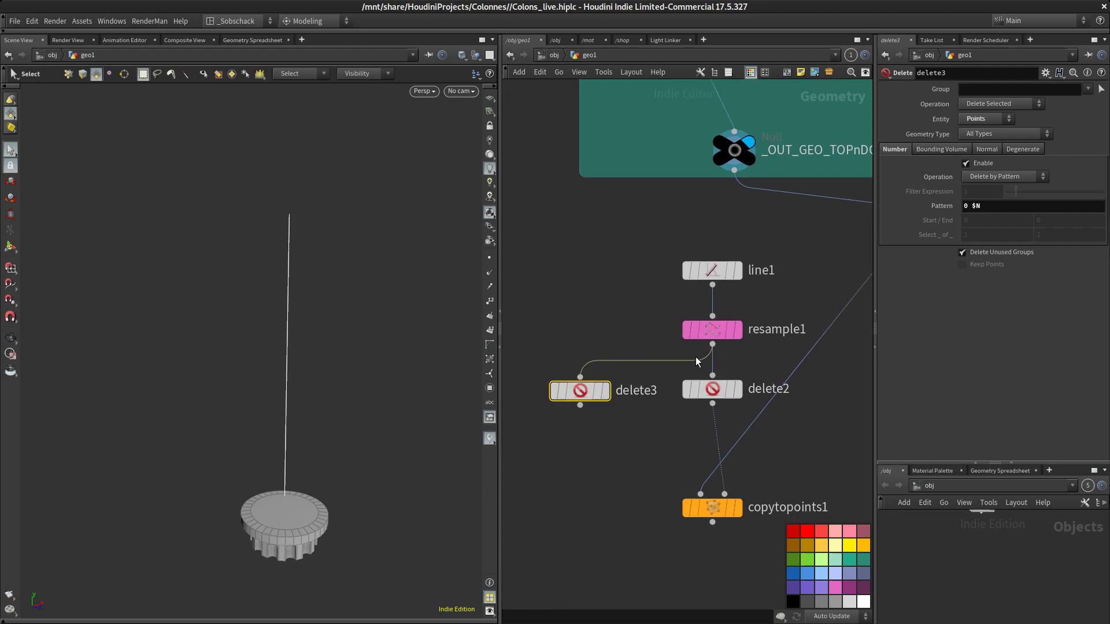
Set delete3's pattern to $N with the Delete Non-Selected operation, then display its output
click(967, 207)
key(BackSpace)
key(BackSpace)
key(Return)
click(1018, 107)
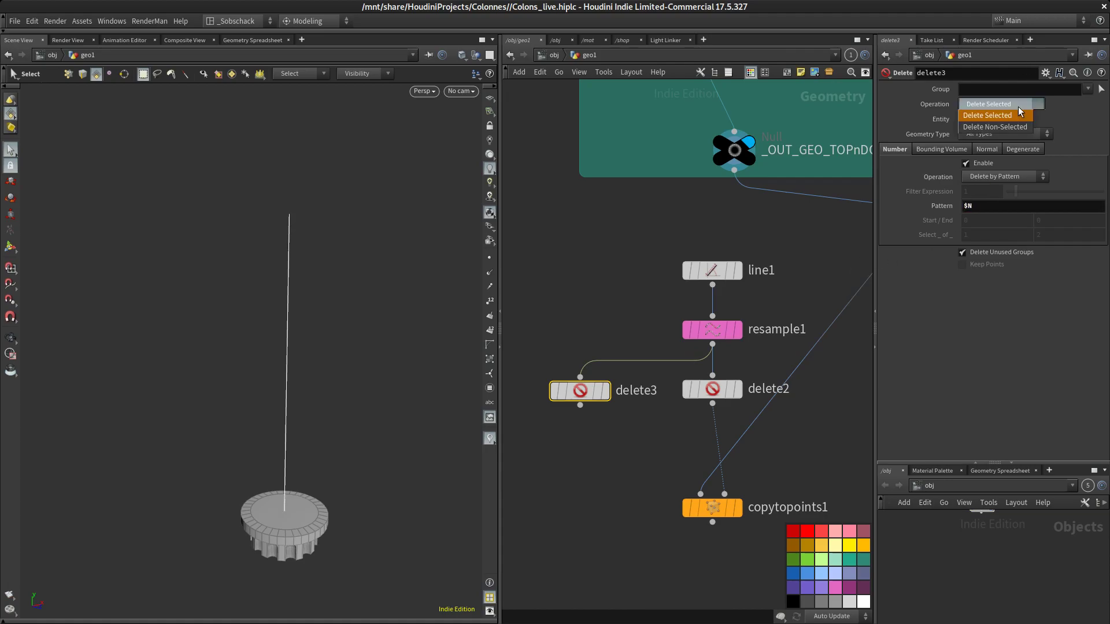
click(1015, 121)
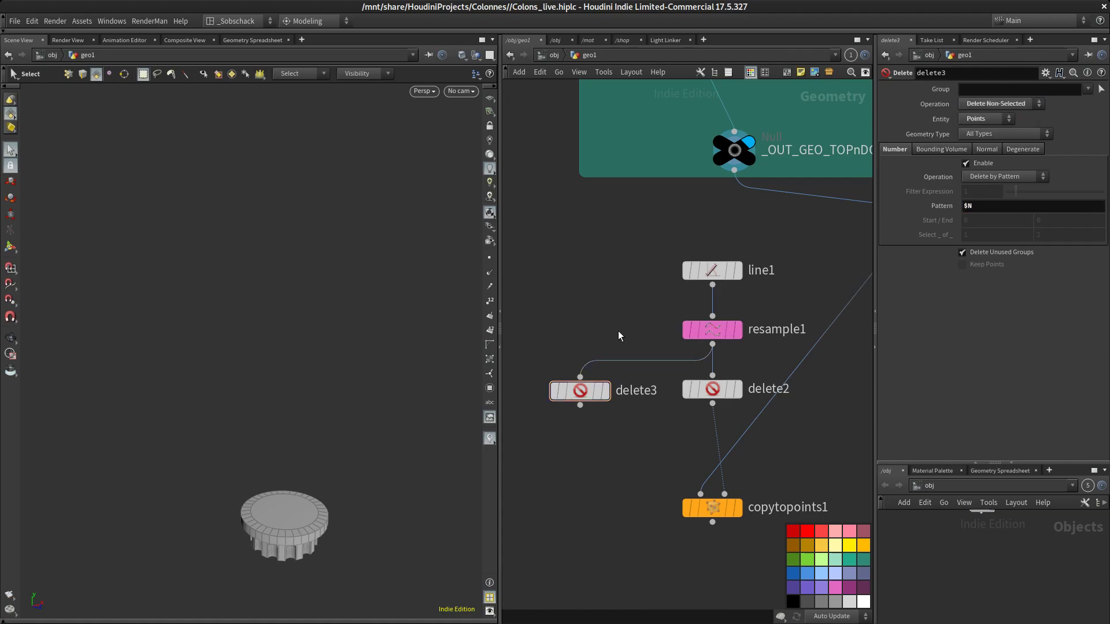
click(613, 357)
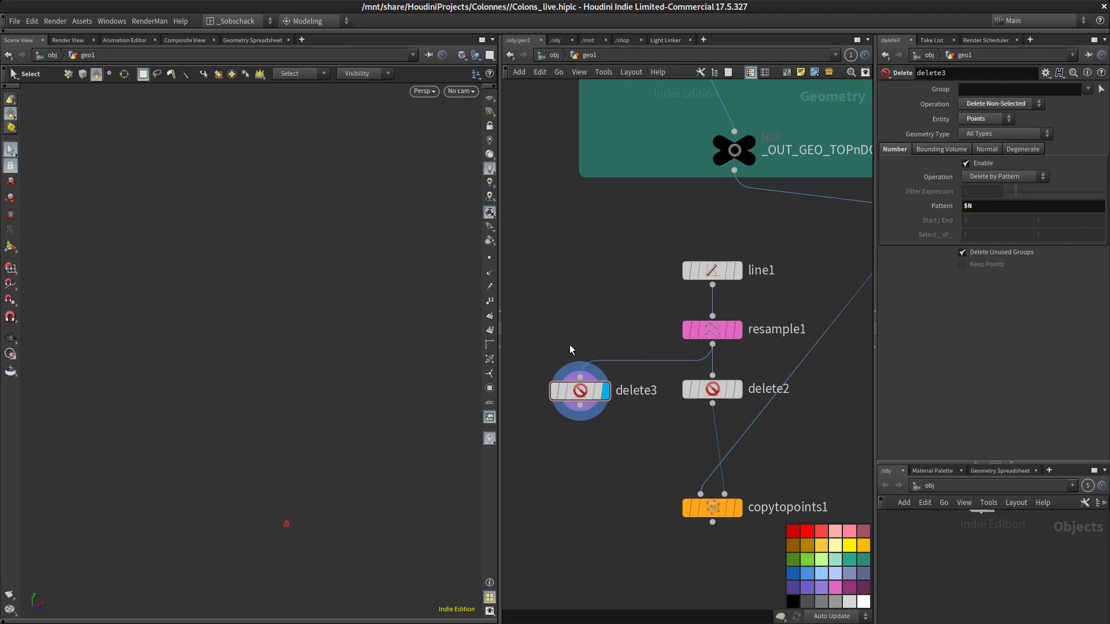
drag(594, 383, 593, 375)
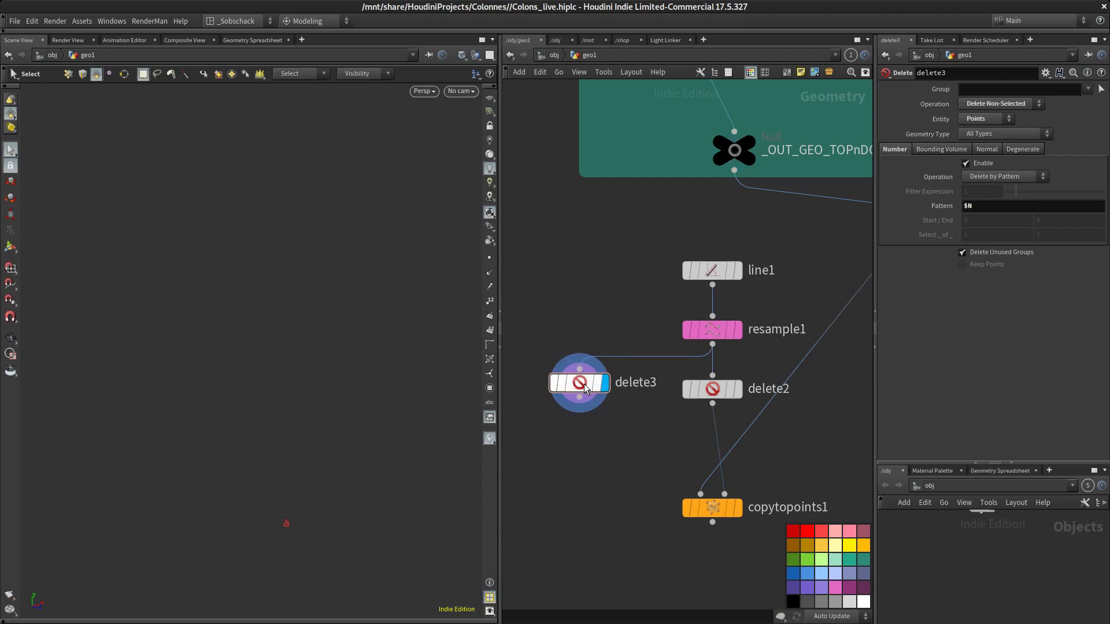
Duplicate copytopoints1 as copytopoints2, wiring _OUT_GEO_TOPnDOWN_PIECE and delete3 into its inputs
click(1054, 204)
key(Return)
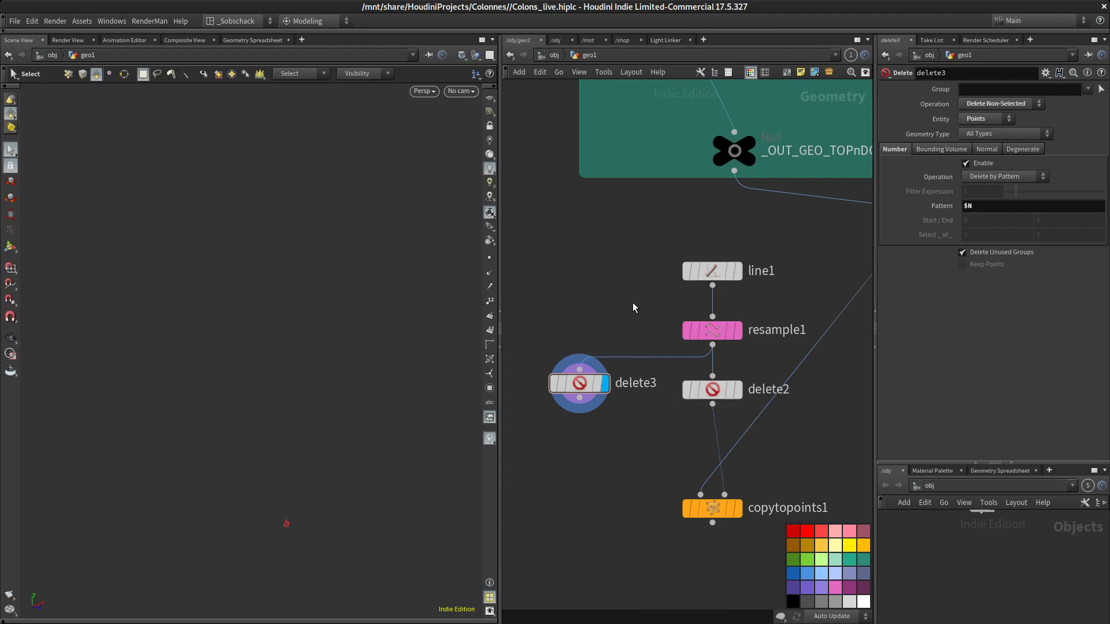
scroll(636, 307, down, 3)
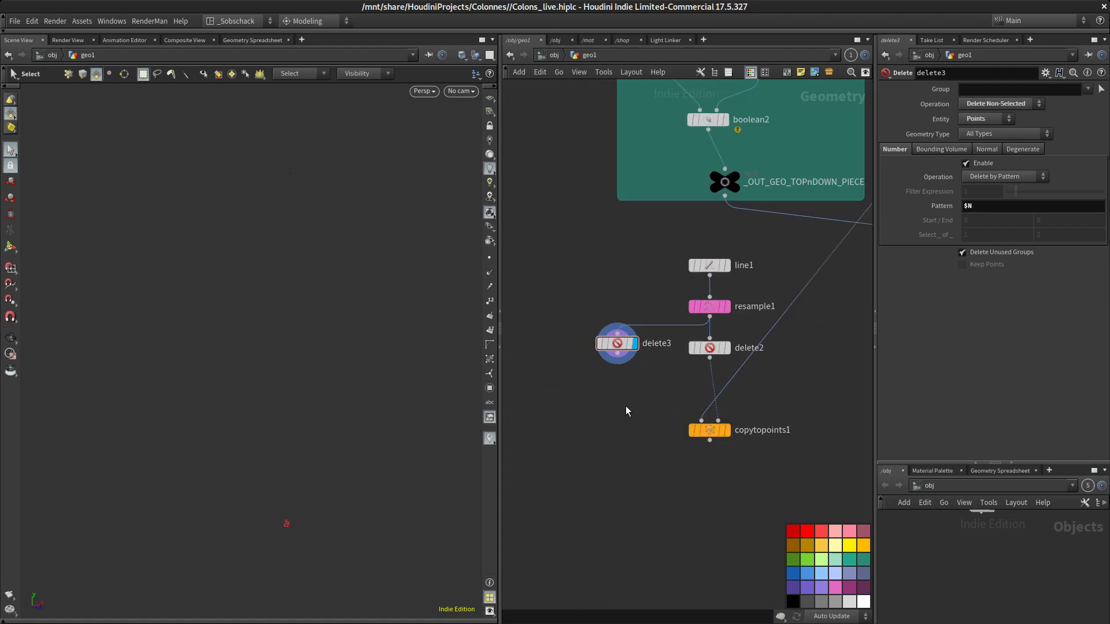
drag(718, 421, 588, 414)
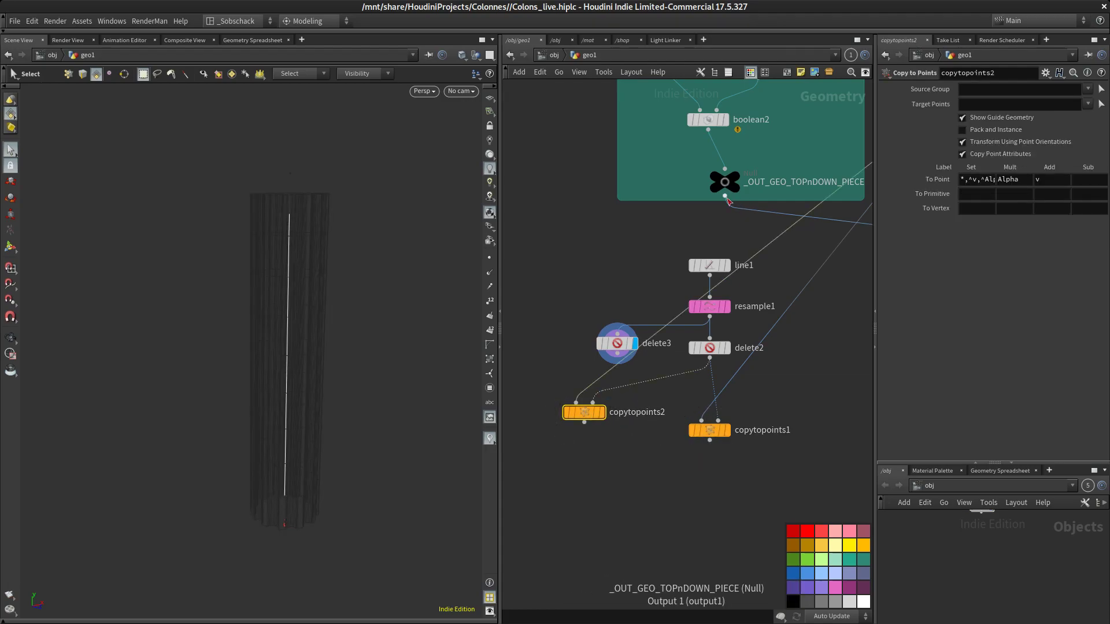
drag(617, 353, 595, 403)
drag(725, 197, 576, 403)
key(Escape)
drag(305, 228, 355, 252)
middle_drag(356, 252, 305, 227)
drag(589, 418, 610, 433)
mouse_move(631, 411)
drag(307, 253, 304, 244)
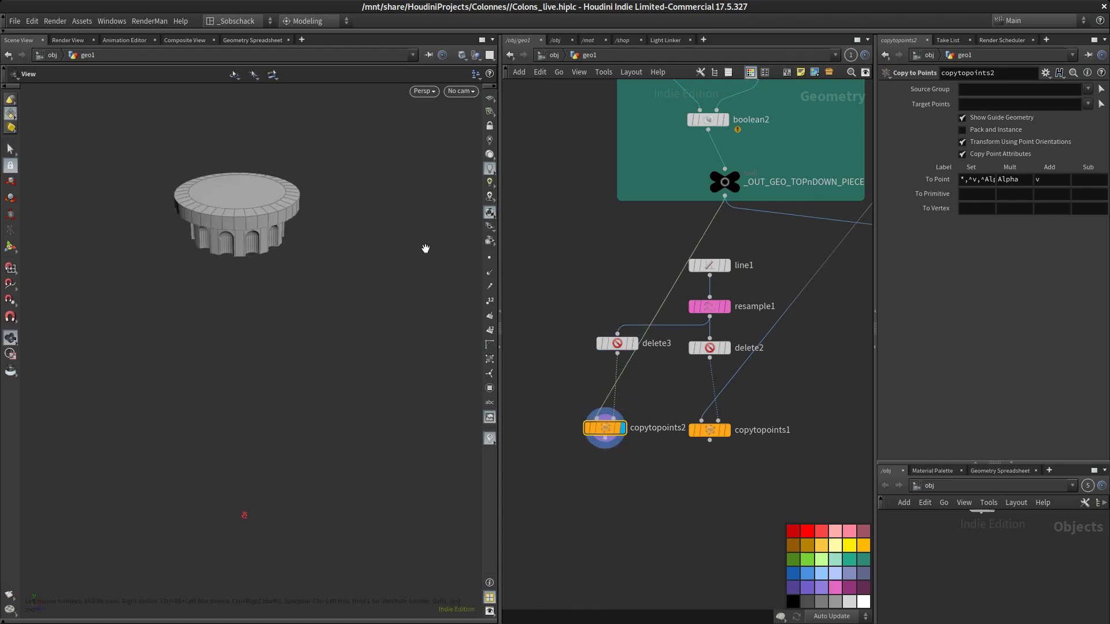
middle_drag(302, 250, 303, 235)
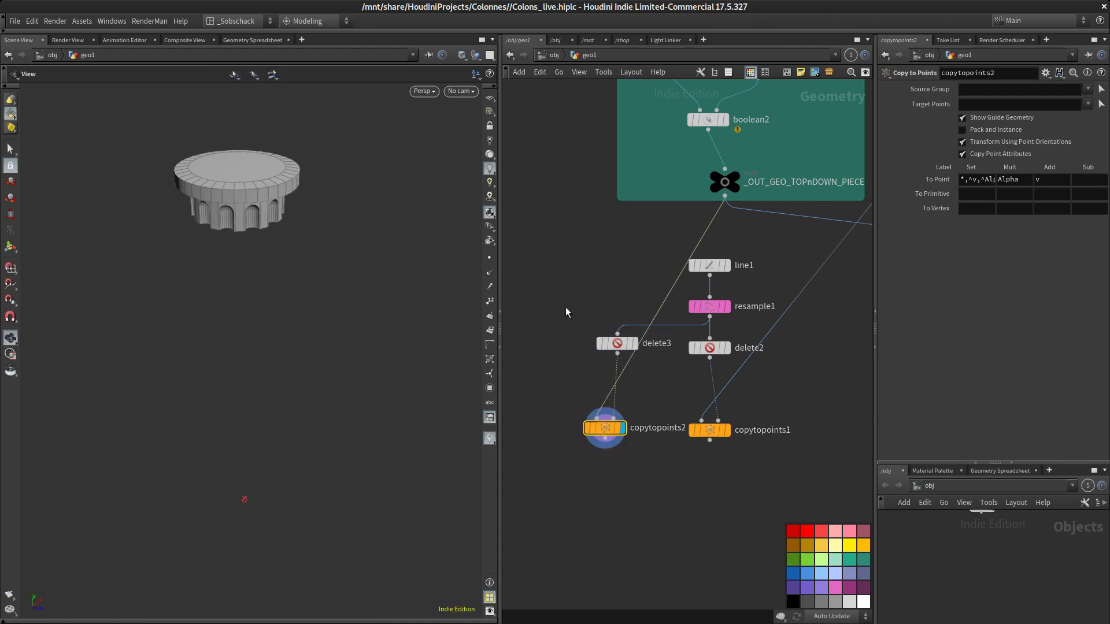
Duplicate delete3 and copytopoints2 into delete4 and copytopoints3, with delete4 fed from resample1
middle_drag(633, 317, 624, 295)
middle_drag(589, 256, 671, 244)
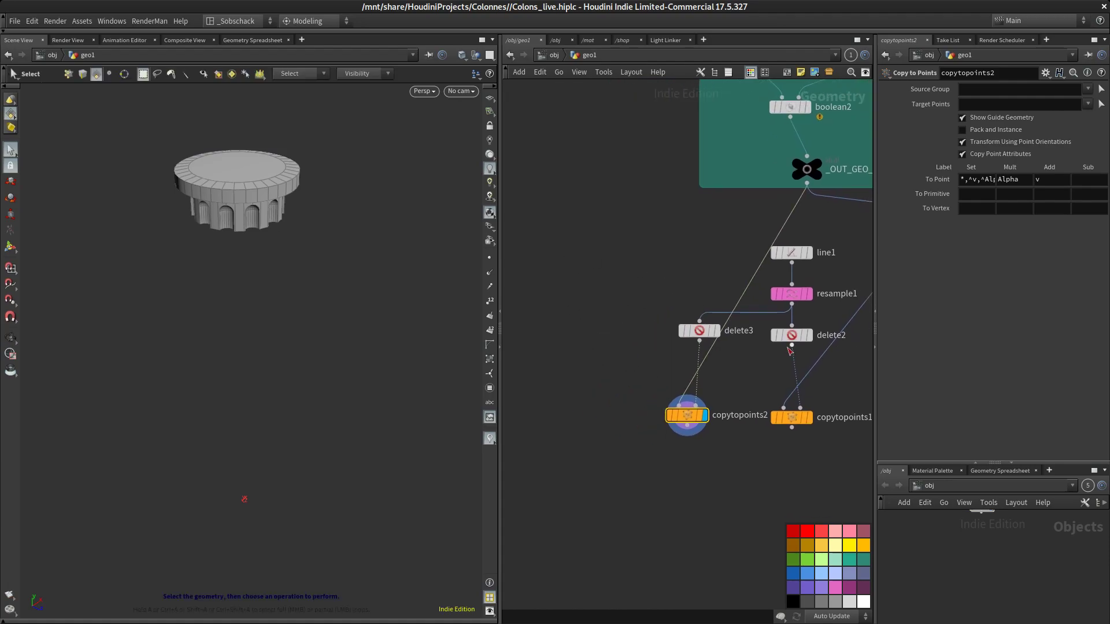
drag(706, 472, 666, 290)
alt+drag(706, 331, 609, 334)
middle_drag(637, 292, 651, 297)
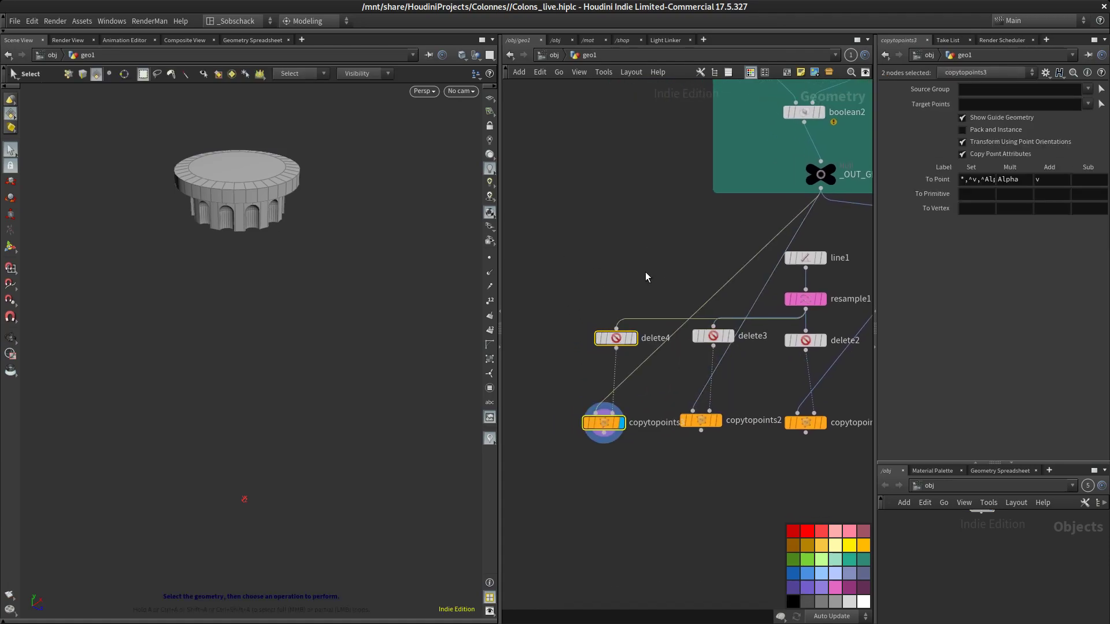
Set delete4's pattern to 0 so only the first point is kept
click(614, 338)
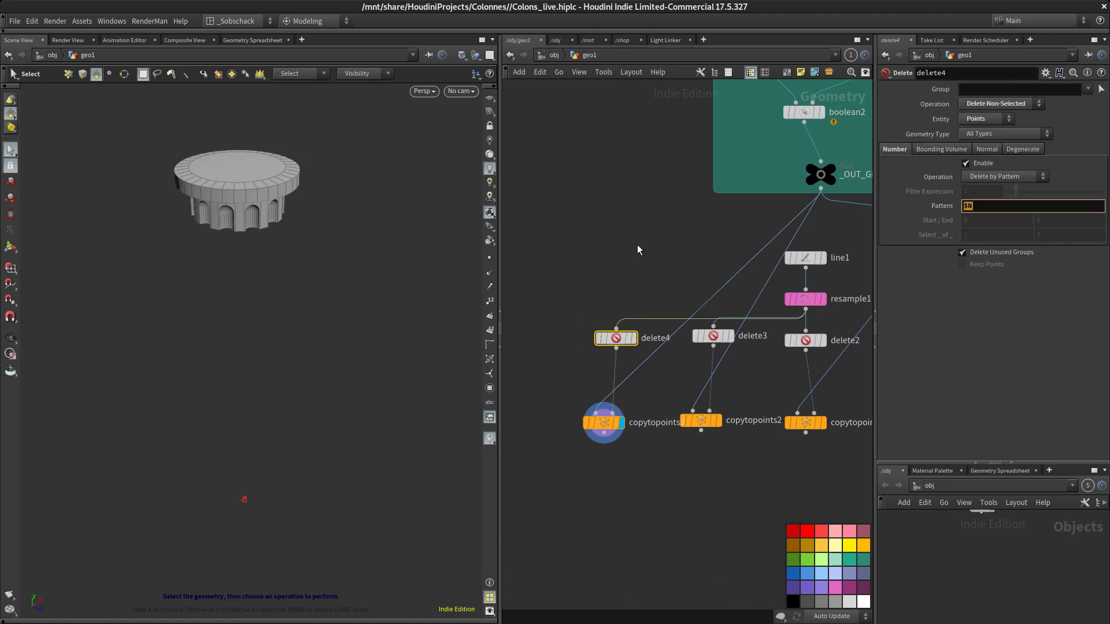
text(0)
key(Return)
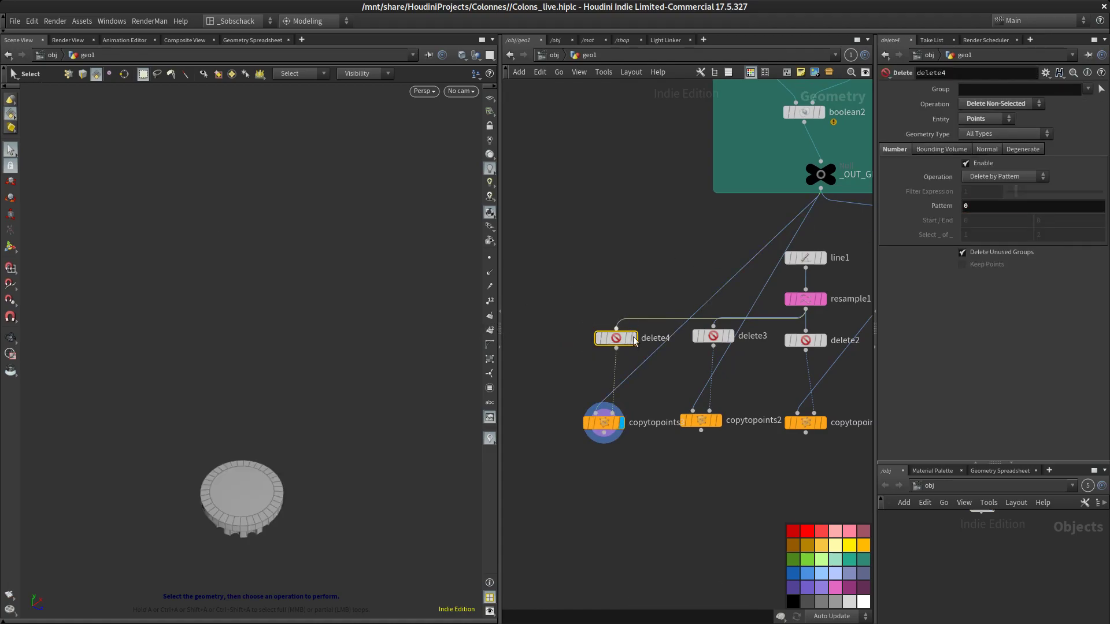
drag(626, 343, 629, 340)
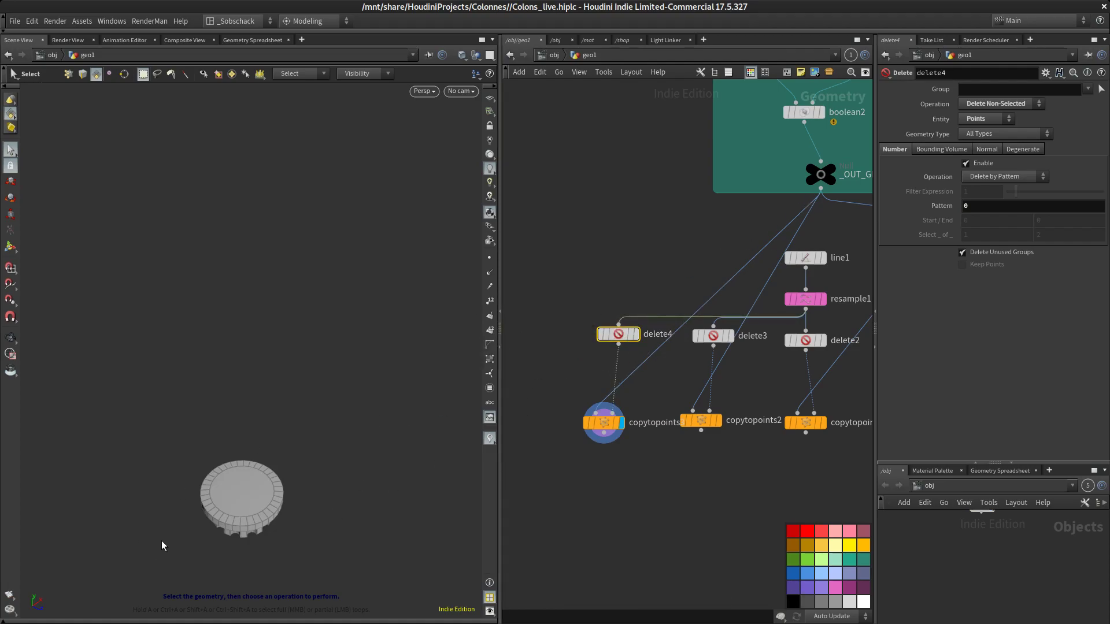
Insert a Transform node, transform7, on the wire from _OUT_GEO_TOPnDOWN_PIECE into copytopoints3
right_click(728, 282)
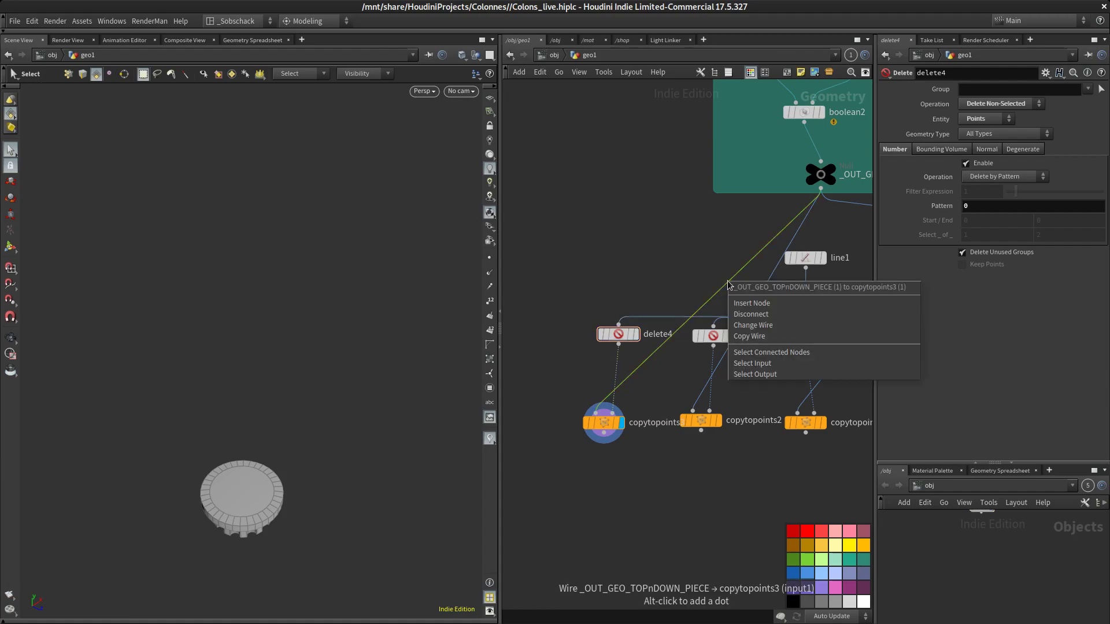
click(761, 304)
text(tran)
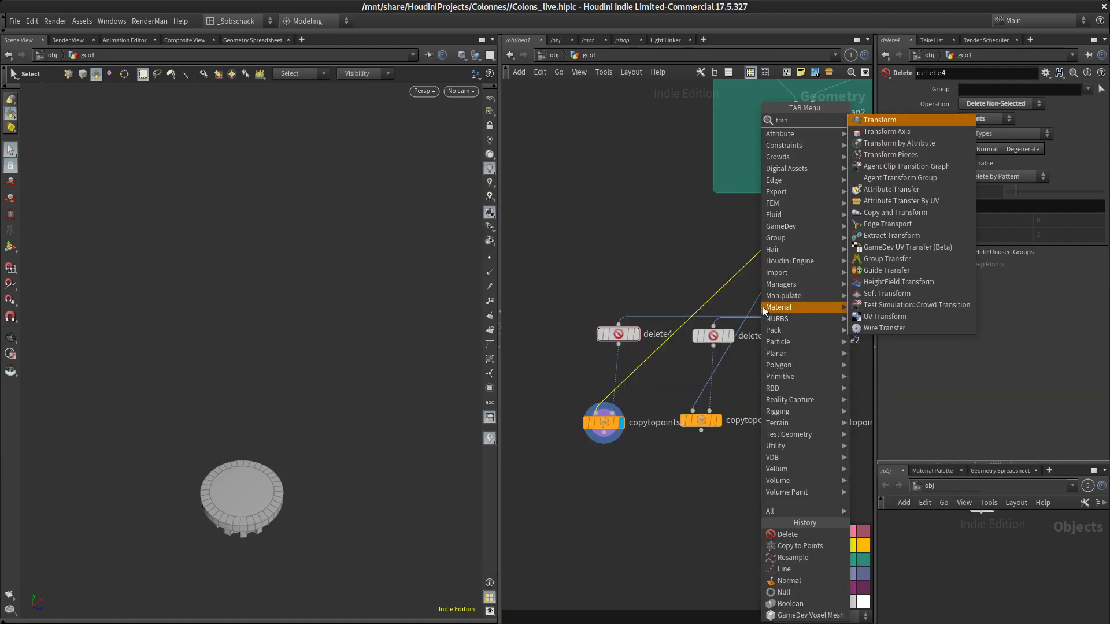
click(894, 123)
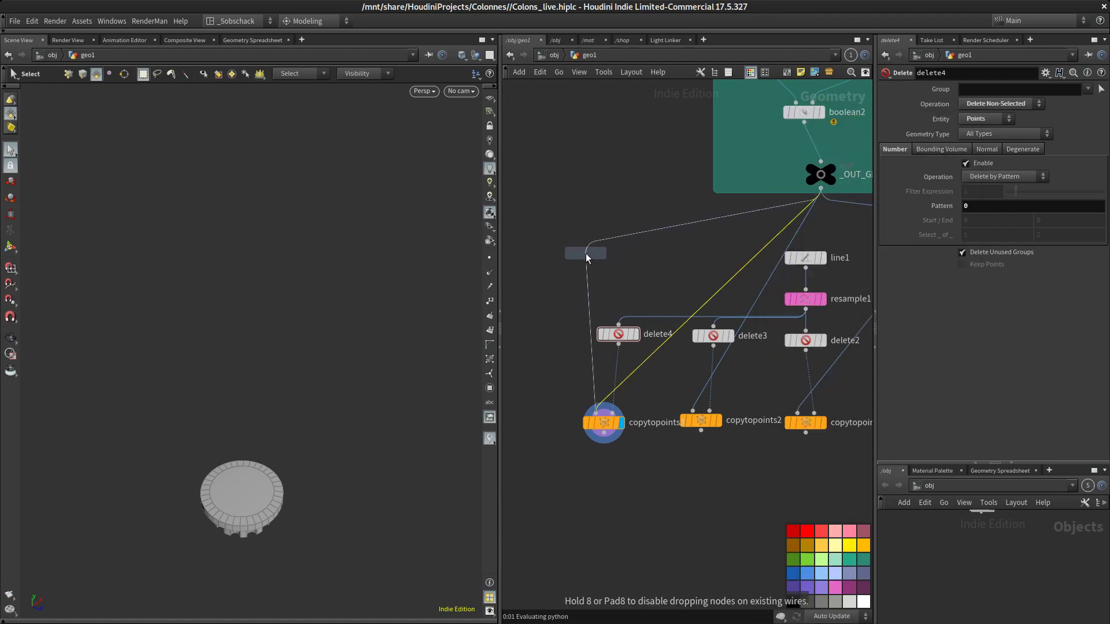
click(601, 263)
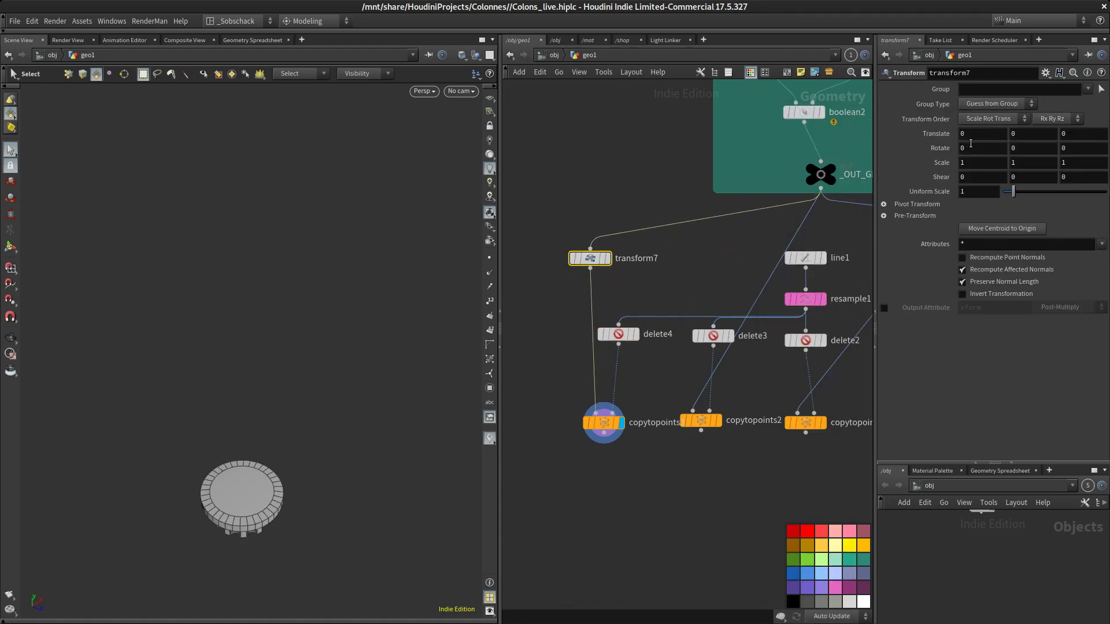
Set transform7's X rotation to 180 to flip the end piece
drag(1033, 151, 898, 186)
drag(983, 152, 836, 168)
key(Return)
middle_drag(720, 492, 713, 366)
drag(579, 291, 572, 281)
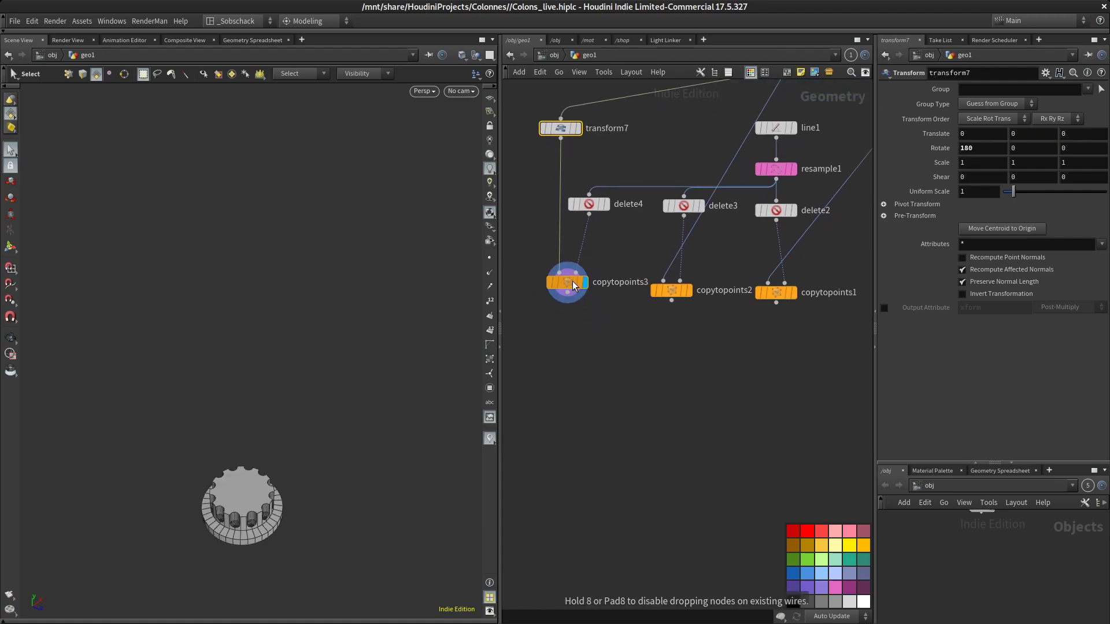
Merge copytopoints1, copytopoints2 and copytopoints3 into a new Merge node, merge2
click(689, 291)
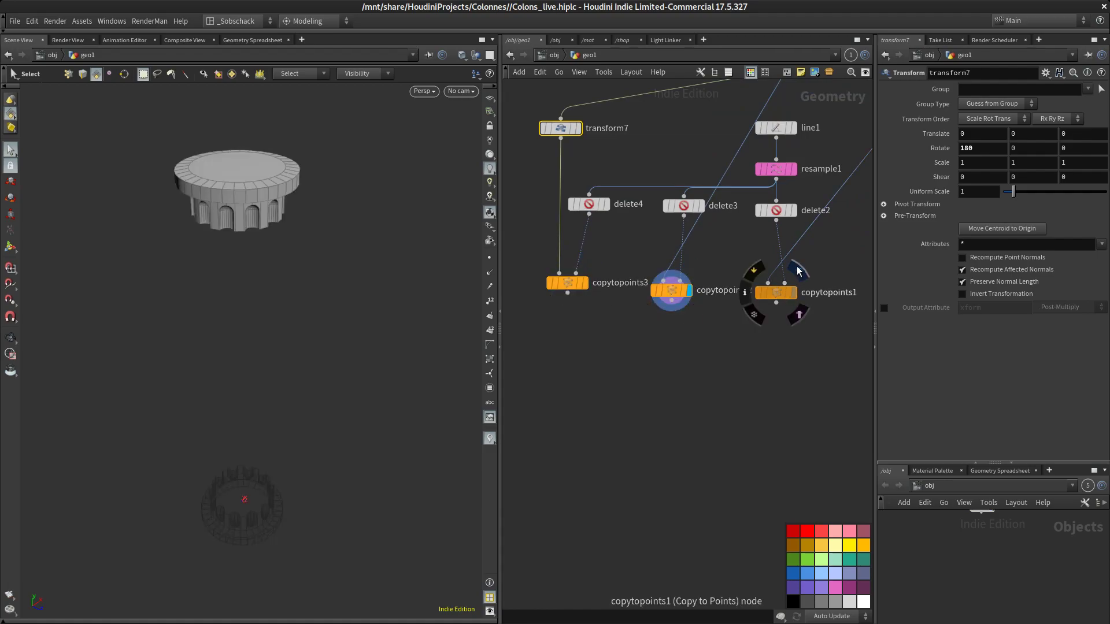
click(797, 272)
drag(569, 288, 570, 295)
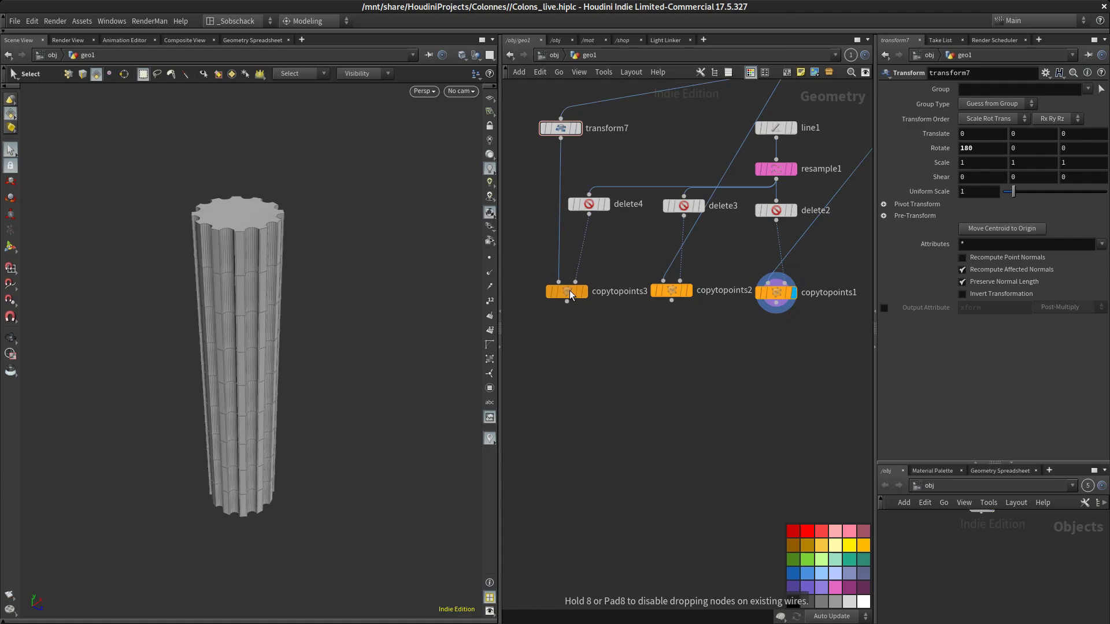
drag(718, 341, 559, 284)
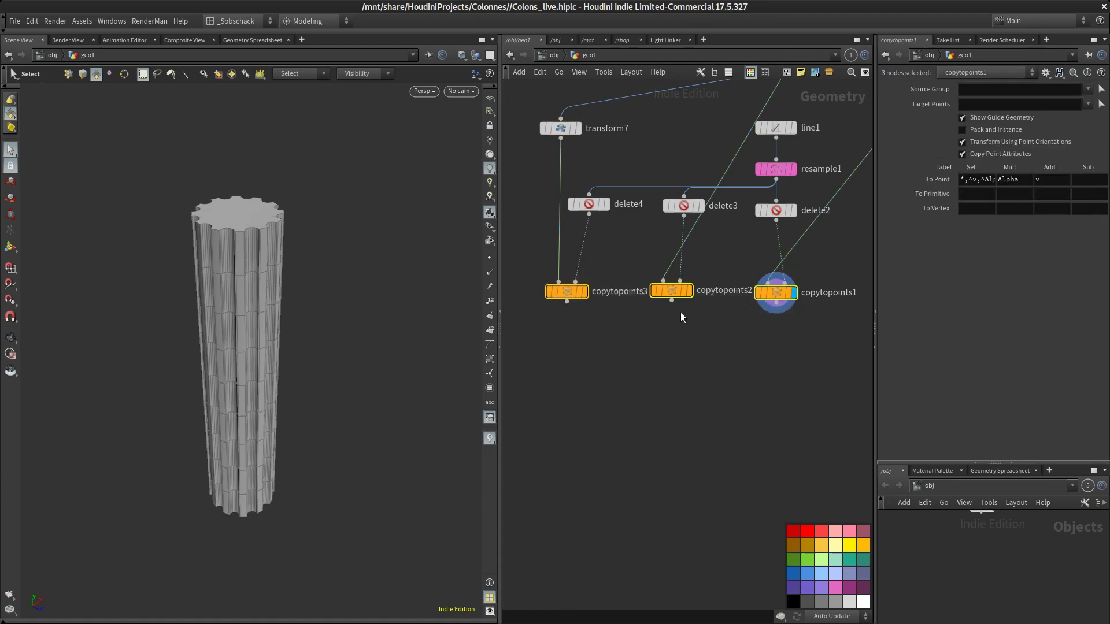
drag(671, 301, 678, 424)
click(679, 427)
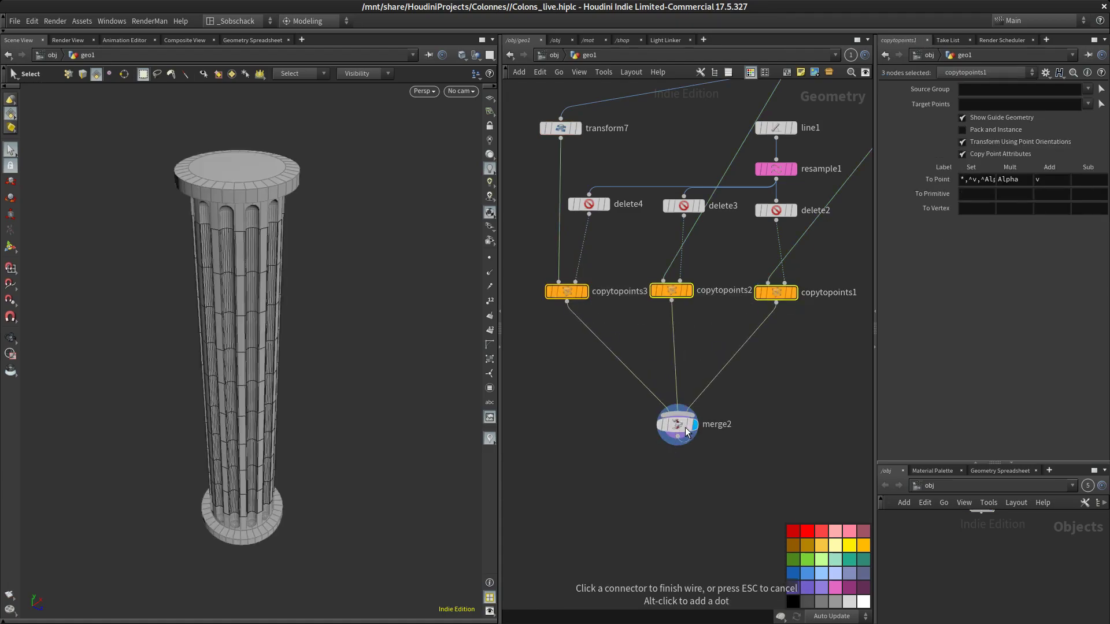
Append a Null node, null1, below merge2 and display its output
click(684, 484)
middle_drag(684, 484, 709, 432)
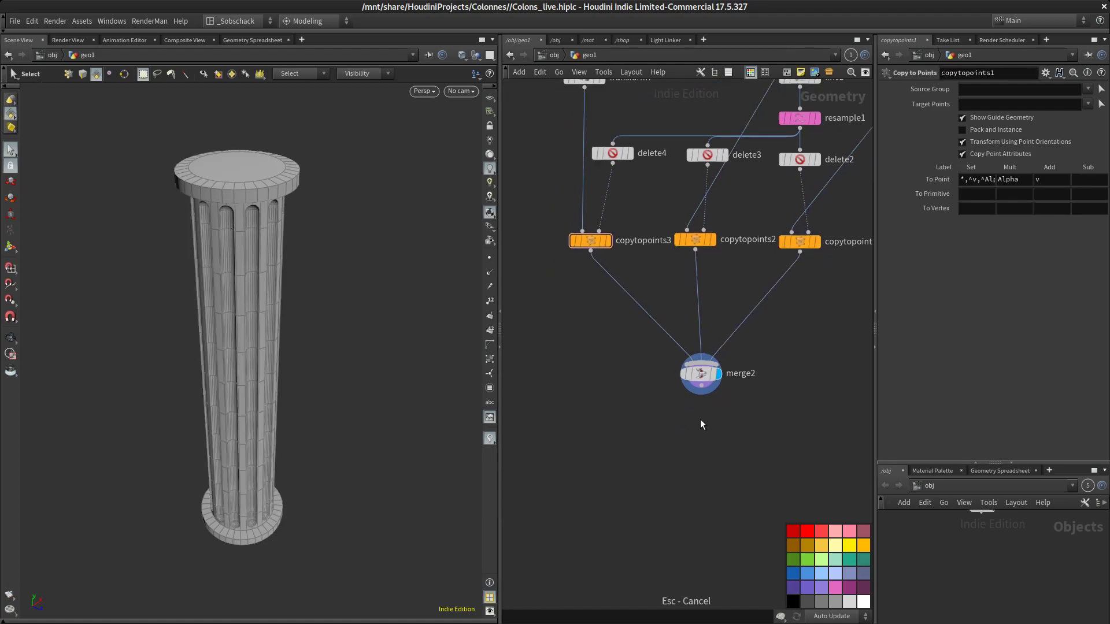
key(Tab)
text(nul)
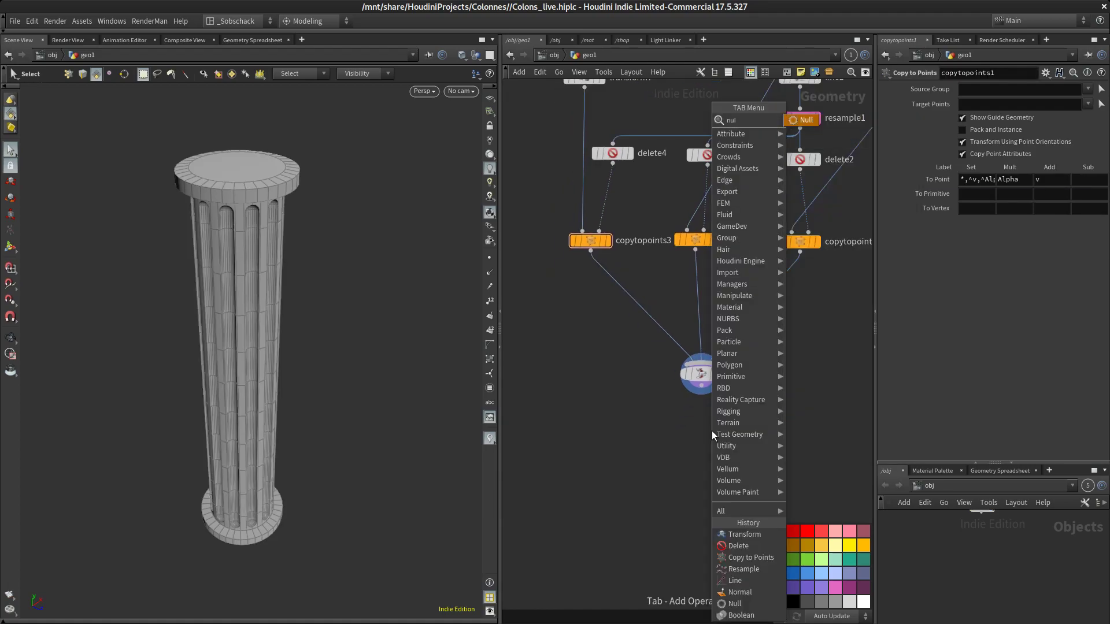
click(790, 119)
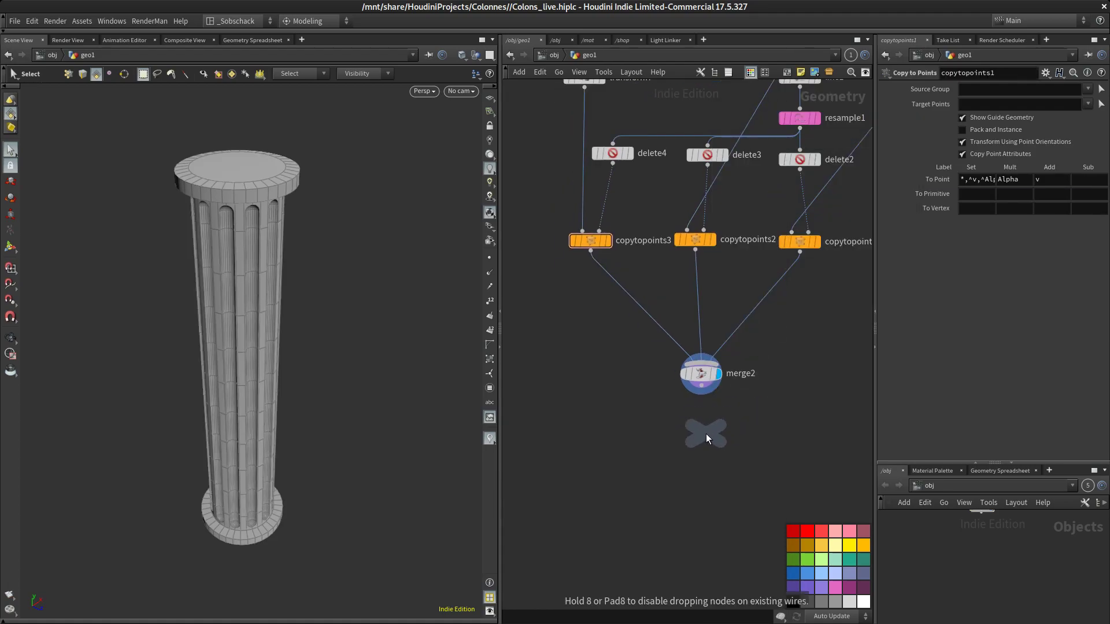
click(706, 434)
drag(706, 420, 704, 444)
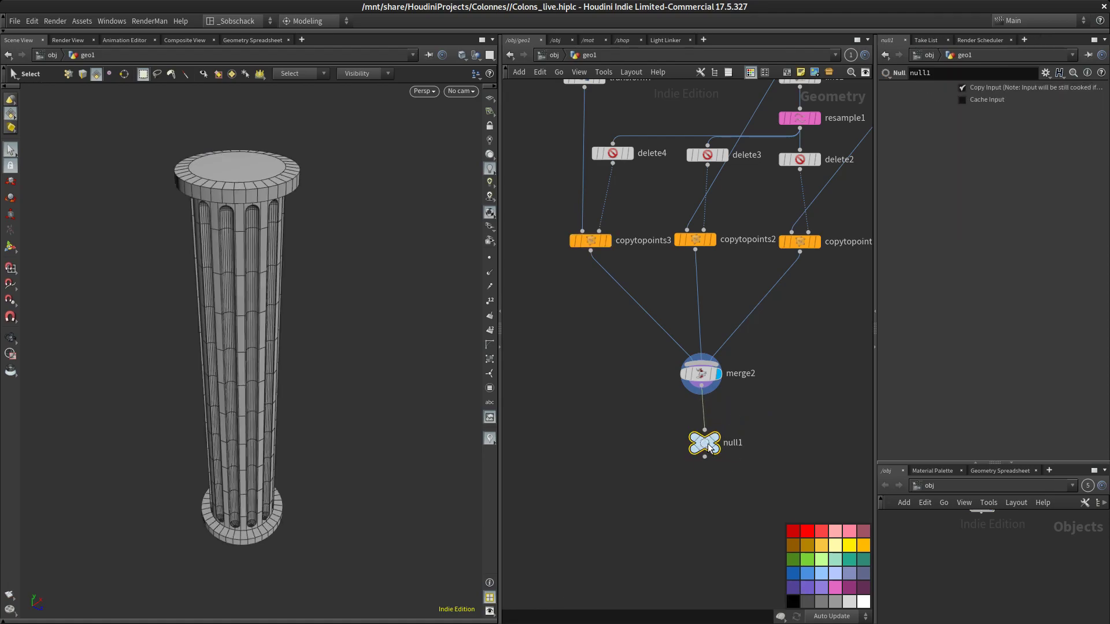
click(728, 425)
Set tube1's height to about 1.63 in the central piece network
alt+drag(431, 389, 376, 399)
middle_drag(668, 268, 642, 384)
scroll(642, 384, down, 5)
middle_drag(704, 222, 677, 327)
scroll(739, 166, up, 4)
middle_drag(751, 143, 735, 261)
click(746, 137)
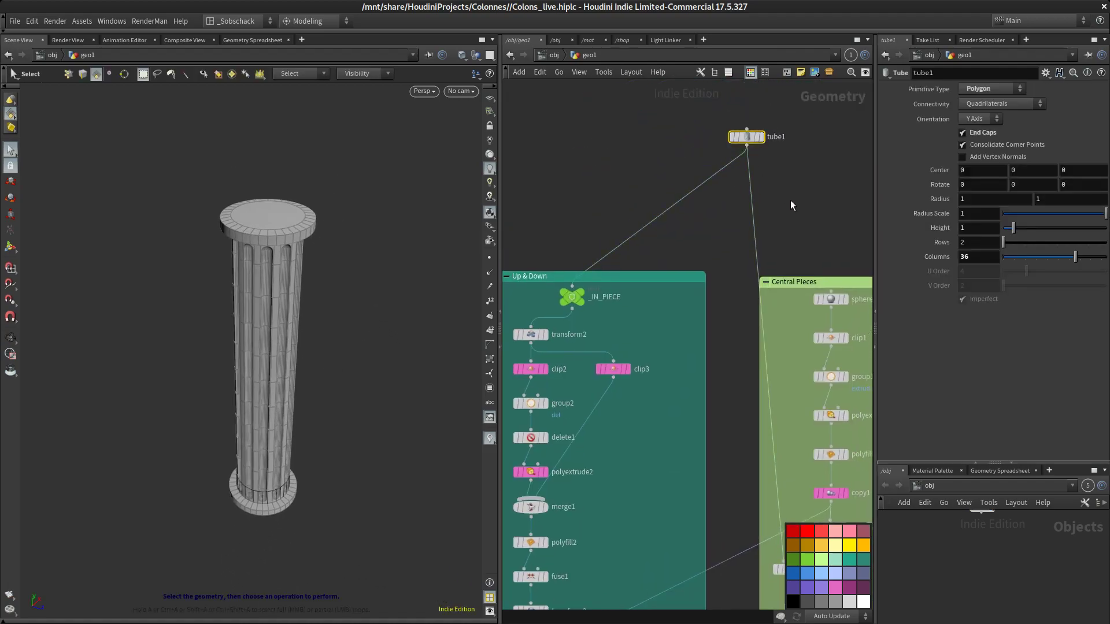
middle_drag(789, 199, 803, 106)
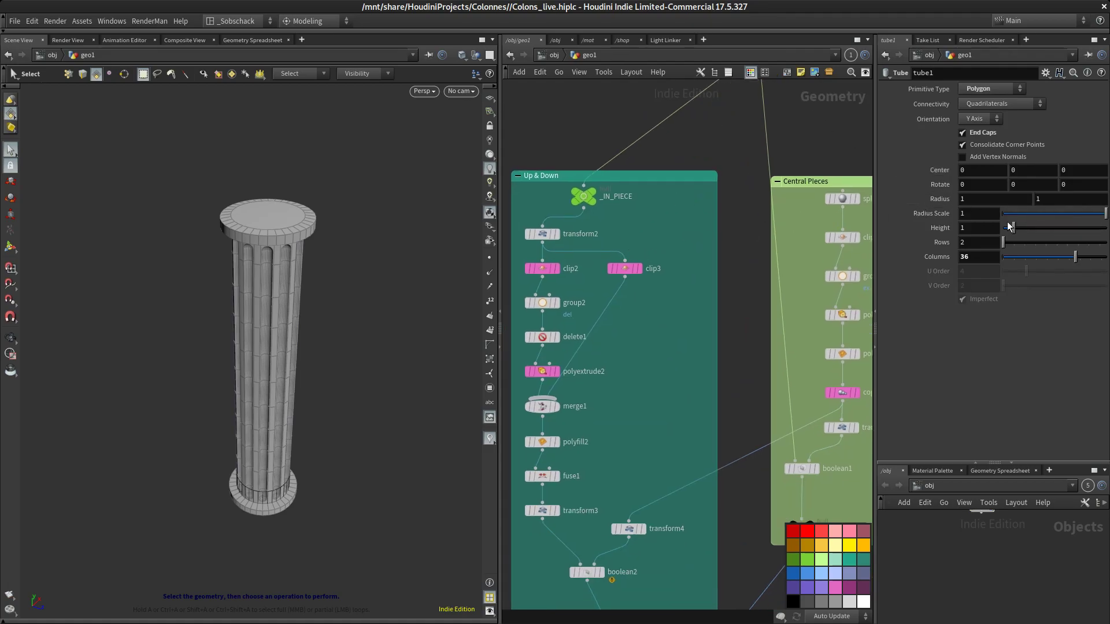
mouse_move(1014, 228)
mouse_down()
mouse_move(1033, 228)
mouse_move(1021, 223)
mouse_up()
alt+drag(307, 415, 355, 362)
alt+middle_drag(358, 372, 358, 345)
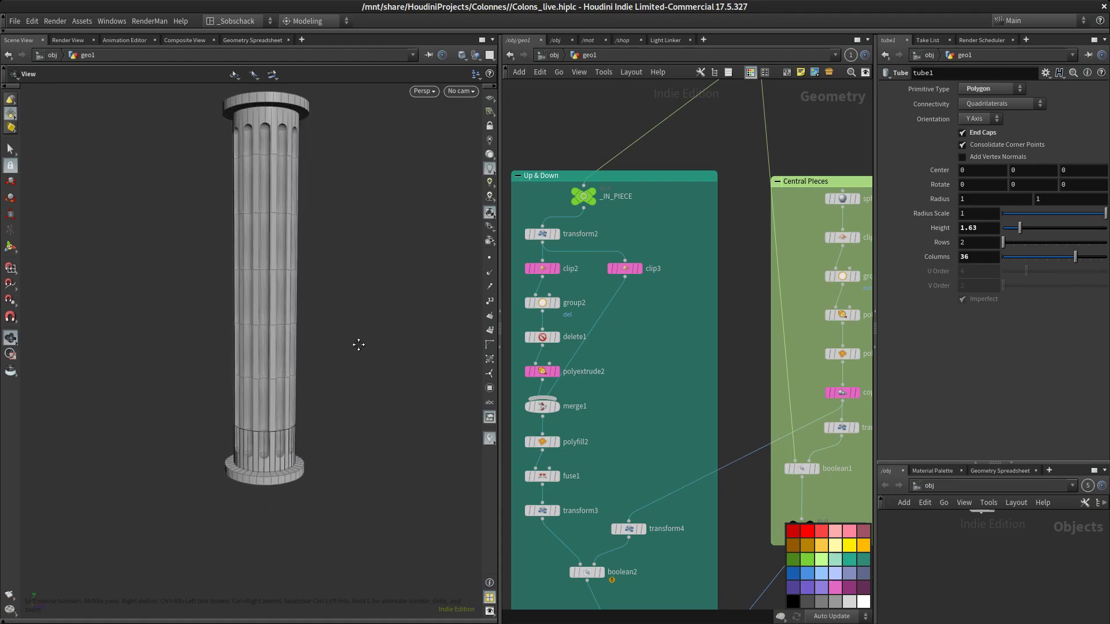
Set line1's length to 15
scroll(734, 470, down, 4)
middle_drag(695, 498, 750, 210)
scroll(656, 324, up, 5)
middle_drag(669, 278, 688, 318)
click(748, 327)
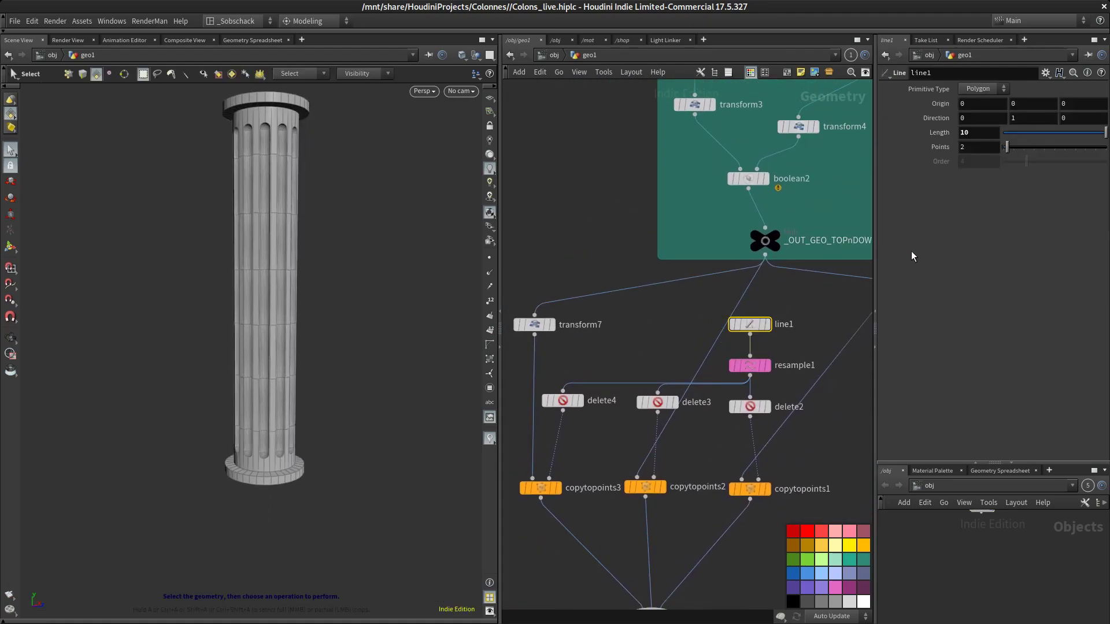
mouse_move(1105, 135)
mouse_down()
mouse_move(1063, 137)
mouse_move(1108, 136)
mouse_up()
drag(990, 134, 843, 174)
text(15)
key(Return)
alt+drag(285, 216, 310, 426)
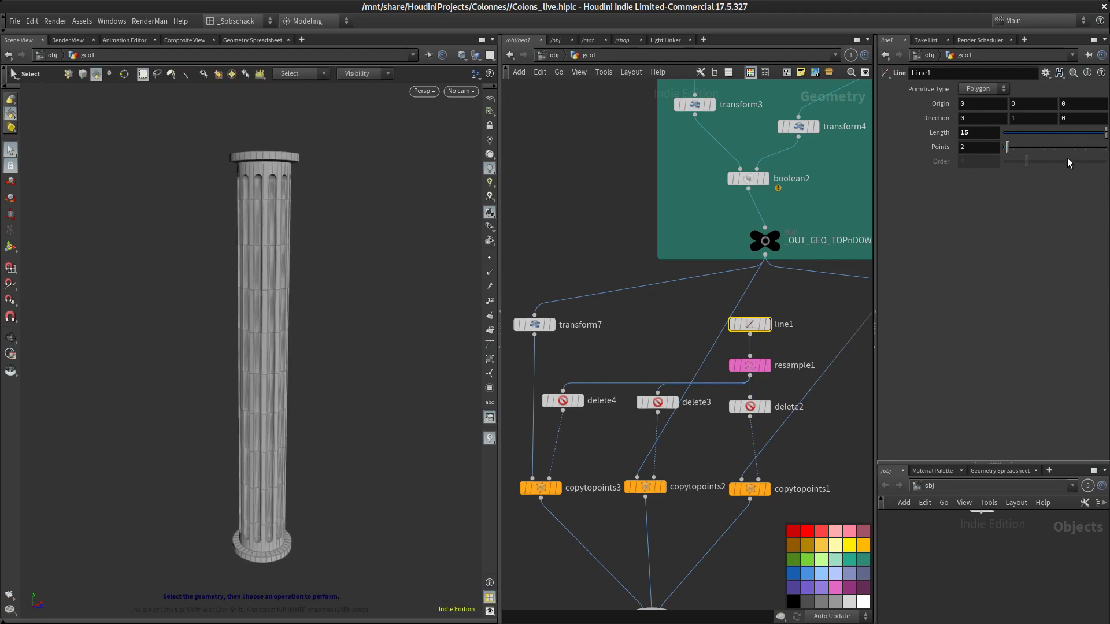
Reset line1's length to 10
mouse_move(1105, 135)
mouse_down()
mouse_move(1086, 135)
mouse_move(1105, 135)
mouse_up()
key(Escape)
right_drag(391, 361, 355, 360)
middle_drag(662, 307, 677, 196)
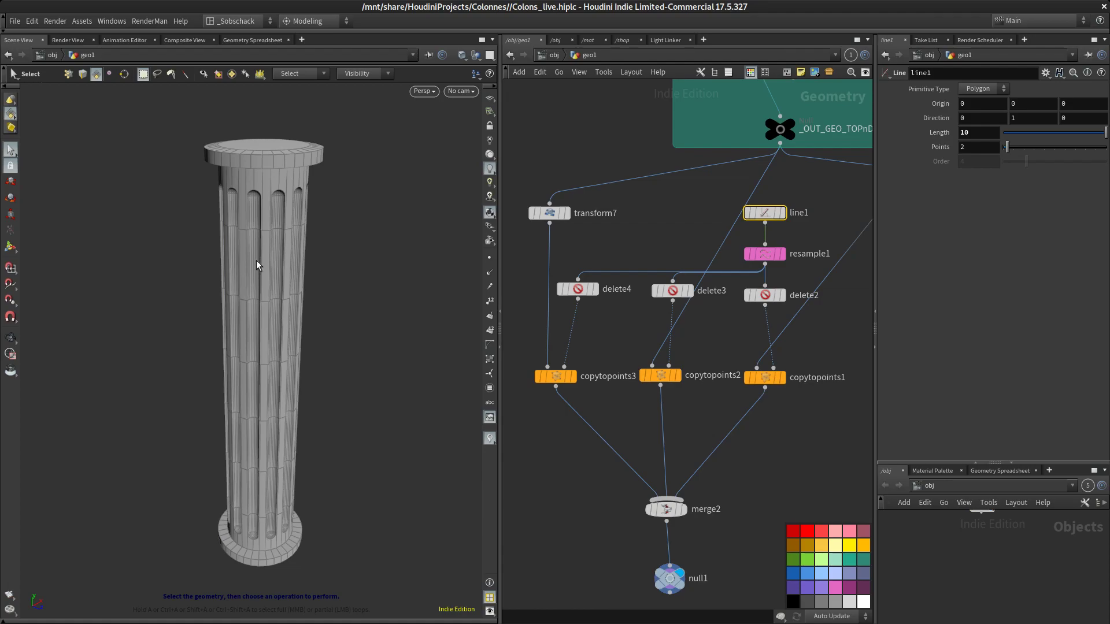
alt+drag(328, 283, 319, 295)
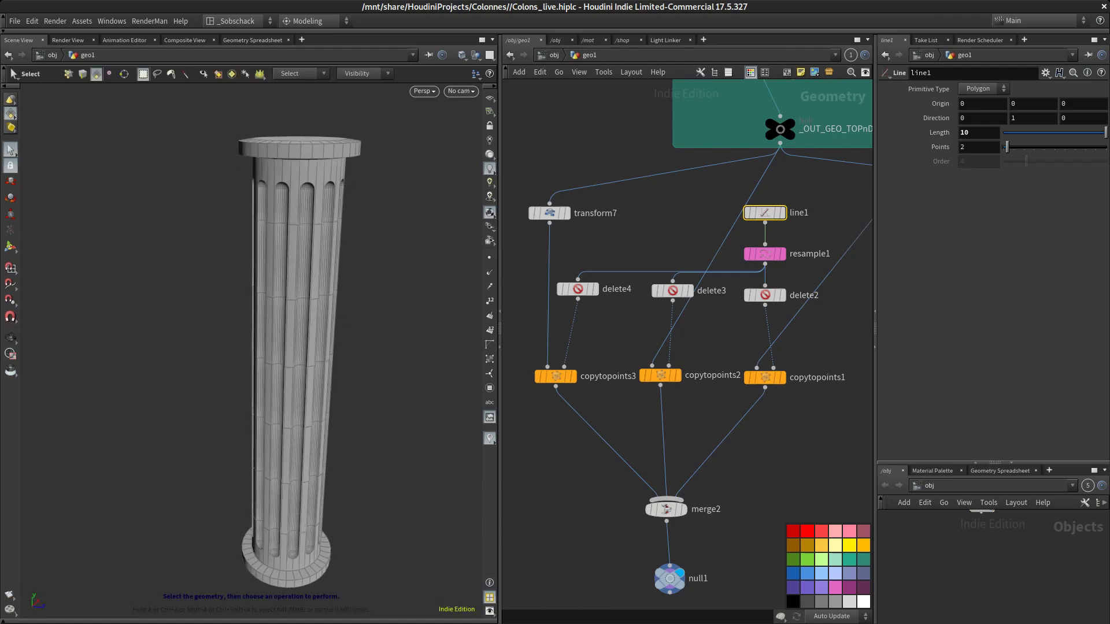
Switch to the finished Colons.hiplc file and examine its completed column in the viewport
drag(1109, 51, 566, 76)
double_click(566, 76)
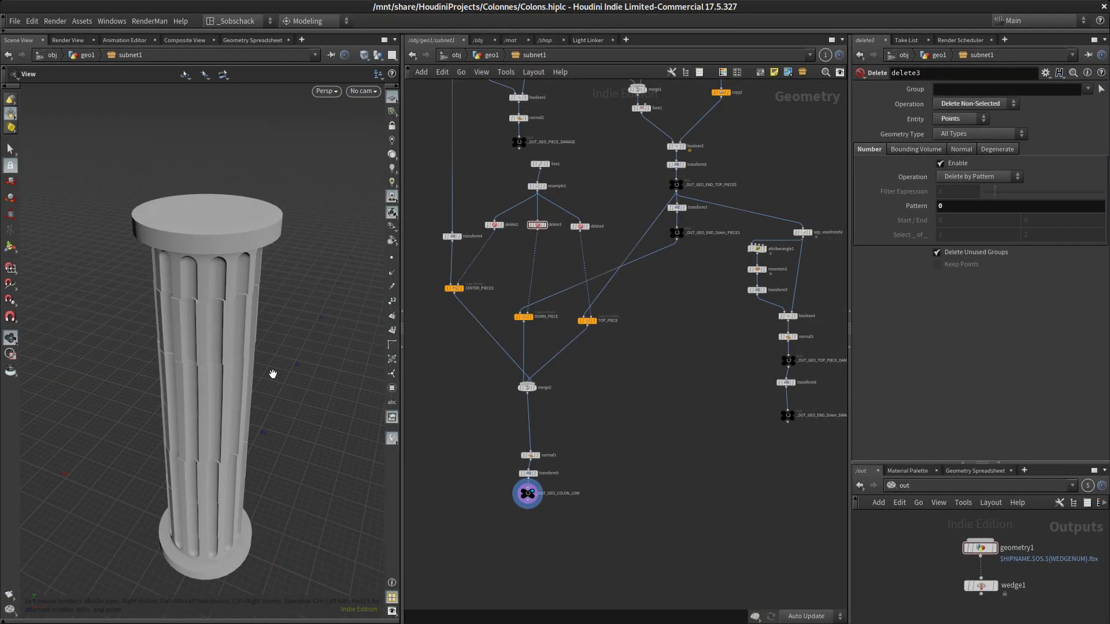
alt+drag(272, 374, 258, 380)
alt+right_drag(258, 379, 273, 299)
drag(273, 300, 256, 421)
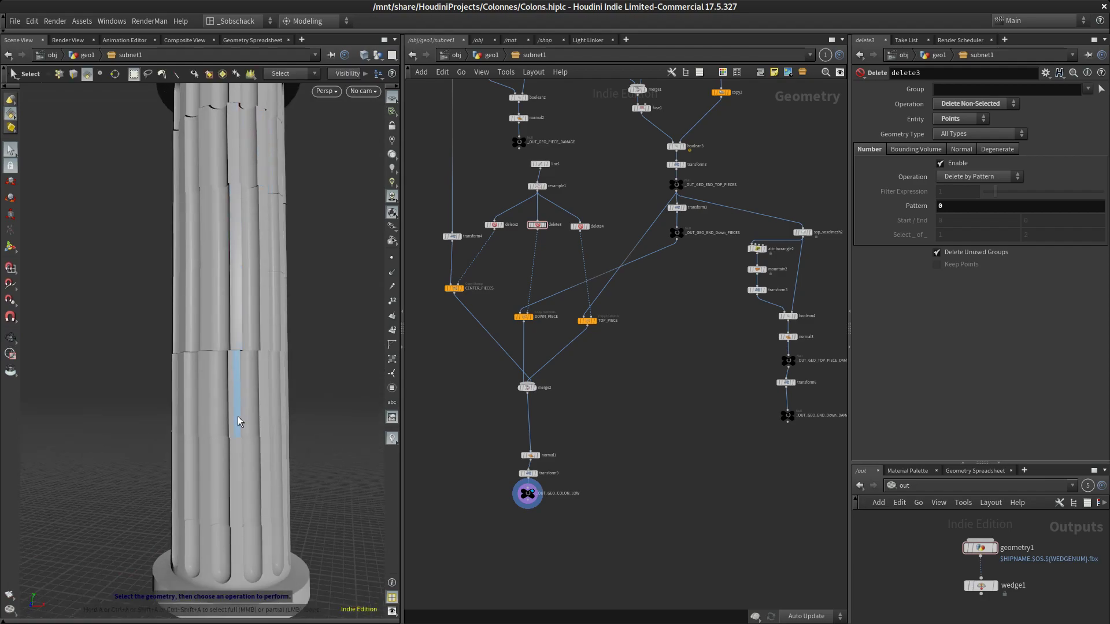
alt+drag(312, 332, 320, 364)
alt+middle_drag(320, 365, 315, 439)
scroll(314, 439, down, 6)
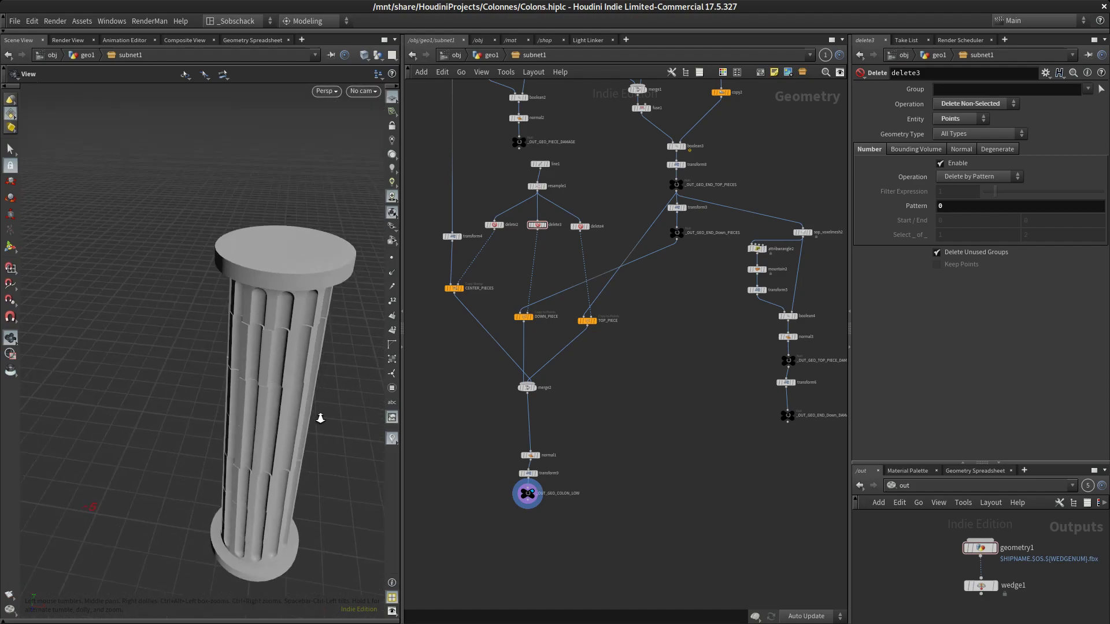
drag(314, 403, 282, 368)
scroll(281, 369, up, 2)
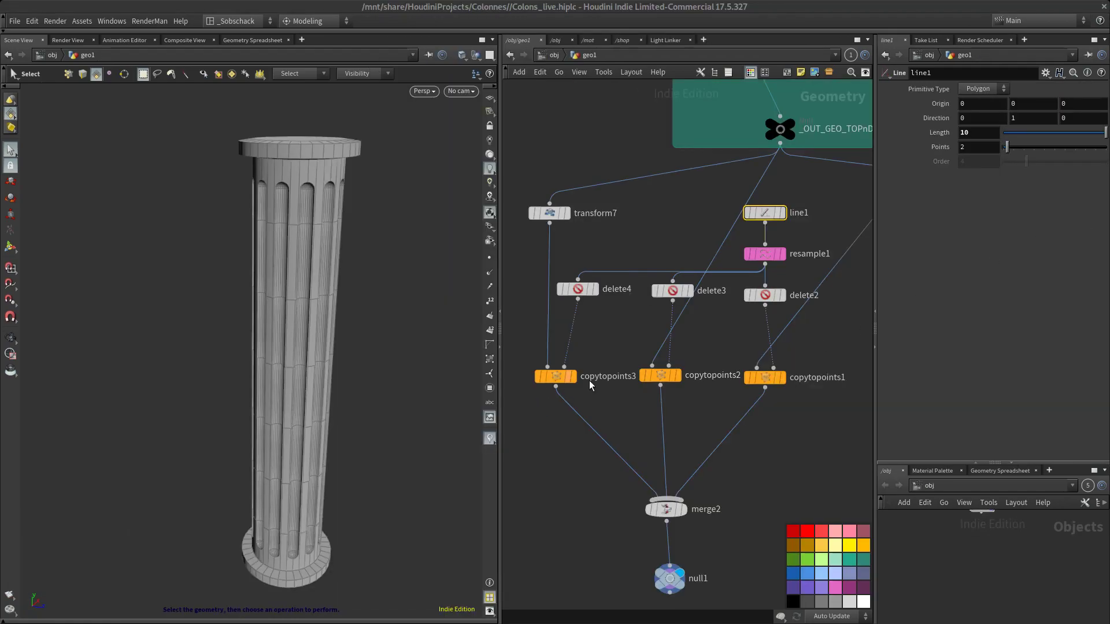
Add a Copy Stamp node beside copytopoints2 in the network
middle_click(655, 378)
middle_drag(695, 407, 568, 384)
drag(642, 353, 747, 355)
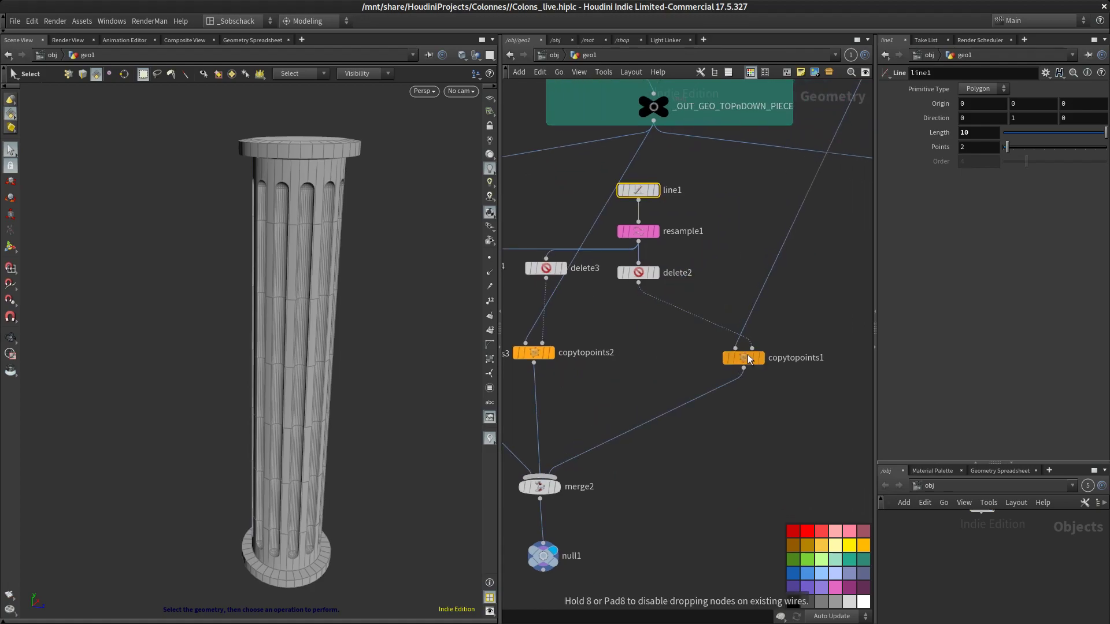
middle_drag(680, 376, 748, 373)
scroll(731, 353, up, 3)
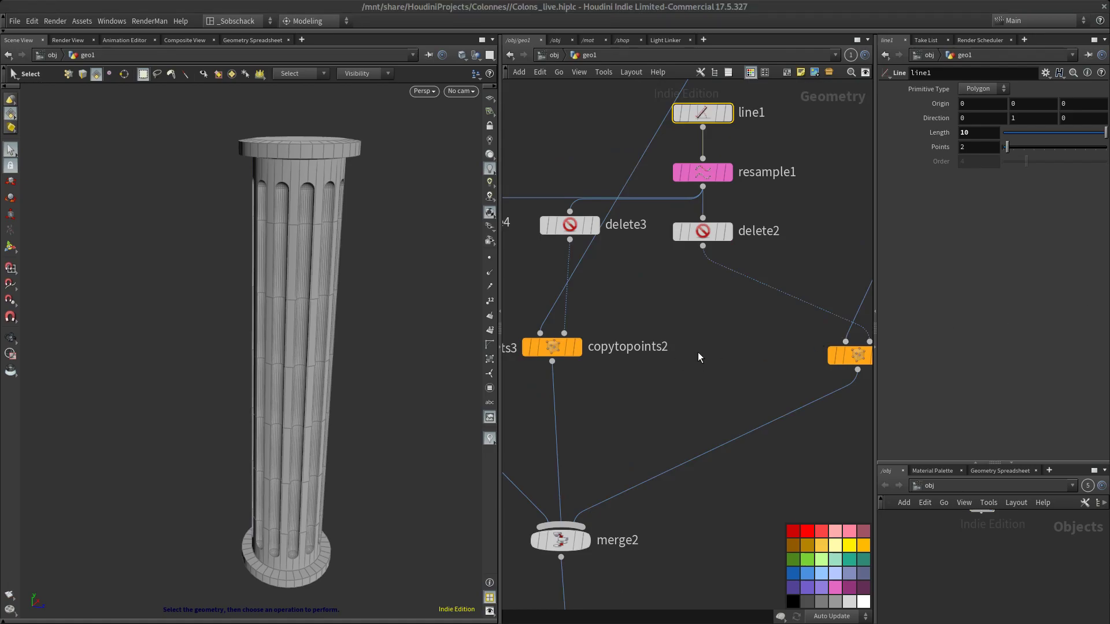
key(Tab)
text(copy)
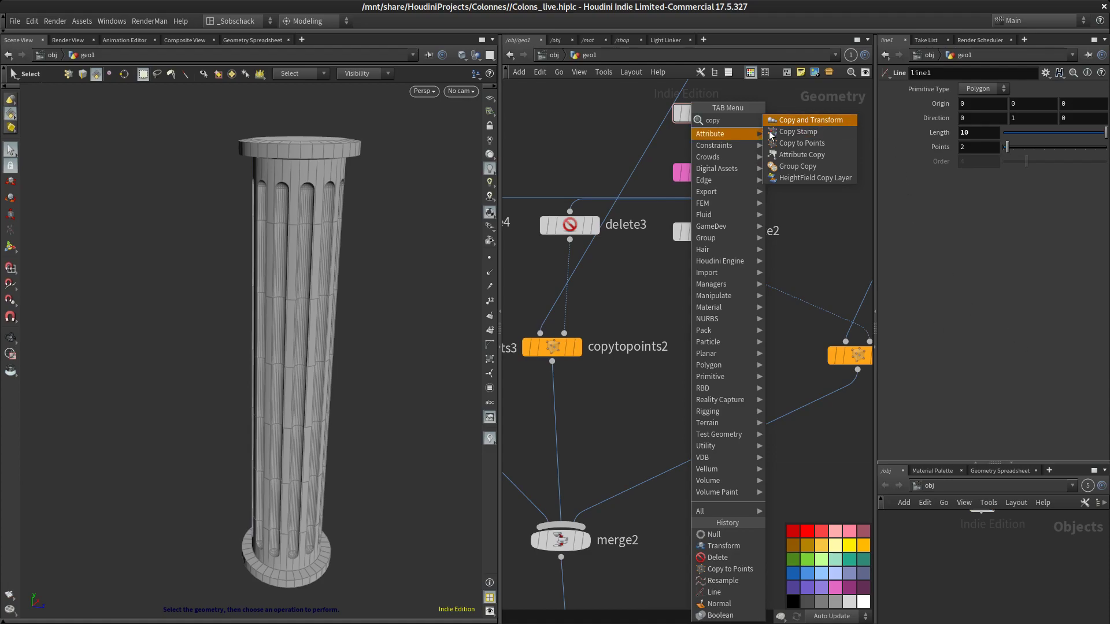
key(Return)
click(723, 341)
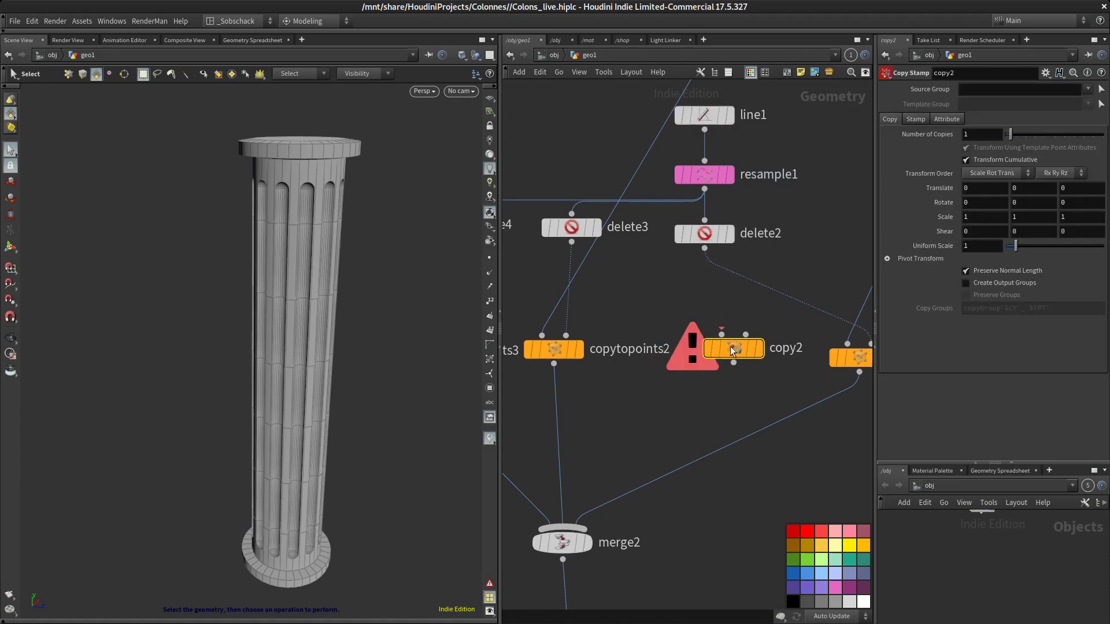
Open the Copy Stamp node's stamp settings and name the first stamp variable rienty
click(557, 349)
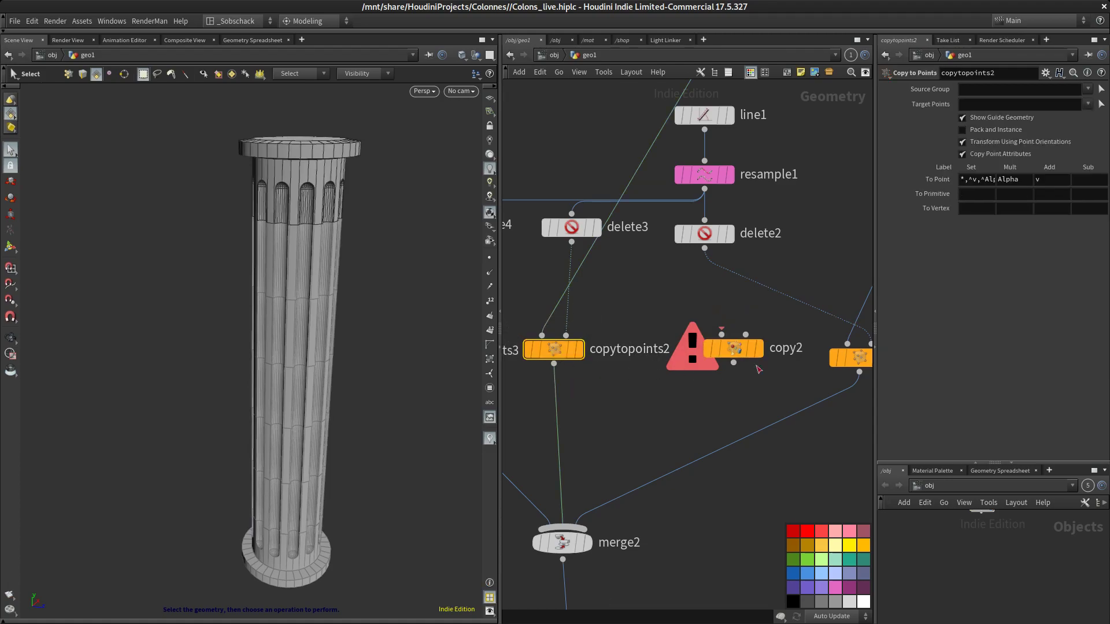
click(737, 357)
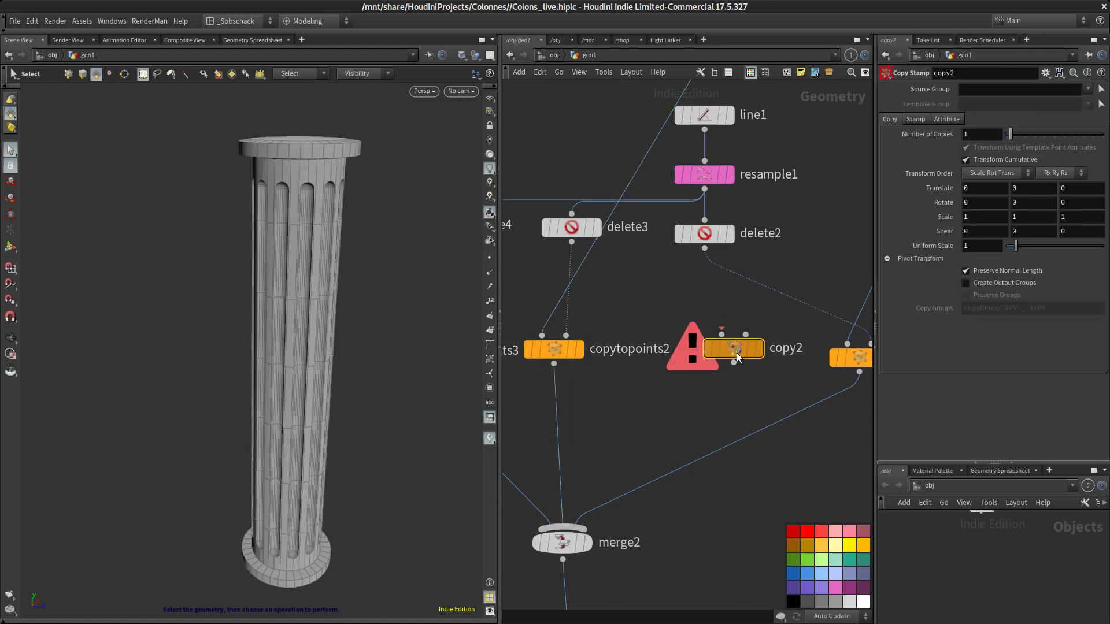
click(918, 119)
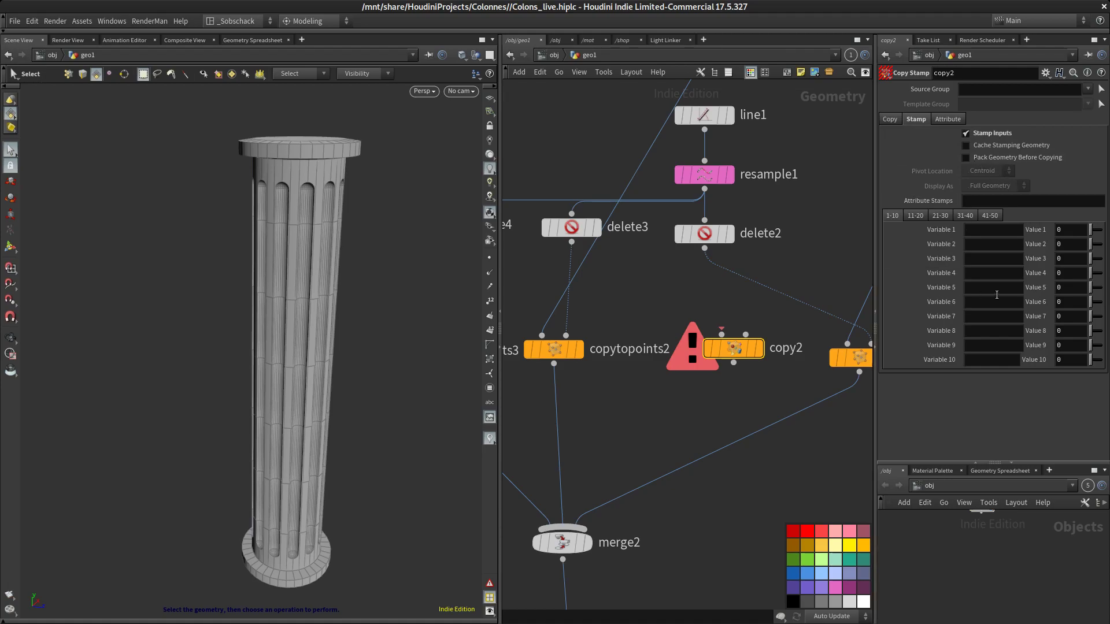
drag(876, 301, 821, 301)
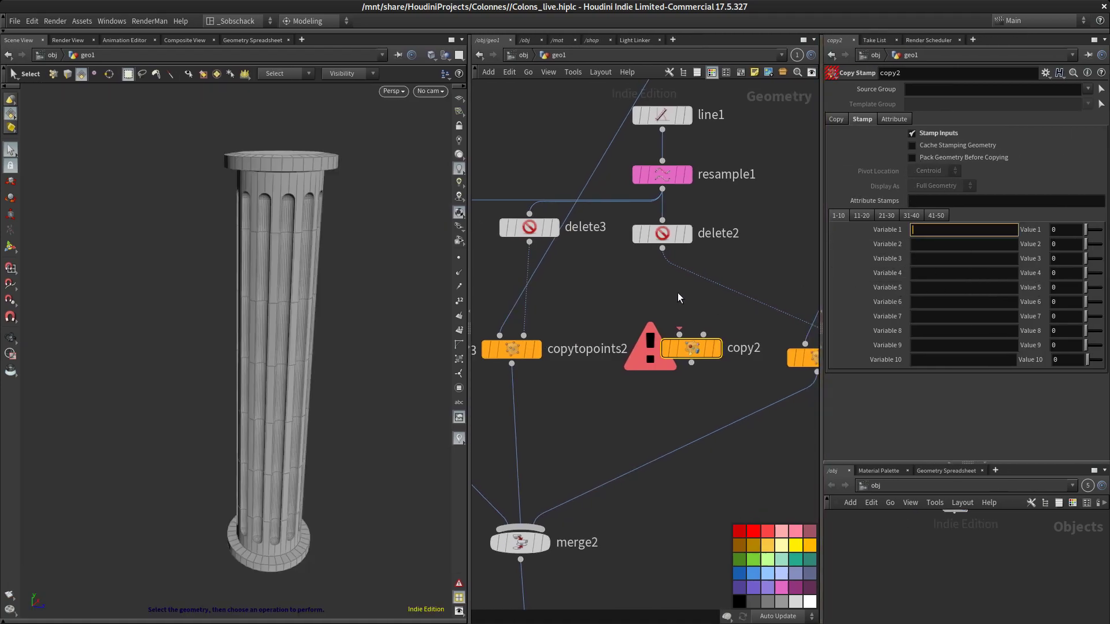
middle_drag(678, 293, 616, 297)
click(985, 228)
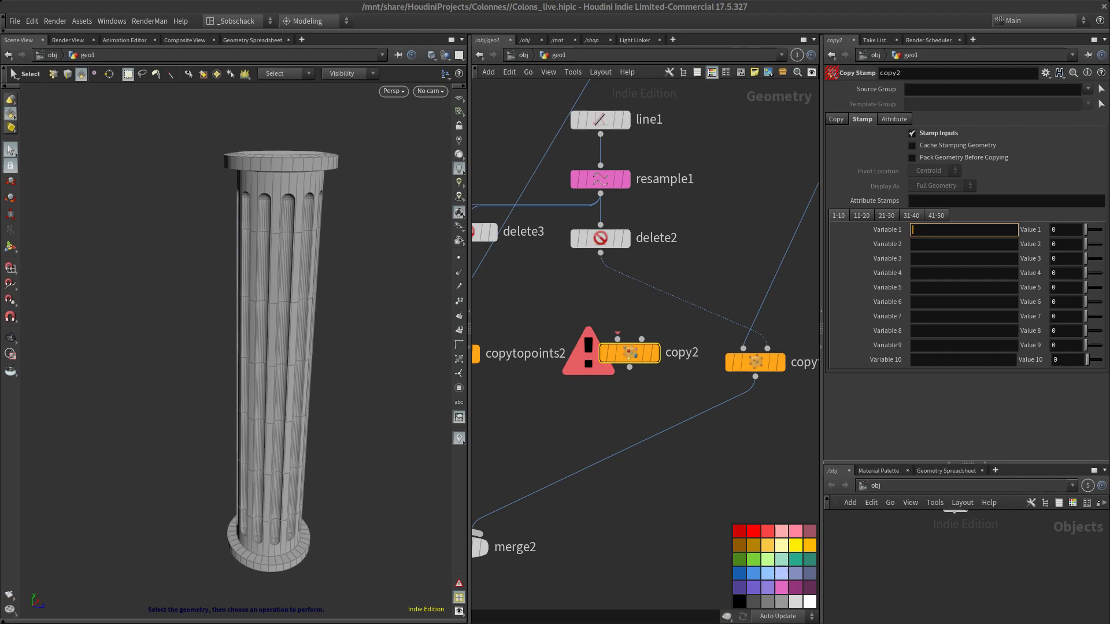
click(631, 357)
click(957, 230)
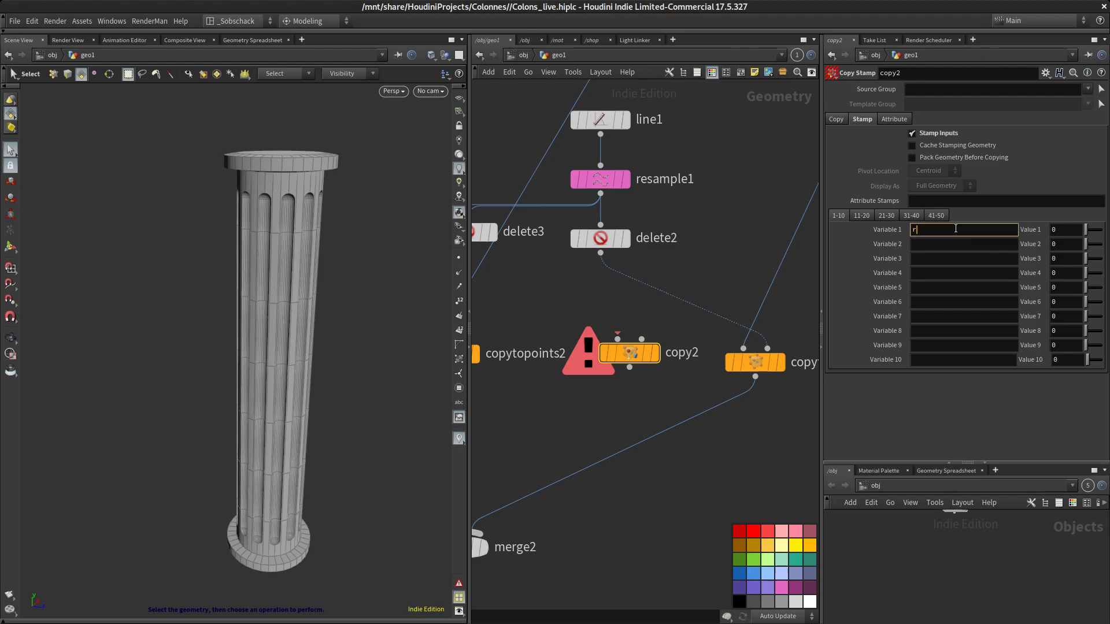
key(Return)
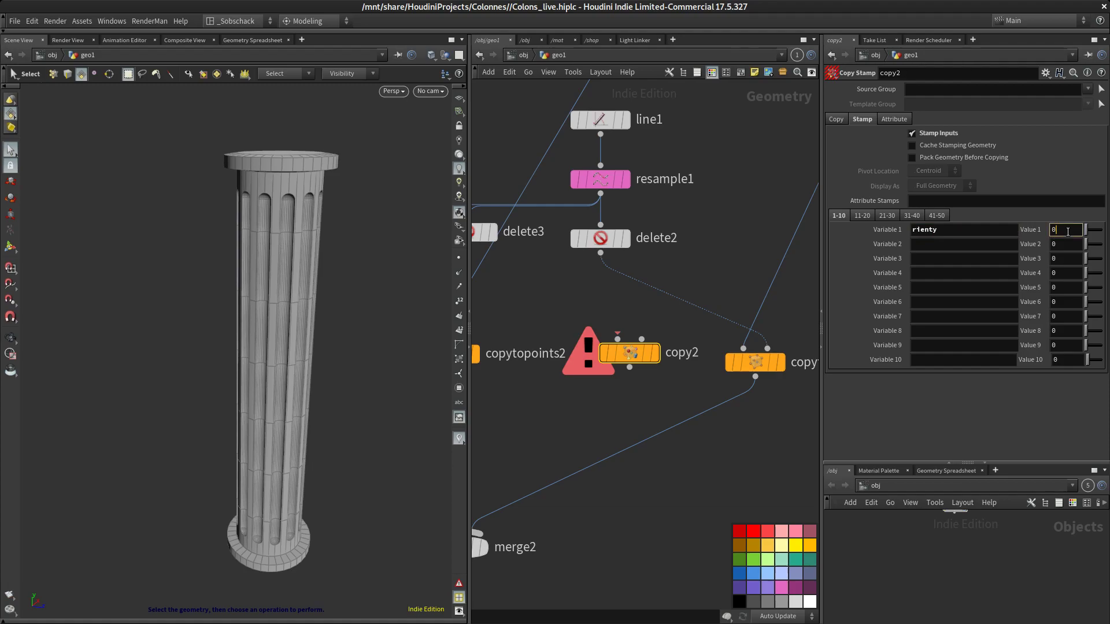
Set the first stamp value's expression to fit01(rand($PT), -2, 2)
key(alt+e)
drag(974, 120, 508, 242)
key(ctrl+a)
text(fit01(rand($PT+ch("../piecesOrientSeedParn")), -2, 2))
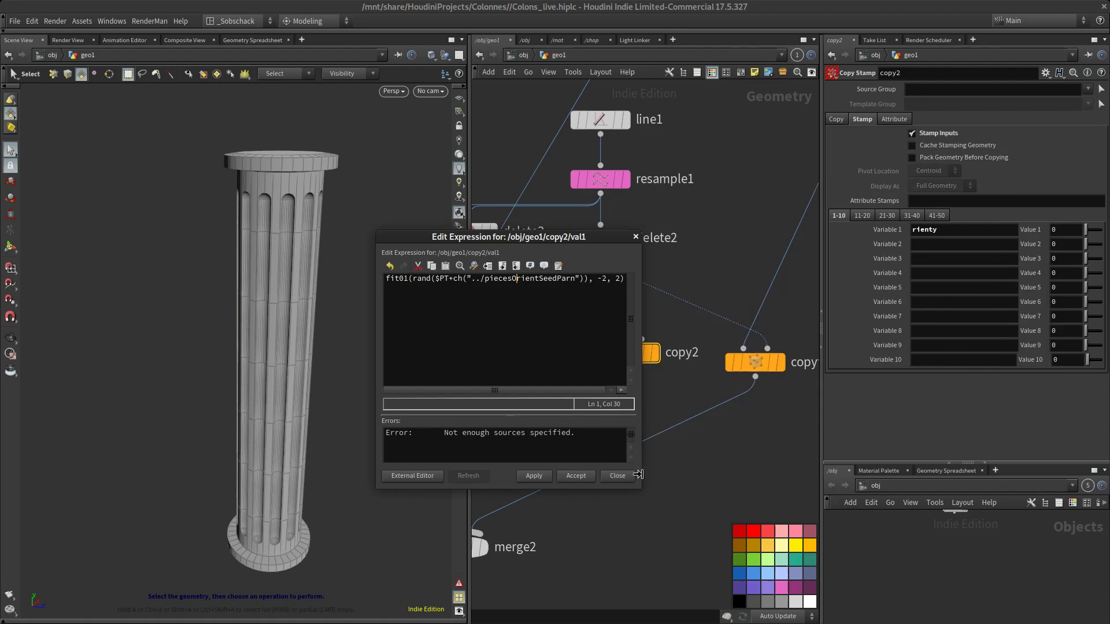
drag(640, 484, 801, 507)
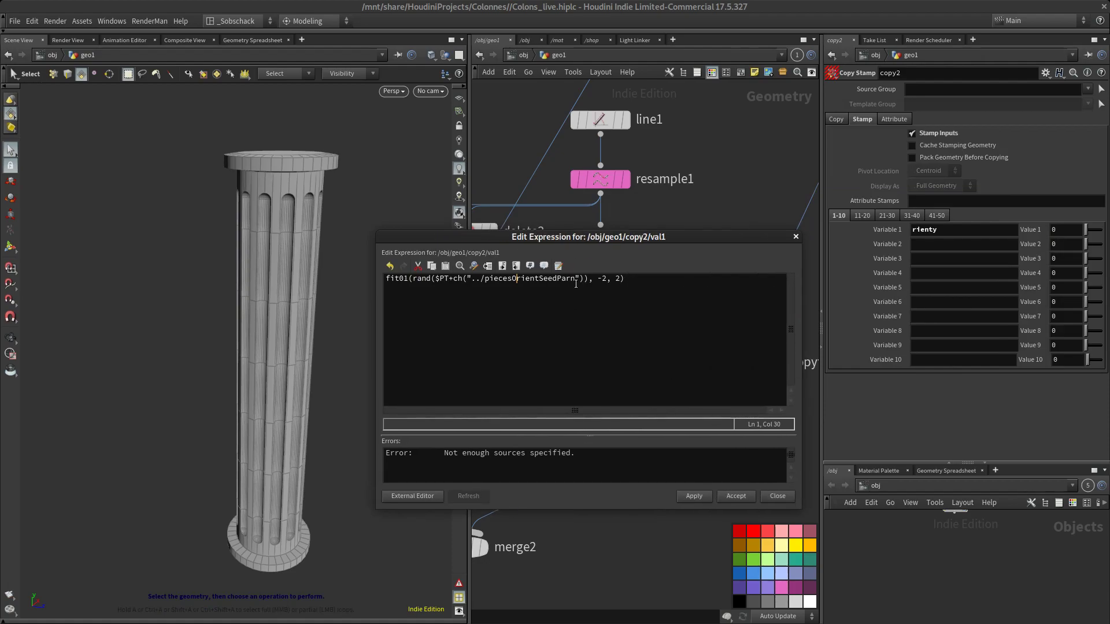
drag(585, 280, 467, 284)
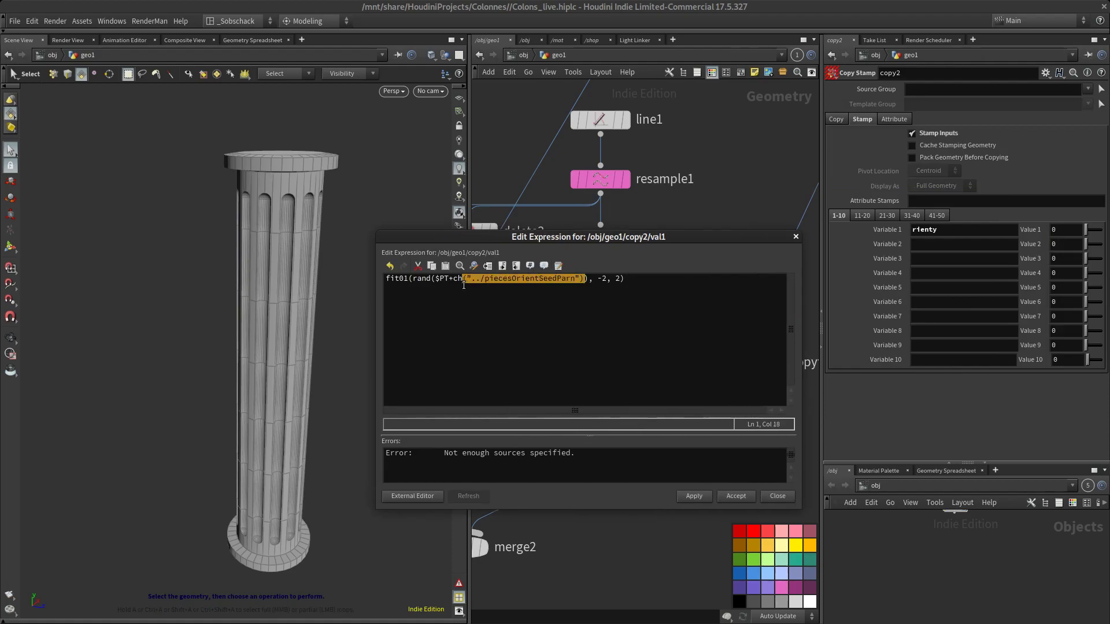
key(BackSpace)
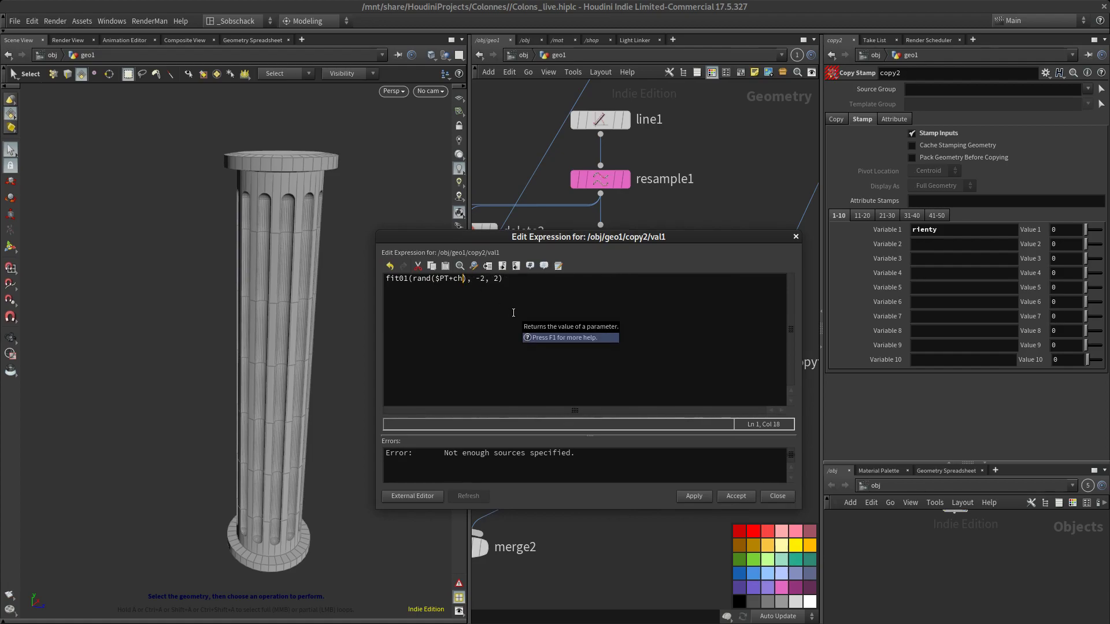
key(BackSpace)
key(BackSpace)
key(BackSpace)
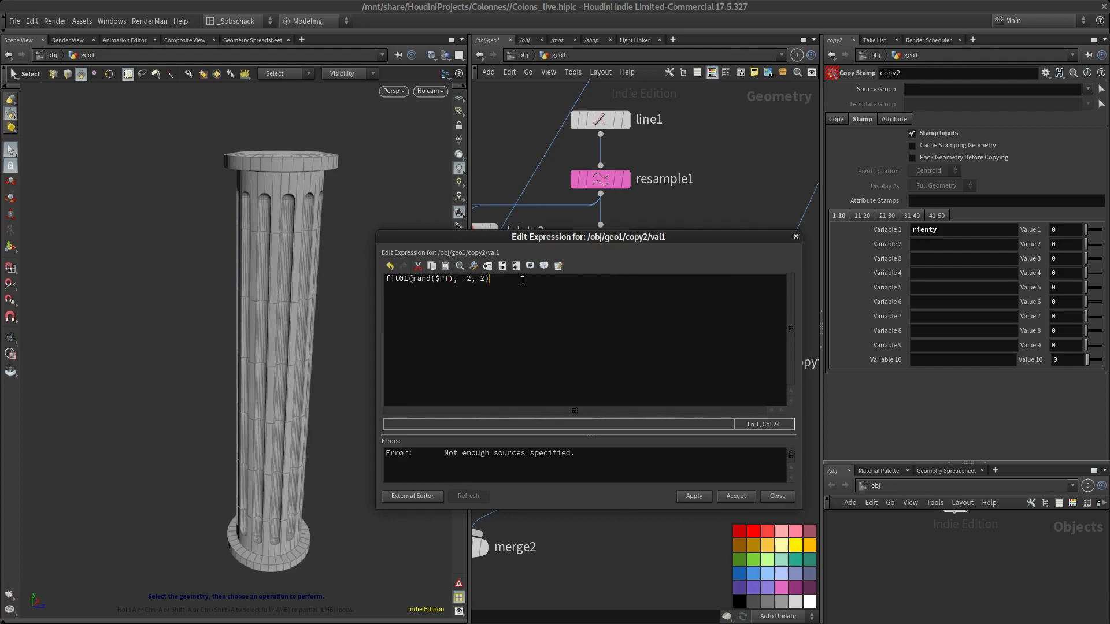
drag(578, 237, 661, 207)
click(746, 440)
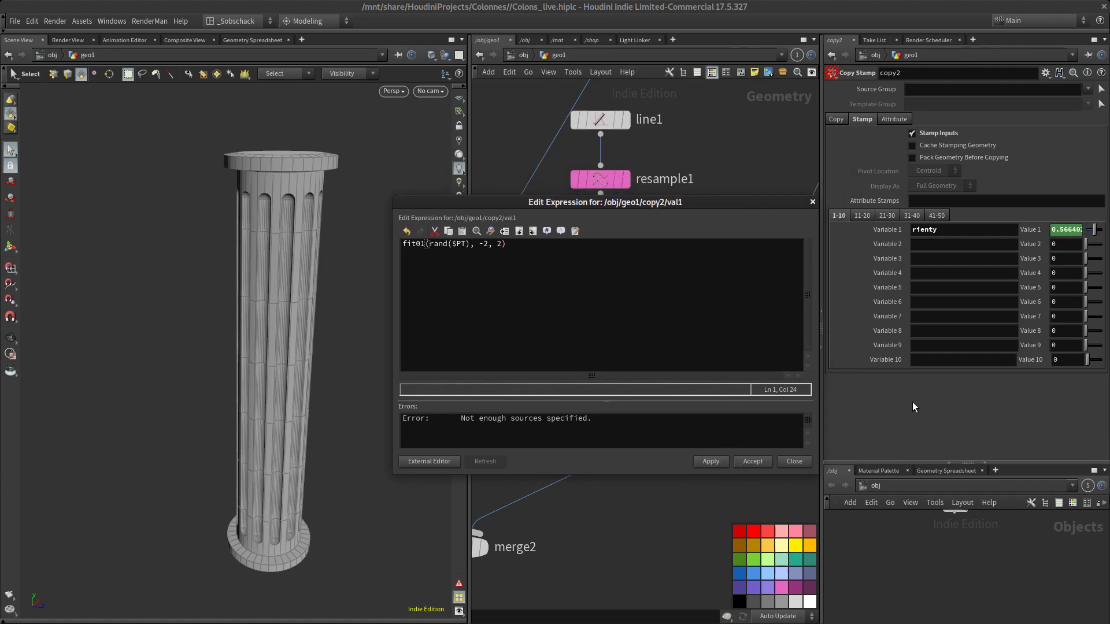
click(813, 203)
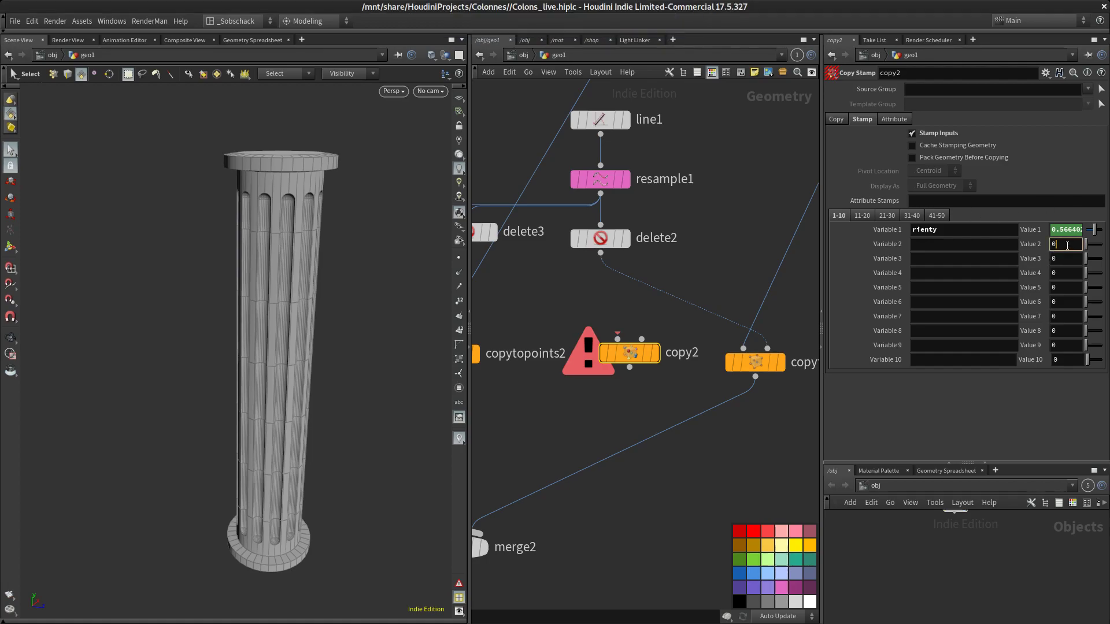
Set the second stamp value's expression to fit01(rand($PT), -0.5, 0.5)
key(alt+e)
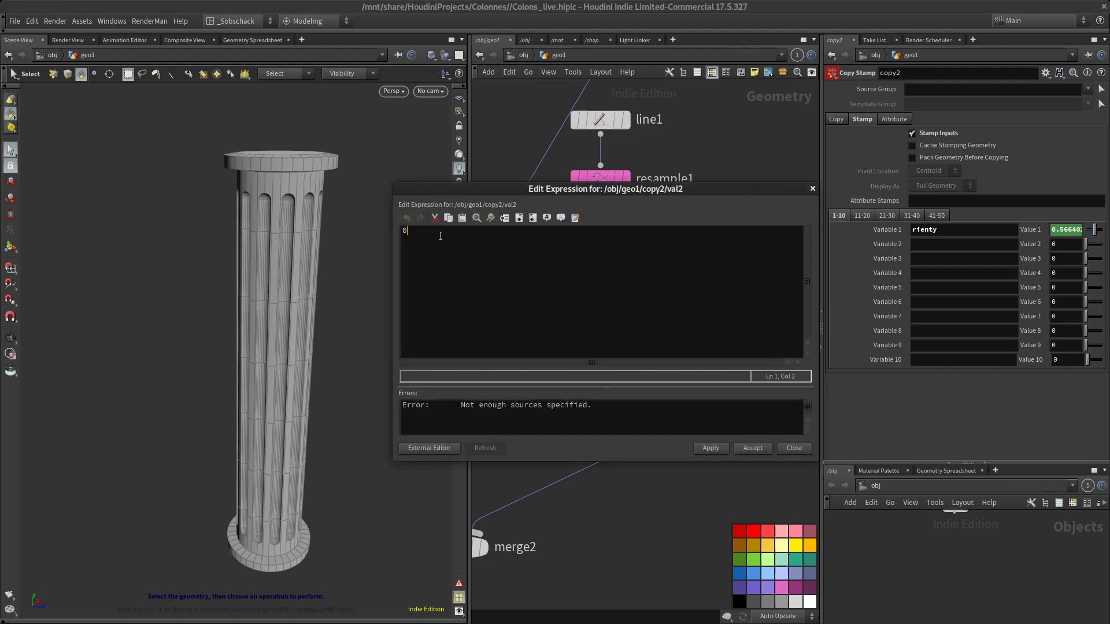
text(fit01(rand($PT), -0.5, 0.5))
drag(573, 198, 443, 216)
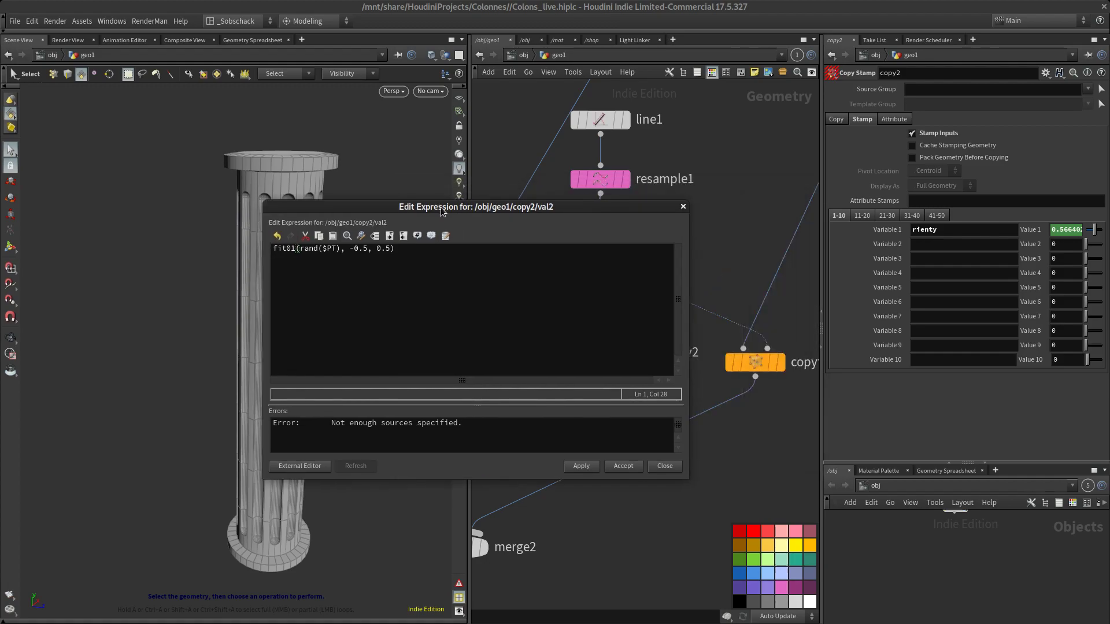
click(591, 465)
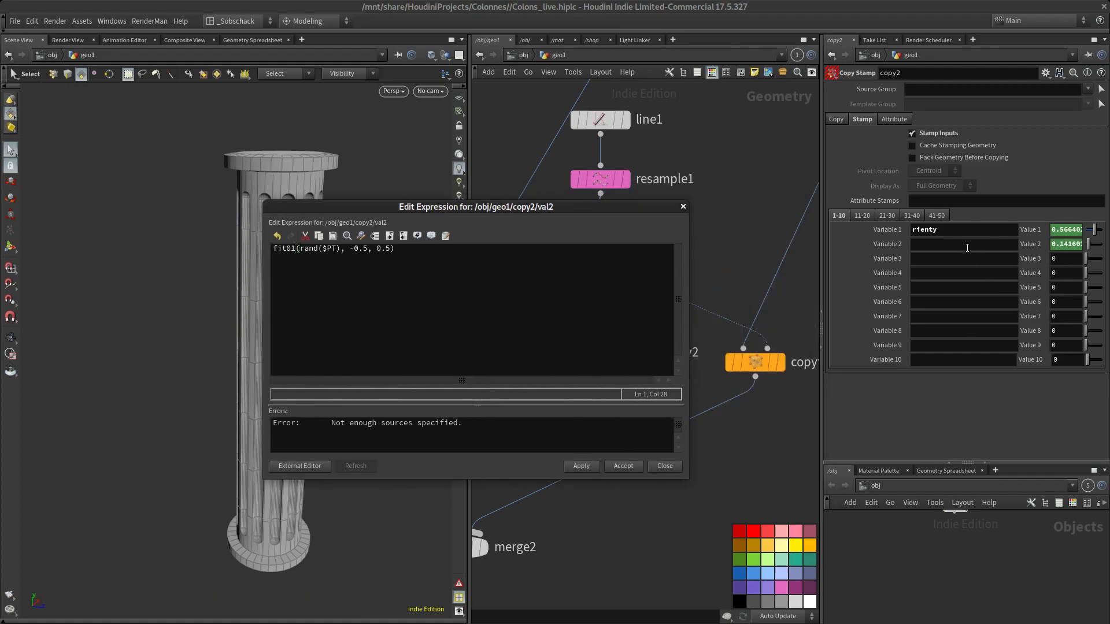
click(624, 466)
Rename the first stamp variable to orienty and name the second stamp variable rientxz
click(911, 230)
text(o)
click(944, 245)
text(rientxz)
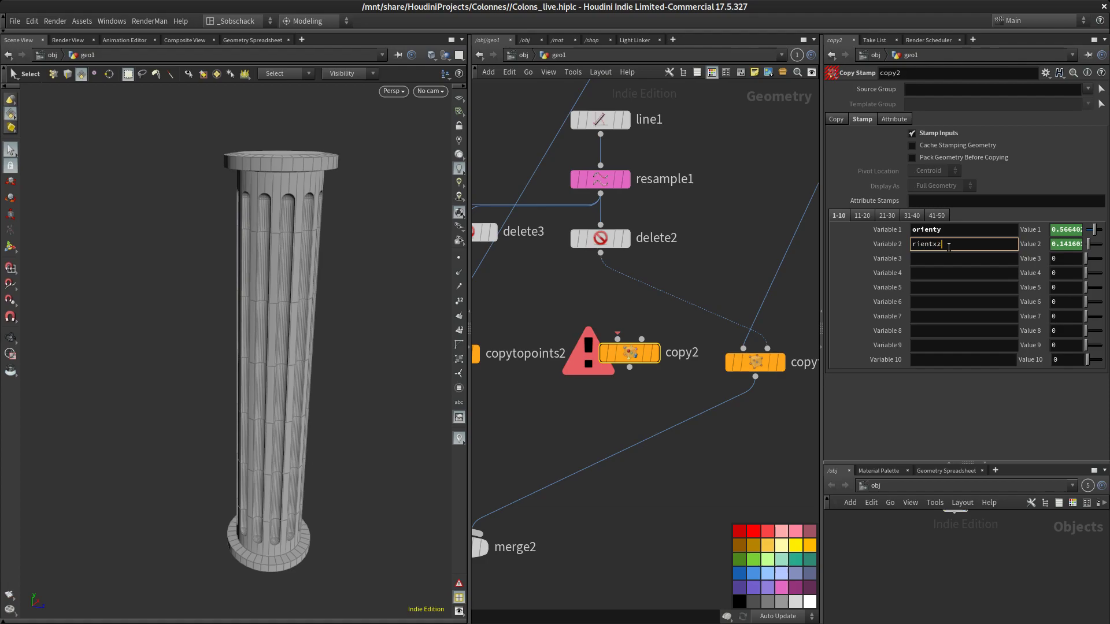
key(Return)
Try to edit the first stamp value's expression and accept it
drag(822, 288, 789, 288)
click(1045, 231)
key(alt+e)
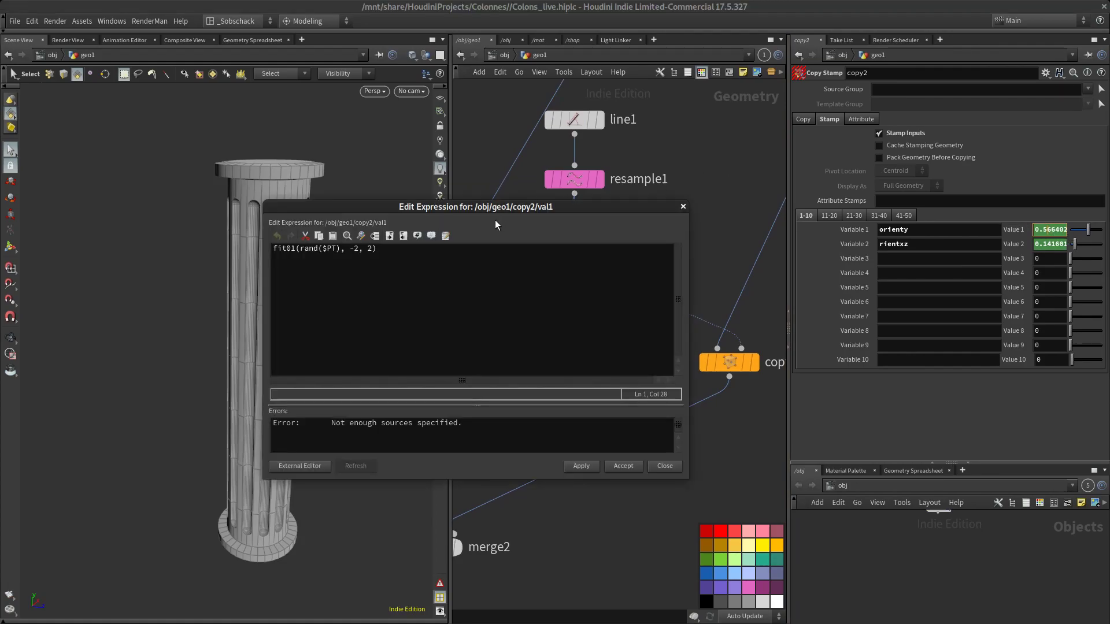
drag(480, 212, 582, 310)
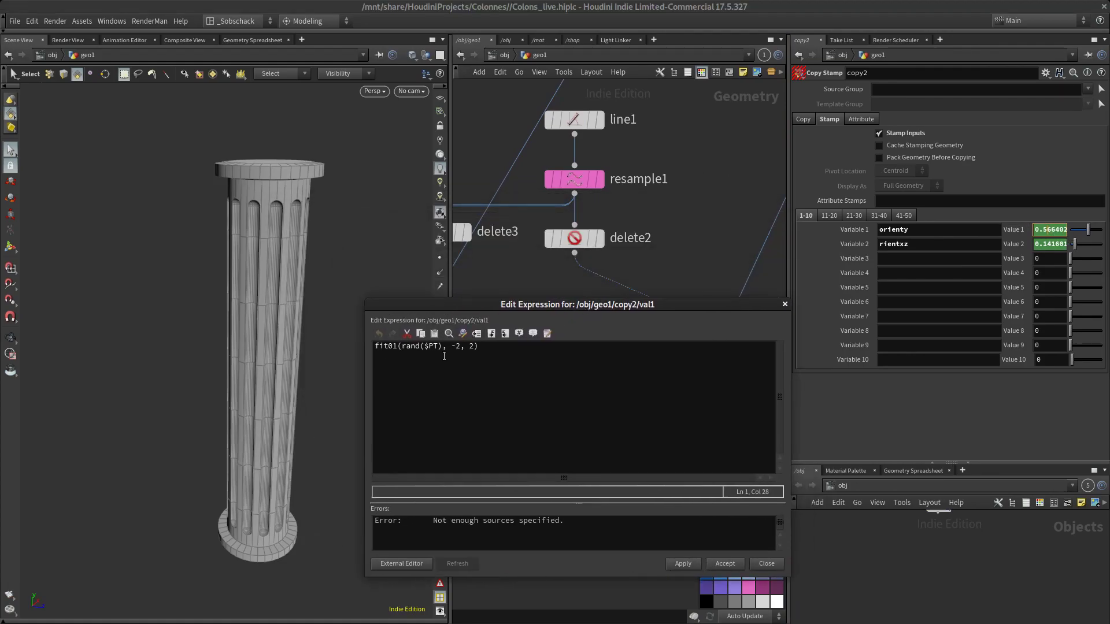
double_click(398, 346)
drag(447, 308, 406, 263)
click(358, 317)
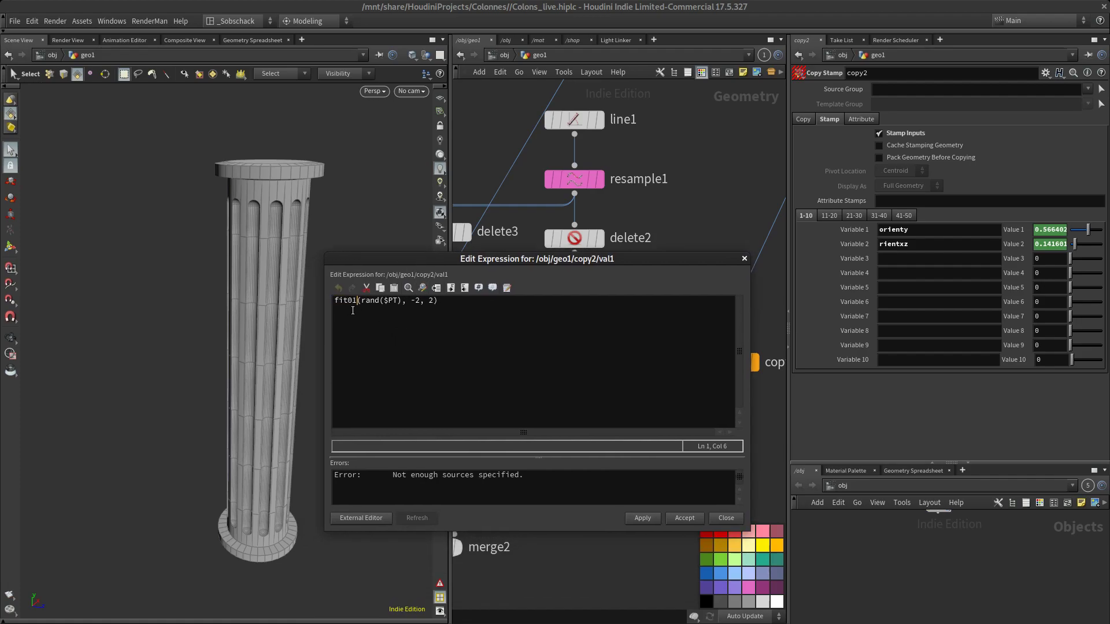
click(413, 301)
text(-)
click(456, 304)
click(374, 300)
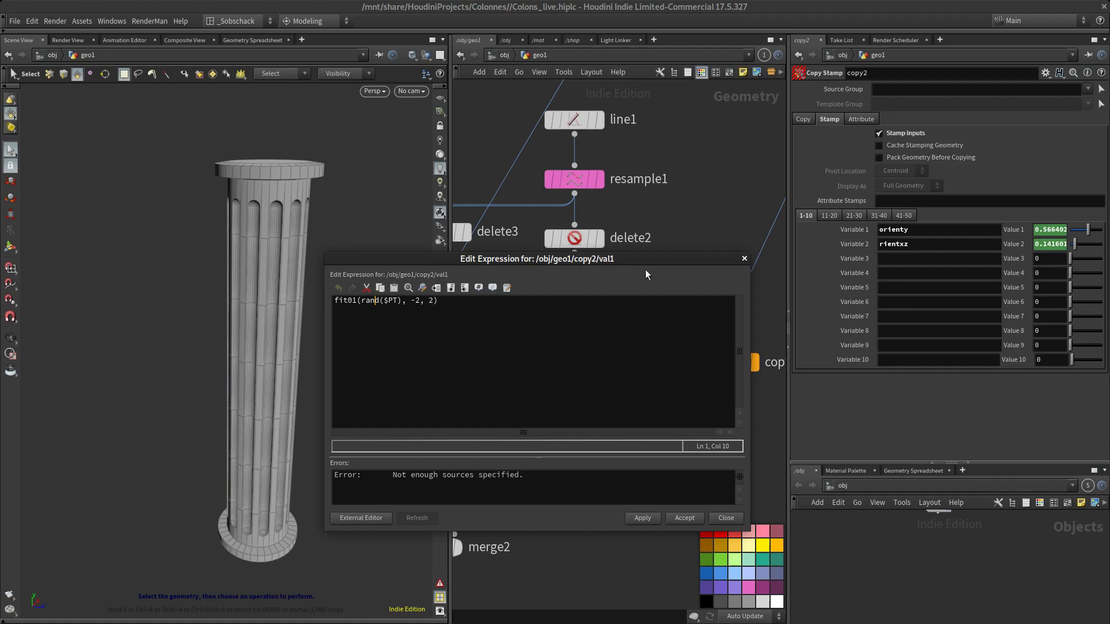
drag(592, 259, 582, 379)
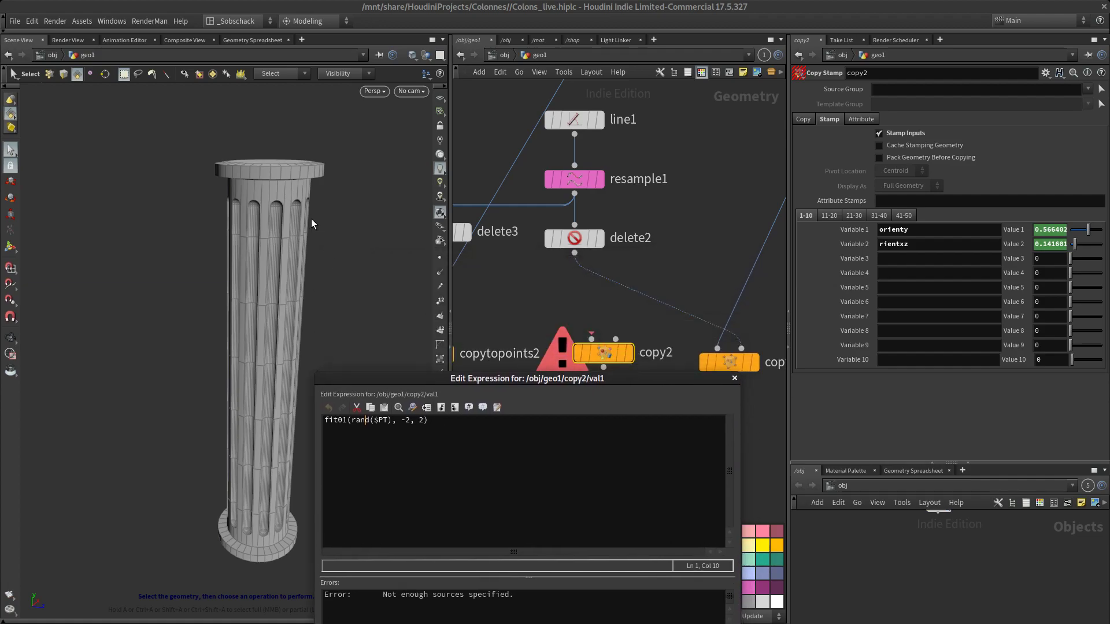
drag(469, 379, 428, 296)
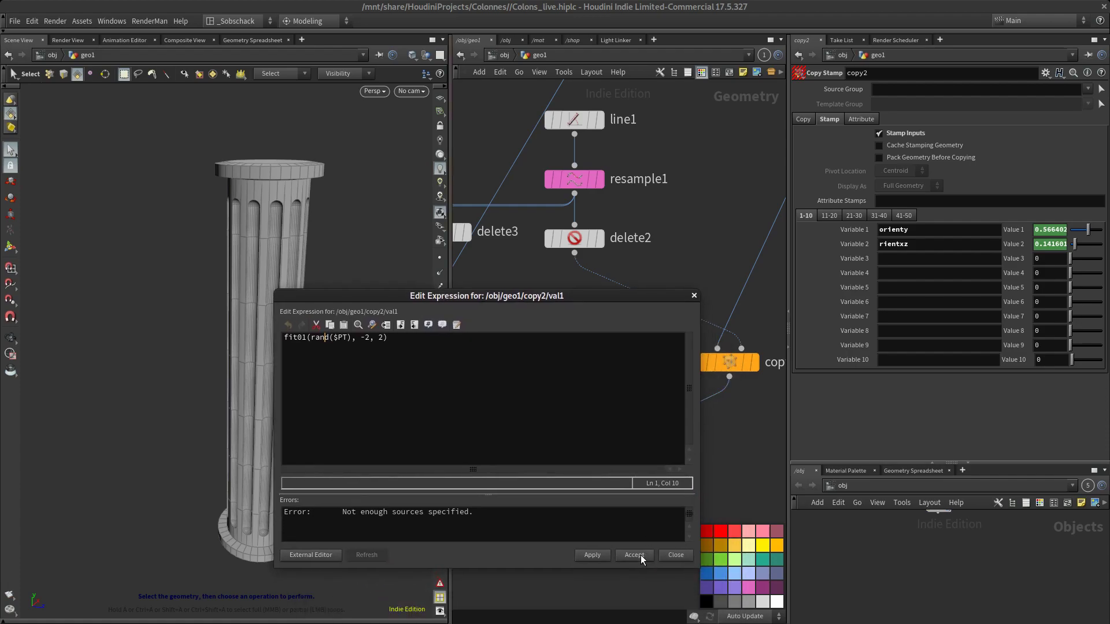
click(640, 555)
Move the Copy Stamp node lower in the network to make room above it
middle_drag(647, 324, 762, 302)
scroll(655, 270, down, 2)
scroll(655, 270, down, 1)
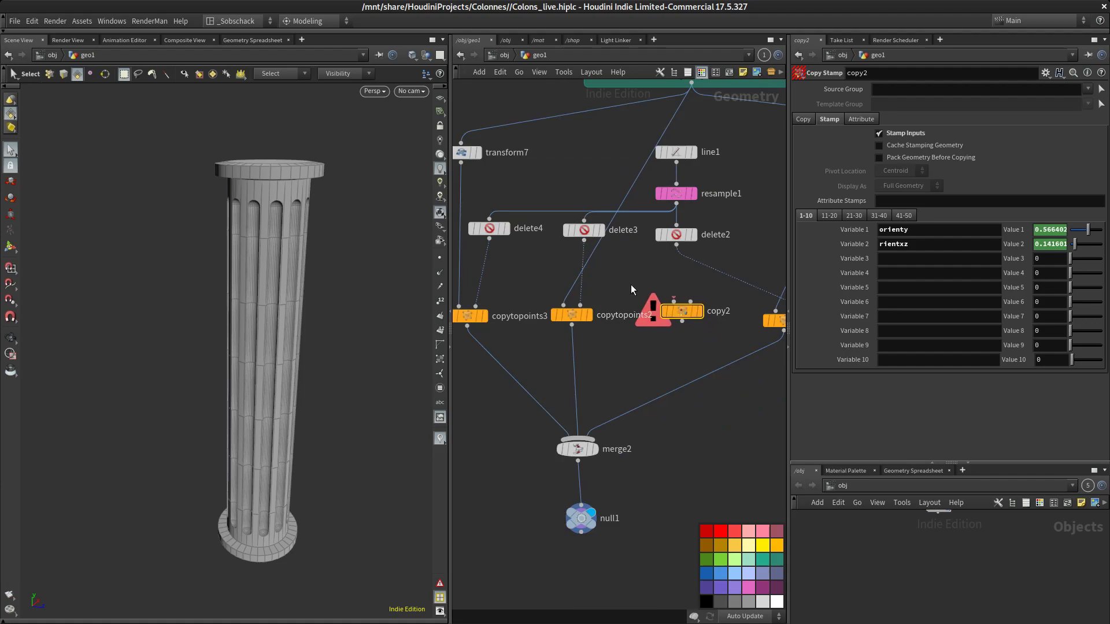
scroll(601, 238, down, 3)
middle_drag(607, 244, 580, 282)
scroll(581, 312, up, 2)
click(628, 320)
drag(630, 316, 629, 338)
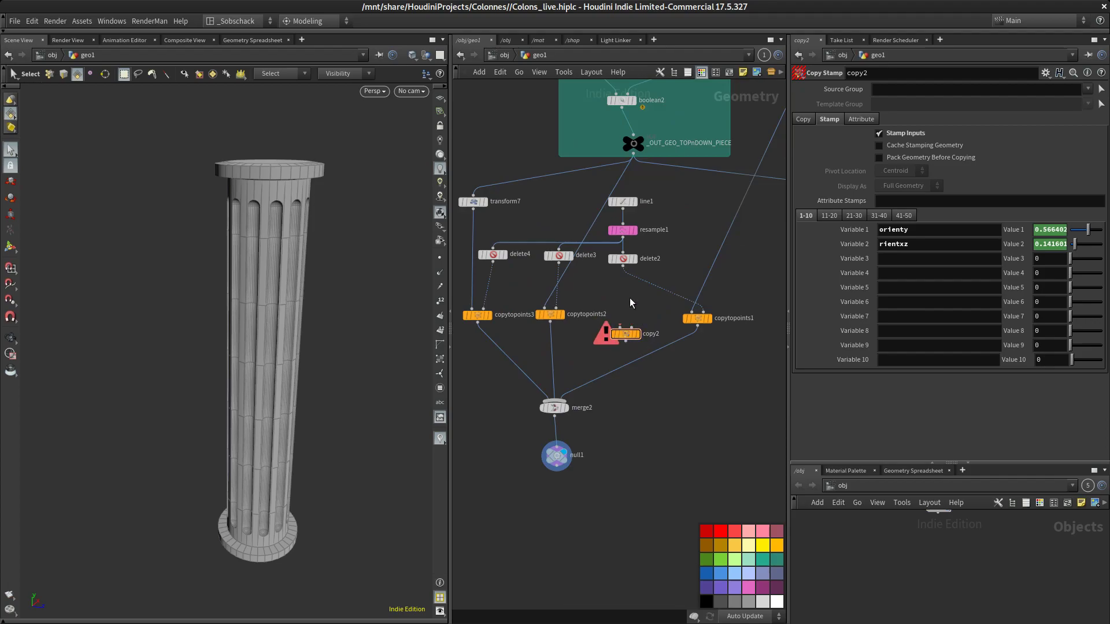
Add a Transform node in the network just above the Copy Stamp node
key(Tab)
text(tran)
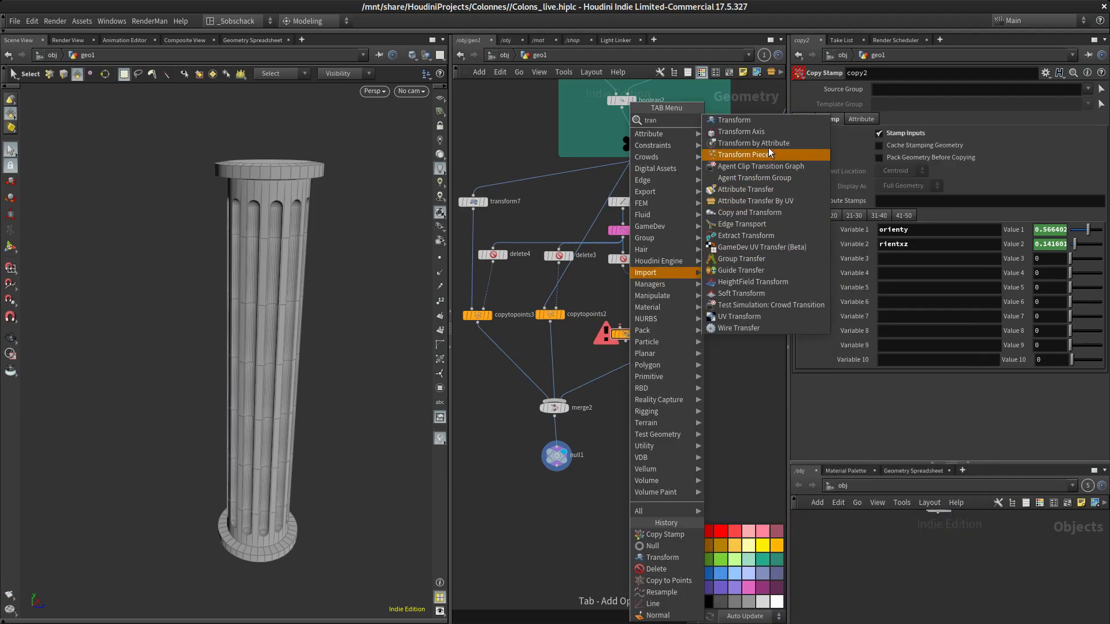
click(757, 121)
click(616, 305)
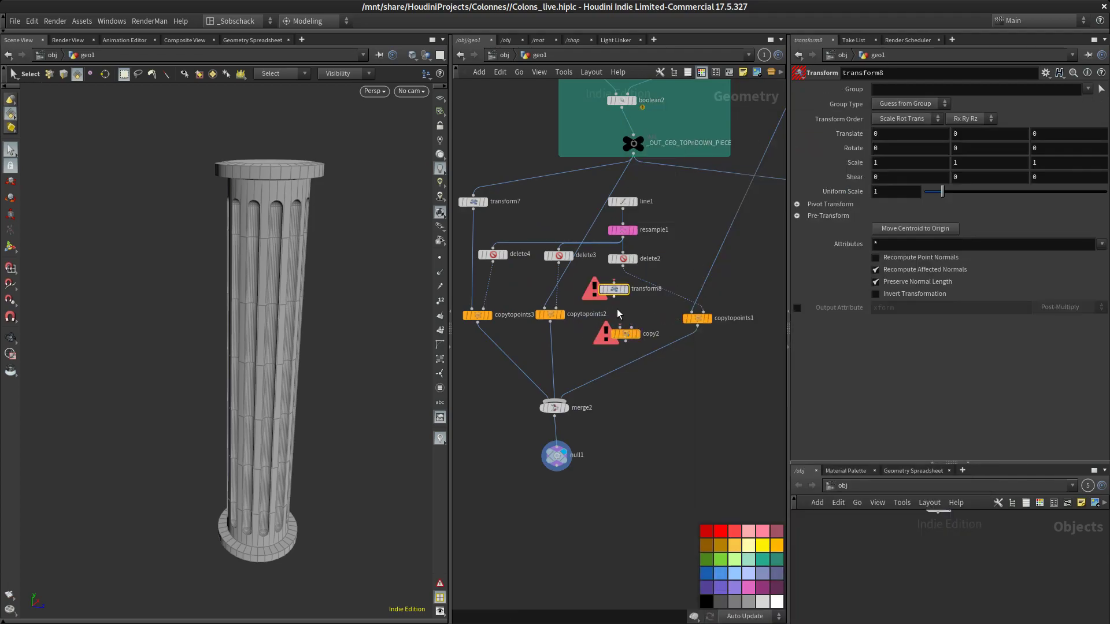
Wire the top-and-down piece output into the new Transform node and feed the Transform into the Copy Stamp node
scroll(617, 305, up, 3)
drag(618, 281, 619, 303)
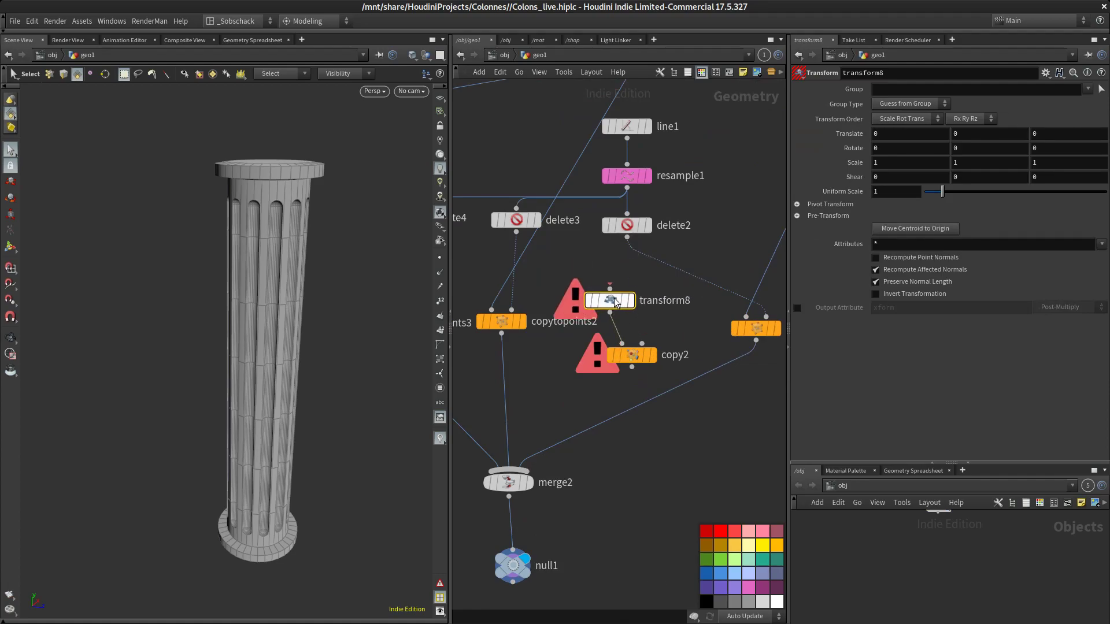
middle_drag(536, 285, 574, 287)
scroll(627, 186, down, 3)
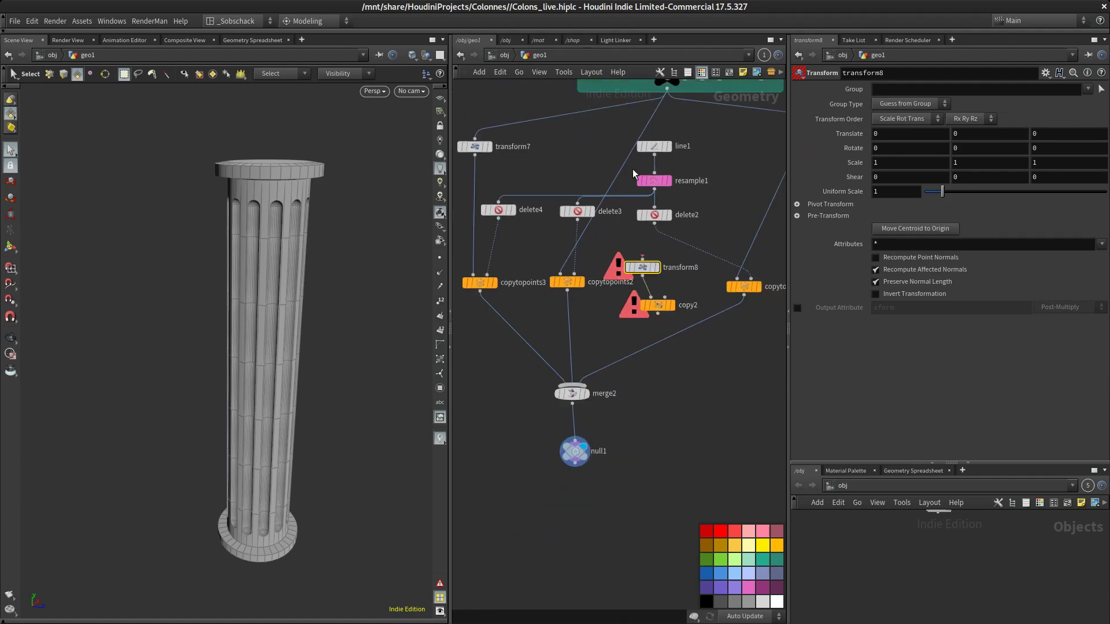
drag(660, 106, 636, 250)
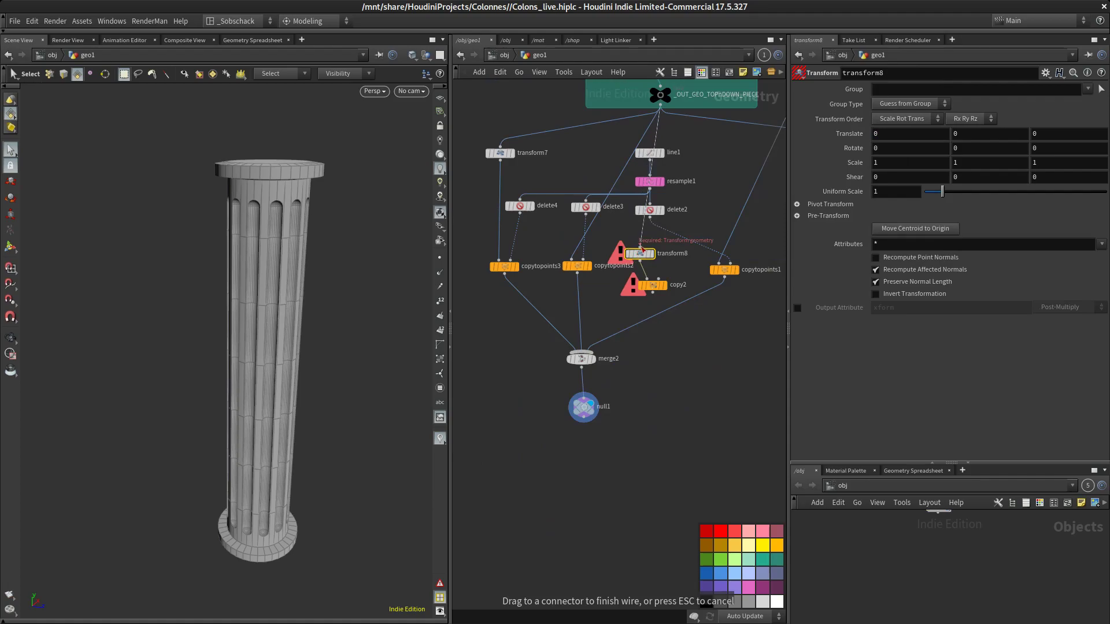
click(641, 250)
scroll(644, 252, up, 3)
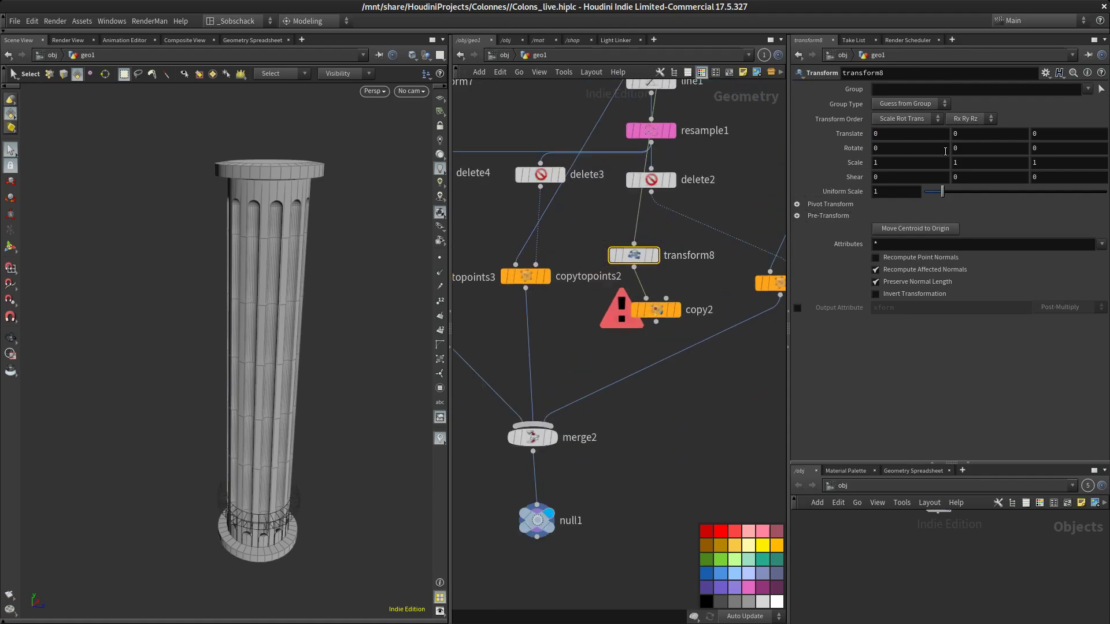
drag(934, 147, 911, 149)
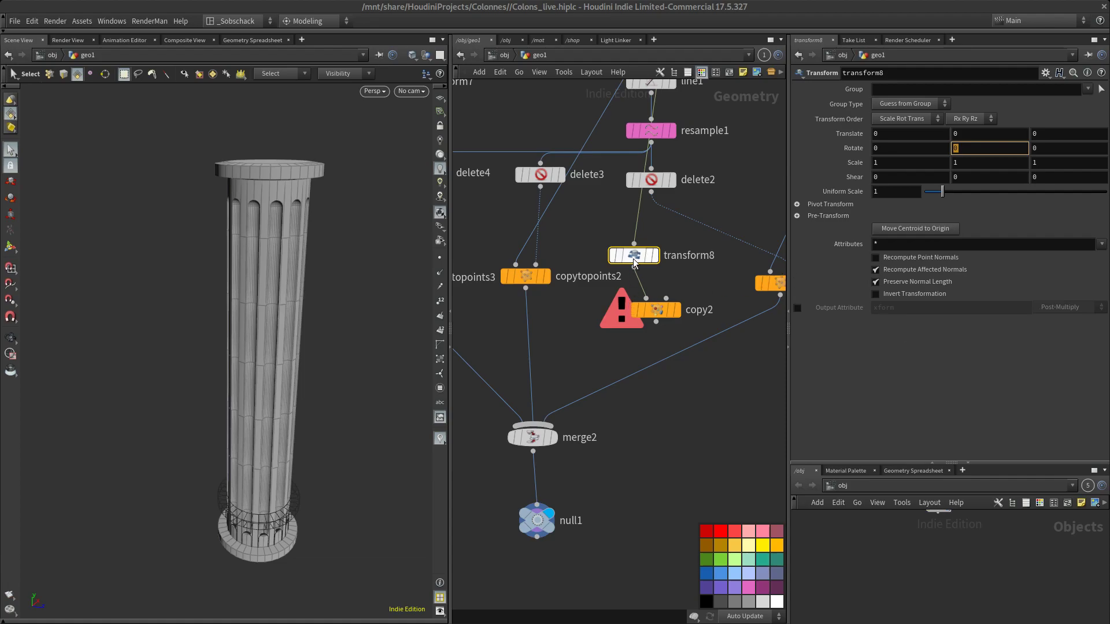
drag(661, 317, 647, 314)
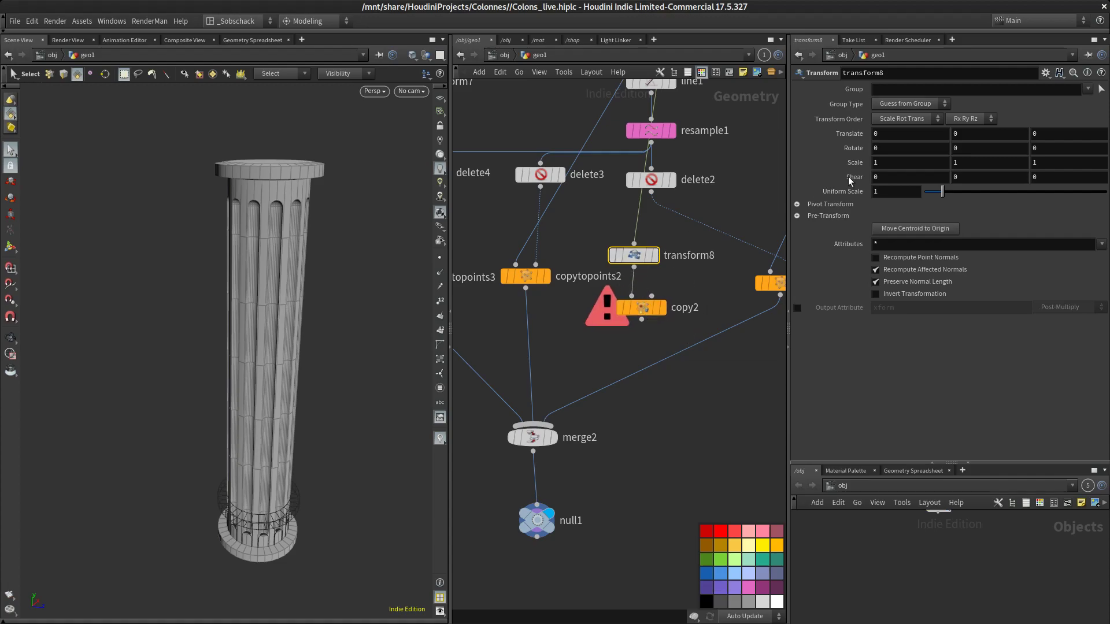
Set the Transform node's Translate Y expression to stamp("../copy2/", "orienty", "1") and apply it
click(996, 133)
key(alt+e)
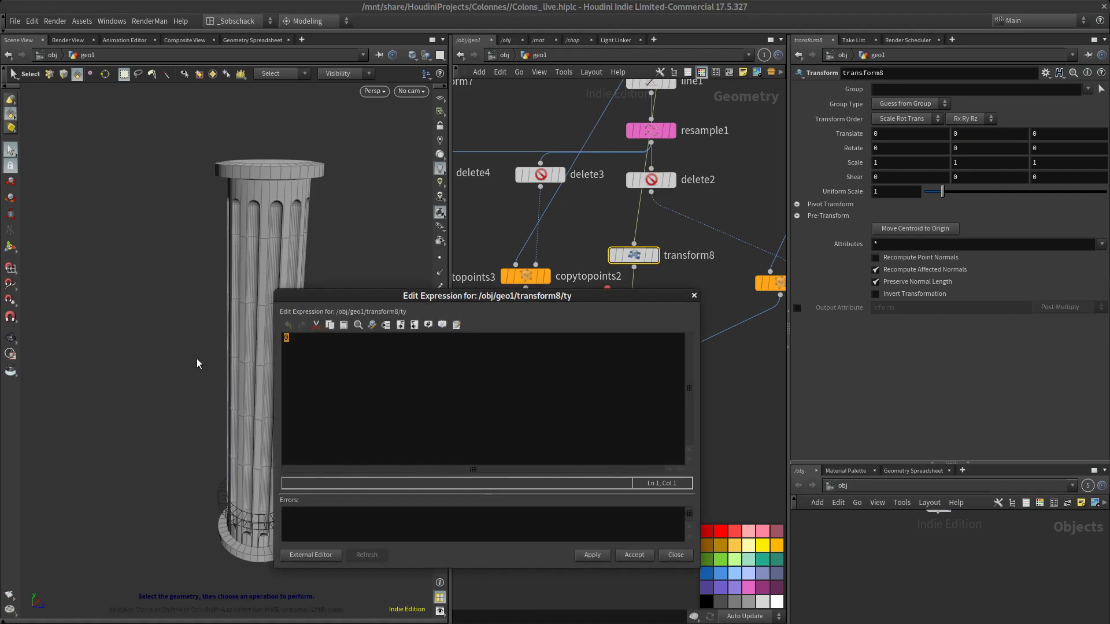
text(stamp)
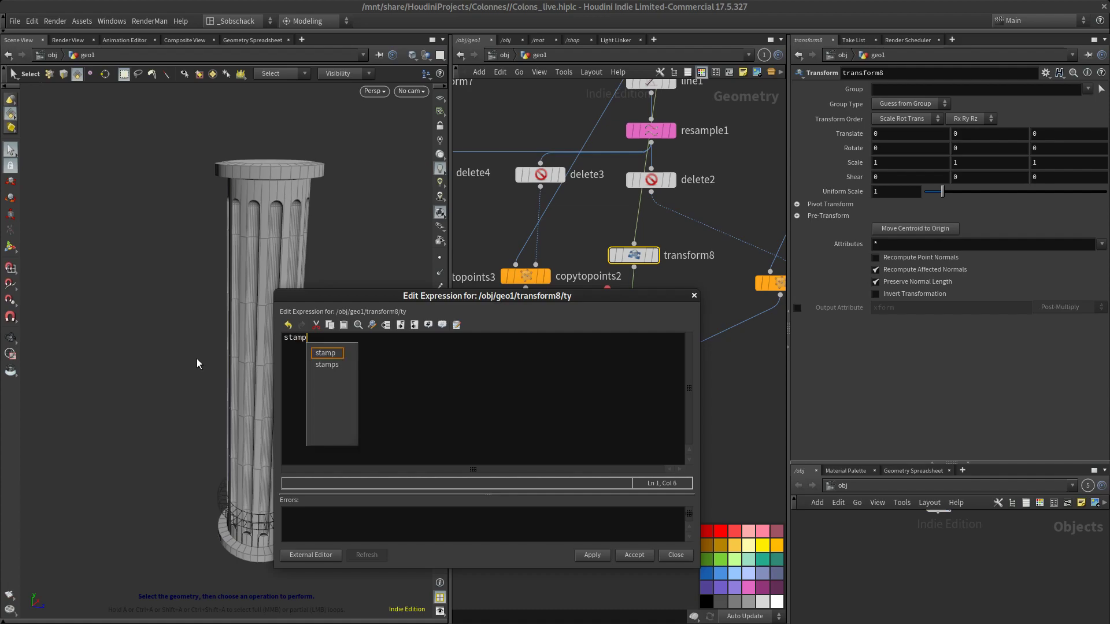
text(()
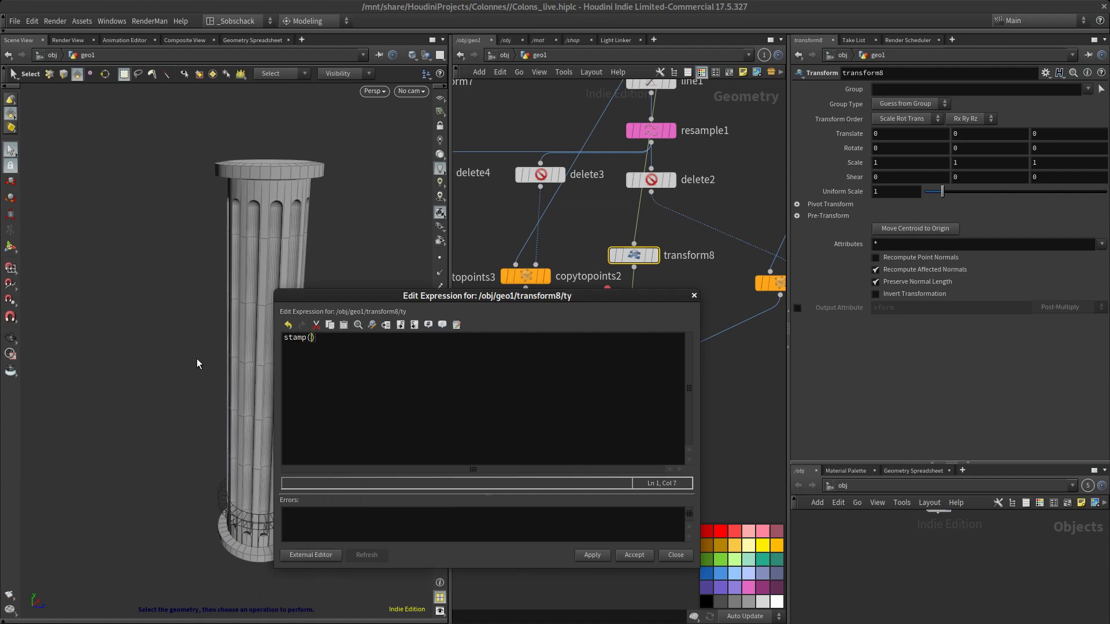
text("../)
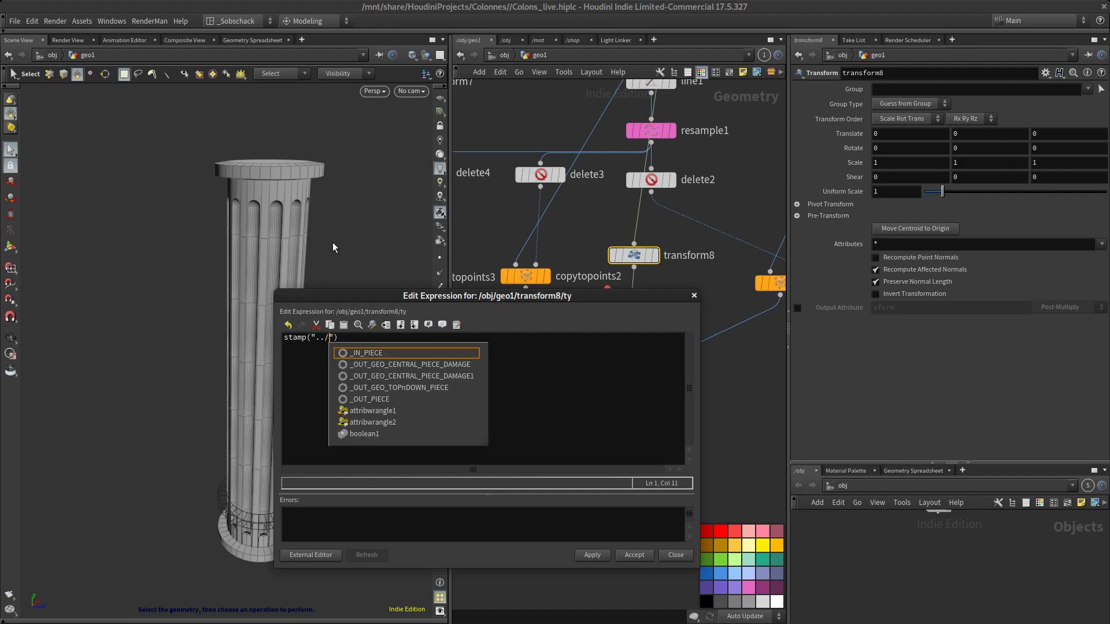
drag(376, 295, 174, 188)
key(Right)
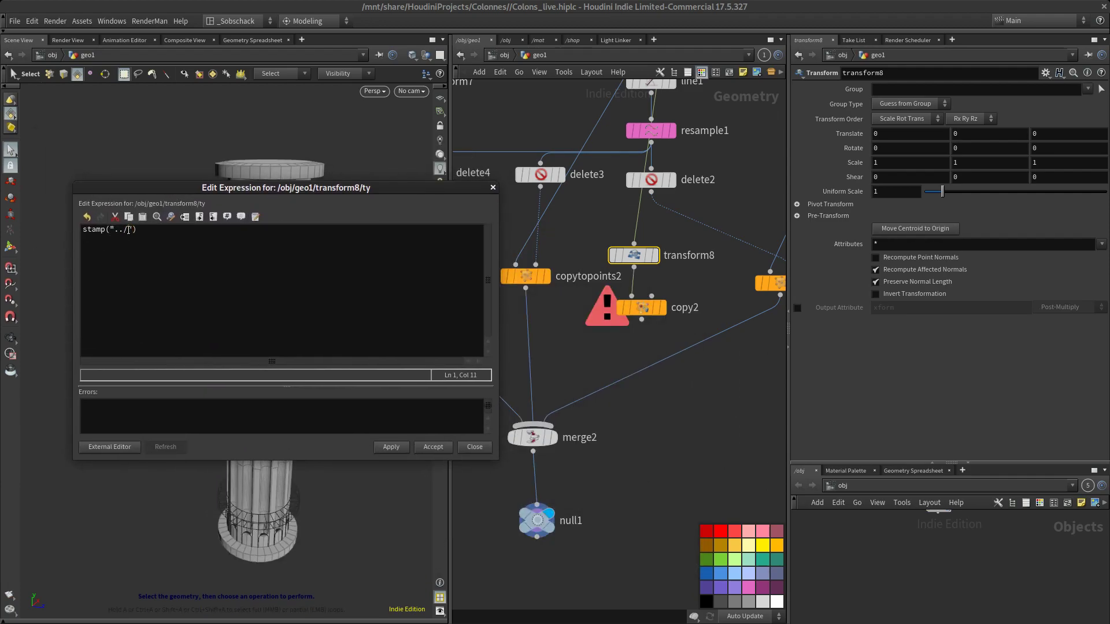
text(cop)
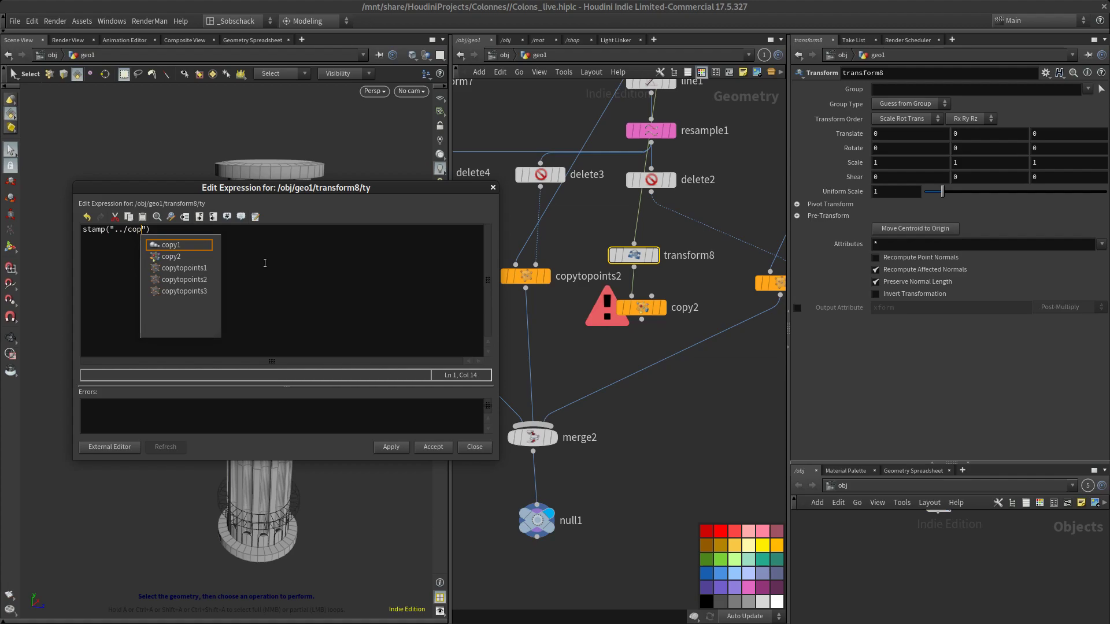
click(200, 261)
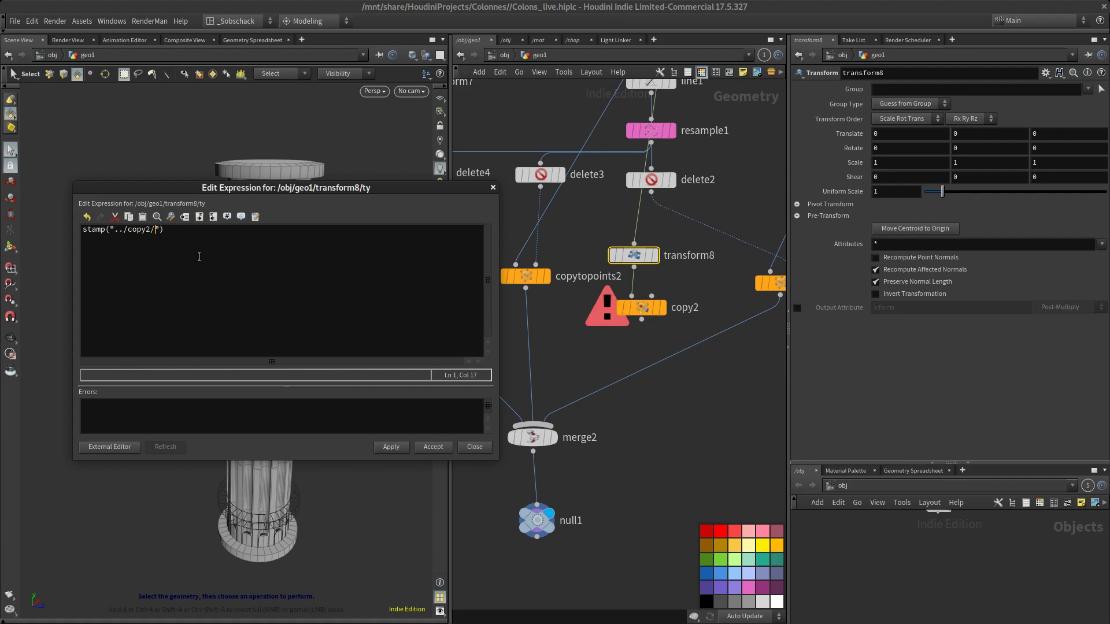
text(/)
key(Right)
text(, "")
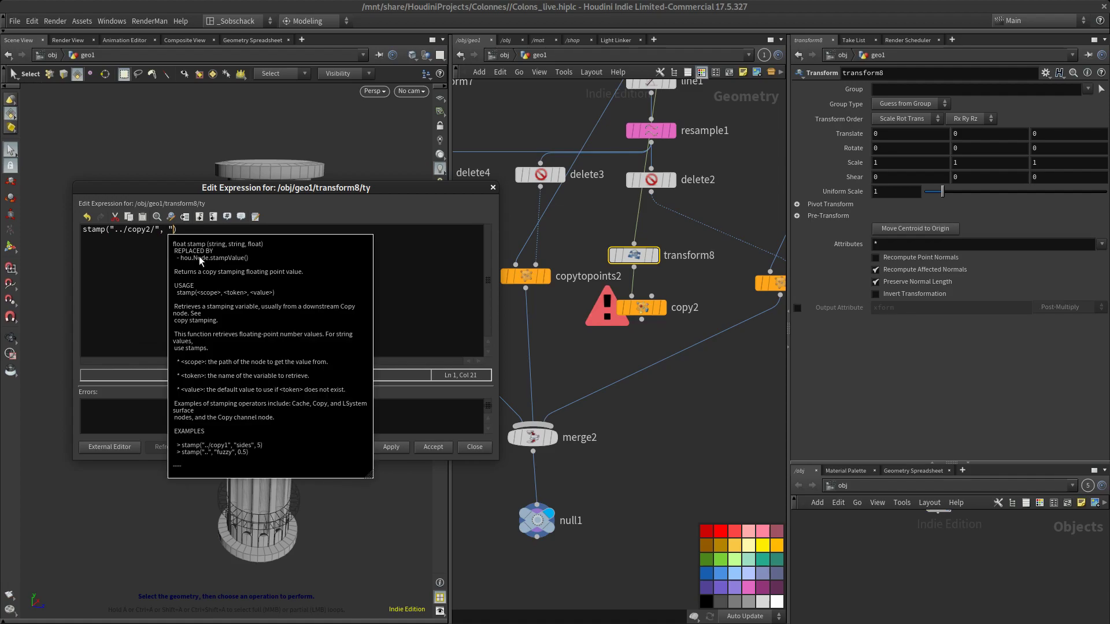
key(Left)
text(orient)
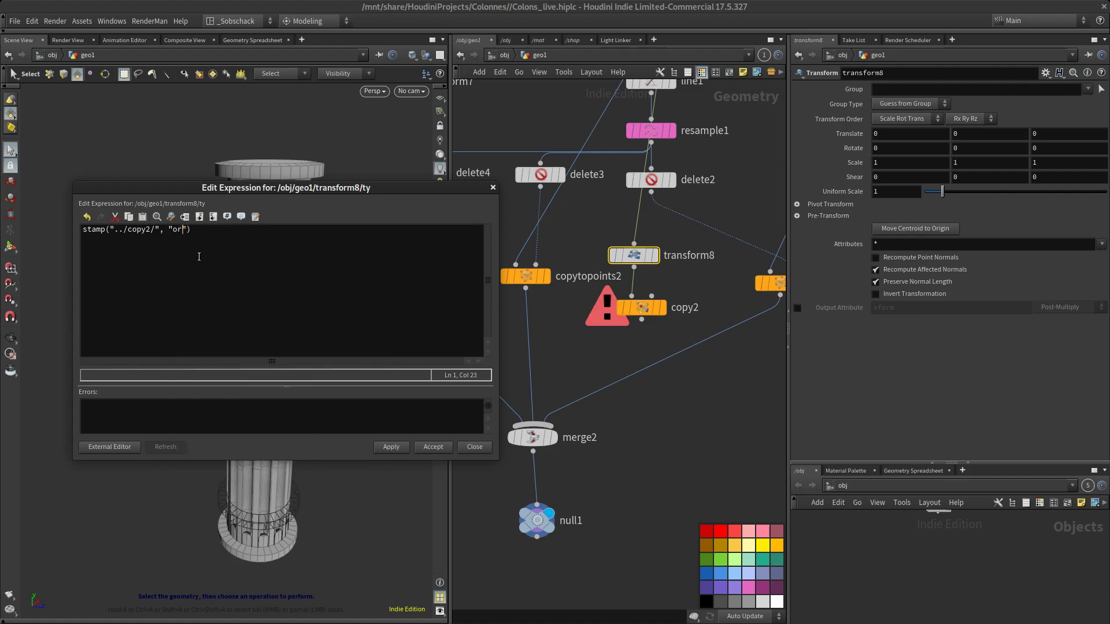
text(y)
key(Right)
text(, )
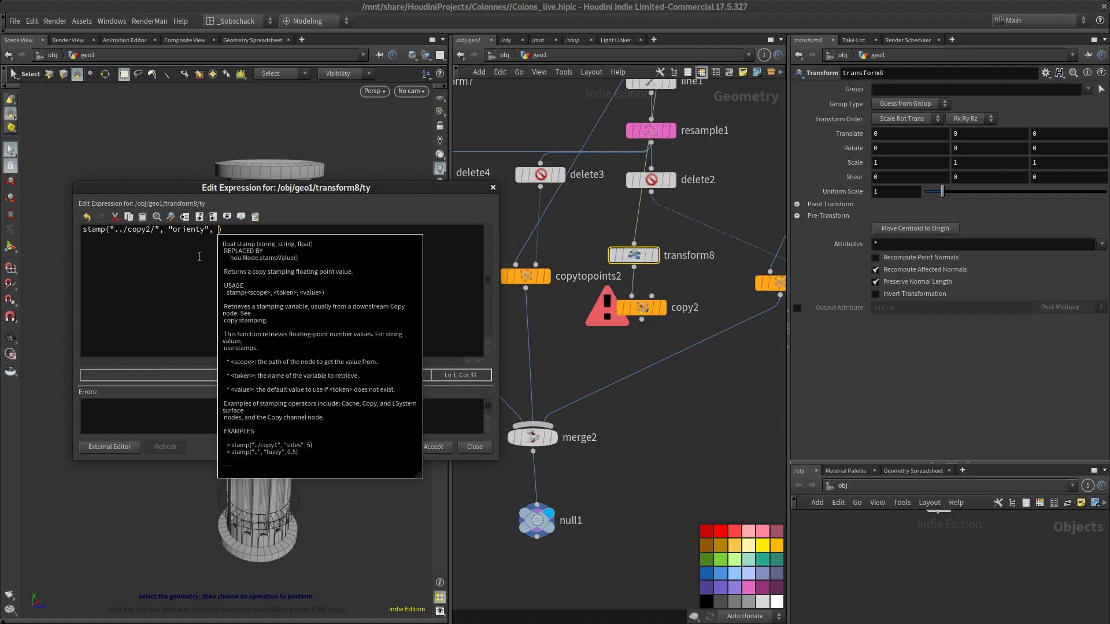
text("1")
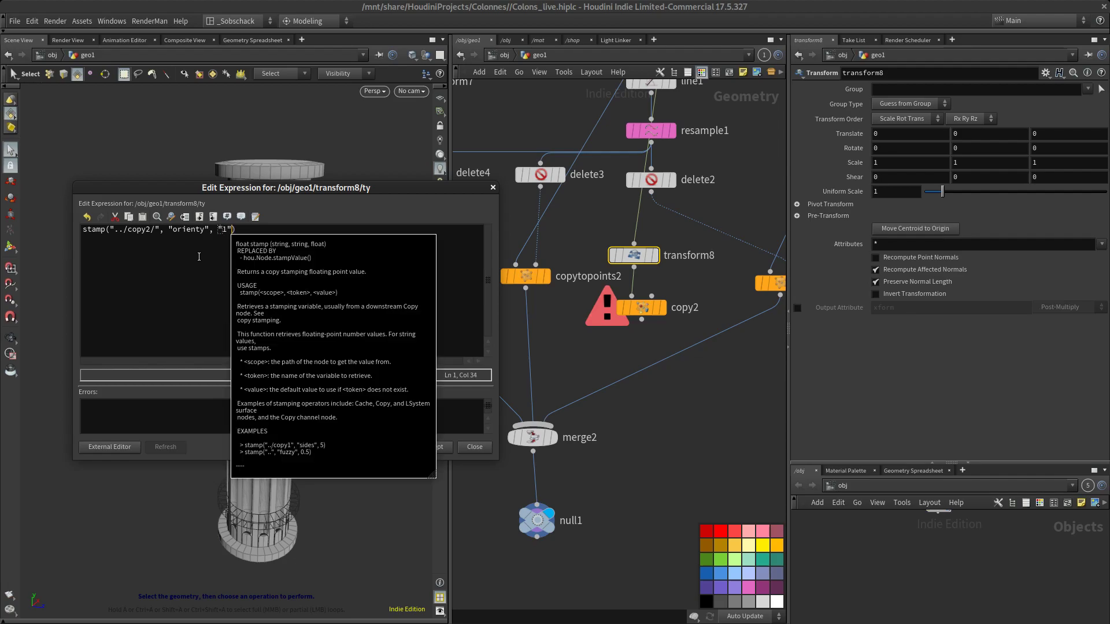
key(Return)
key(BackSpace)
drag(383, 188, 464, 133)
click(472, 392)
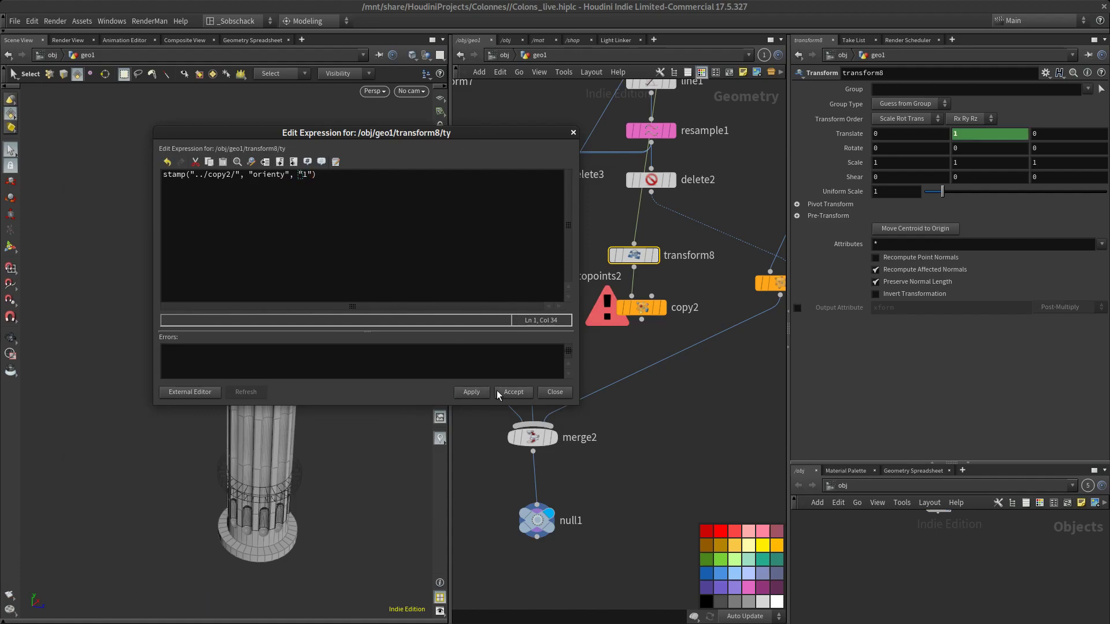
click(567, 393)
Display the Copy Stamp result and reconnect the Transform node's input to the shaft piece output
drag(538, 219, 648, 328)
click(665, 313)
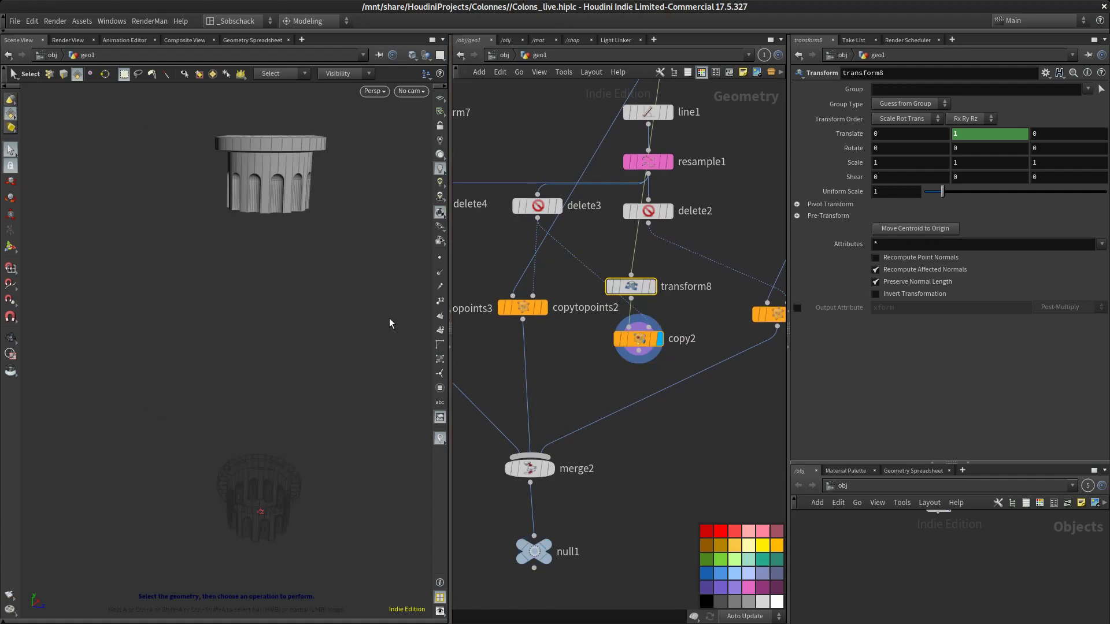
scroll(534, 268, down, 3)
middle_drag(537, 269, 567, 357)
middle_drag(679, 281, 604, 289)
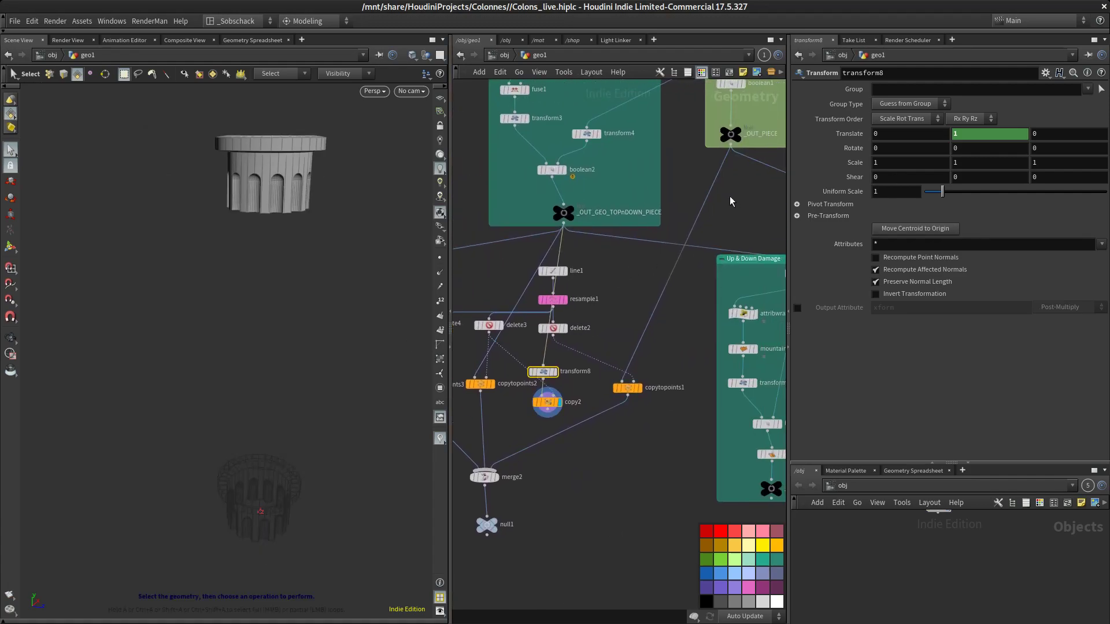
drag(730, 149, 547, 372)
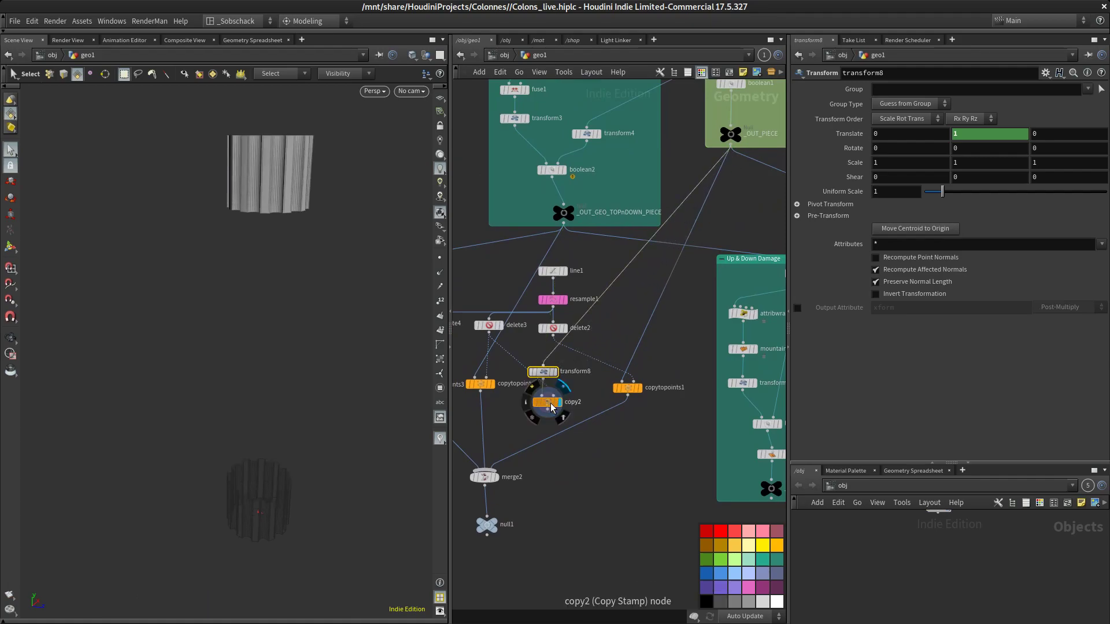
Connect the delete2 points into the Copy Stamp node's second input
scroll(584, 417, up, 4)
scroll(593, 400, up, 1)
middle_drag(595, 398, 638, 412)
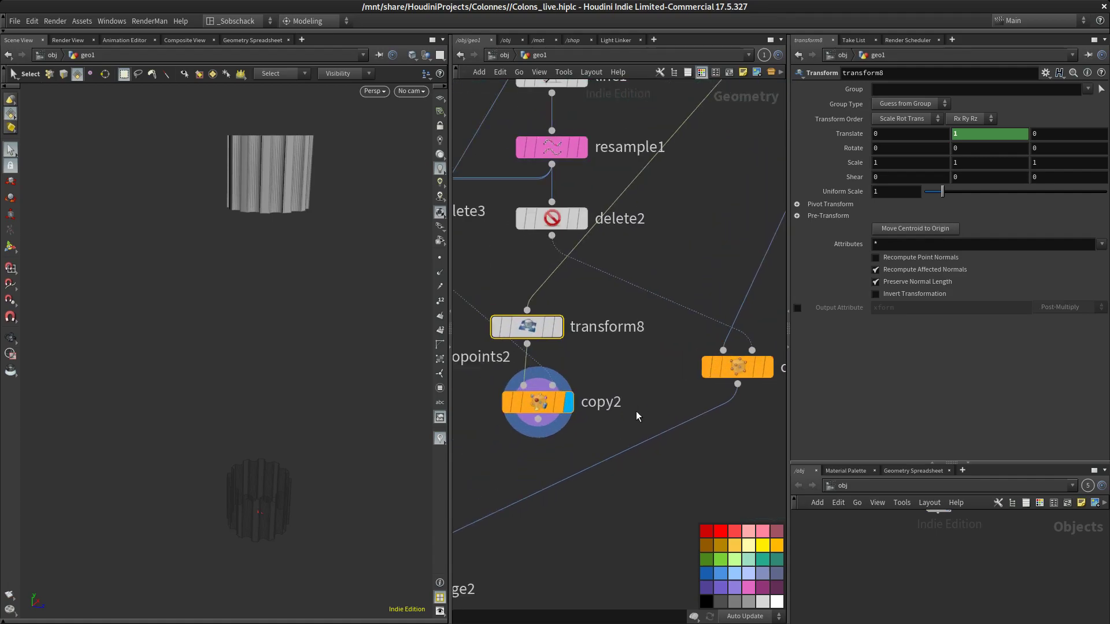
scroll(614, 397, down, 2)
middle_drag(616, 359, 676, 364)
drag(629, 293, 631, 399)
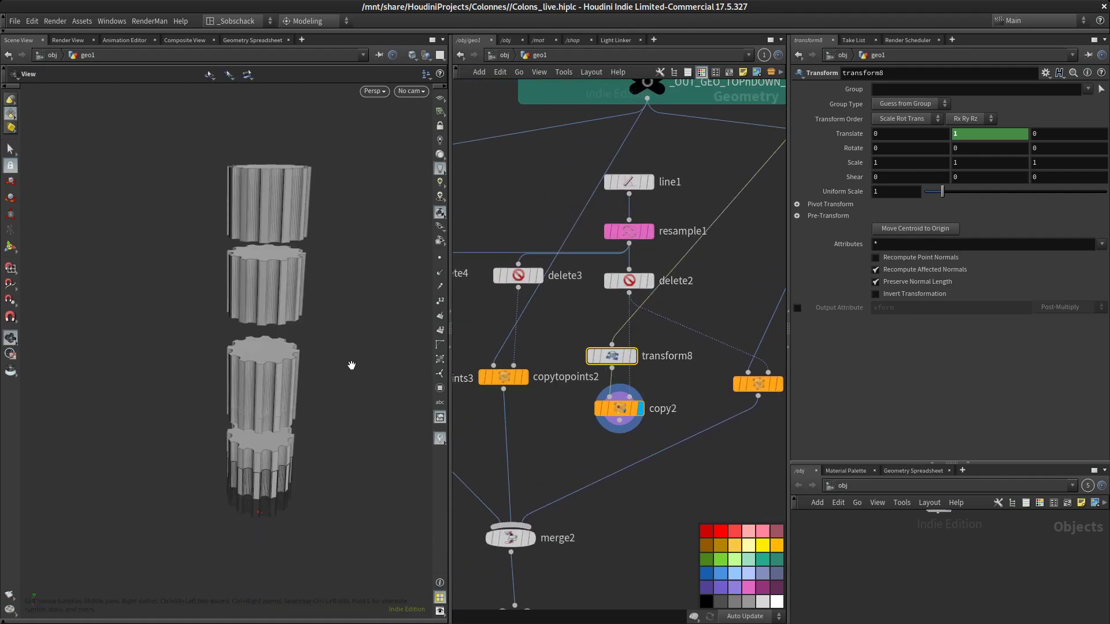
Try rewiring the shaft piece and points around the Copy Stamp node, then restore the previous connections
alt+drag(351, 372, 363, 342)
alt+middle_drag(362, 341, 343, 358)
alt+drag(355, 349, 360, 368)
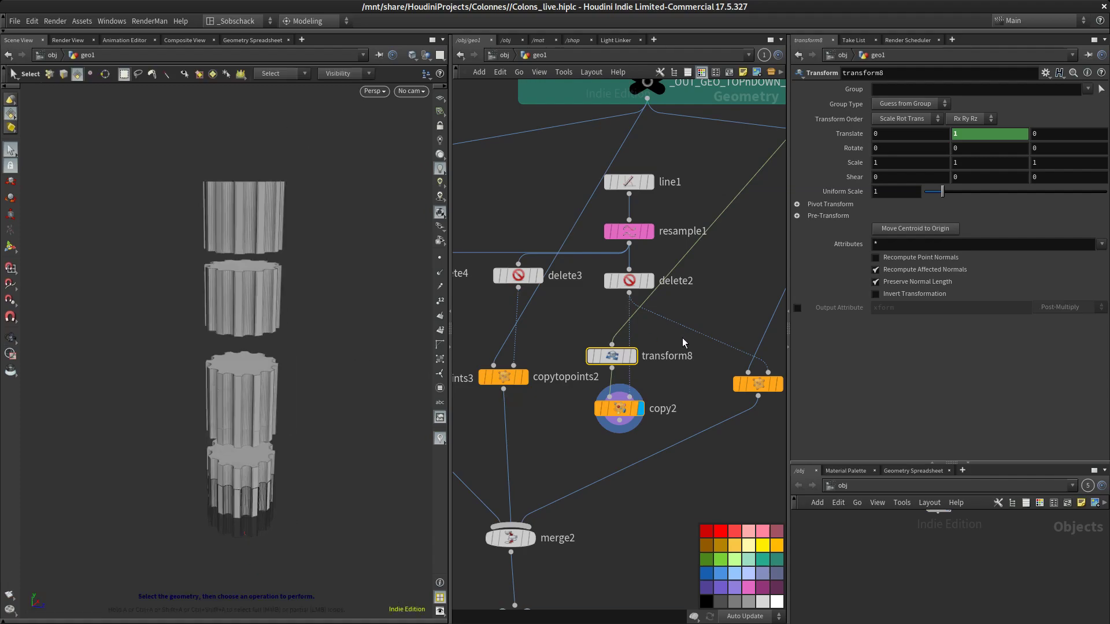
middle_drag(652, 340, 636, 357)
drag(590, 372, 548, 353)
middle_drag(643, 354, 566, 337)
scroll(567, 338, down, 2)
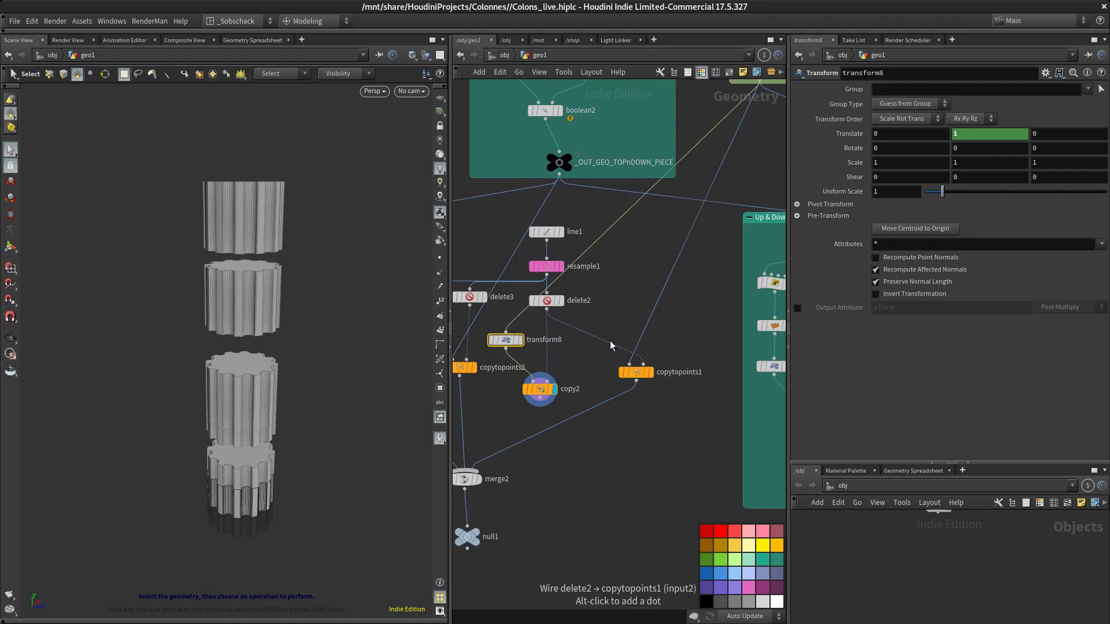
scroll(610, 341, up, 1)
scroll(604, 385, down, 3)
mouse_move(629, 375)
mouse_down()
mouse_move(634, 367)
mouse_move(632, 376)
mouse_up()
mouse_move(566, 398)
mouse_down()
mouse_move(596, 393)
mouse_move(587, 393)
mouse_up()
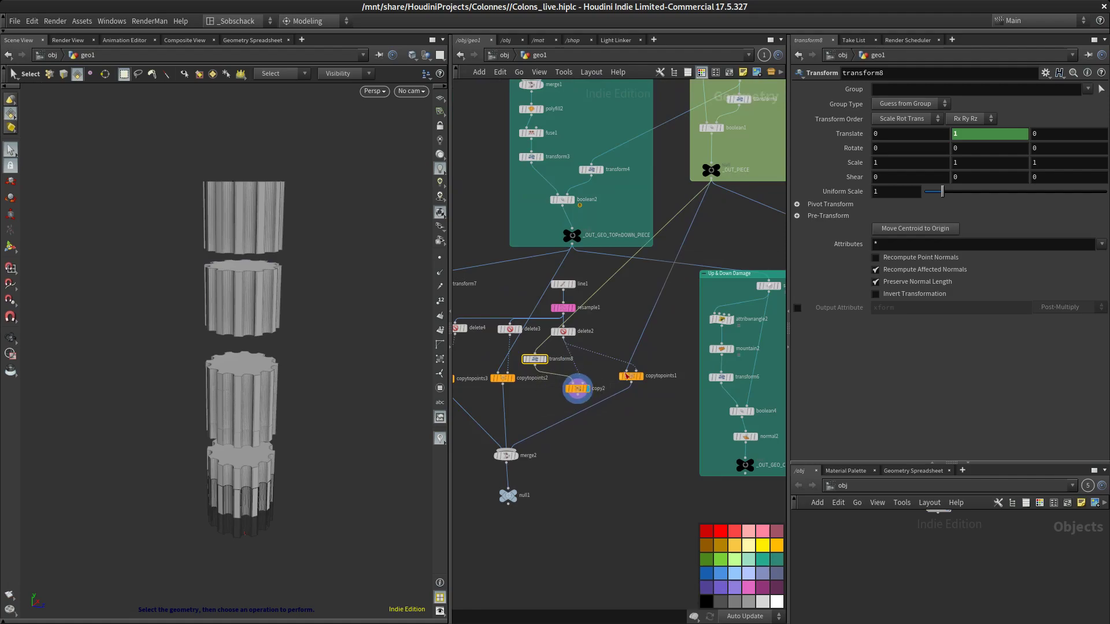
drag(712, 185, 586, 387)
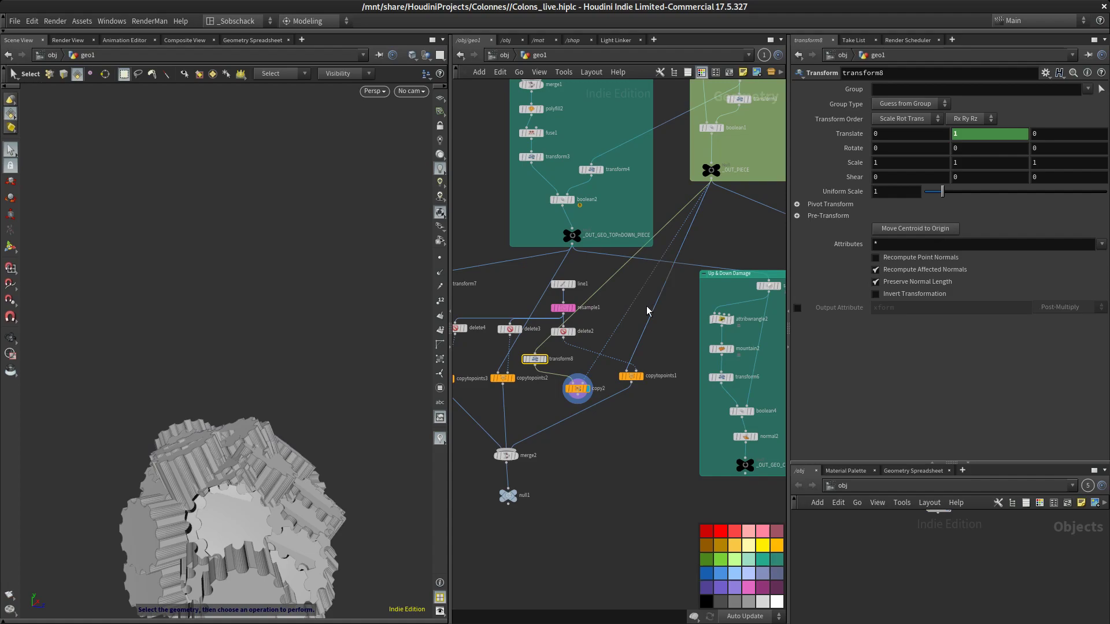
middle_drag(601, 347, 599, 371)
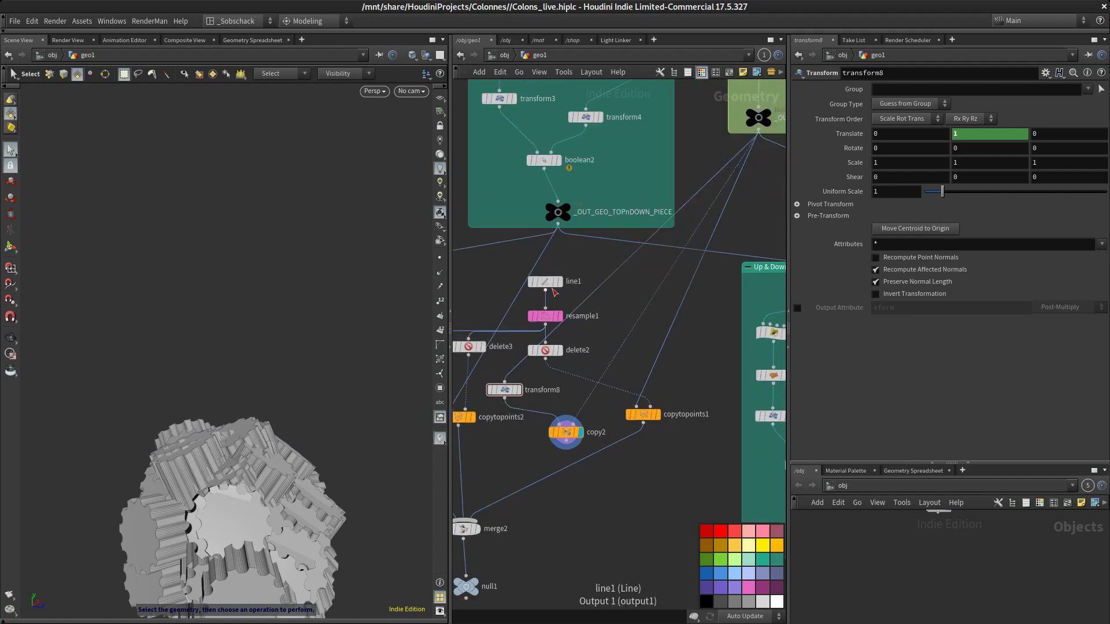
drag(549, 362, 523, 402)
click(570, 434)
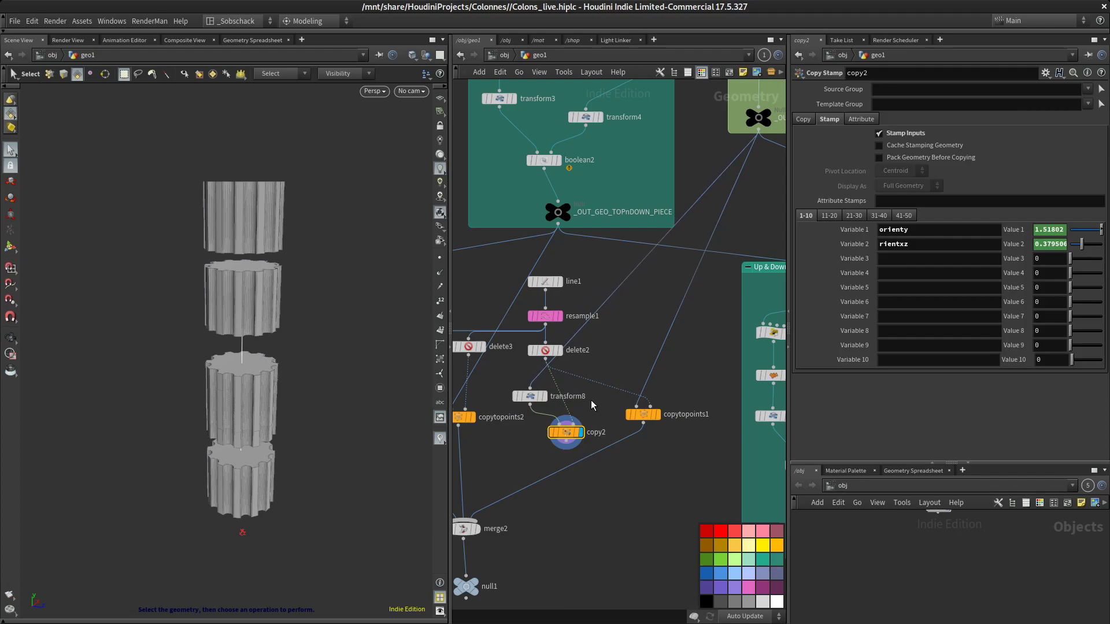
Select the Transform node and orbit the viewport to inspect the stamped shaft copies
scroll(592, 403, up, 2)
middle_drag(591, 402, 644, 365)
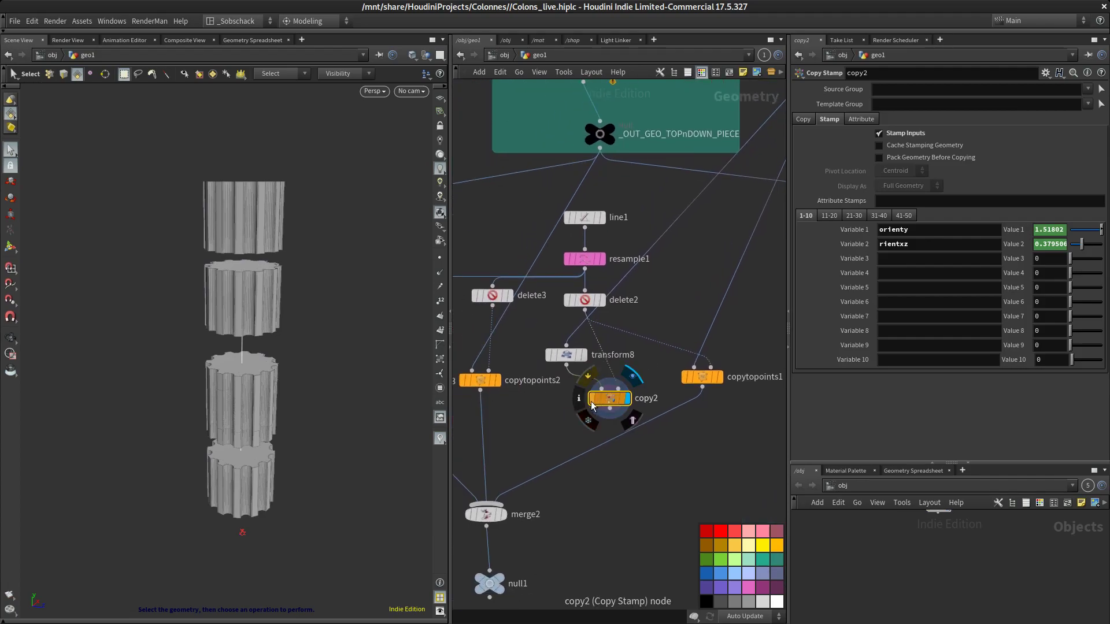
click(570, 357)
alt+drag(349, 365, 365, 335)
alt+middle_drag(365, 307, 352, 339)
alt+right_drag(352, 340, 367, 340)
alt+middle_drag(365, 328, 356, 344)
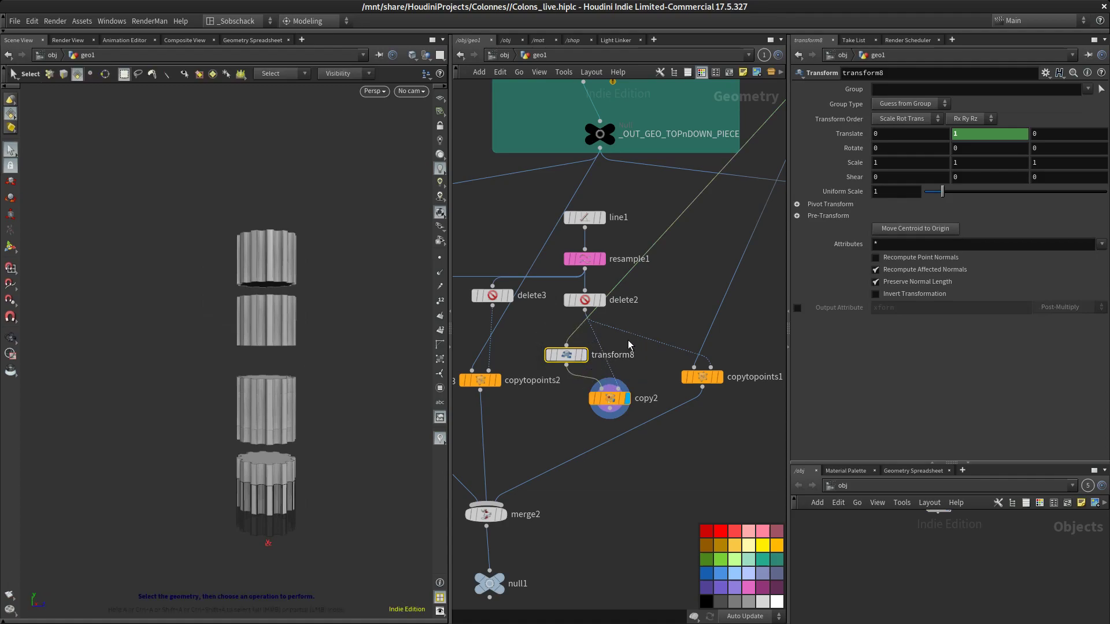
Display the original shaft Copy to Points node to compare its result in the viewport, then reselect the Transform node
scroll(593, 343, down, 5)
scroll(635, 313, up, 3)
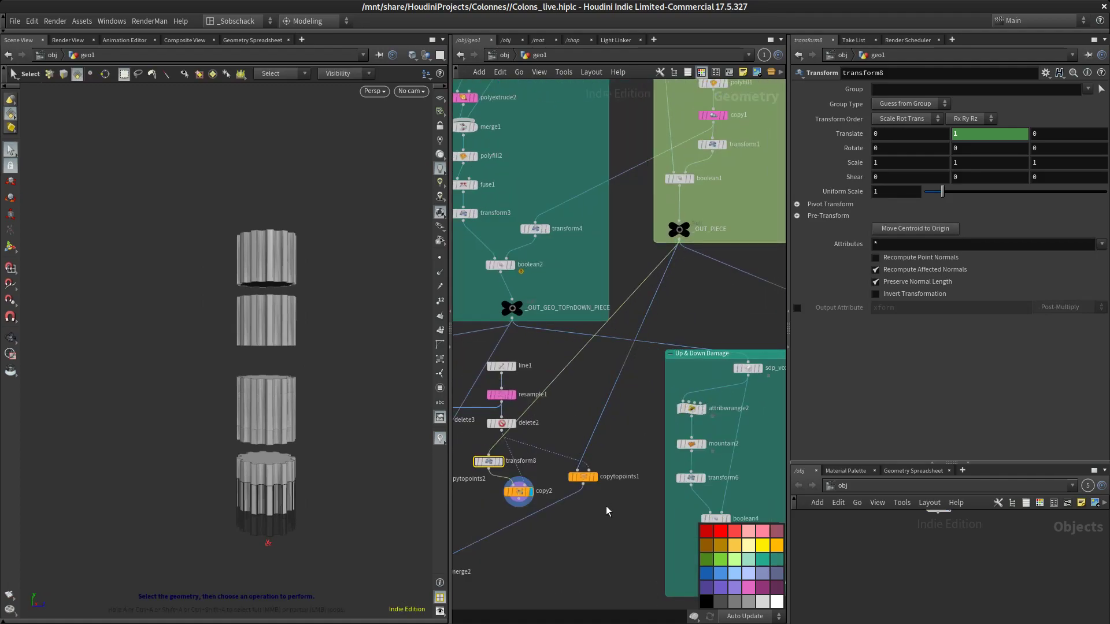
click(596, 478)
mouse_move(347, 388)
mouse_down()
mouse_move(363, 401)
mouse_move(349, 409)
mouse_up()
middle_drag(349, 410, 361, 296)
scroll(354, 313, up, 4)
middle_drag(566, 478, 581, 459)
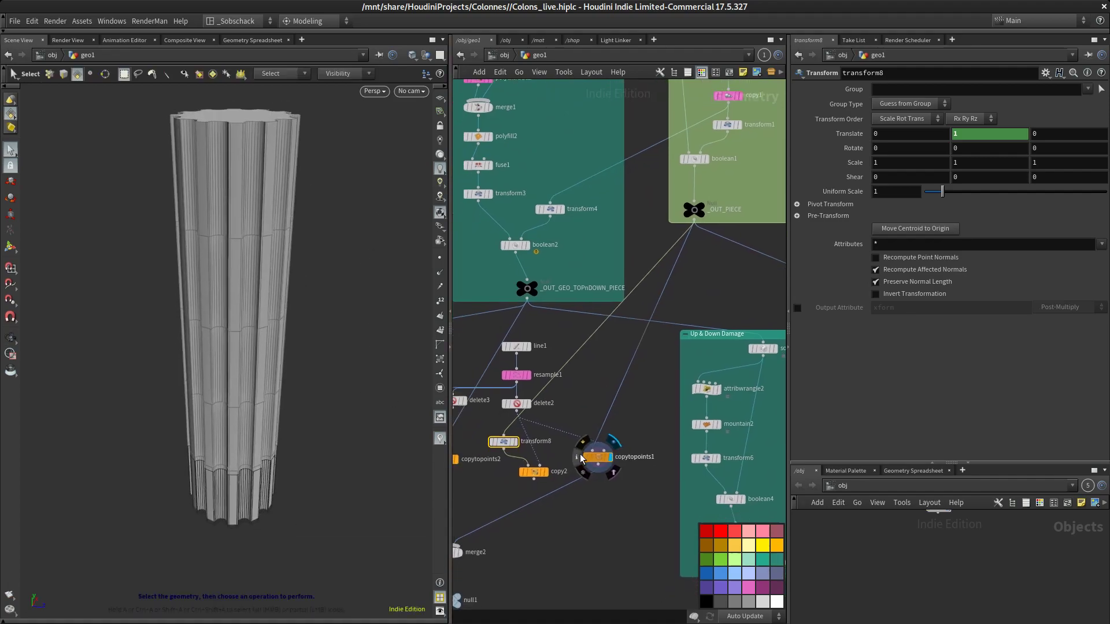
click(510, 444)
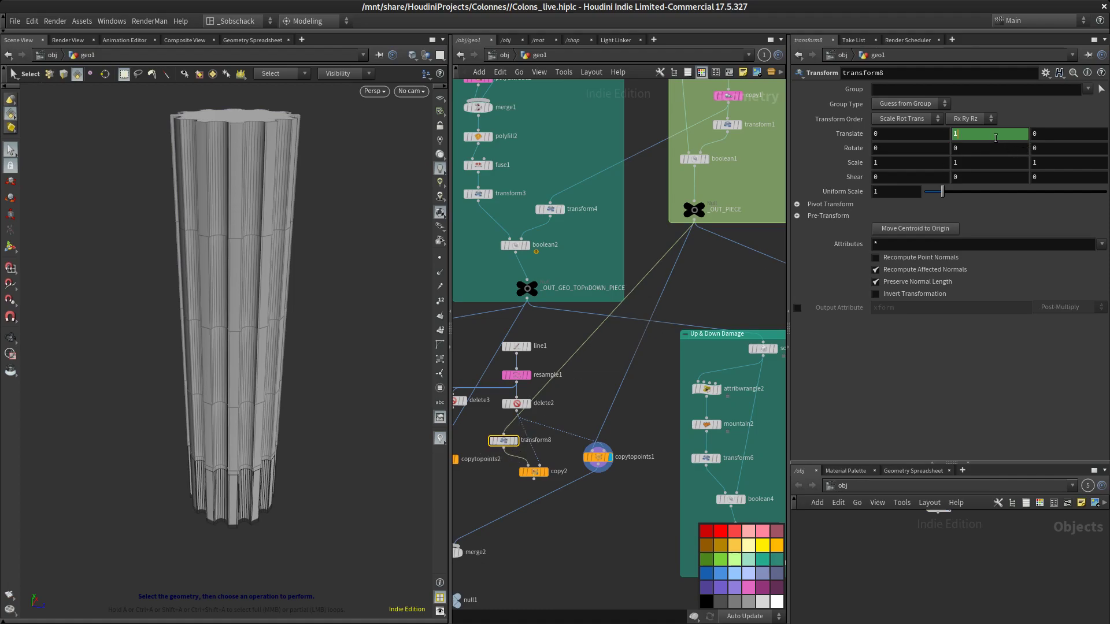
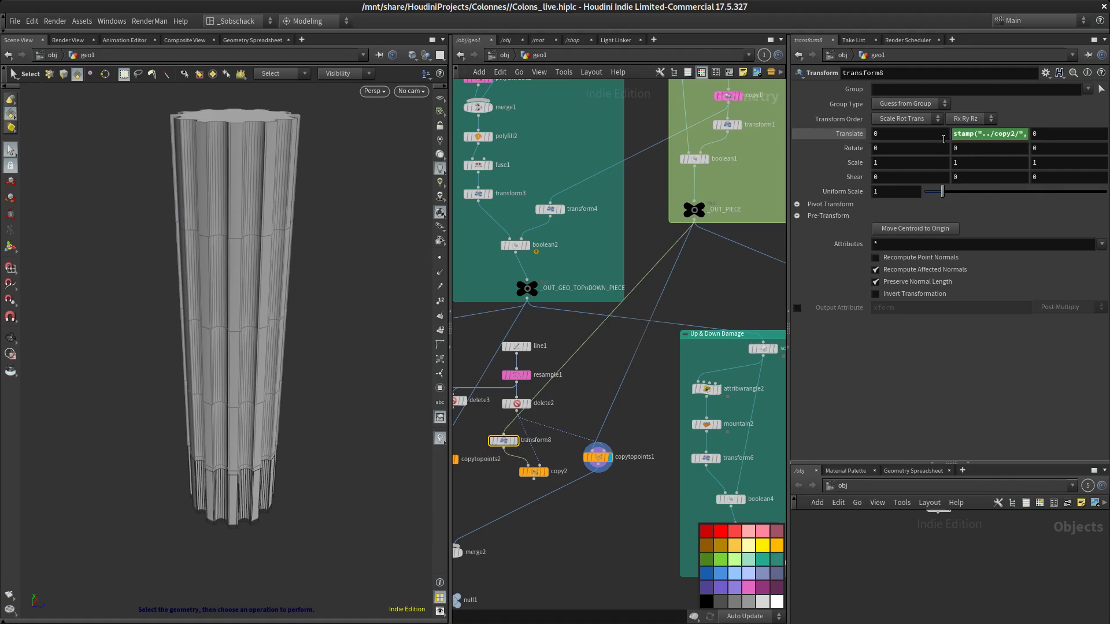
Remove the stamp expression channels from the Transform node's Translate and paste the stamp expression into its Rotate Y field instead
text(stamp("../copy2/", "orient", "1"))
key(BackSpace)
key(Return)
right_click(943, 134)
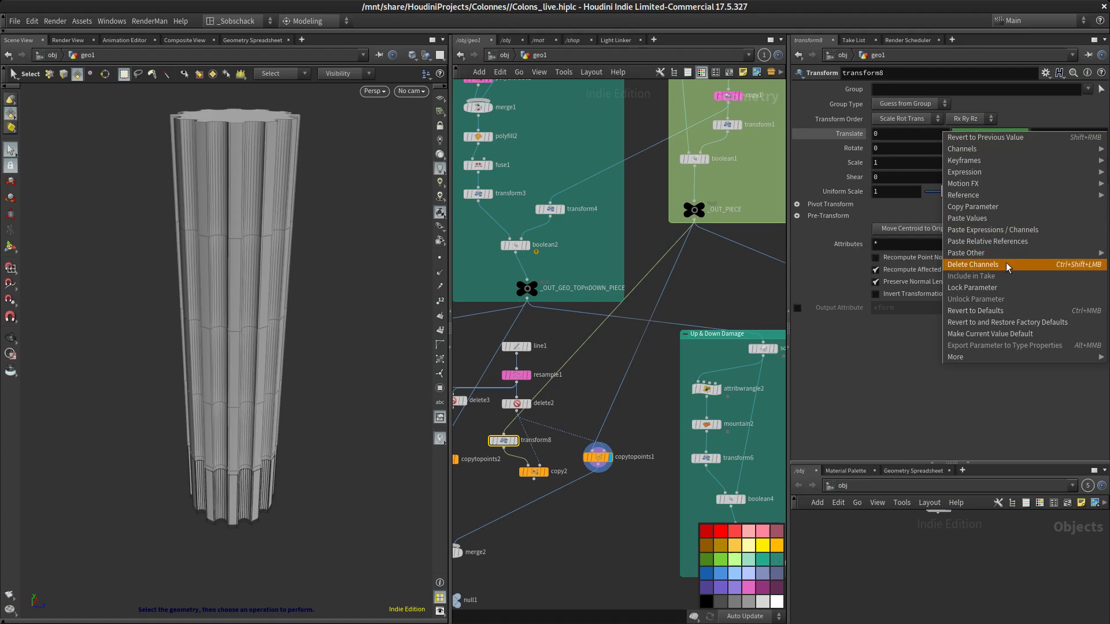
click(1006, 263)
click(998, 151)
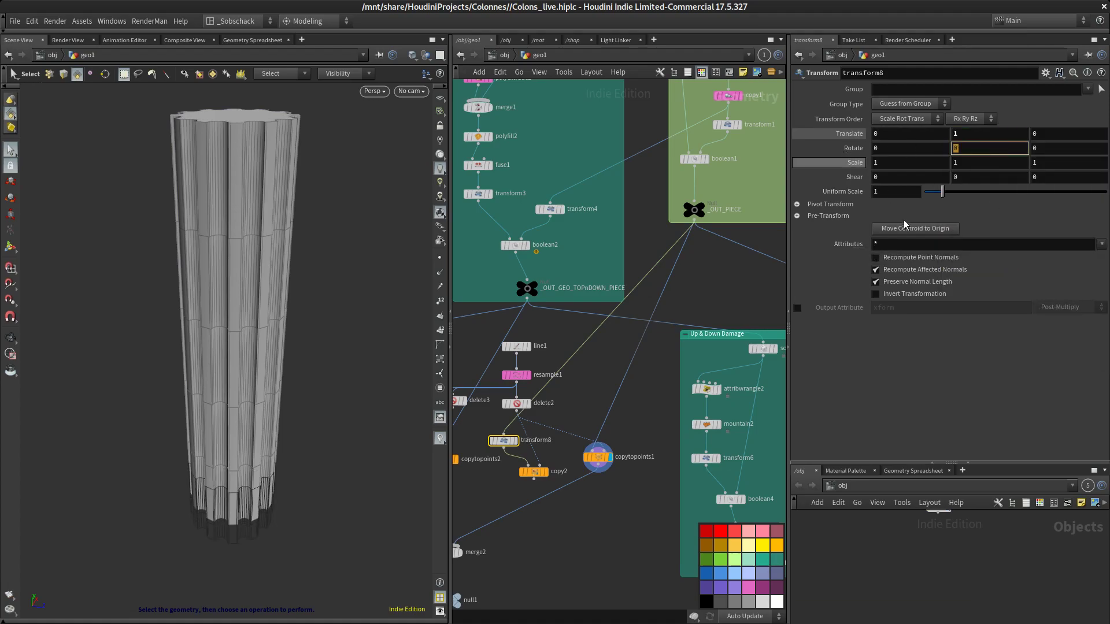
text(stamp("../copy2/", "orienty", "1"))
key(Return)
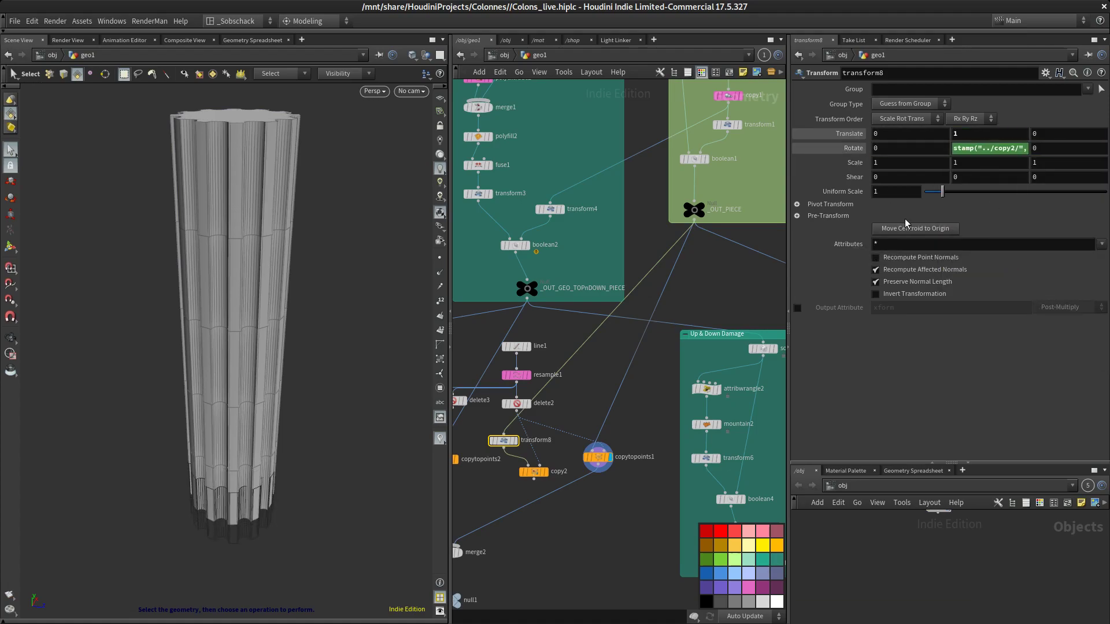
Compare the Copy Stamp and original Copy to Points results in the viewport, then reselect the Transform node
scroll(557, 487, up, 3)
click(540, 465)
alt+drag(354, 386, 347, 429)
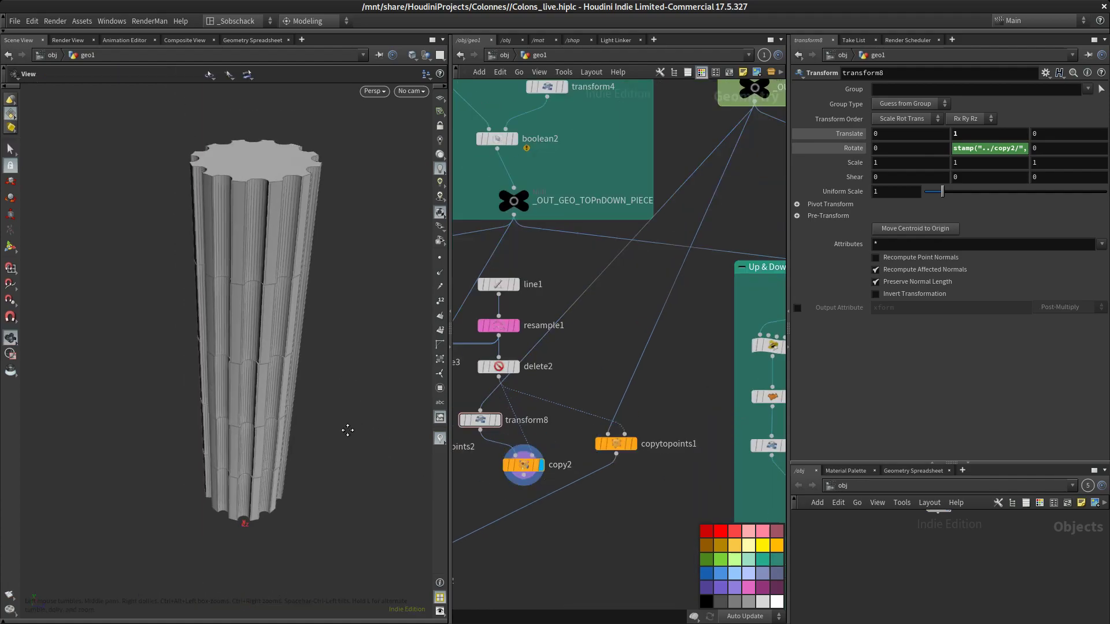
alt+right_drag(347, 429, 312, 318)
key(s)
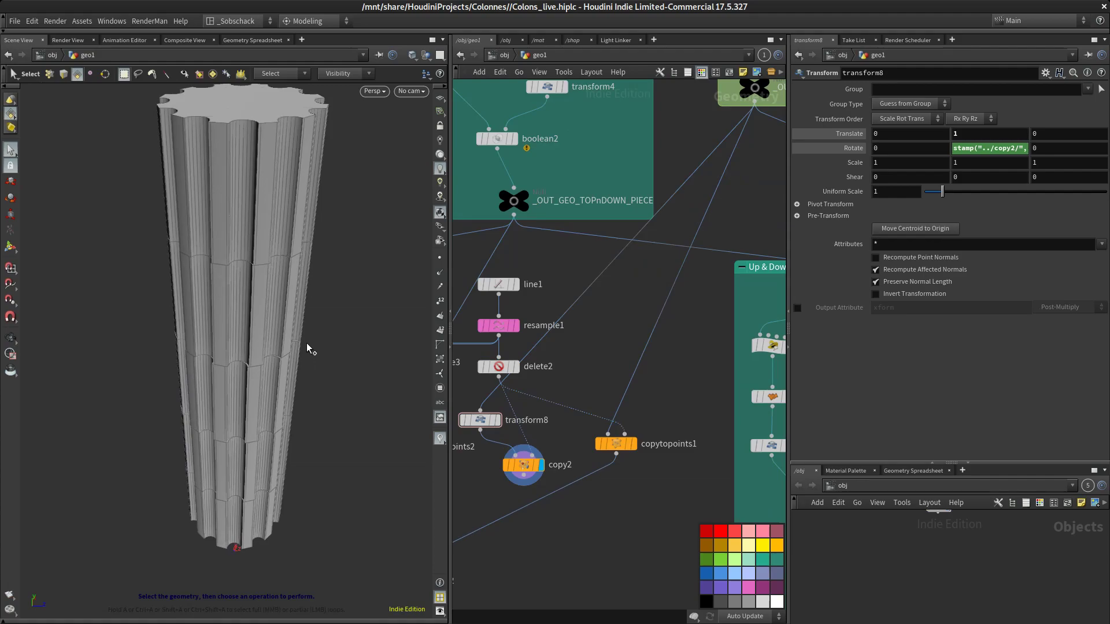
key(shift+w)
mouse_move(321, 338)
alt+mouse_down()
mouse_move(310, 326)
mouse_move(313, 341)
mouse_move(384, 345)
mouse_move(327, 354)
mouse_move(341, 356)
alt+mouse_up()
click(634, 444)
drag(620, 450, 617, 451)
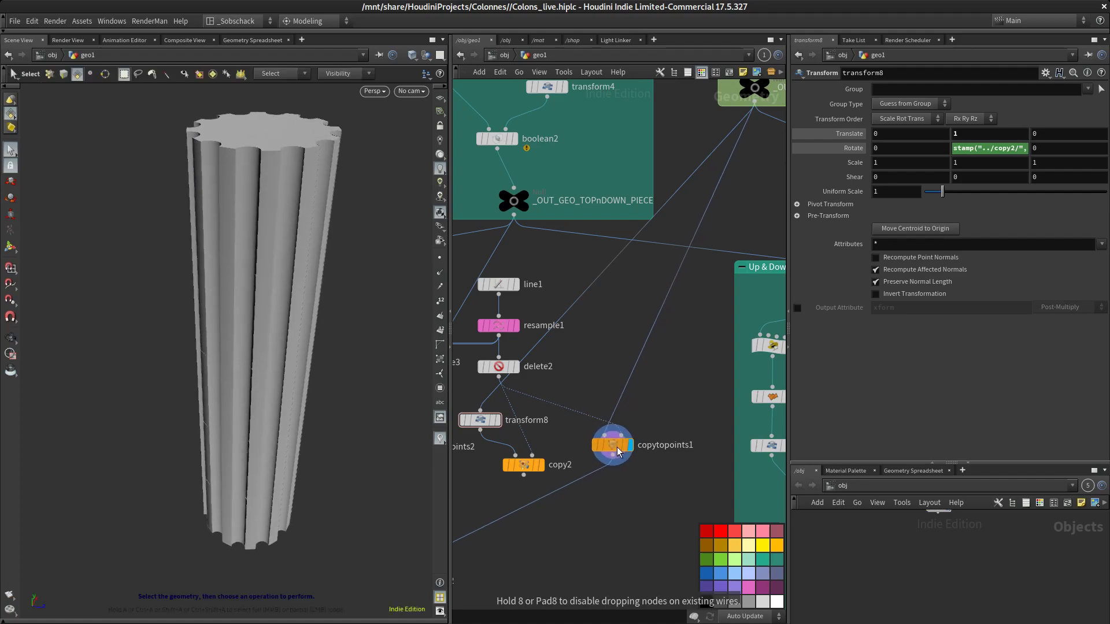
drag(490, 423, 485, 415)
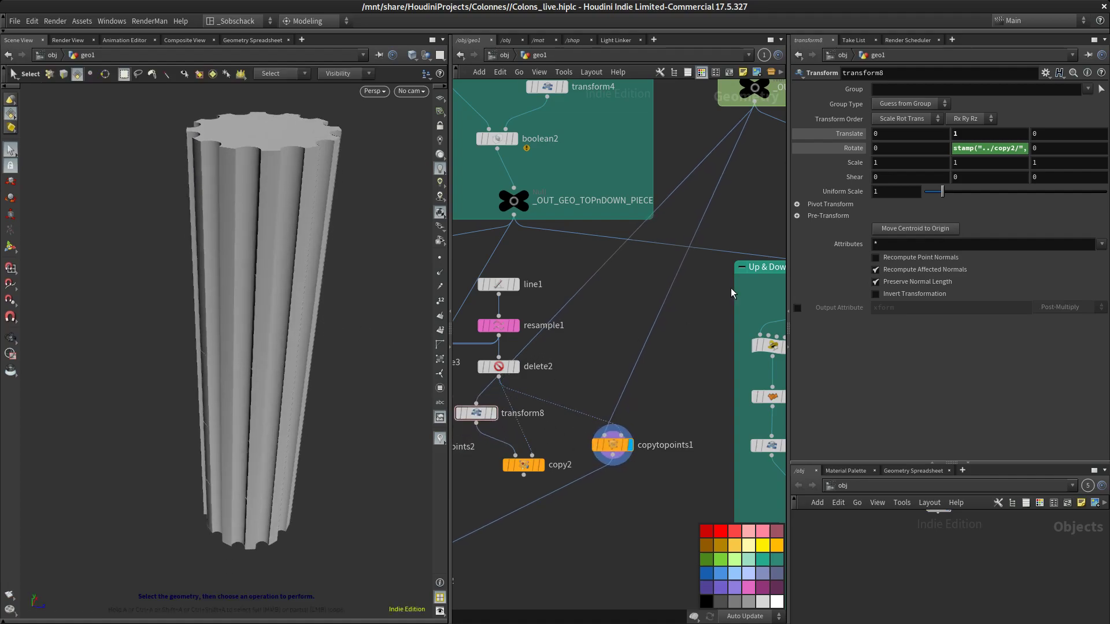
click(478, 414)
Set the Transform node's translate Y to 0
click(889, 134)
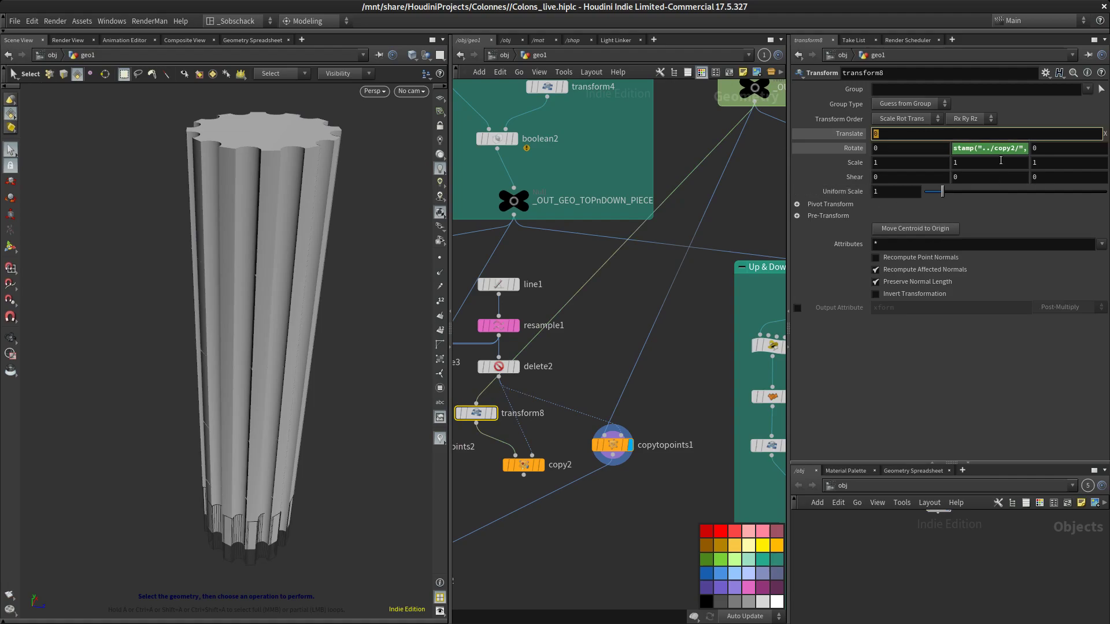
key(Tab)
text(1)
key(Return)
drag(936, 132, 902, 137)
text(0)
key(Return)
Display the Copy Stamp node and orbit the viewport to inspect the rotated shaft copies
click(654, 477)
scroll(629, 476, up, 3)
middle_drag(640, 472, 665, 473)
drag(630, 430, 626, 440)
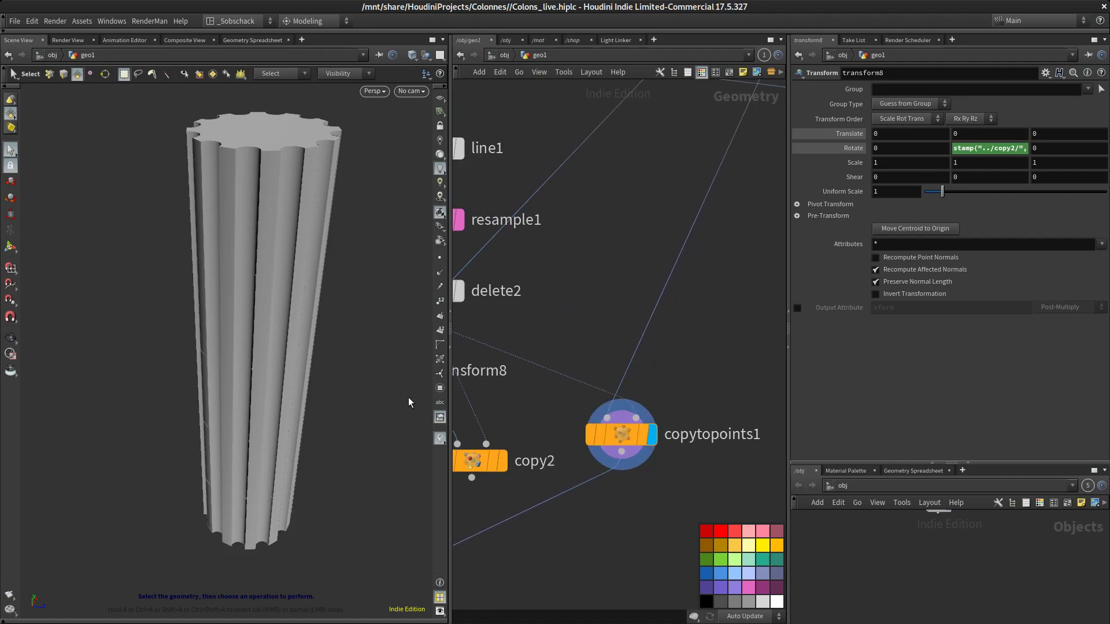
alt+drag(316, 331, 360, 348)
key(shift+w)
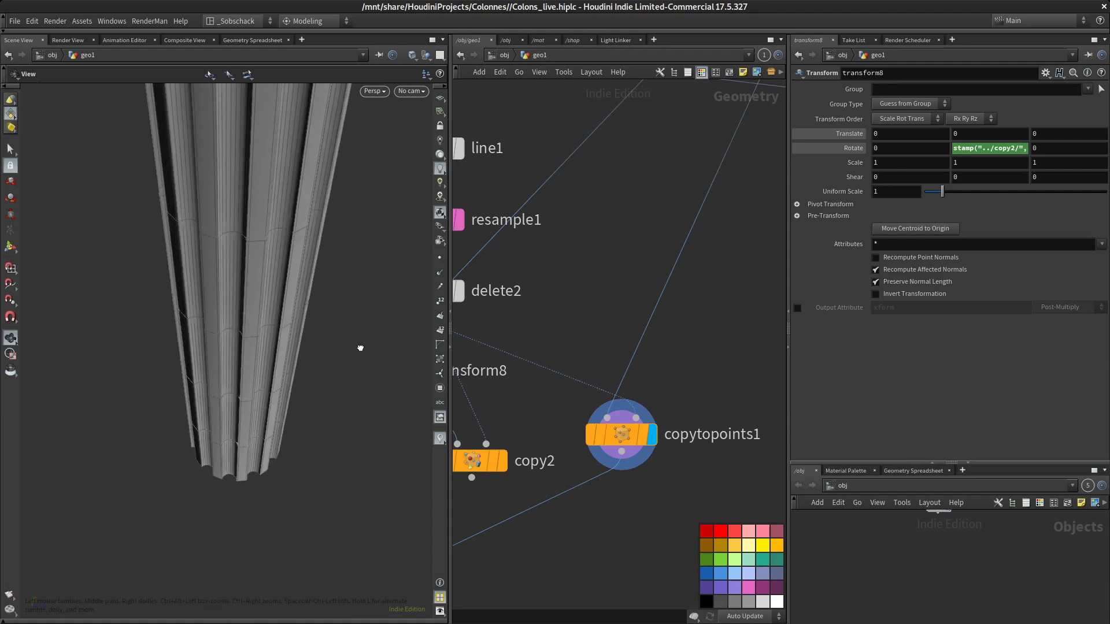
middle_drag(600, 319, 642, 306)
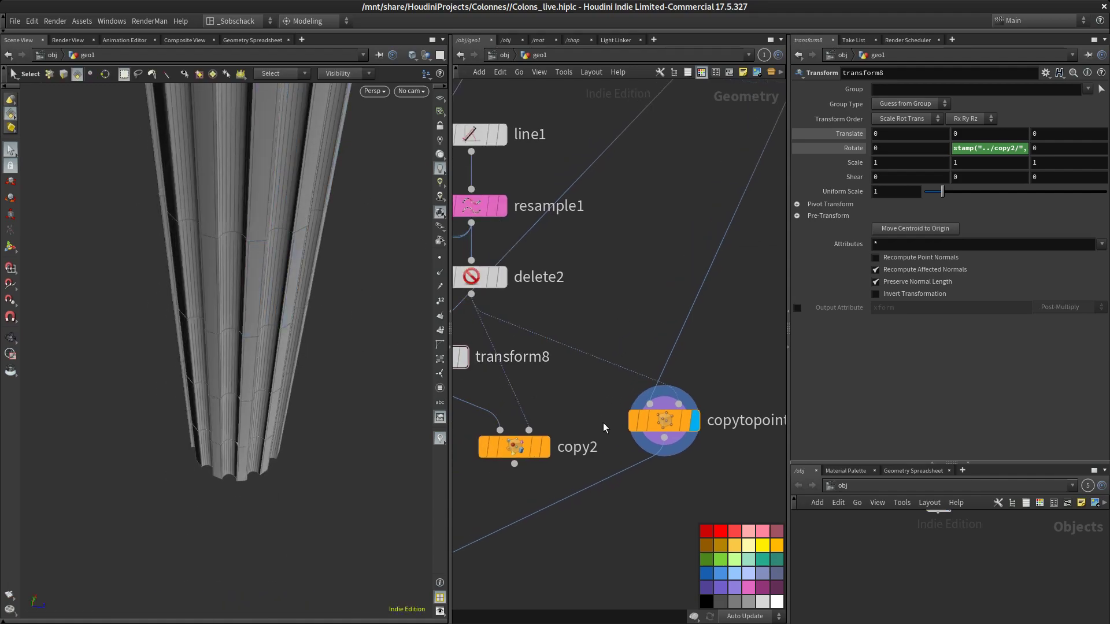
click(553, 409)
alt+drag(354, 316, 353, 369)
scroll(355, 386, up, 3)
alt+middle_drag(353, 369, 324, 366)
alt+drag(324, 366, 374, 376)
alt+right_drag(375, 376, 349, 362)
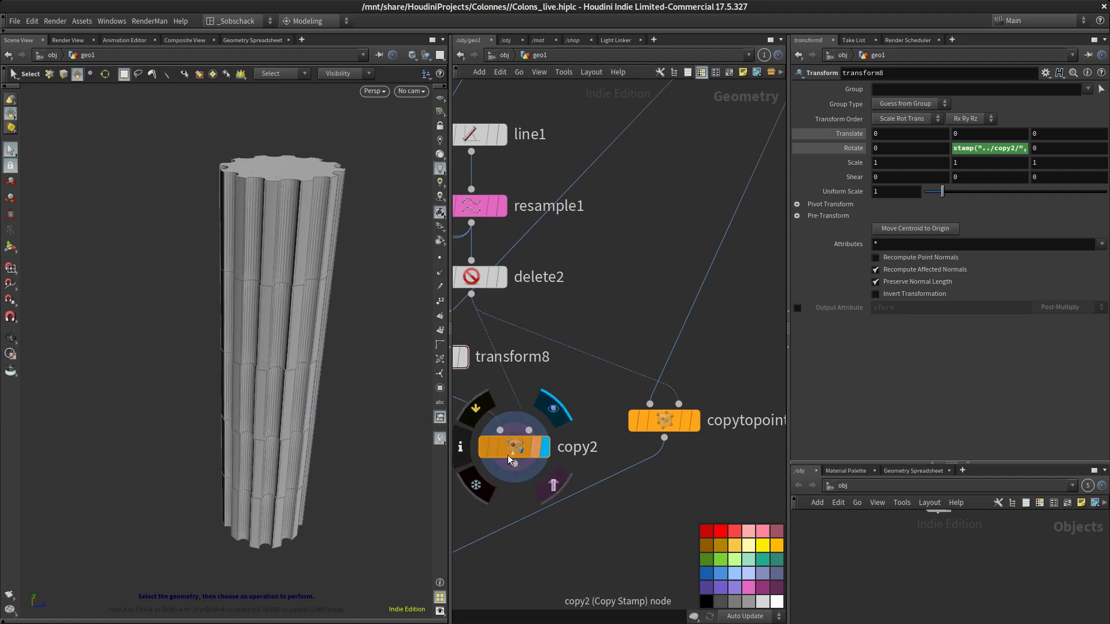
drag(520, 454, 520, 426)
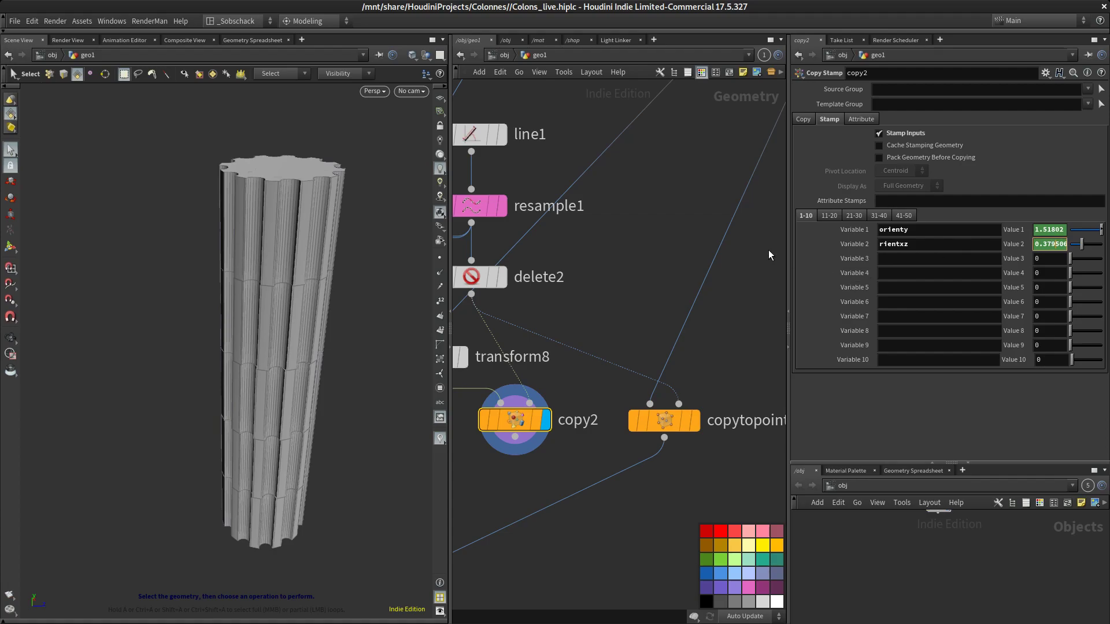
drag(788, 254, 619, 255)
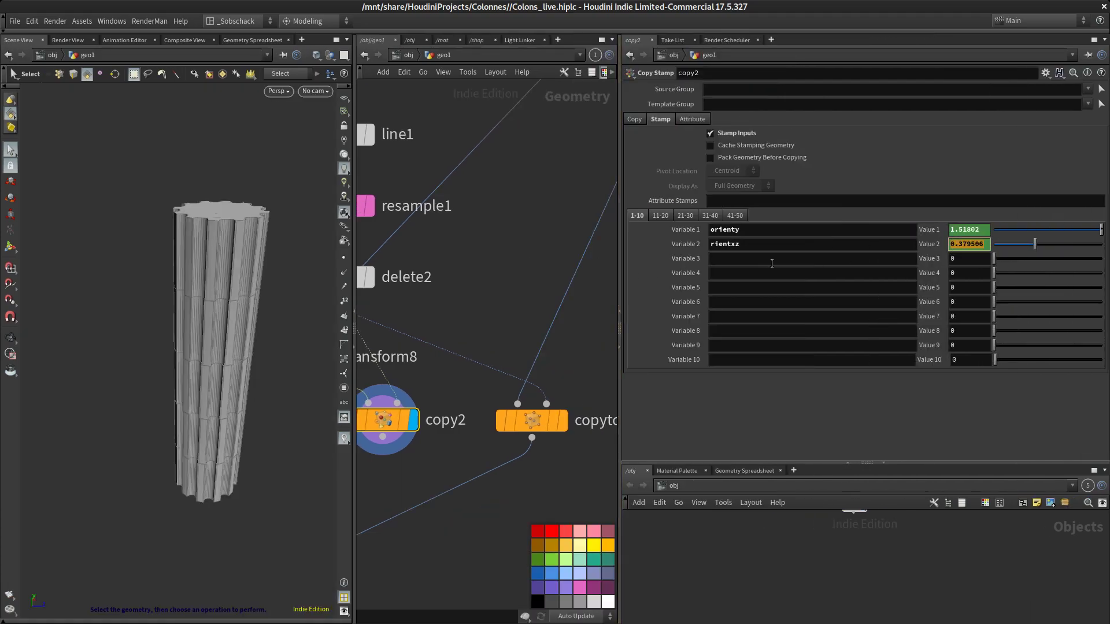
middle_drag(472, 441, 551, 411)
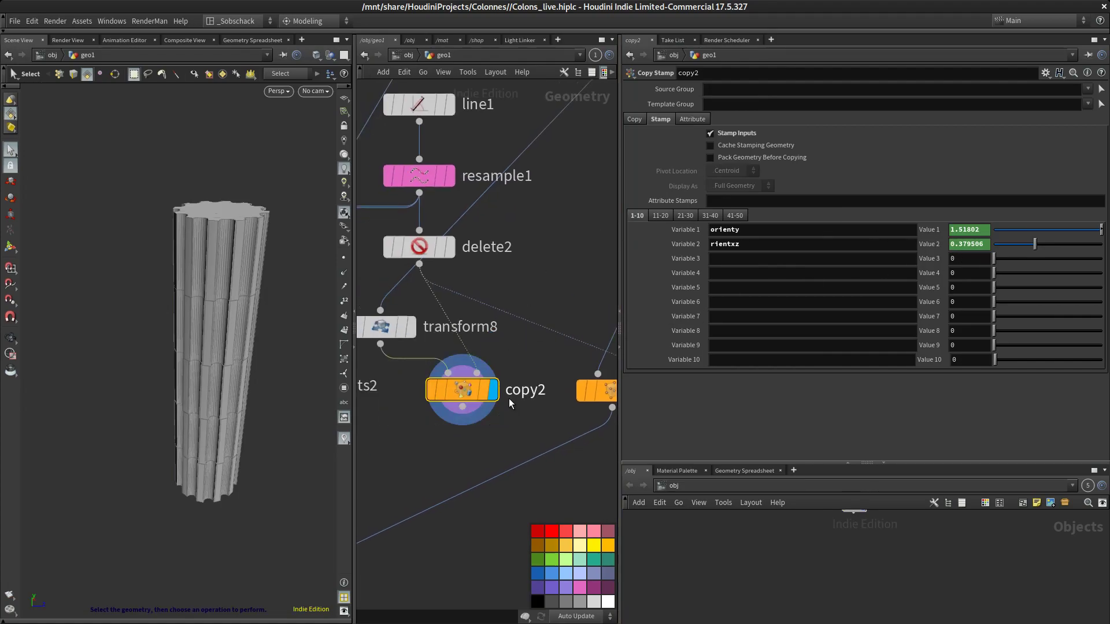
Paste relative references to the tube1 height into the Transform node's Rotate X and Rotate Z fields
click(392, 324)
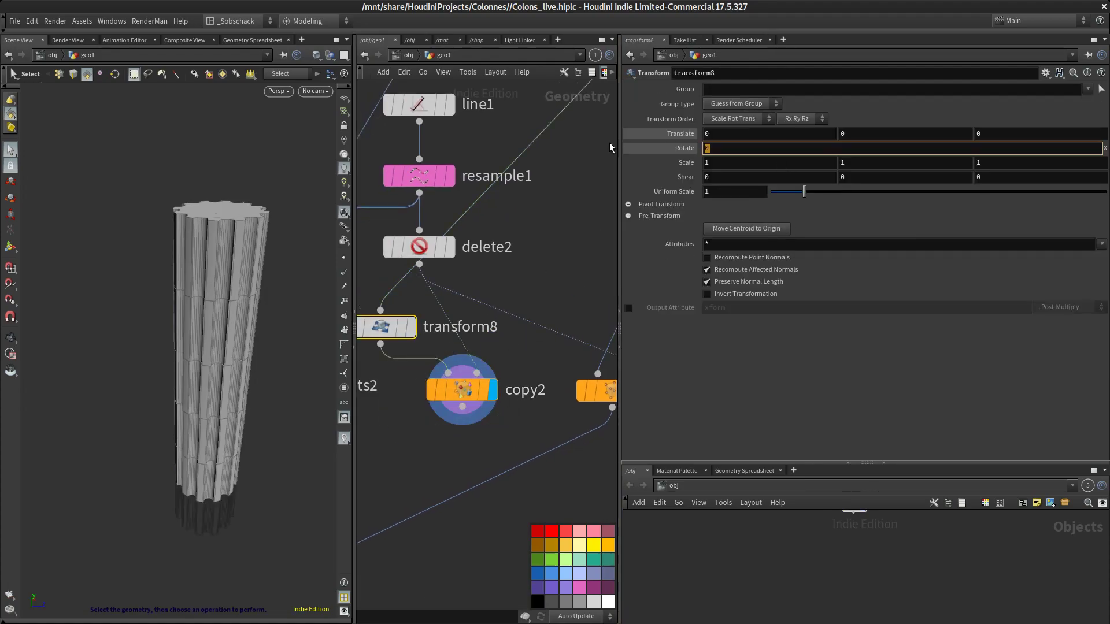
text(0.379506)
key(Escape)
right_click(753, 151)
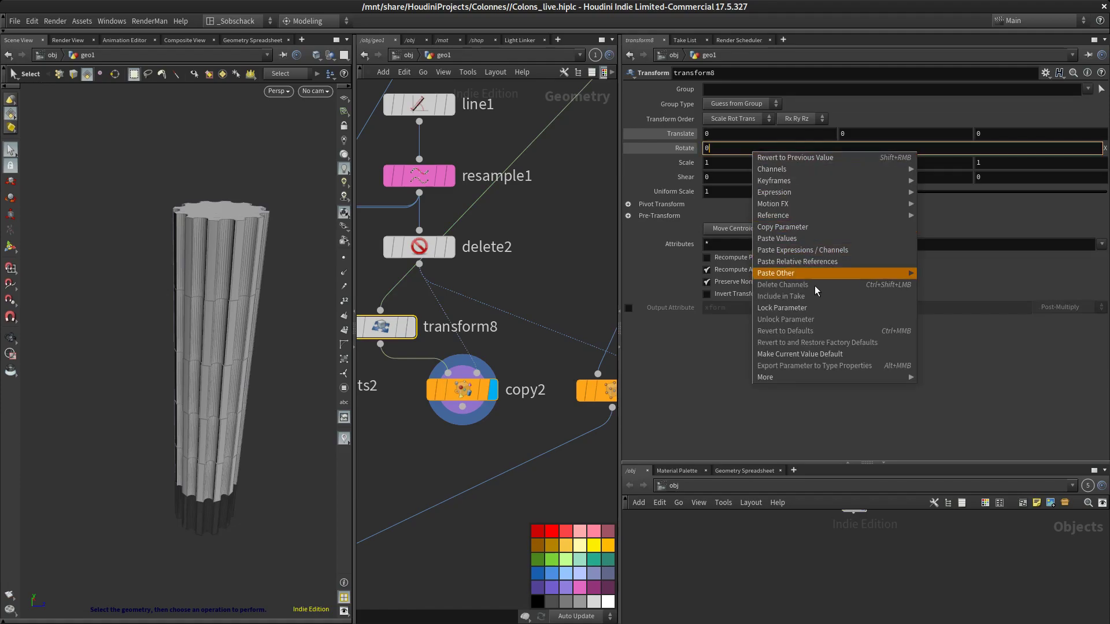
click(835, 263)
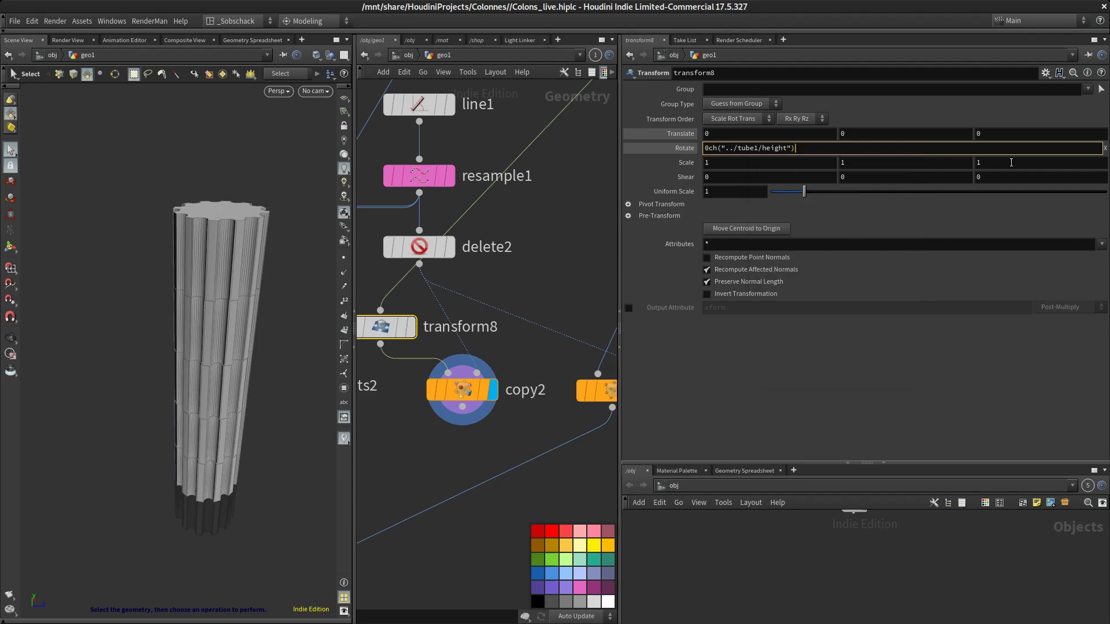
key(Return)
click(1037, 146)
right_click(1035, 148)
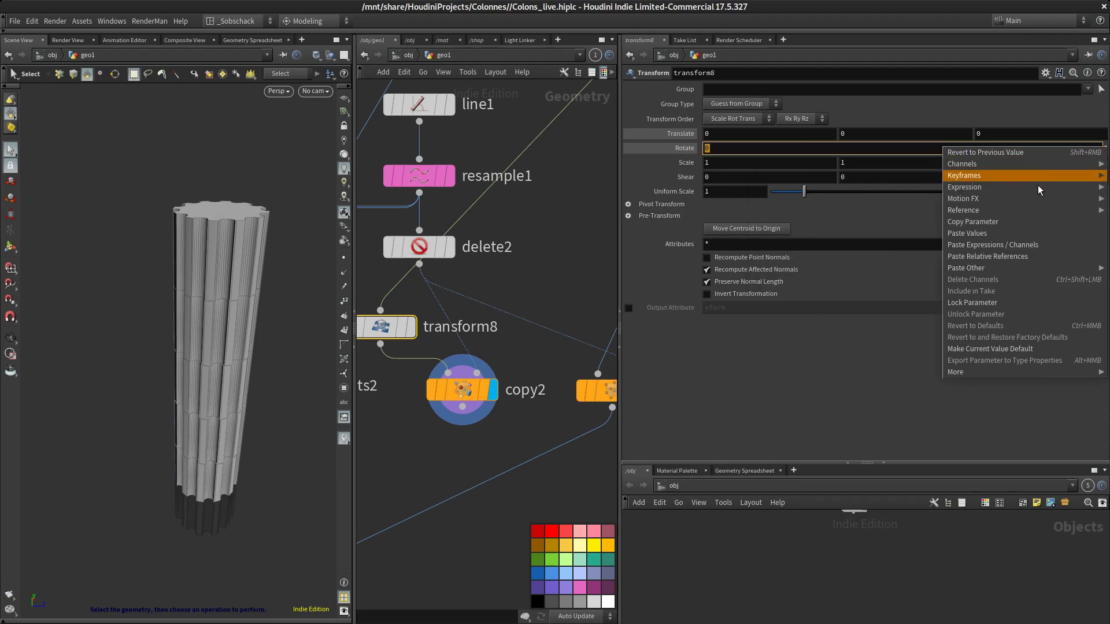
click(1056, 256)
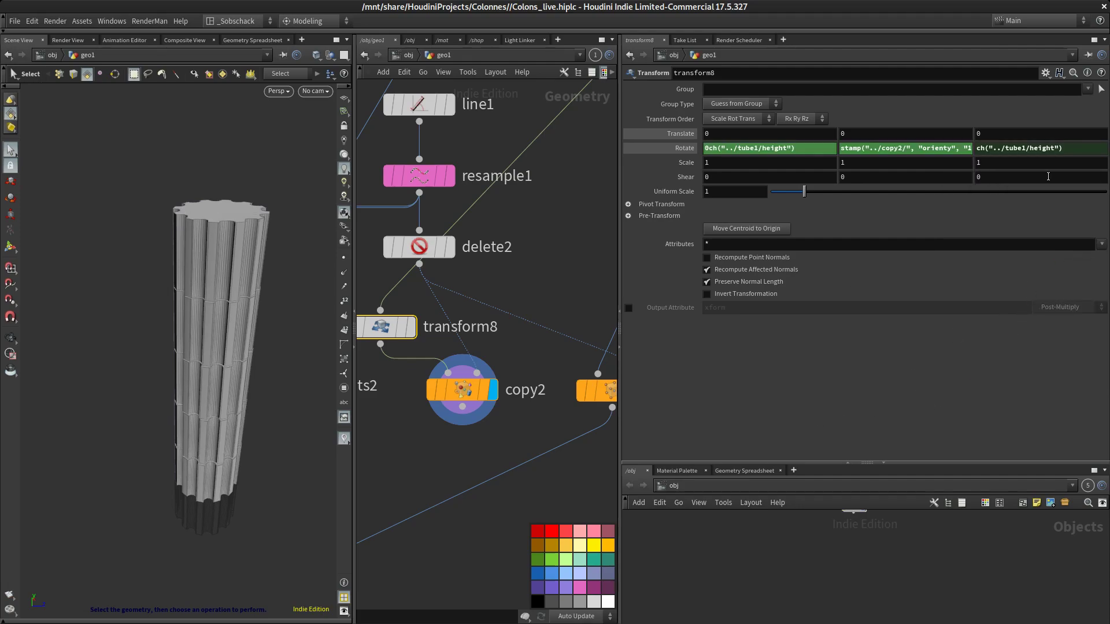
click(1082, 150)
key(Return)
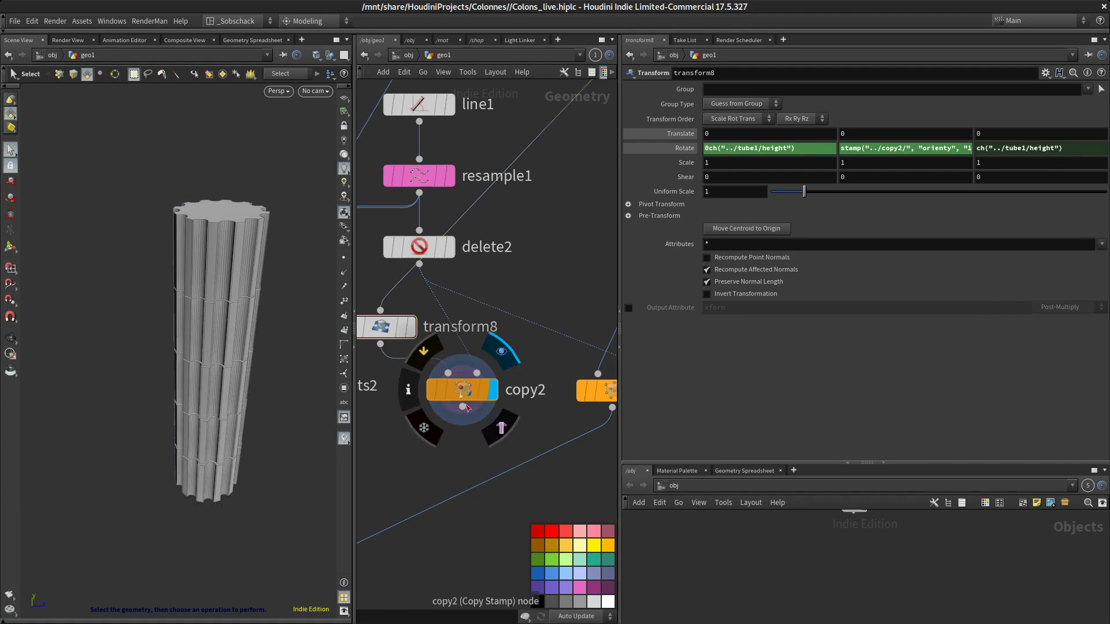
Replace the original shaft Copy to Points node with the Copy Stamp node as merge2's input, and display merge2
scroll(530, 420, down, 4)
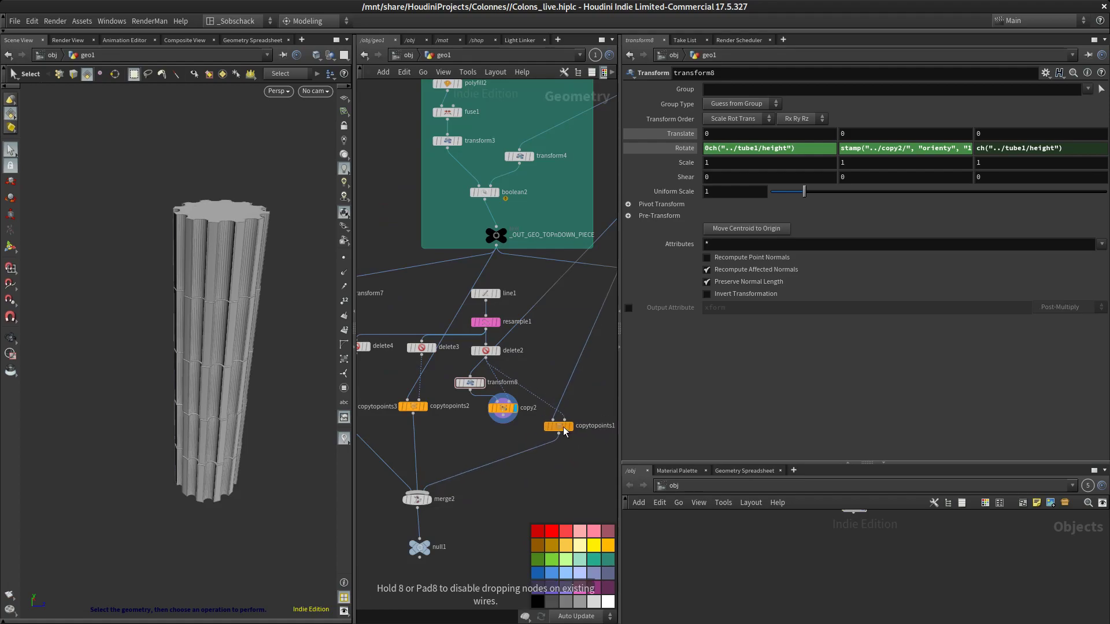
click(564, 408)
key(Delete)
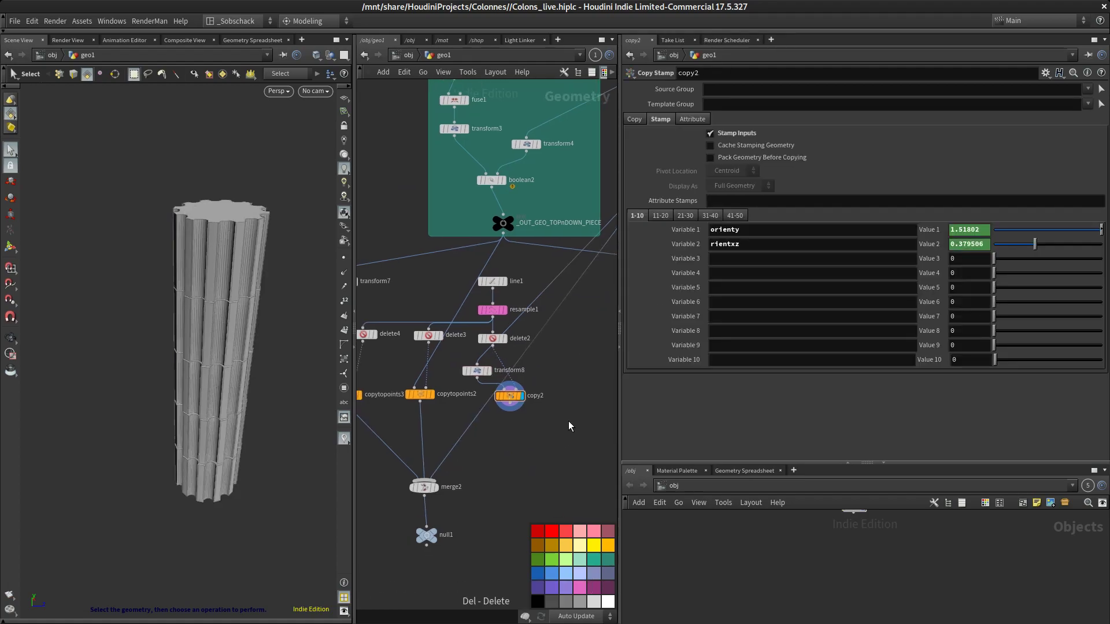
drag(509, 407, 441, 483)
click(426, 479)
key(y)
drag(551, 314, 555, 310)
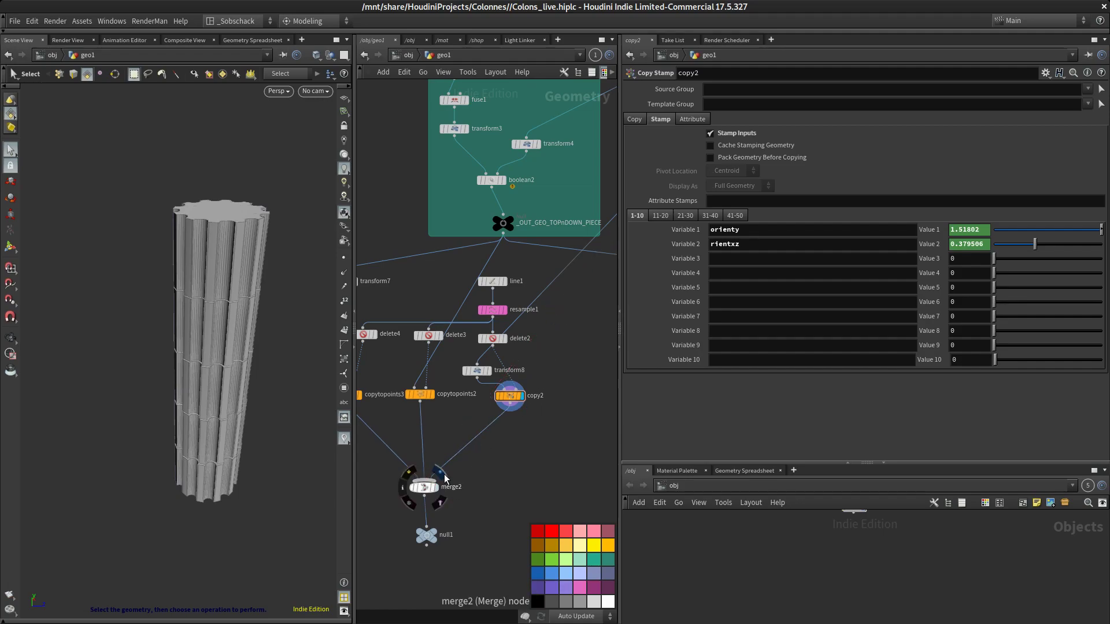
click(442, 473)
key(Escape)
drag(317, 426, 294, 423)
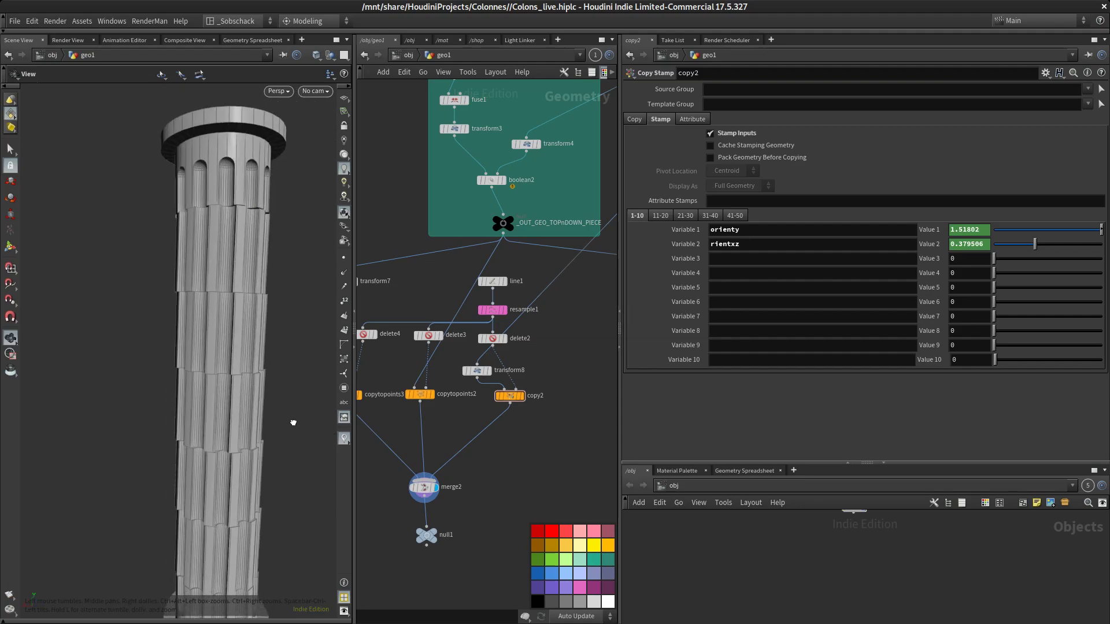
key(s)
scroll(499, 398, up, 5)
click(444, 328)
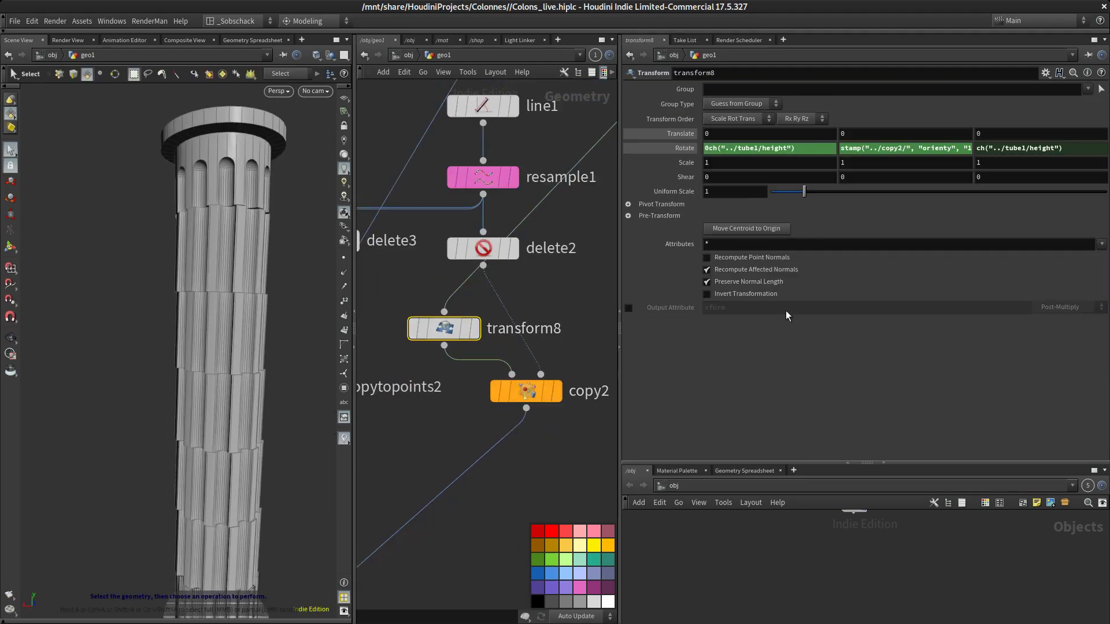
click(1084, 151)
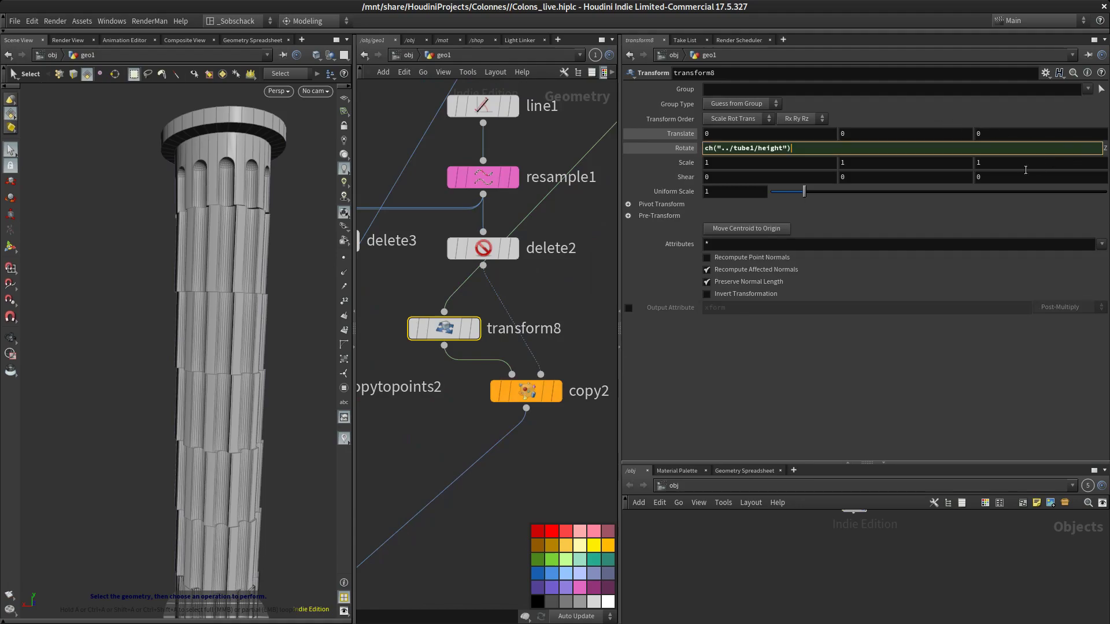
key(ctrl+a)
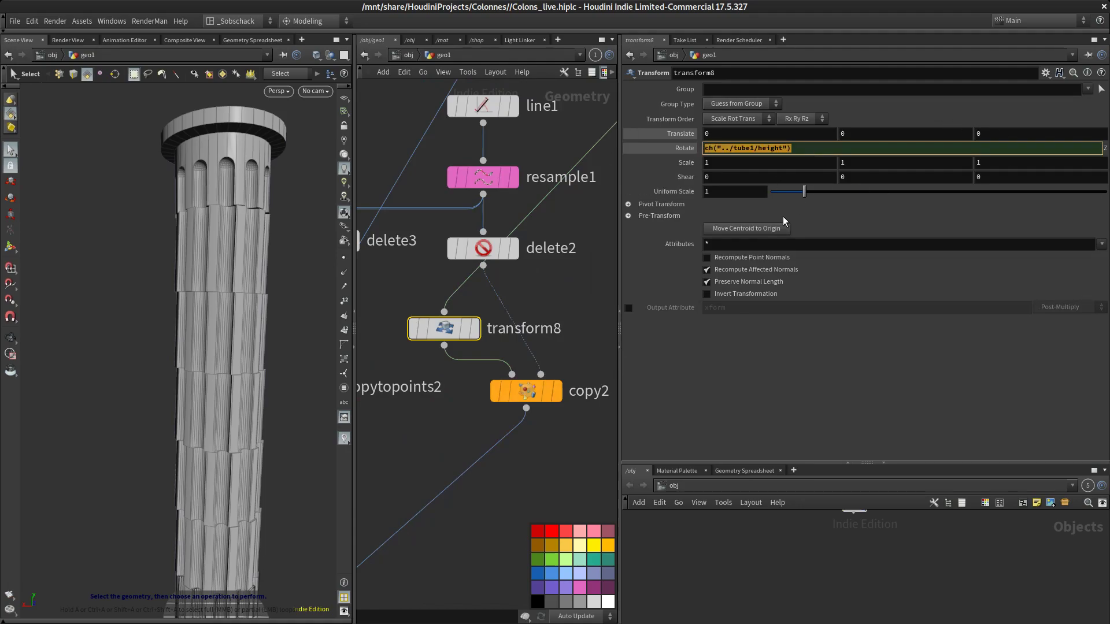
key(BackSpace)
click(568, 324)
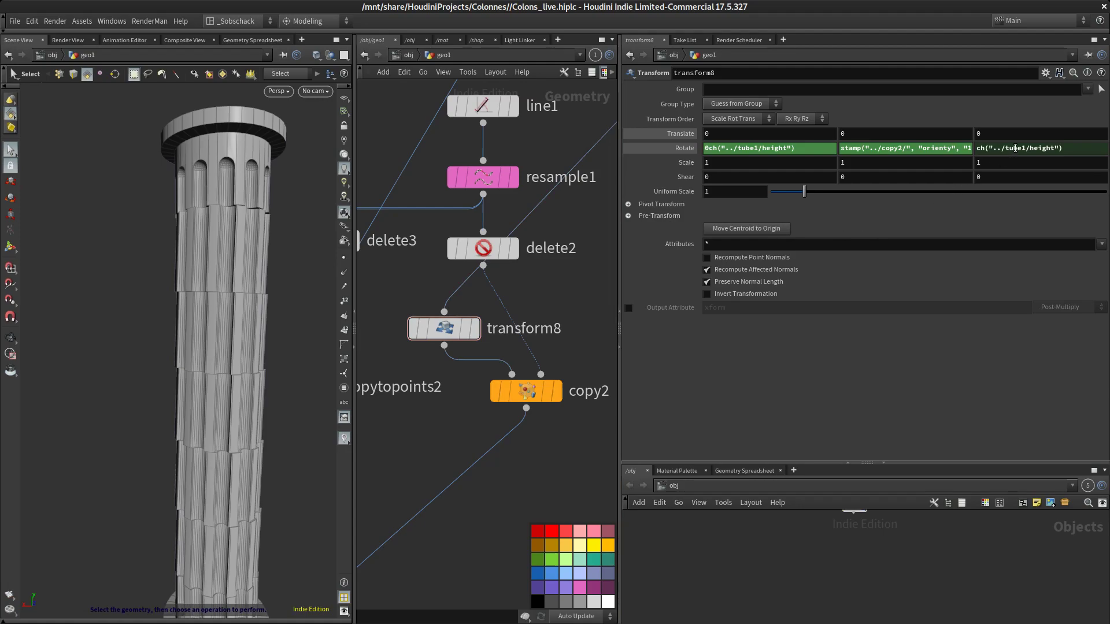
click(1017, 148)
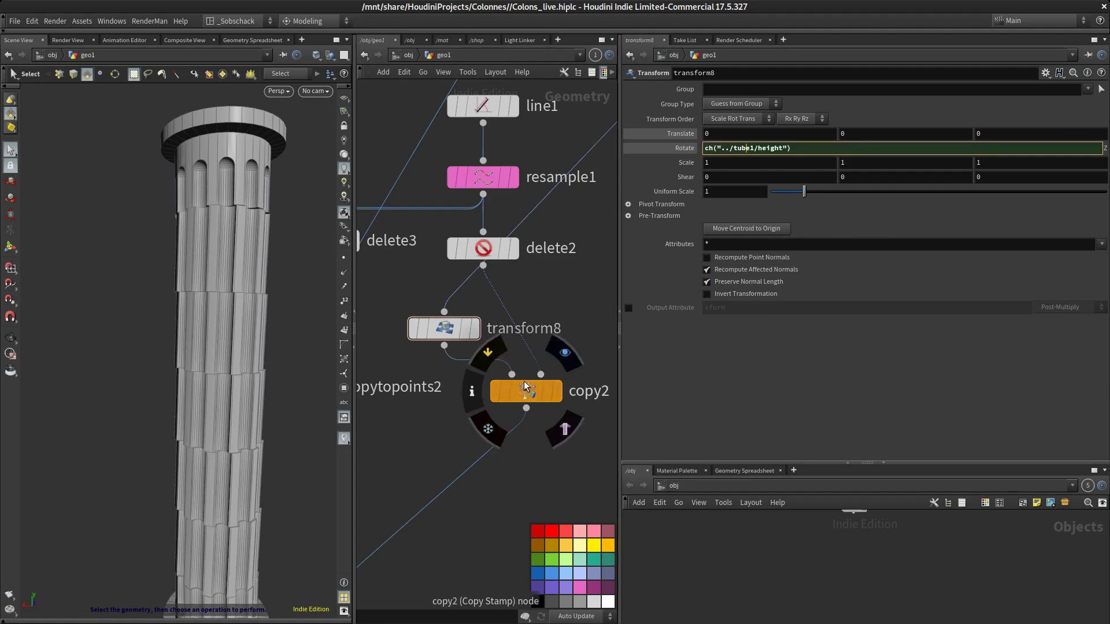
key(Escape)
Orbit the viewport and pan the network to inspect the rotated column pieces
drag(268, 317, 255, 359)
key(s)
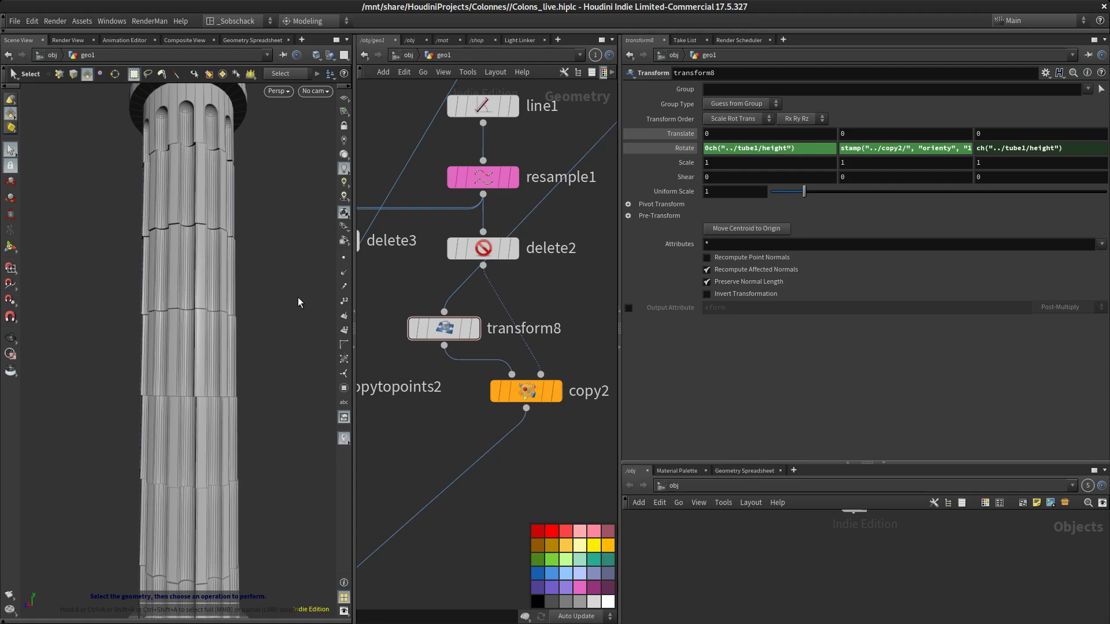
right_click(278, 331)
click(254, 267)
mouse_move(282, 272)
alt+mouse_down()
mouse_move(277, 310)
mouse_move(275, 256)
alt+mouse_up()
drag(431, 335, 561, 324)
scroll(590, 347, down, 4)
scroll(589, 376, down, 1)
middle_drag(592, 404, 452, 423)
click(418, 371)
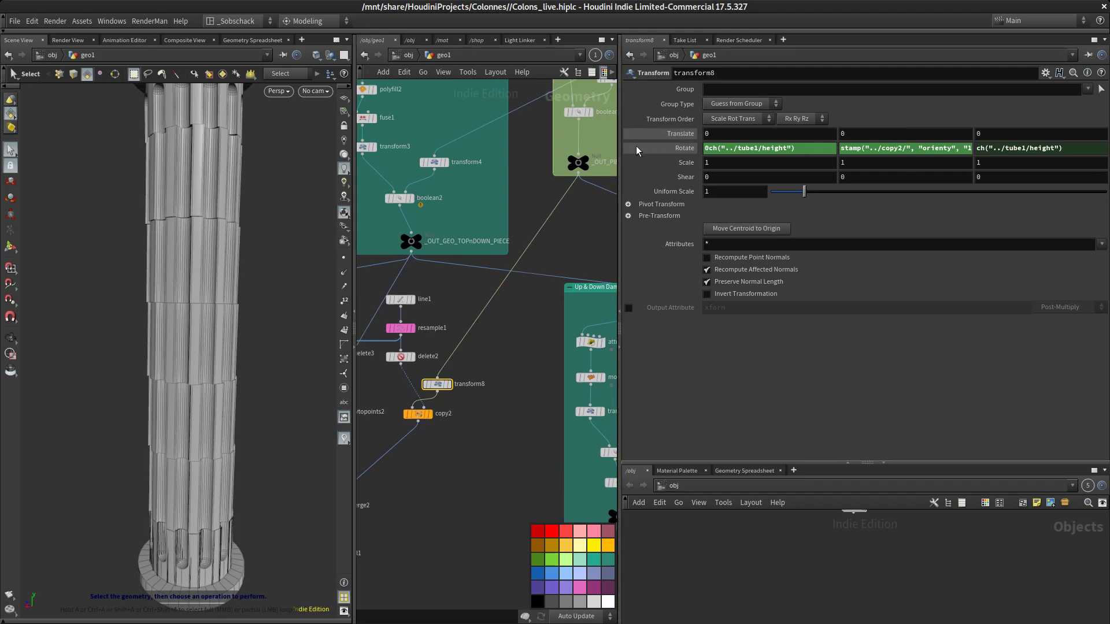
Remove the stray leading 0 from the Rotate X expression so it reads ch("../tube1/height")
click(803, 149)
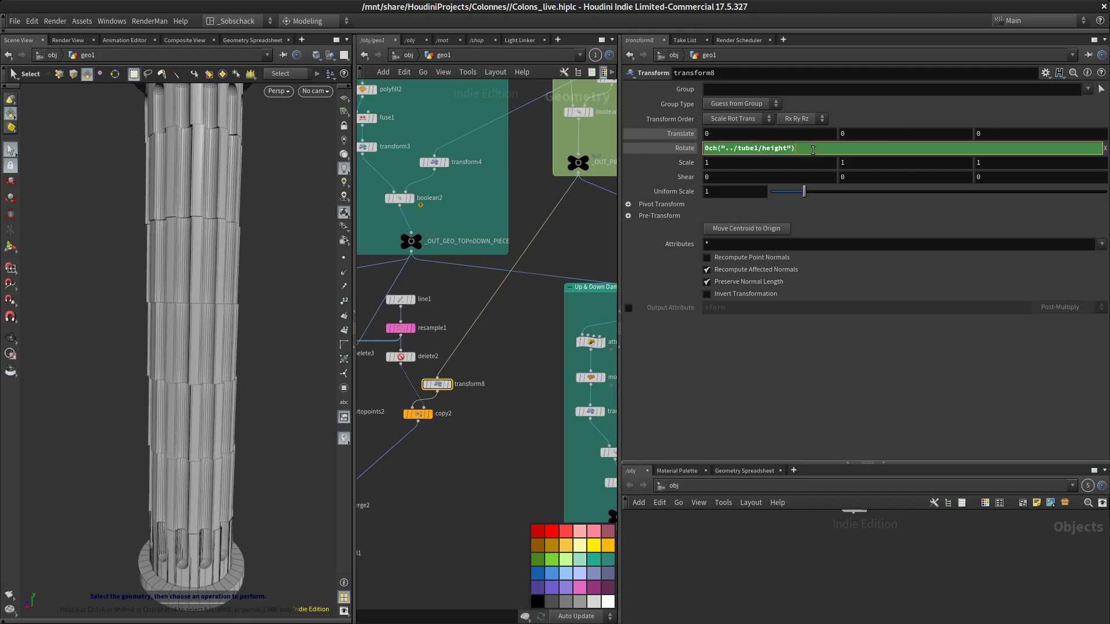
click(706, 151)
click(704, 151)
key(Delete)
key(Return)
double_click(798, 149)
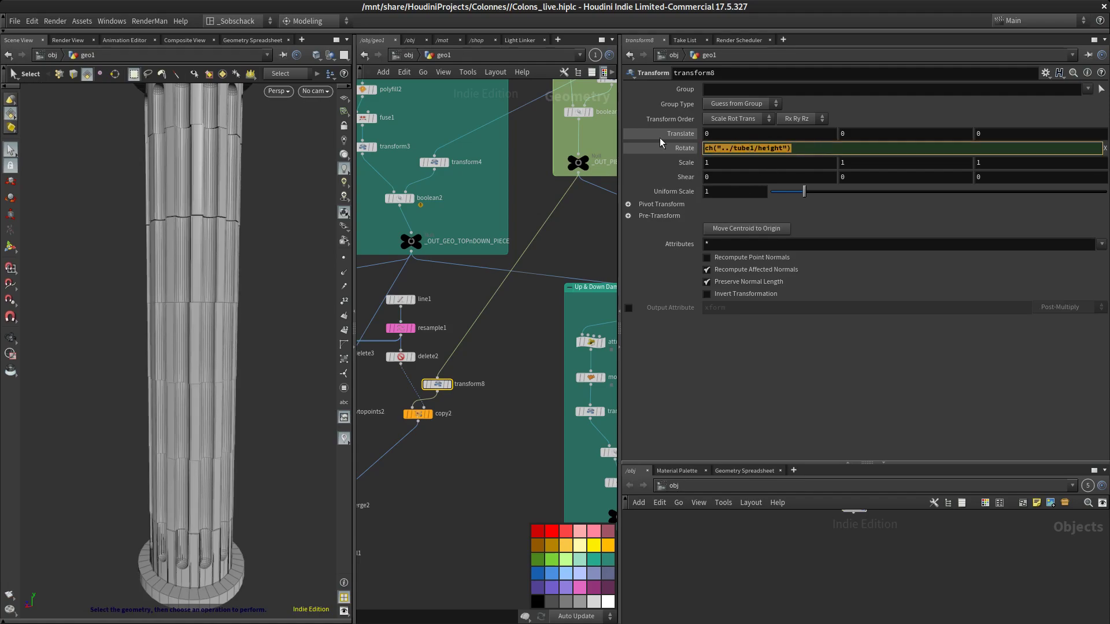
click(529, 440)
alt+drag(279, 292, 245, 364)
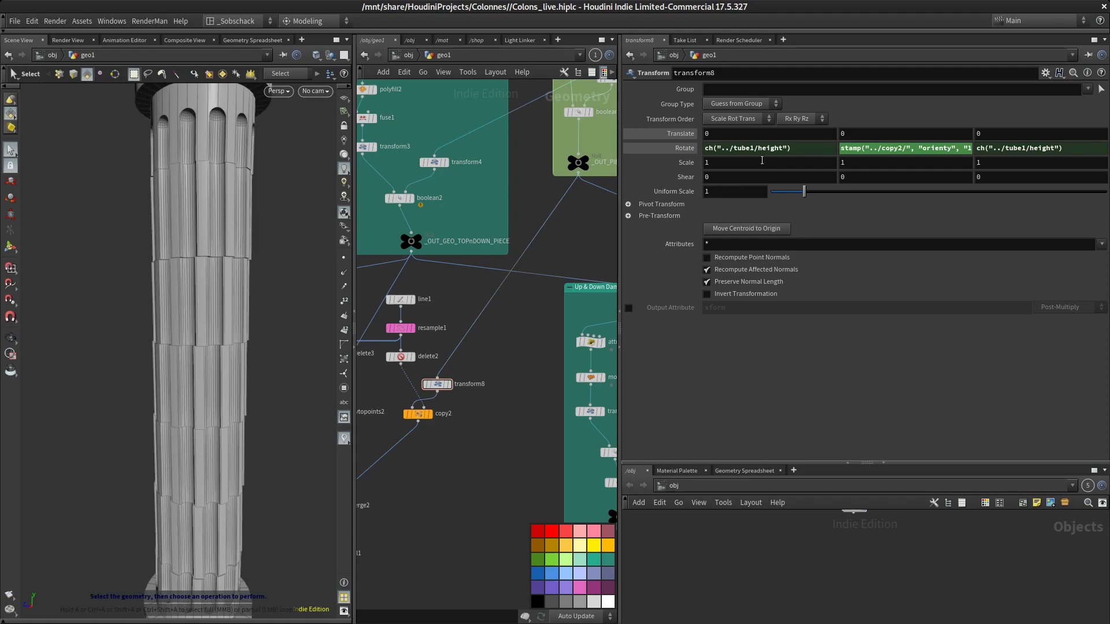
Open the Copy Stamp node copy2 and inspect its stamp variables and the expression behind Value 2
double_click(797, 150)
mouse_move(475, 442)
middle_down()
mouse_move(501, 403)
mouse_move(475, 432)
middle_up()
click(446, 374)
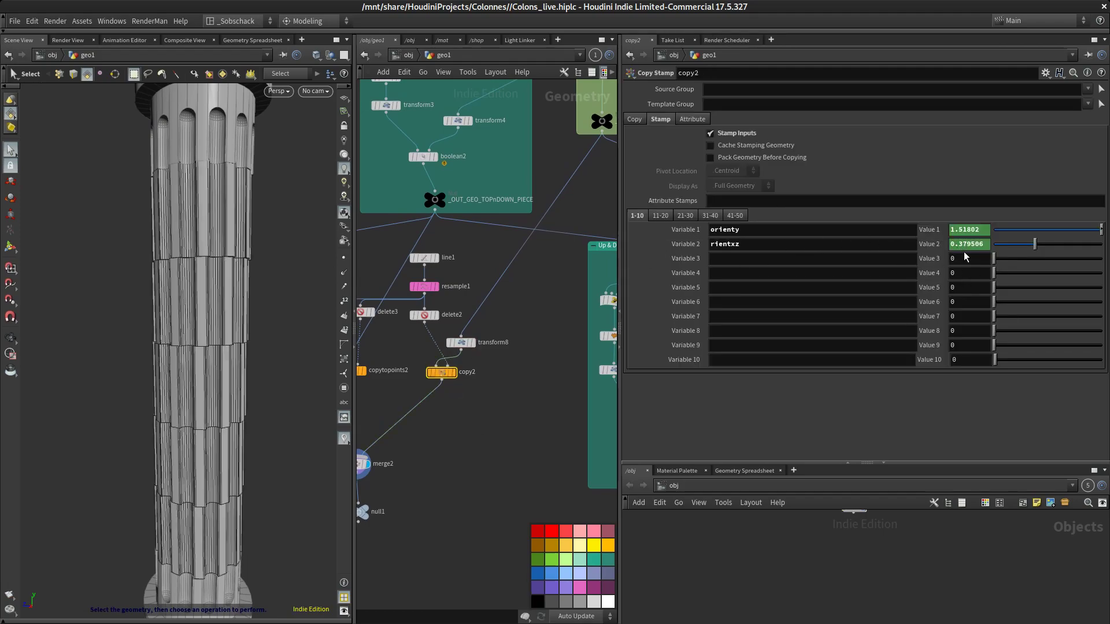
click(929, 244)
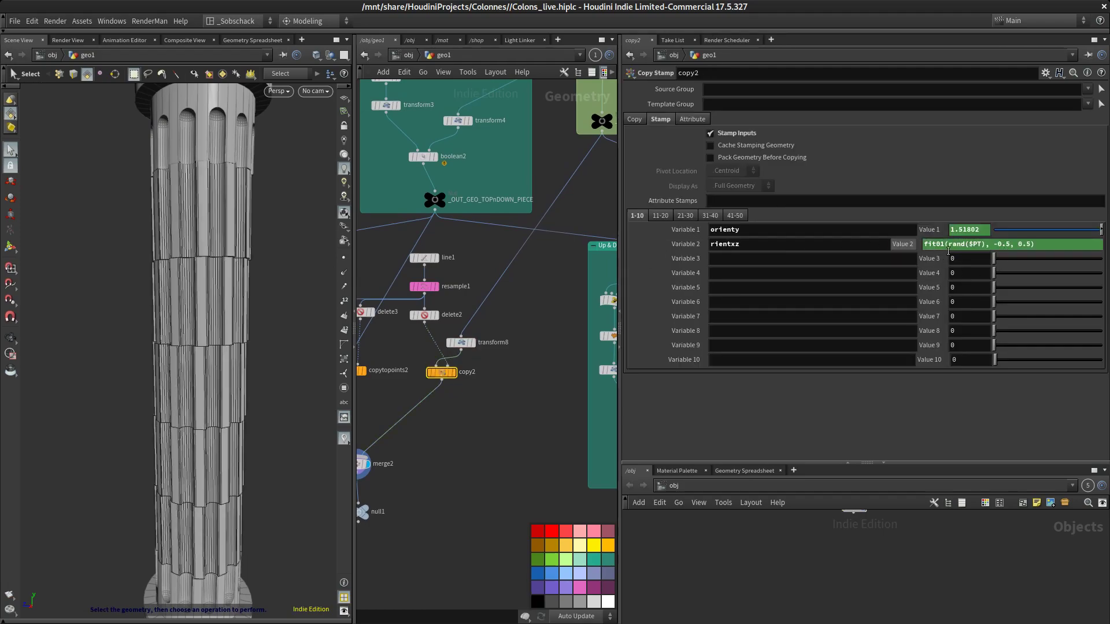
click(777, 244)
Clear the Transform node's Rotate X field and delete its channel
middle_drag(490, 419, 605, 432)
scroll(455, 416, up, 5)
scroll(560, 433, up, 1)
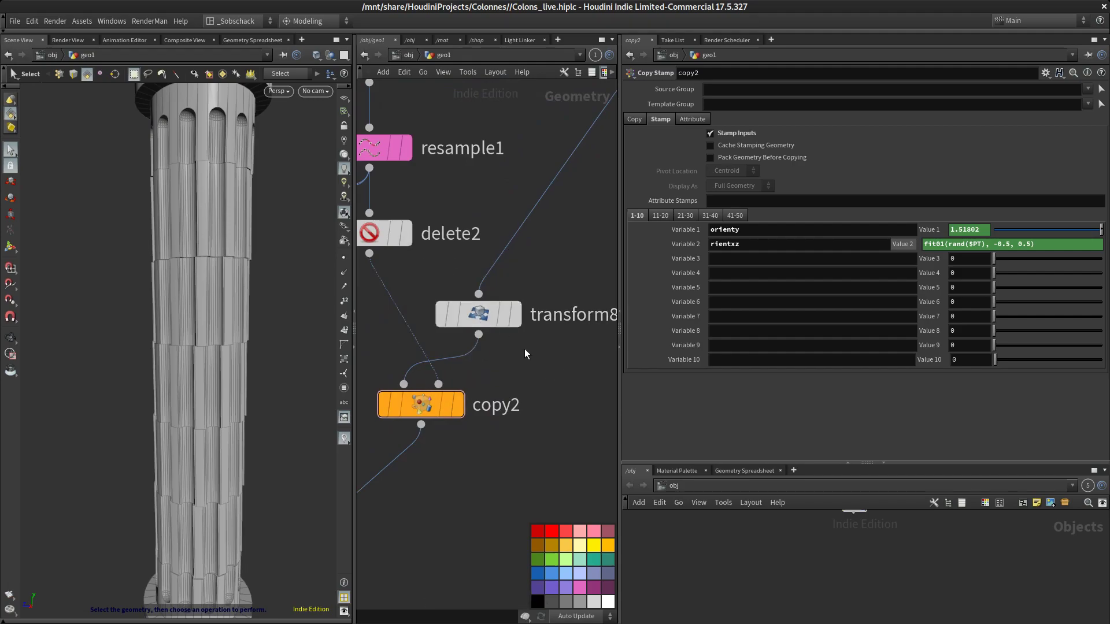
click(479, 314)
click(783, 144)
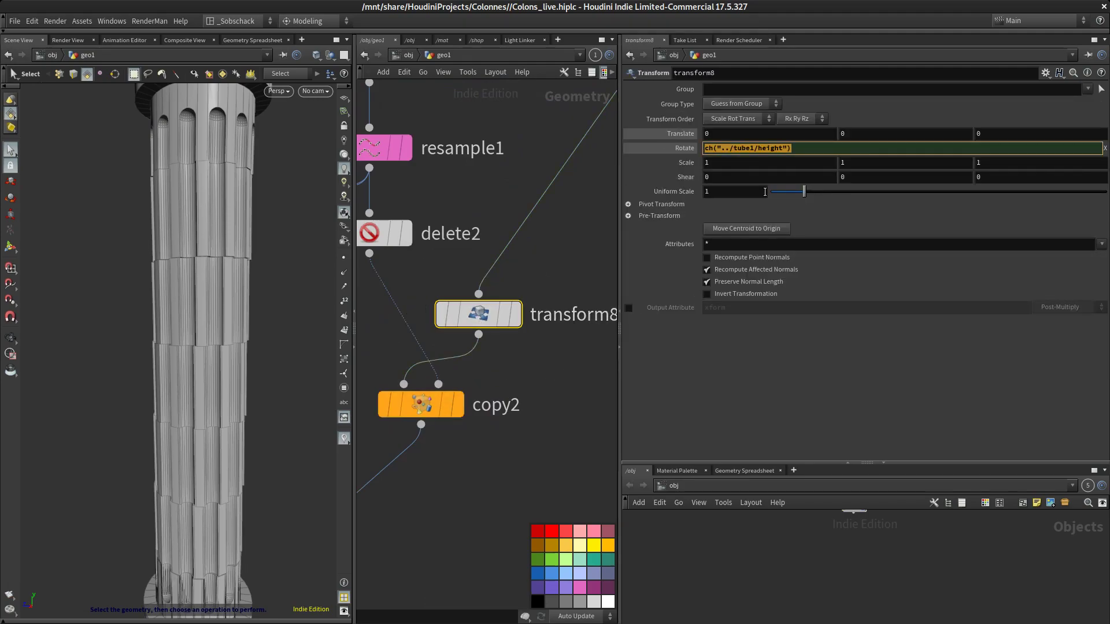
key(BackSpace)
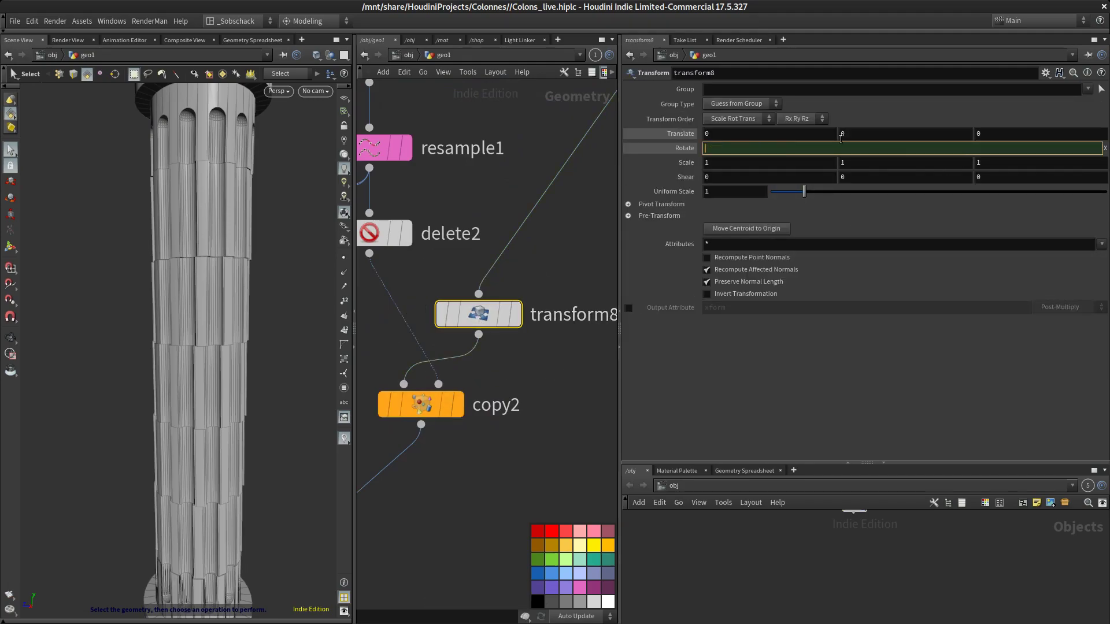
key(Return)
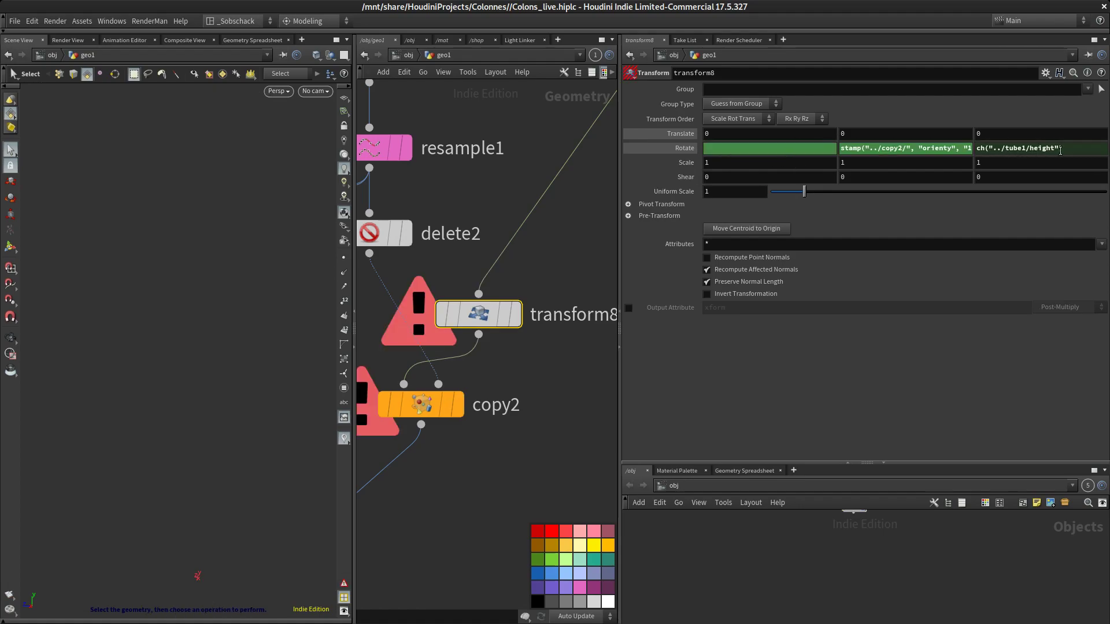
drag(1064, 151, 883, 157)
key(Return)
click(744, 150)
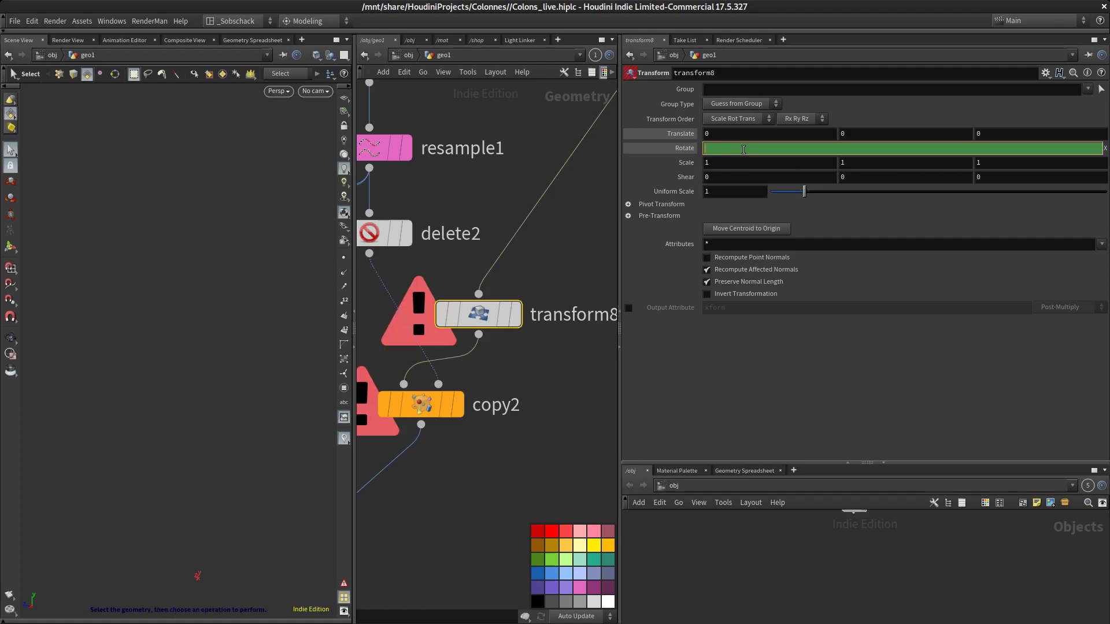
right_click(744, 149)
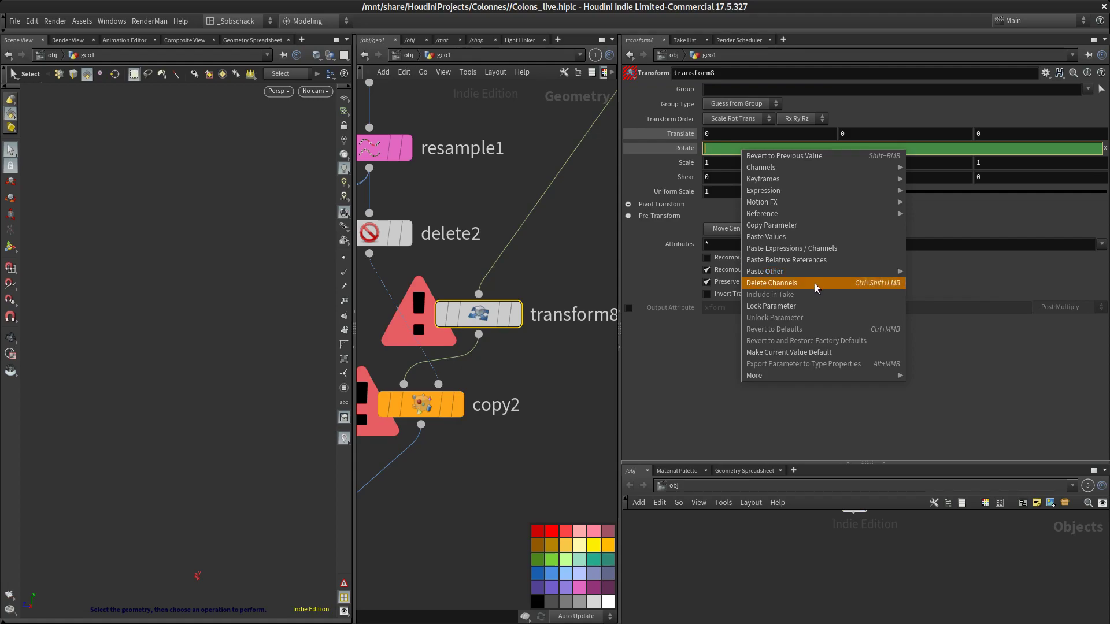
click(815, 283)
key(Return)
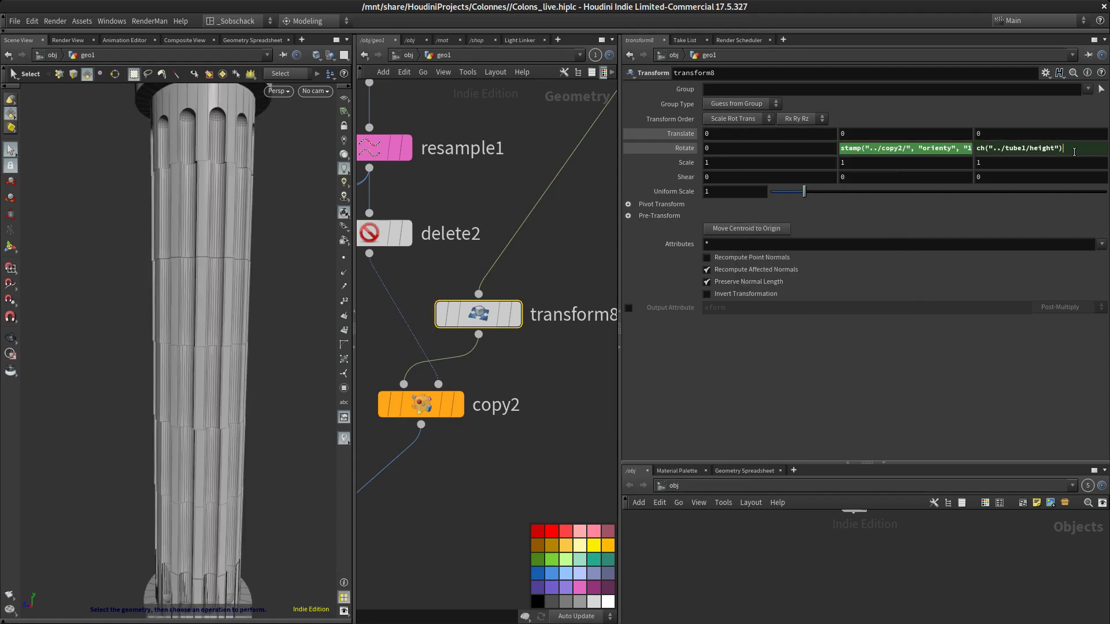
Set the Transform node's Rotate X to the expression stamp("../copy2/", "orientxz", "1")
double_click(1075, 152)
drag(840, 146, 693, 140)
key(Return)
double_click(1003, 148)
right_click(776, 151)
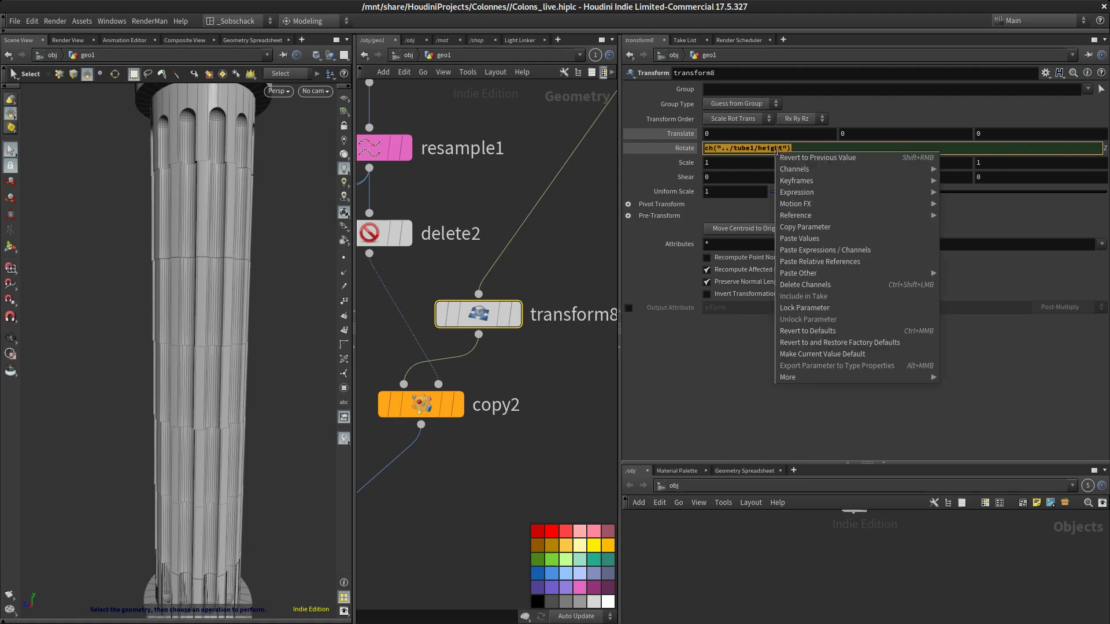
click(865, 286)
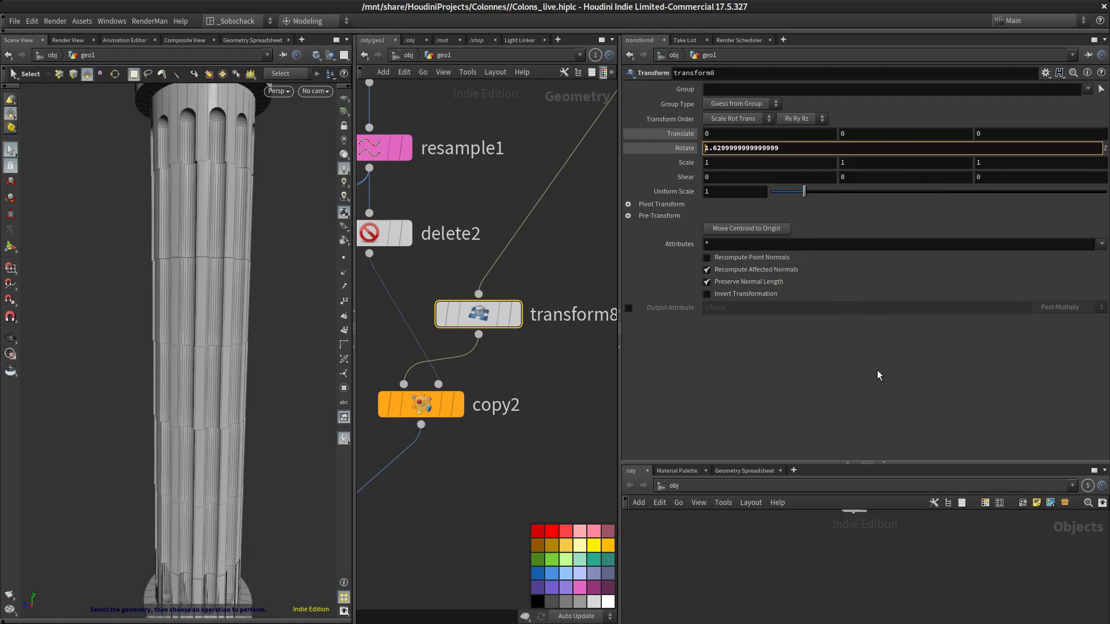
double_click(1040, 151)
click(963, 200)
double_click(736, 137)
double_click(783, 154)
drag(733, 146, 675, 149)
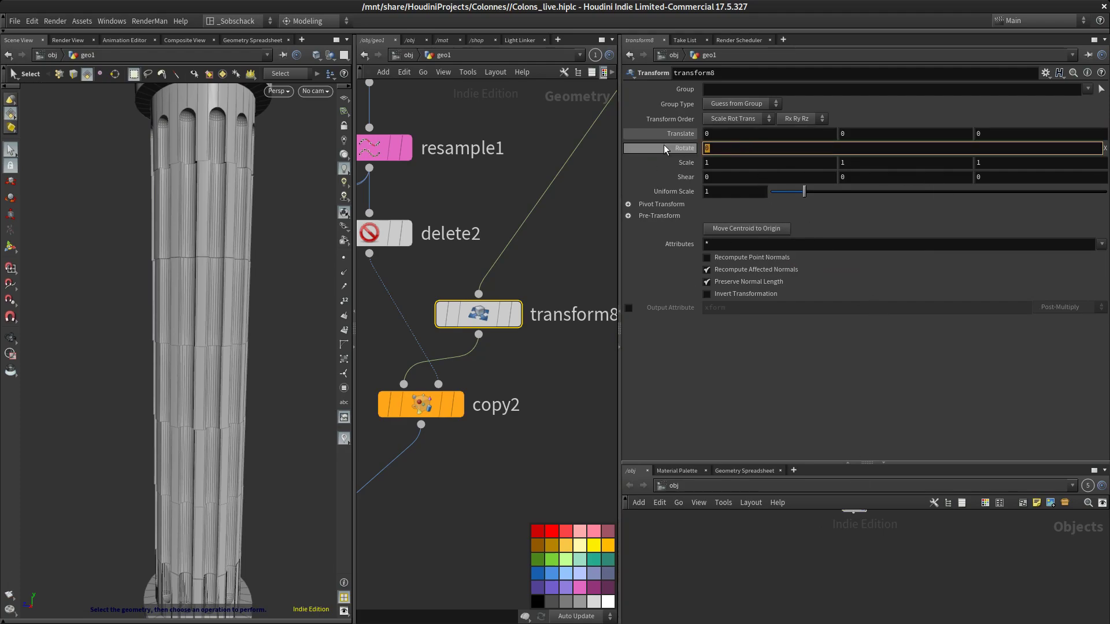
text(csta)
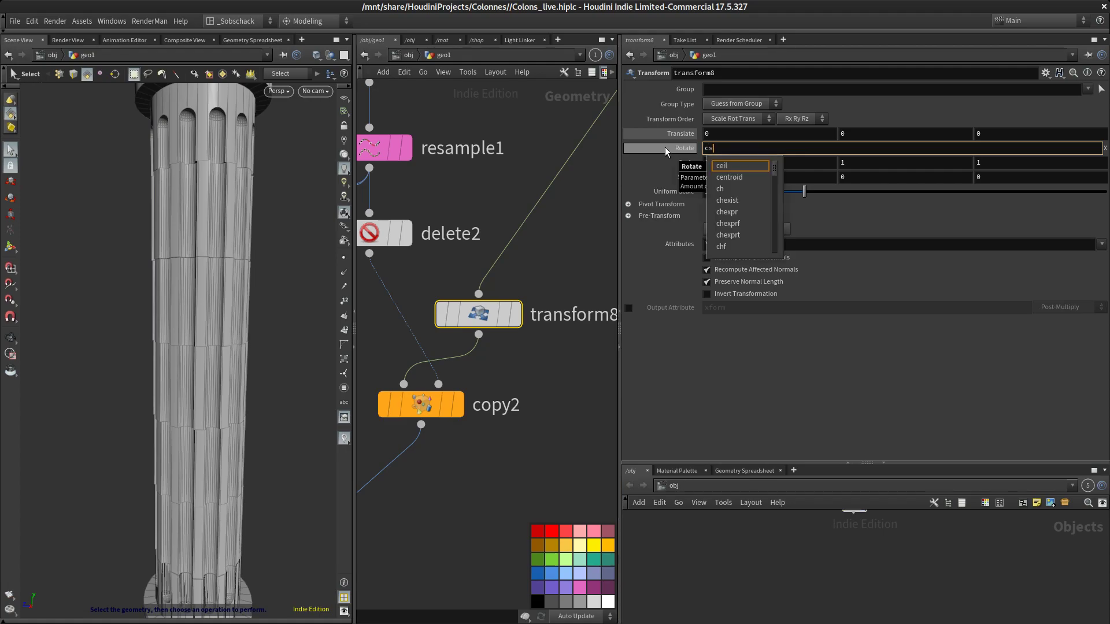
key(BackSpace)
key(BackSpace)
key(BackSpace)
key(BackSpace)
text(satmp)
key(BackSpace)
key(BackSpace)
key(BackSpace)
key(BackSpace)
text(tam)
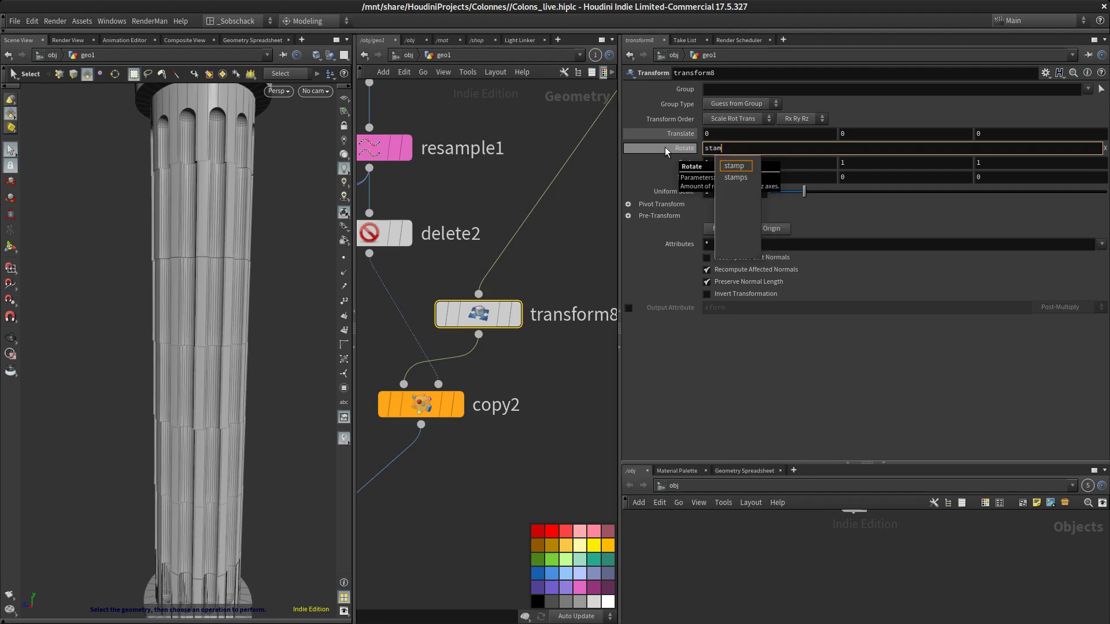
text(p)
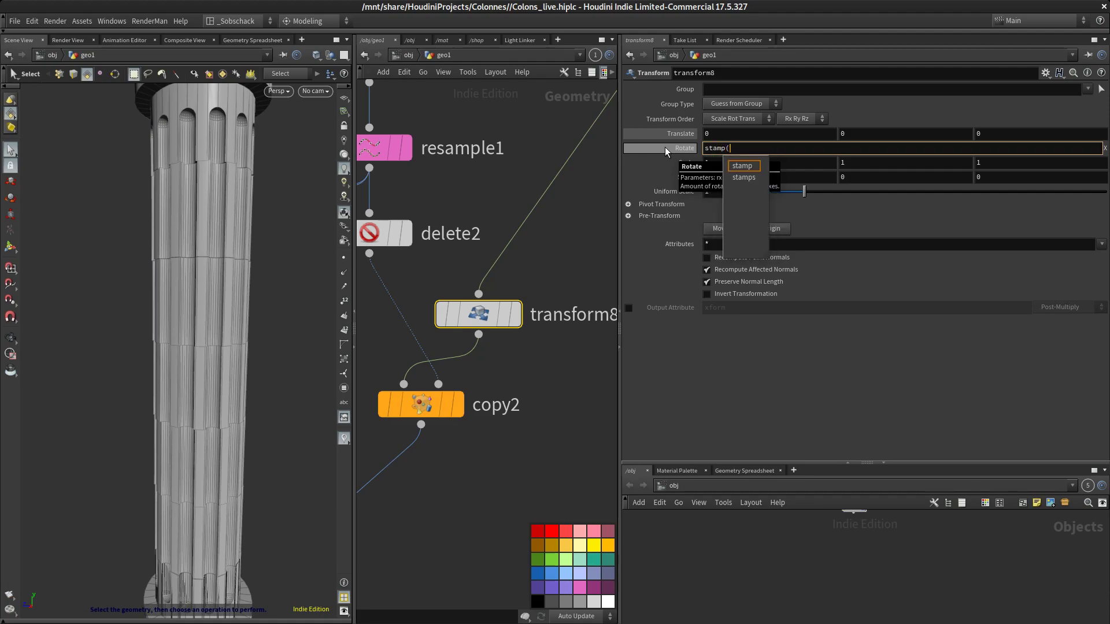
text(())
text(")
text(../)
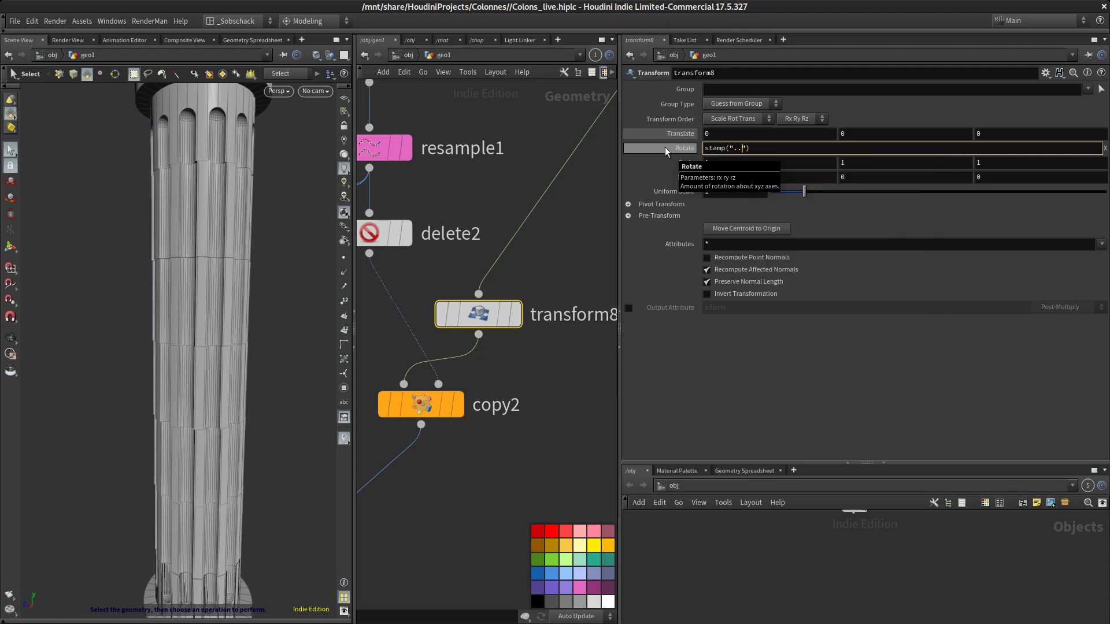
text(cop)
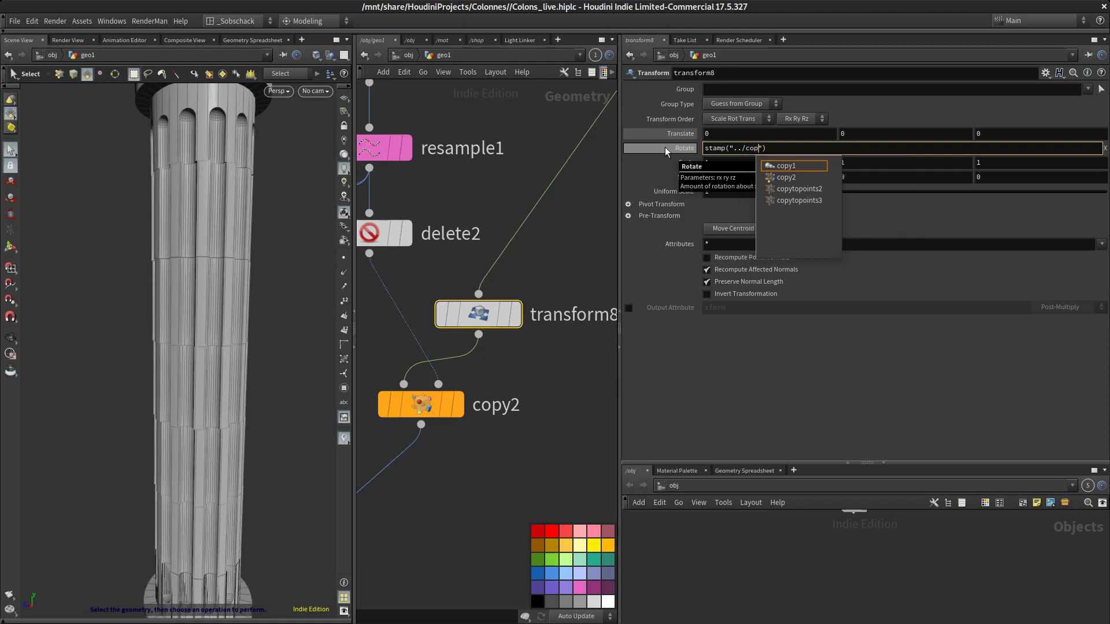
key(Down)
key(Return)
text(/)
key(Right)
text(, orient)
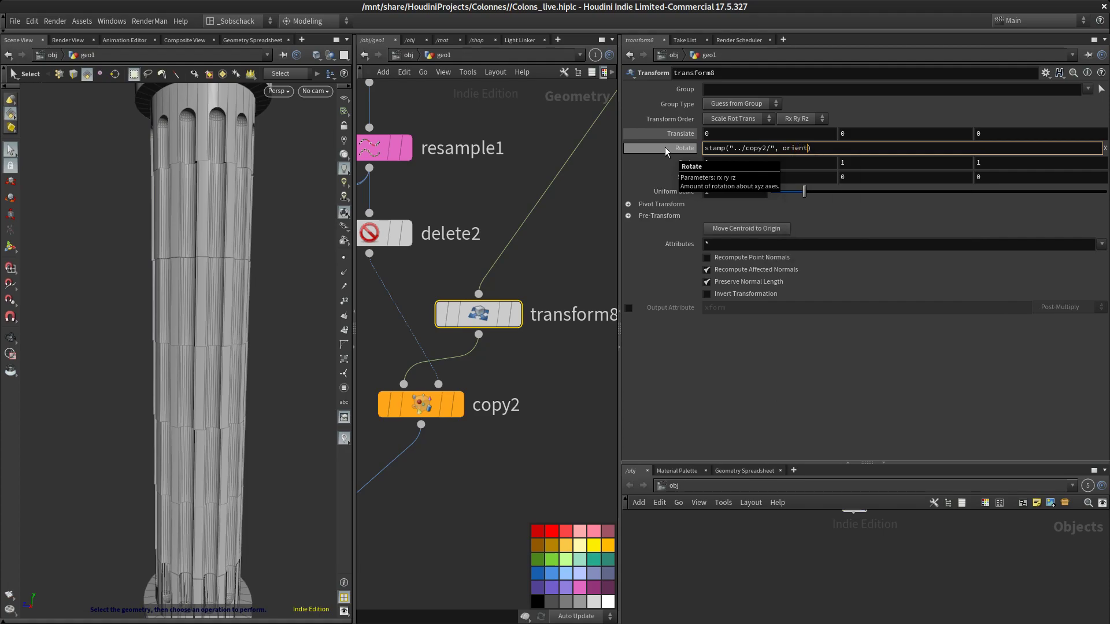
text(xz")
key(Left)
text(", )
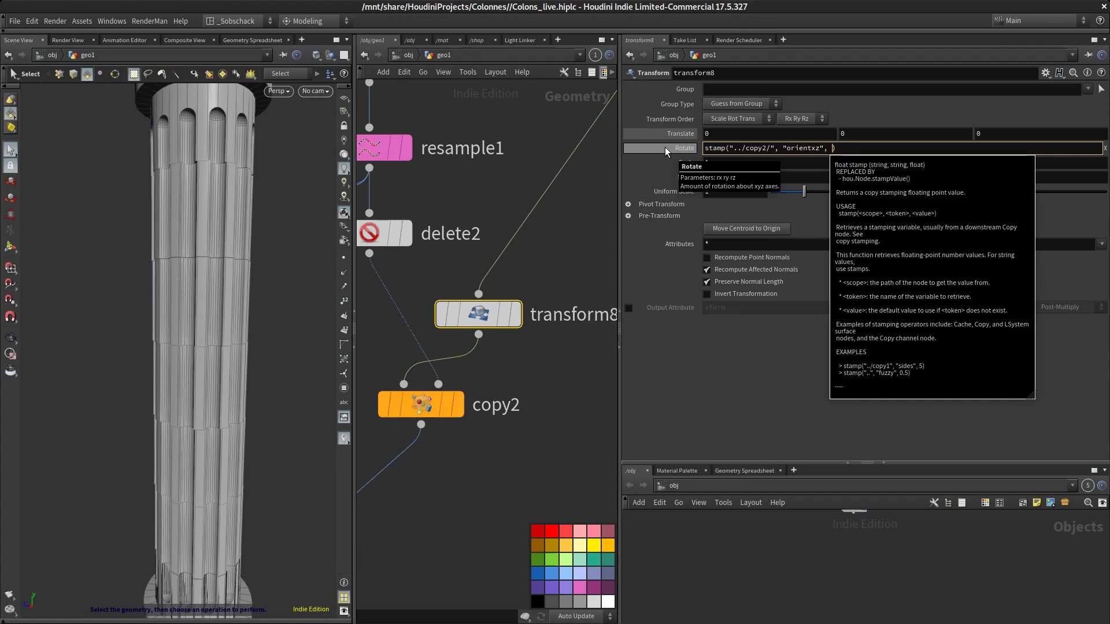
text("1")
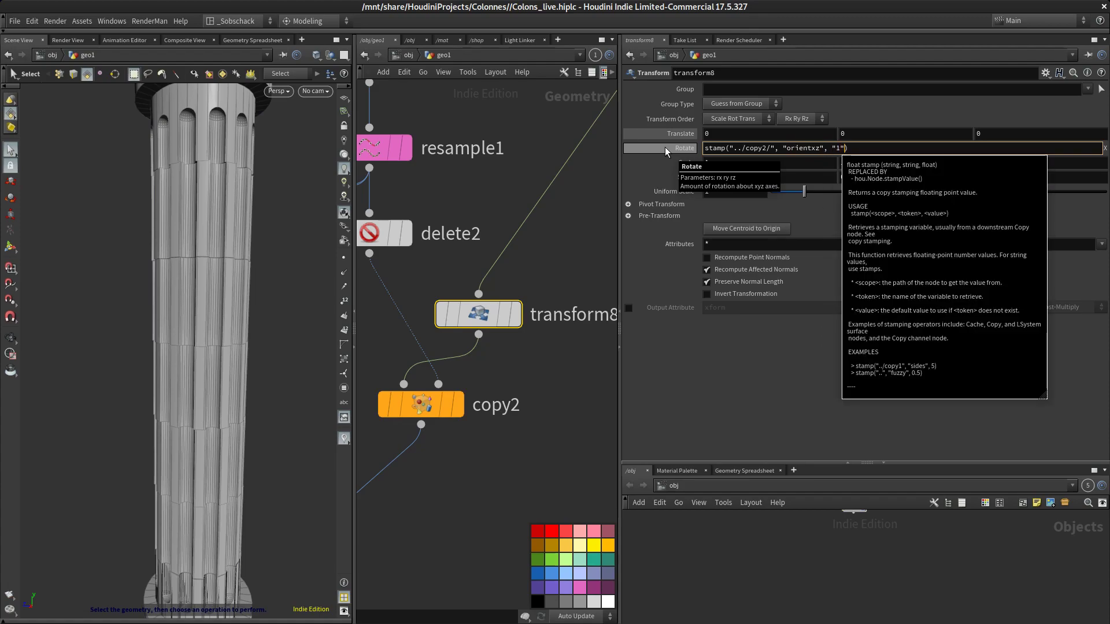
key(Return)
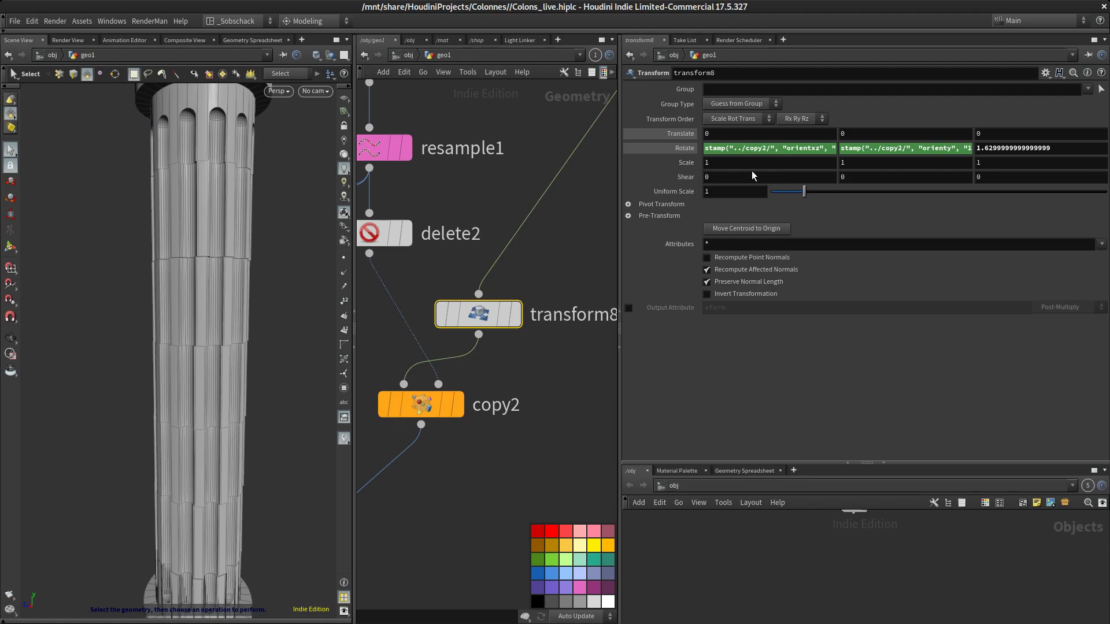
Copy the Rotate X stamp expression and paste it into the Transform node's Rotate Z field
click(754, 152)
double_click(753, 152)
drag(889, 148, 615, 135)
key(ctrl+c)
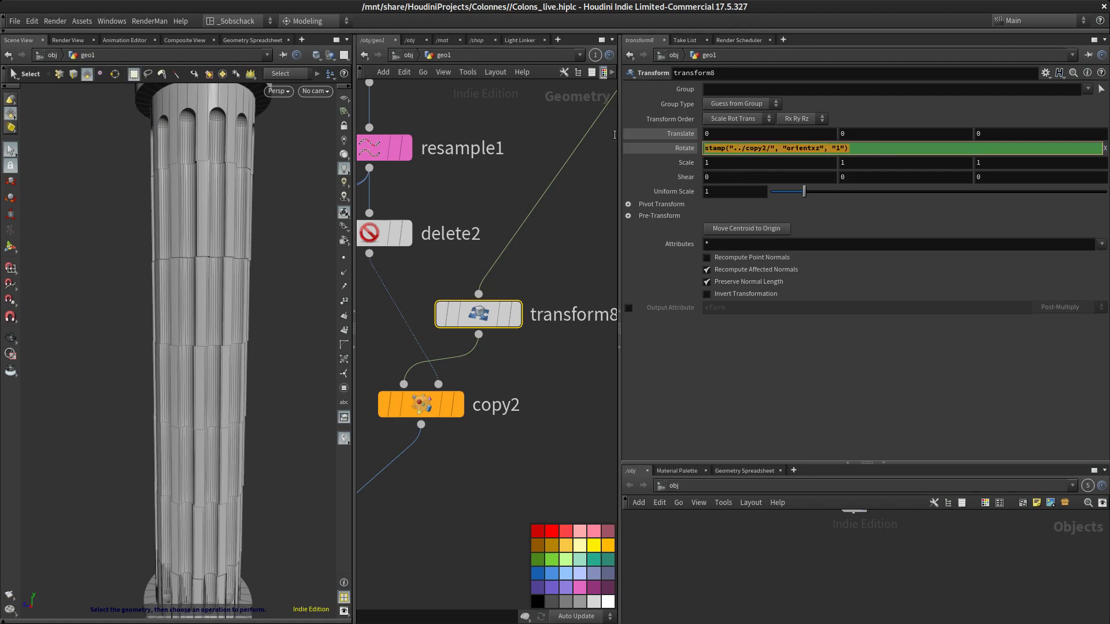
click(813, 436)
double_click(1065, 152)
right_click(1065, 151)
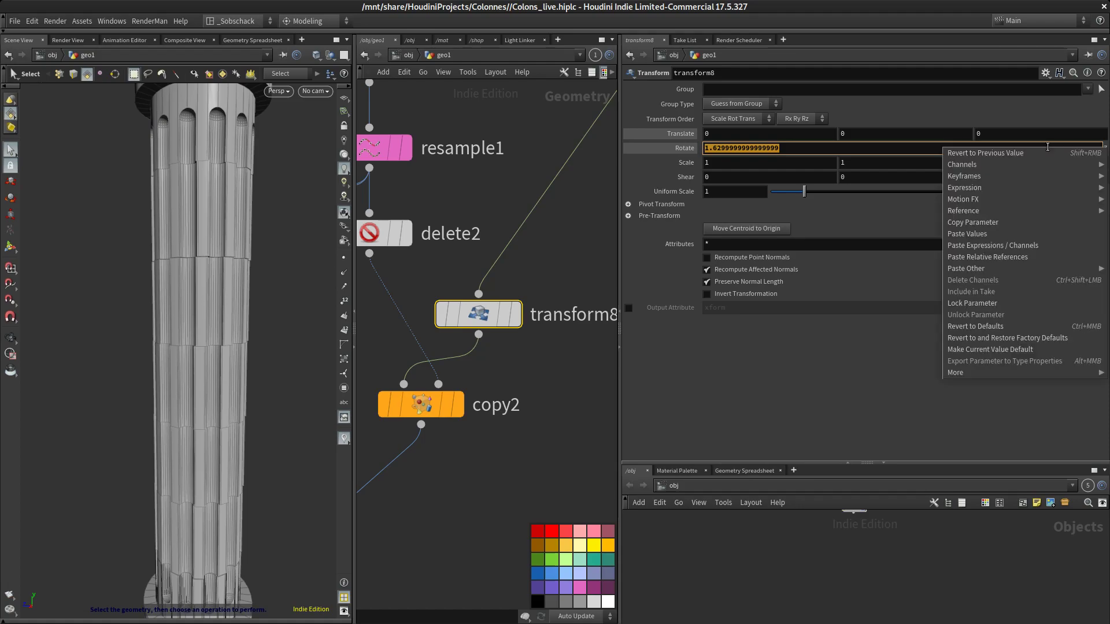
click(1039, 222)
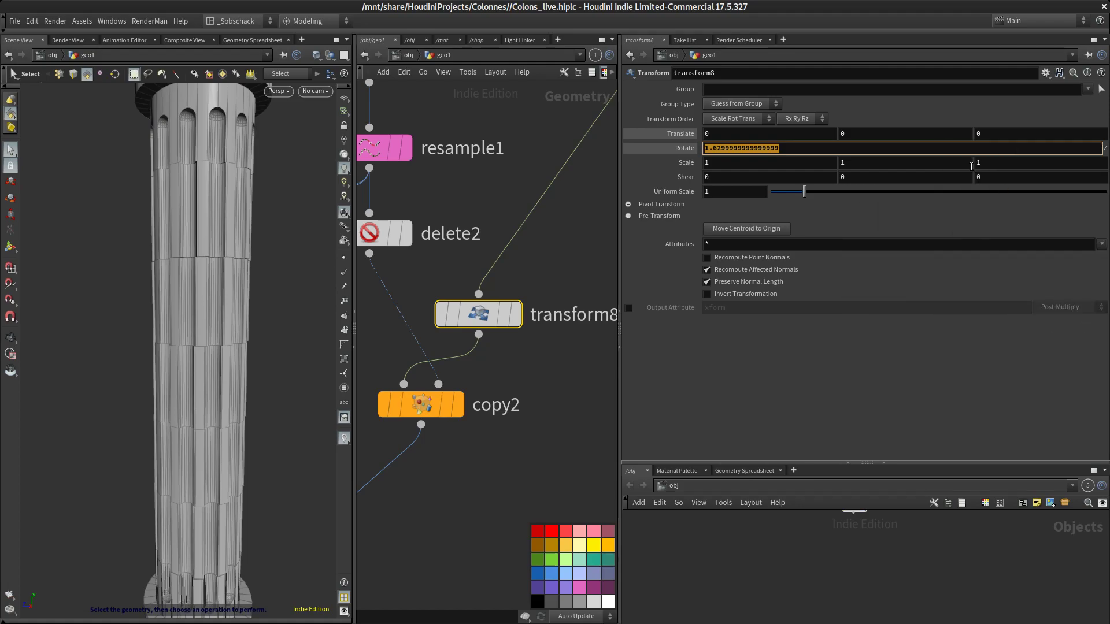
key(ctrl+v)
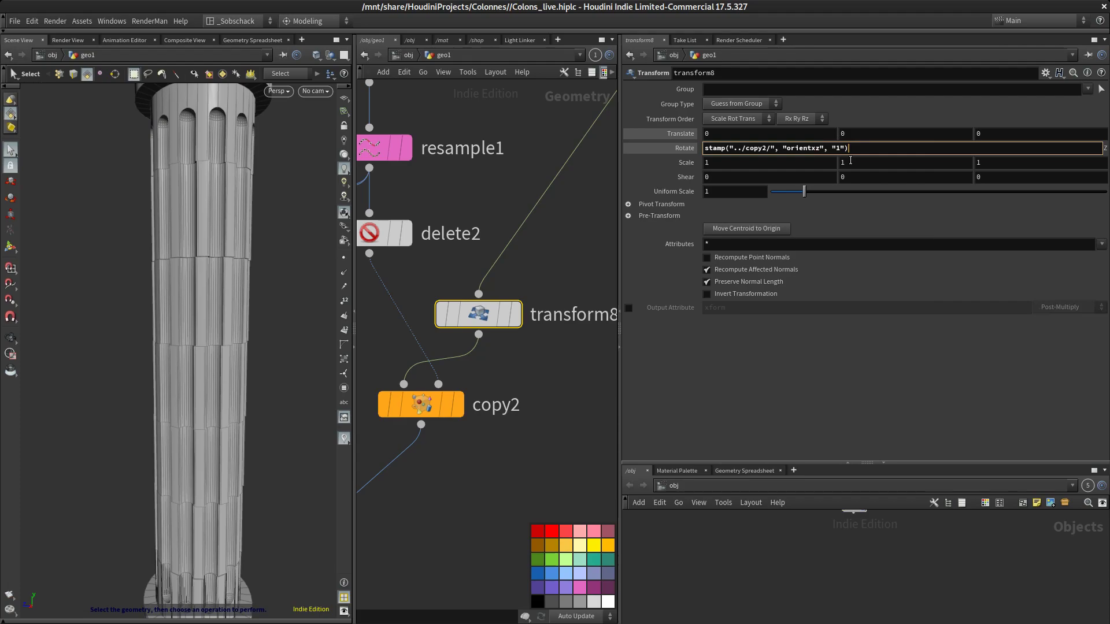
key(Return)
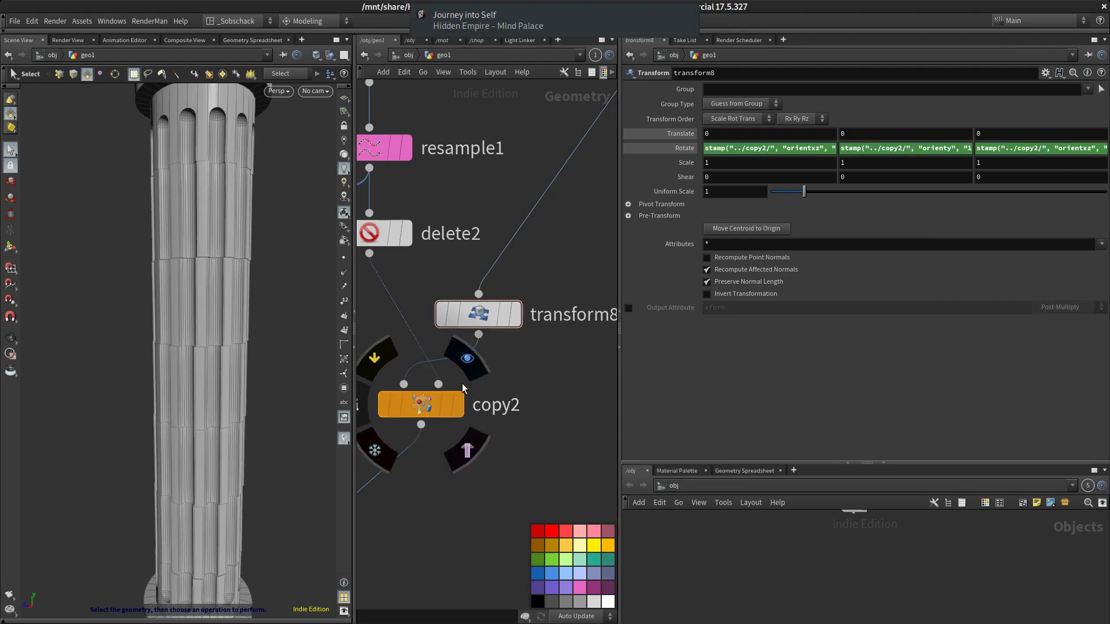
Orbit the viewport and rearrange the transform8 and copy2 nodes to inspect the rotated shaft pieces
click(458, 405)
key(Escape)
drag(303, 335, 249, 324)
key(s)
scroll(515, 352, down, 4)
middle_drag(506, 380, 522, 358)
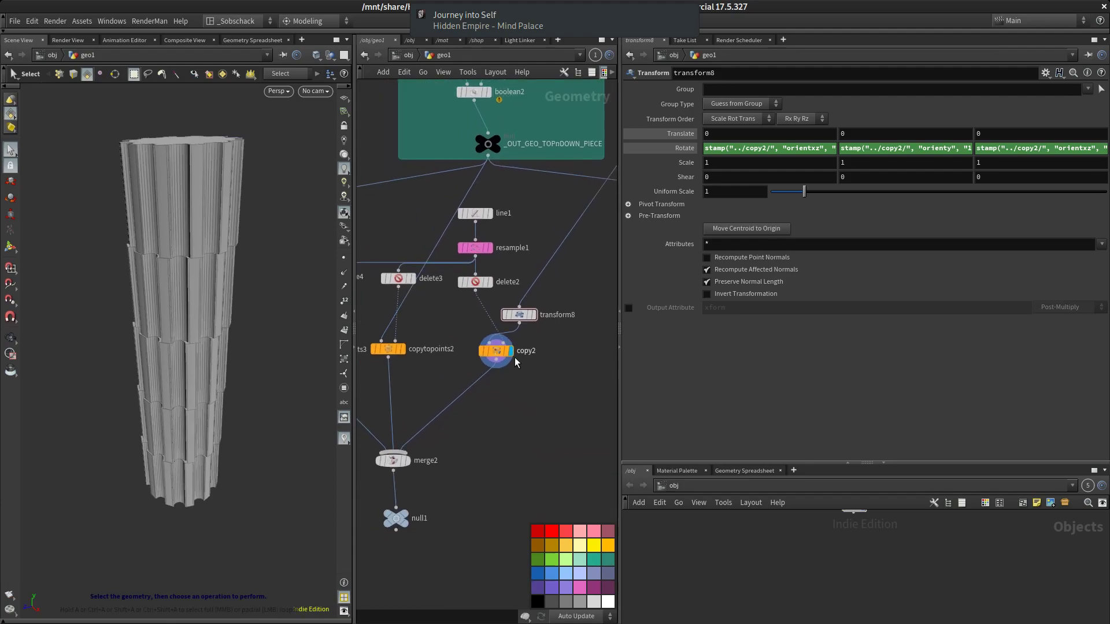
drag(492, 350, 489, 353)
drag(519, 315, 543, 315)
mouse_move(251, 317)
alt+mouse_down()
mouse_move(255, 284)
mouse_move(253, 300)
alt+mouse_up()
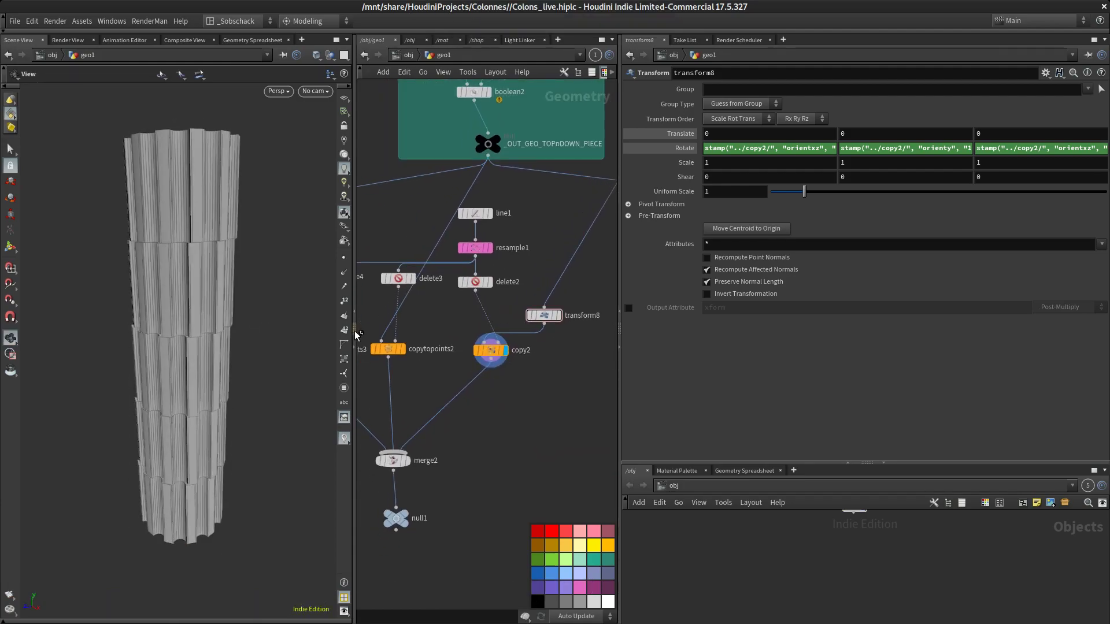
middle_drag(517, 345, 475, 332)
scroll(476, 332, up, 3)
mouse_move(517, 294)
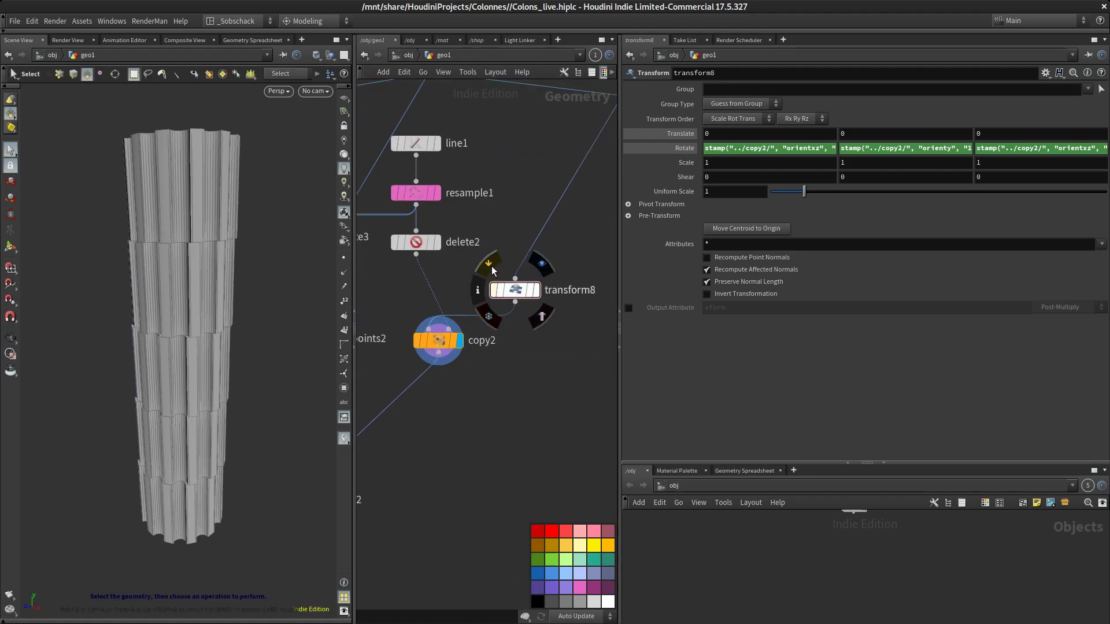
Toggle the Transform node's bypass flag on and off to compare the rotation effect
click(492, 270)
click(492, 270)
click(492, 270)
click(493, 271)
alt+drag(247, 278, 248, 304)
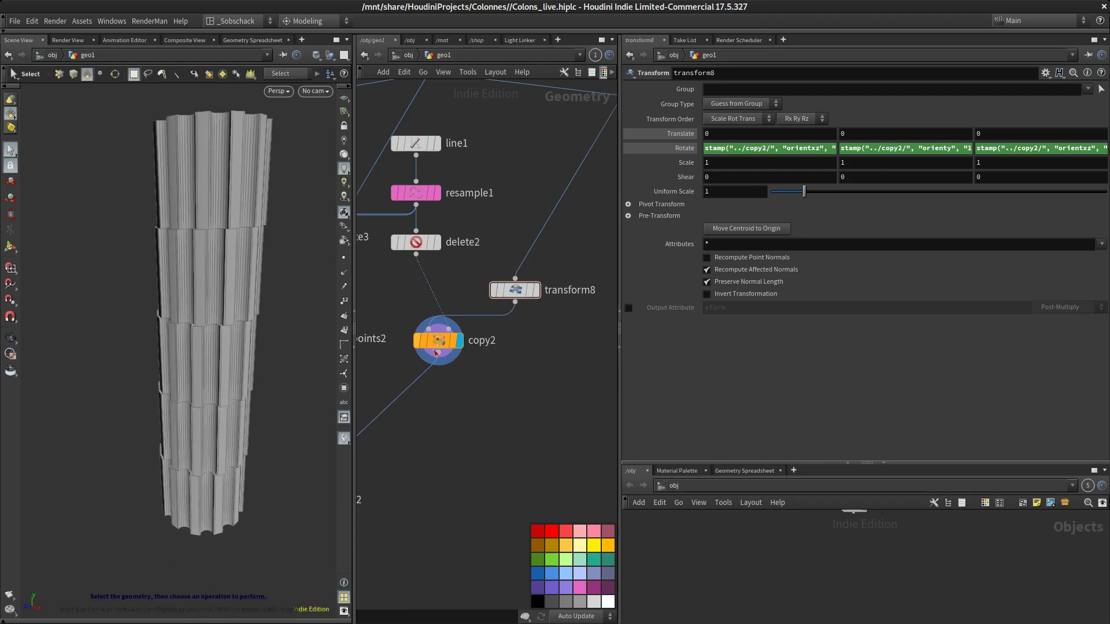
Correct the Copy Stamp node's second variable name to orientxz
click(438, 341)
click(1013, 244)
click(884, 440)
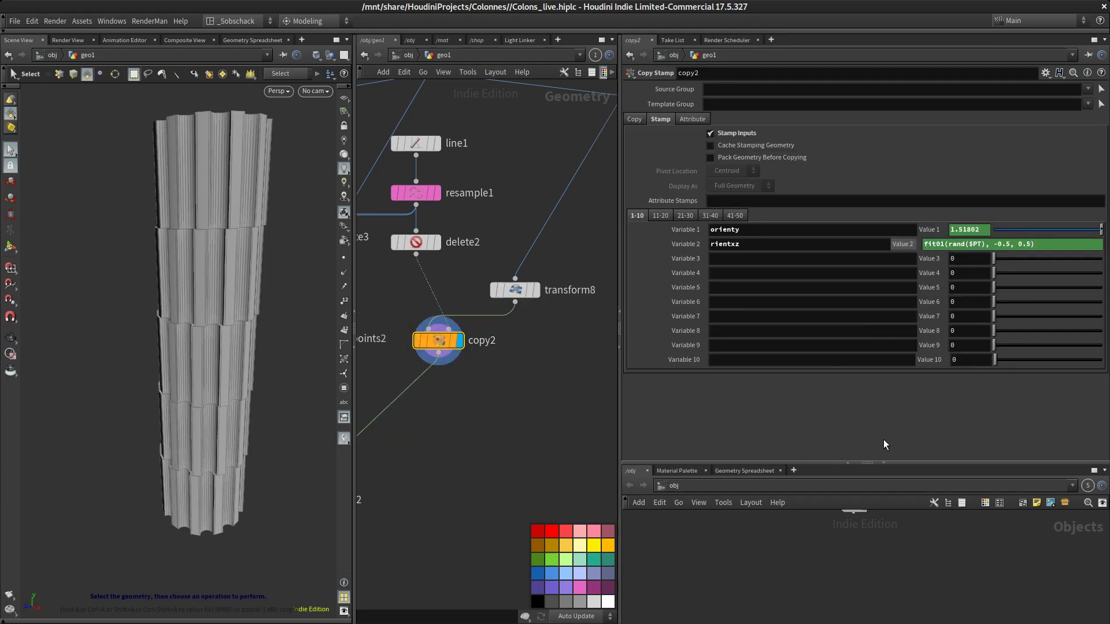
click(929, 230)
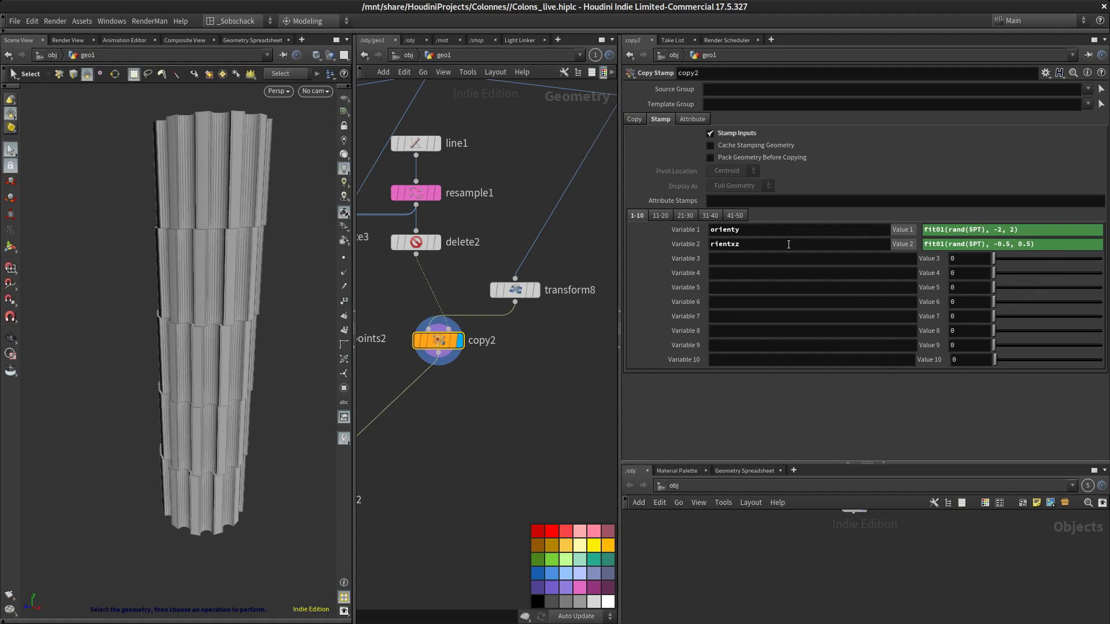
click(745, 247)
text(o)
key(Return)
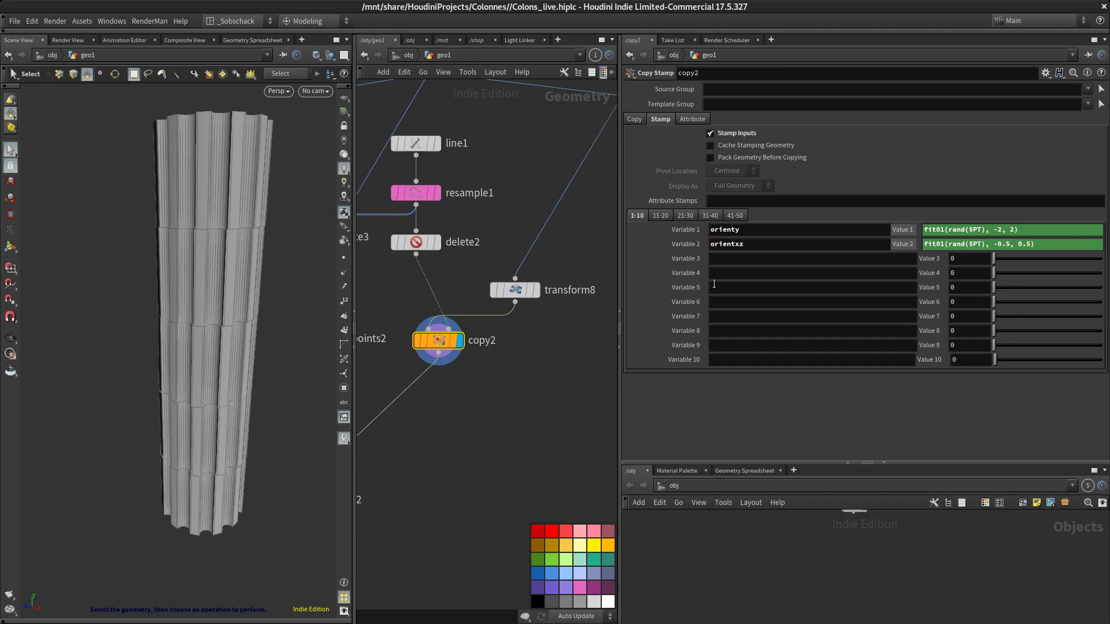
Set the display flag on the null1 output node to view the complete column
click(526, 422)
alt+drag(290, 334, 307, 315)
alt+middle_drag(307, 315, 295, 316)
scroll(484, 373, down, 4)
middle_drag(484, 373, 511, 307)
scroll(437, 367, up, 3)
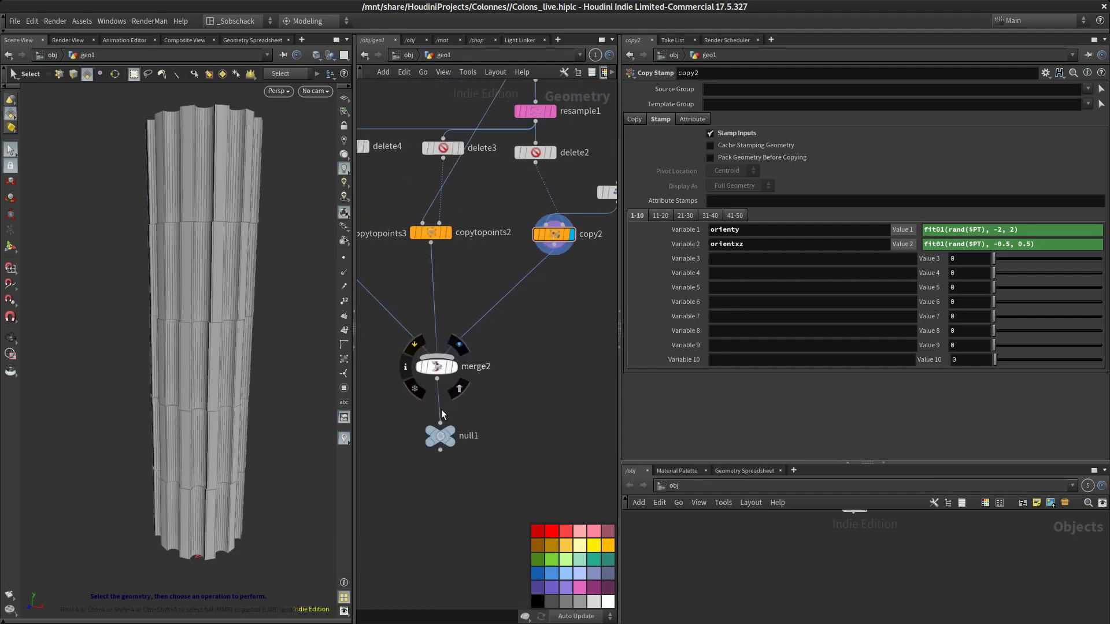
click(455, 432)
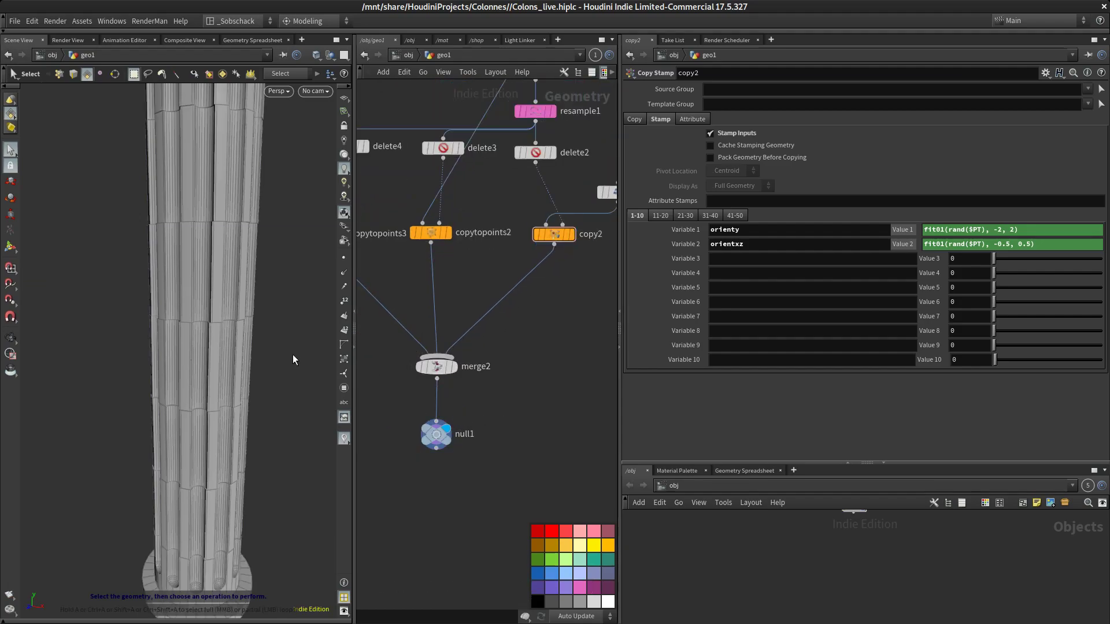
Widen the network editor and orbit the viewport to inspect the assembled column
mouse_move(296, 355)
alt+right_down()
mouse_move(280, 377)
mouse_move(295, 350)
alt+right_up()
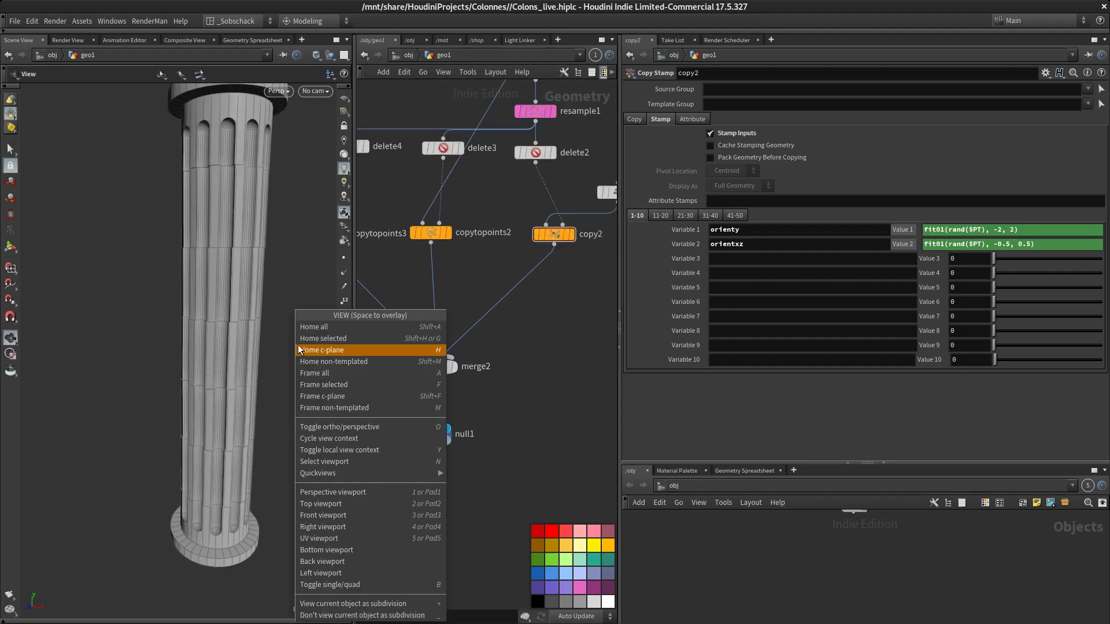
key(Escape)
drag(293, 248, 300, 347)
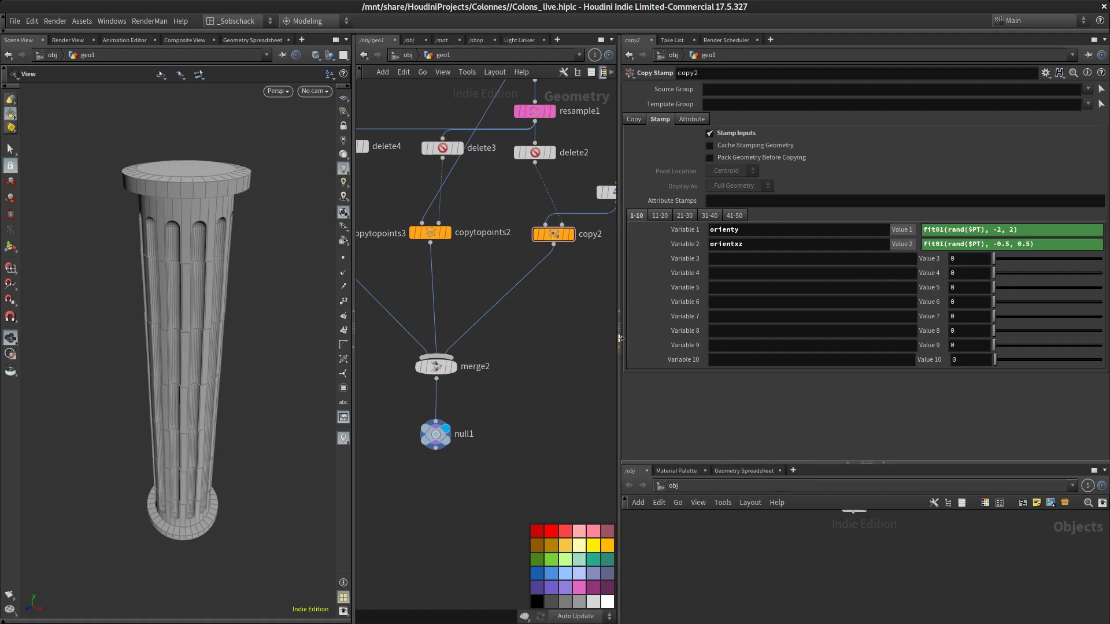
drag(619, 332, 838, 325)
scroll(721, 328, down, 4)
middle_drag(721, 329, 710, 429)
drag(298, 305, 303, 297)
right_drag(302, 297, 391, 332)
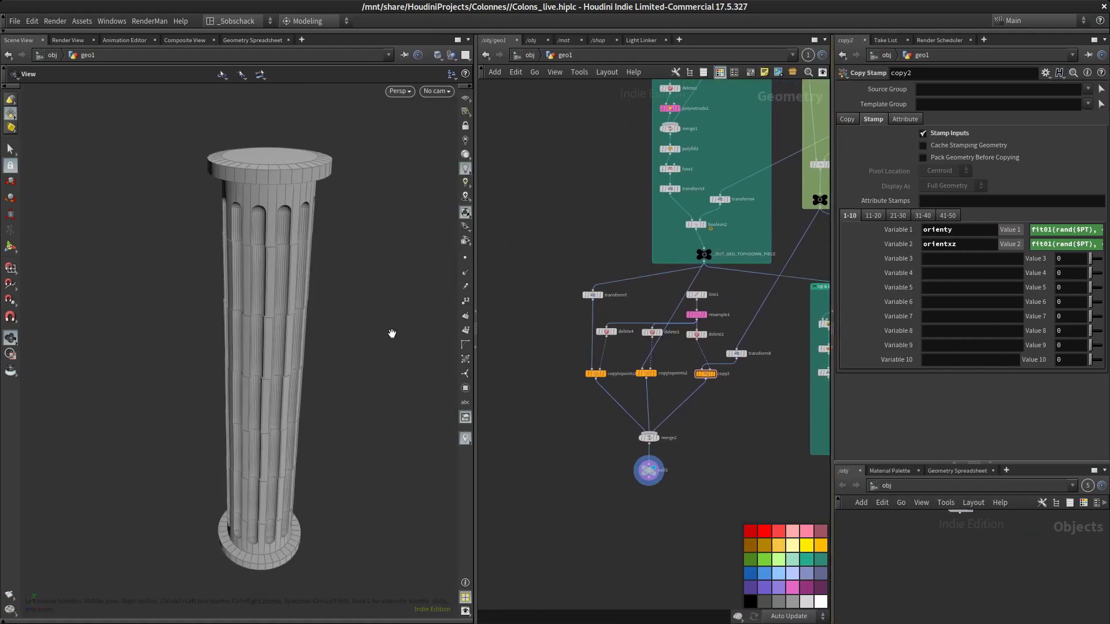
middle_drag(391, 332, 325, 336)
Set the tube1 node's height to 1
scroll(595, 230, down, 4)
middle_drag(595, 230, 471, 264)
scroll(522, 373, up, 4)
middle_drag(522, 376, 681, 507)
scroll(682, 351, up, 4)
scroll(710, 463, down, 4)
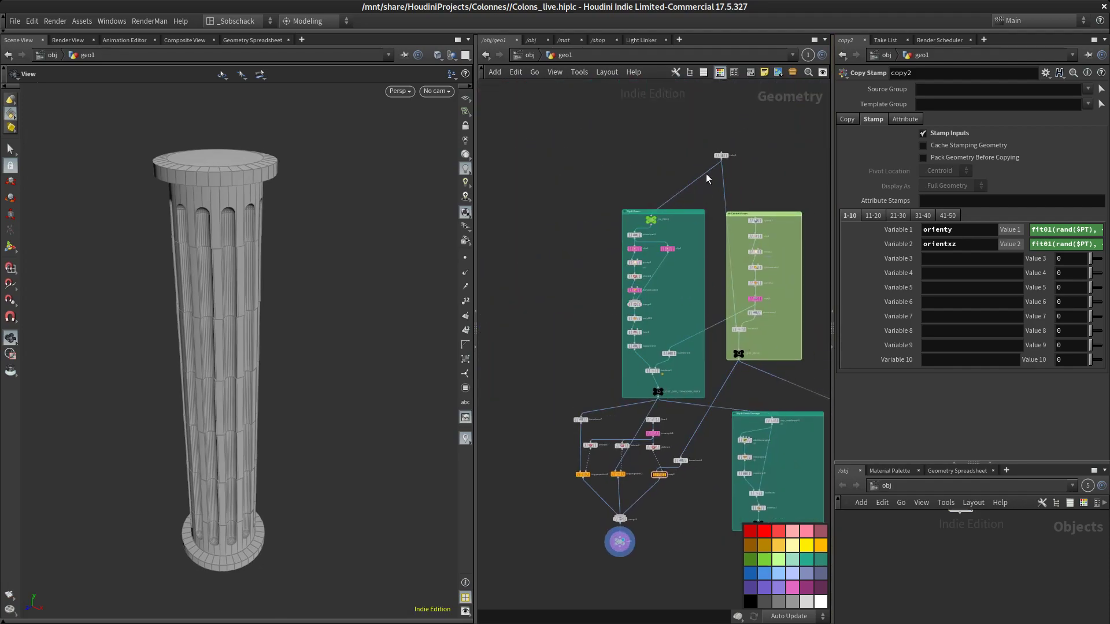
scroll(720, 155, up, 4)
click(717, 163)
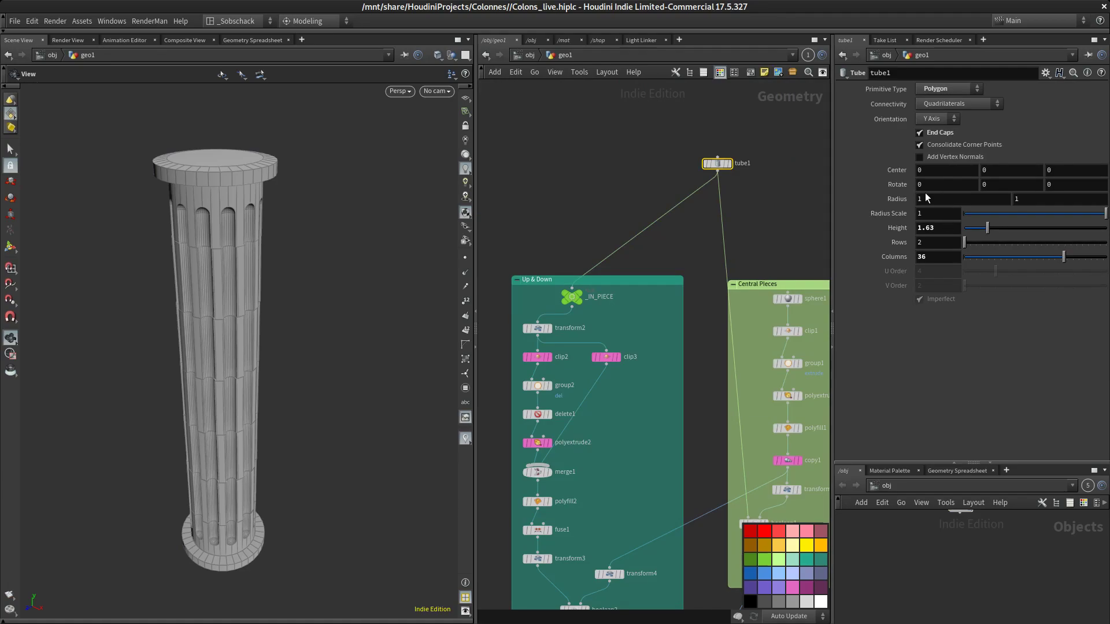
click(947, 227)
text(1)
key(Return)
Set the total number of the copy1 node in the Central Pieces group to 14
drag(262, 393, 358, 410)
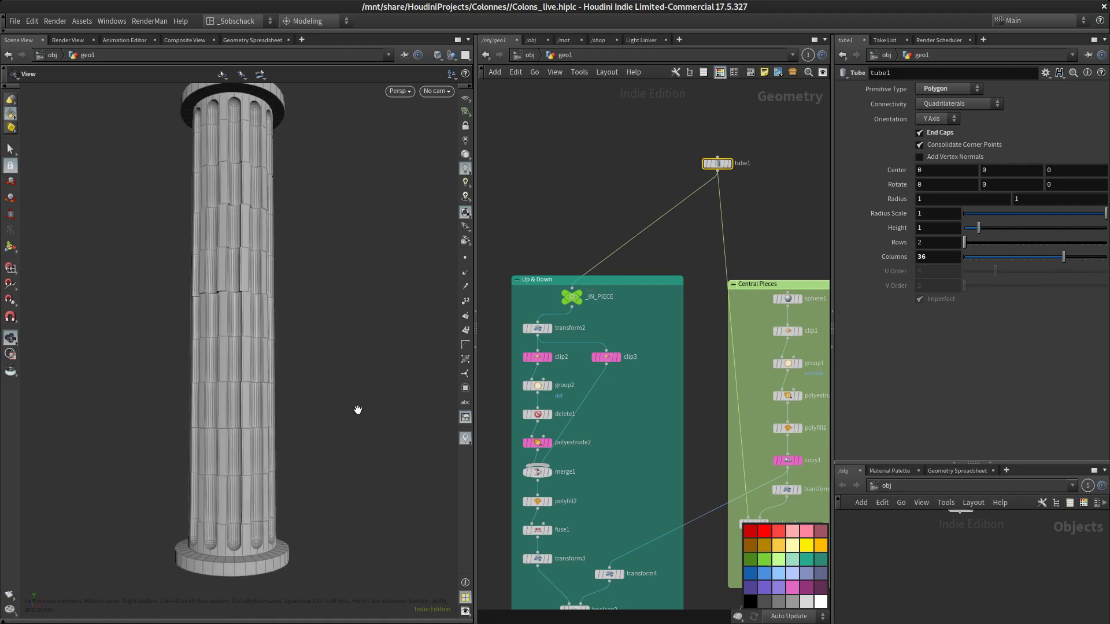
middle_drag(359, 410, 360, 343)
scroll(631, 567, up, 1)
middle_drag(631, 566, 663, 342)
middle_drag(564, 487, 666, 442)
scroll(671, 308, down, 4)
middle_drag(739, 185, 698, 325)
scroll(602, 272, up, 2)
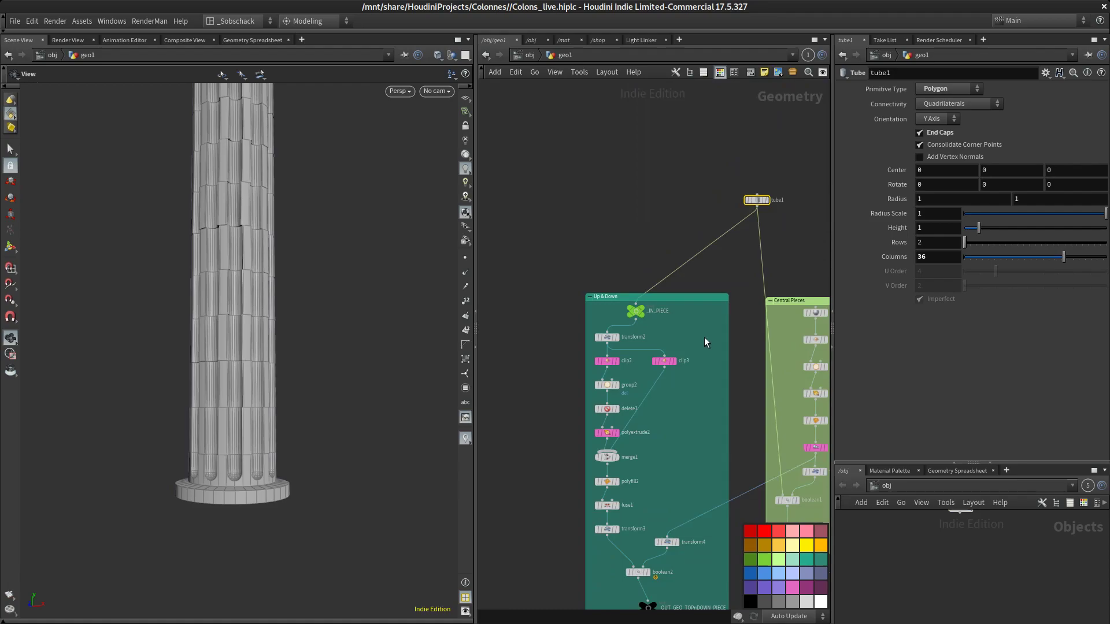
scroll(752, 364, up, 1)
middle_drag(751, 364, 657, 290)
middle_drag(596, 341, 598, 306)
scroll(775, 382, up, 3)
click(710, 339)
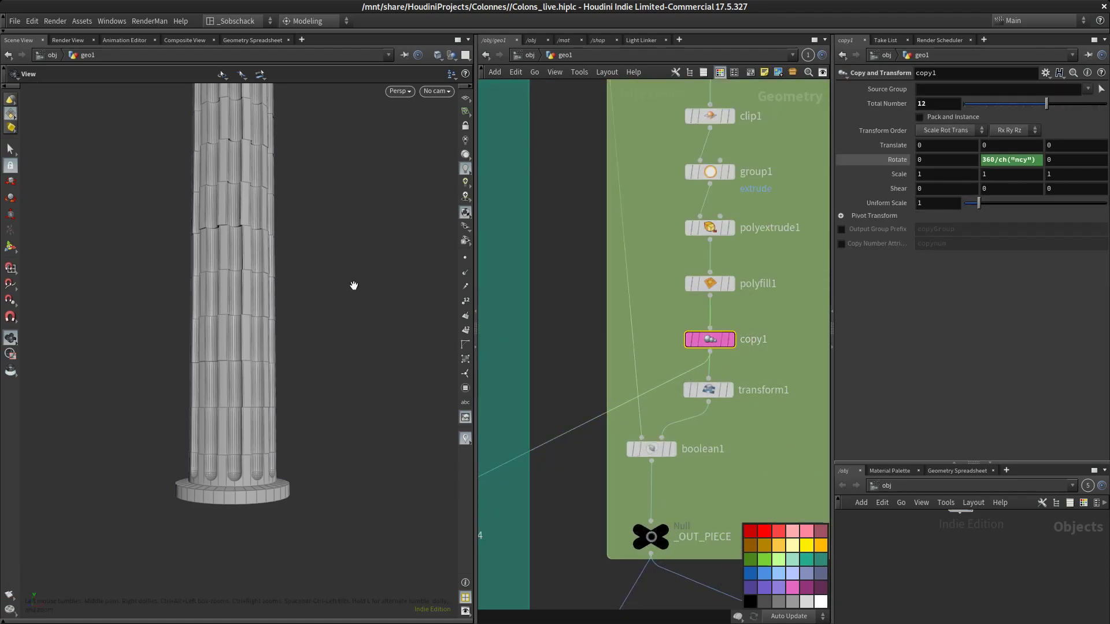
right_drag(341, 269, 340, 328)
middle_drag(340, 327, 337, 405)
drag(938, 105, 883, 108)
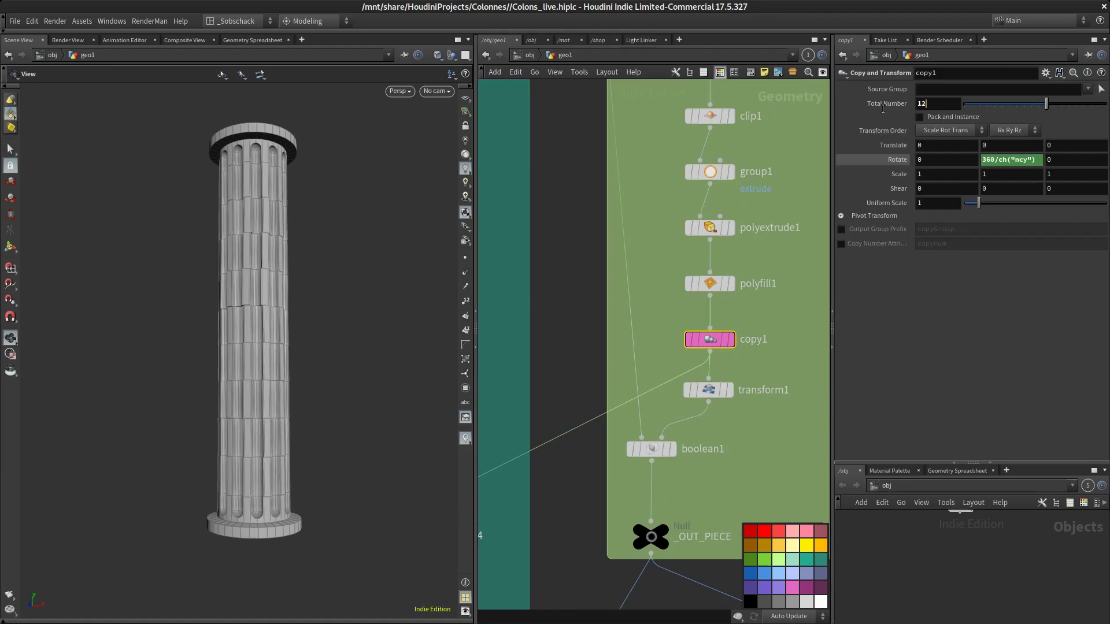
key(BackSpace)
text(4)
key(Return)
Color the line1 node pink
drag(386, 251, 379, 478)
middle_drag(587, 515, 652, 418)
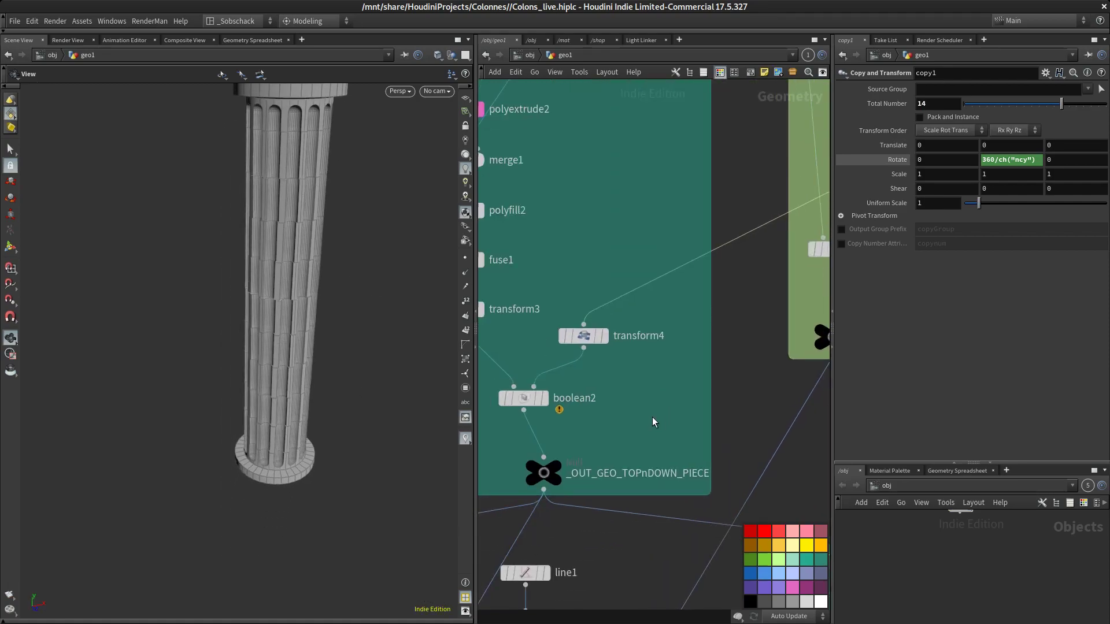
middle_drag(545, 473, 698, 379)
middle_drag(556, 496, 622, 335)
scroll(636, 361, down, 4)
scroll(676, 341, up, 4)
click(674, 323)
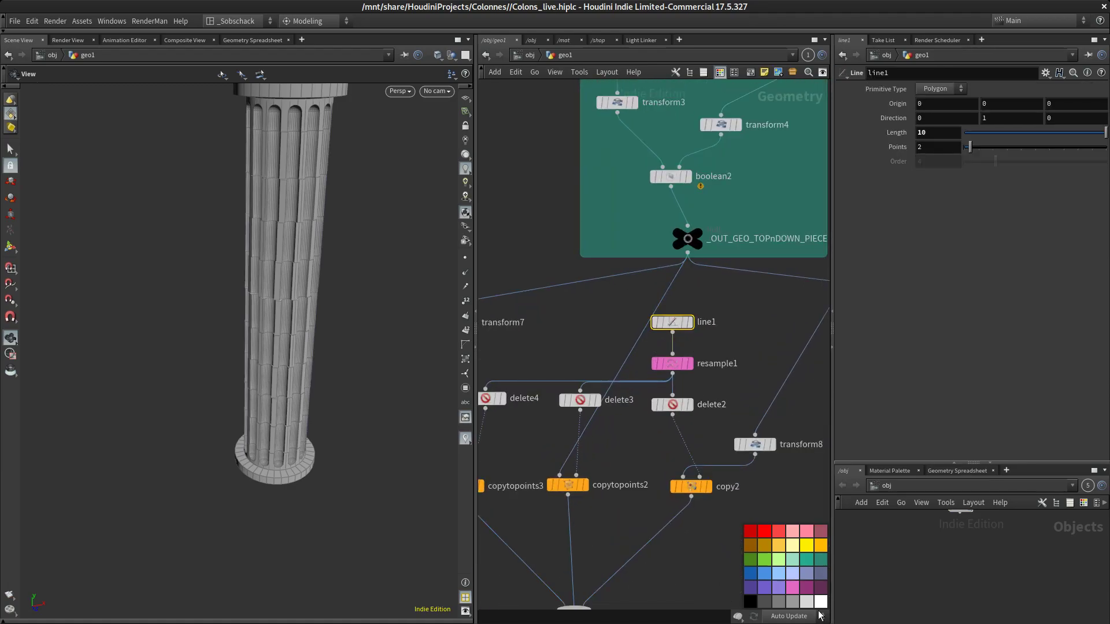
click(806, 588)
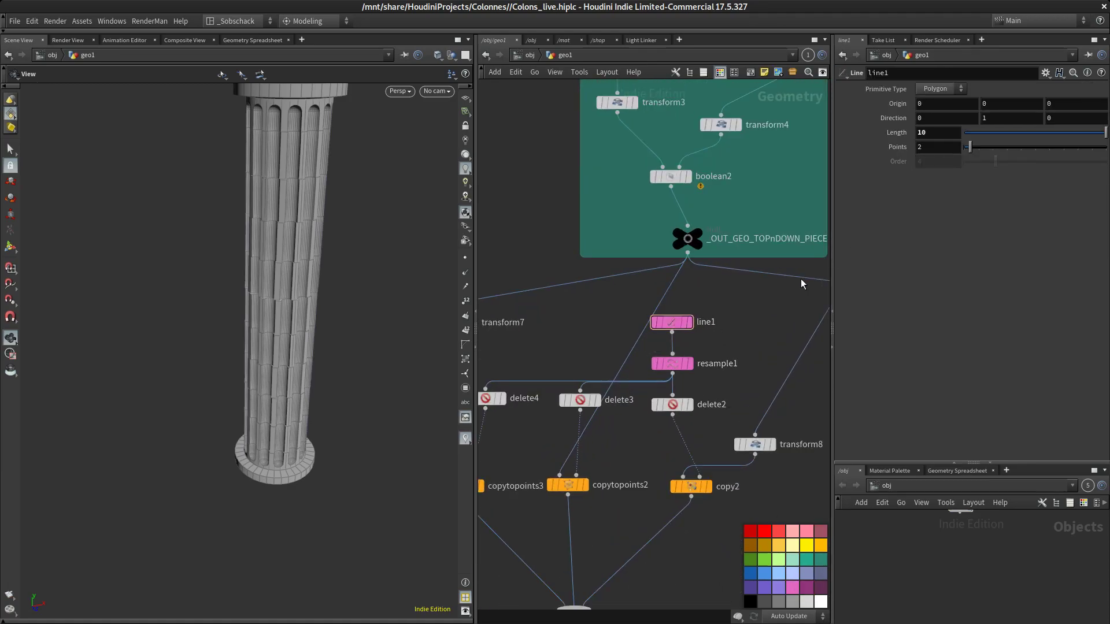
Set the line1 node's length to 12
drag(935, 132, 773, 180)
text(12)
key(Return)
scroll(389, 279, down, 3)
middle_drag(387, 324, 319, 381)
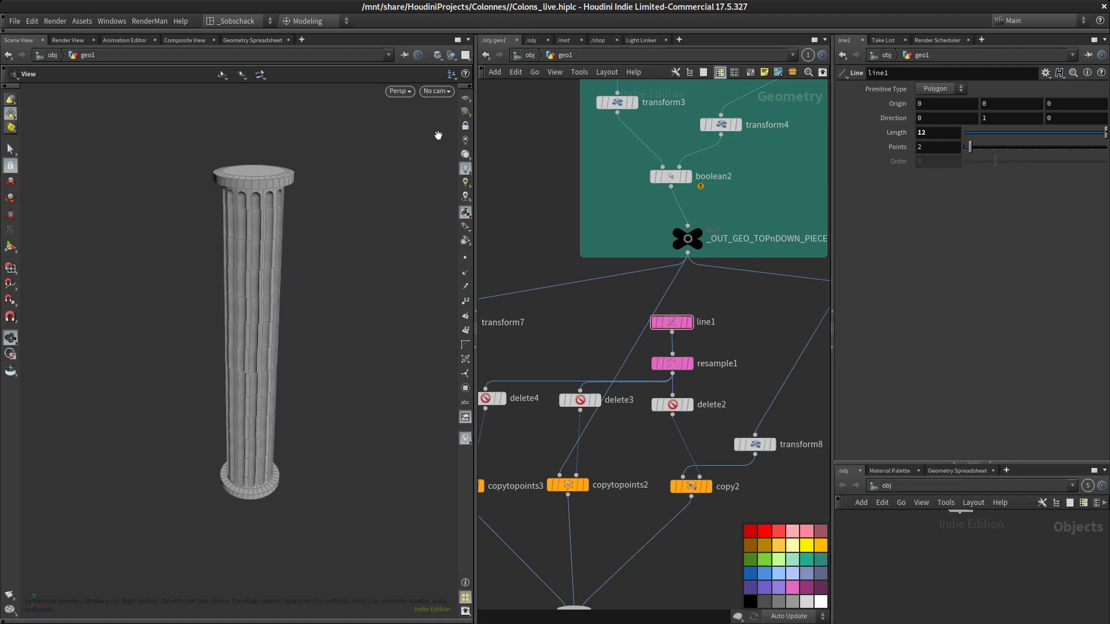
Color the null1 output node black
click(465, 98)
drag(365, 298, 356, 251)
drag(346, 365, 364, 406)
middle_drag(364, 407, 322, 339)
middle_drag(357, 425, 366, 374)
middle_drag(615, 469, 612, 304)
middle_drag(634, 500, 684, 412)
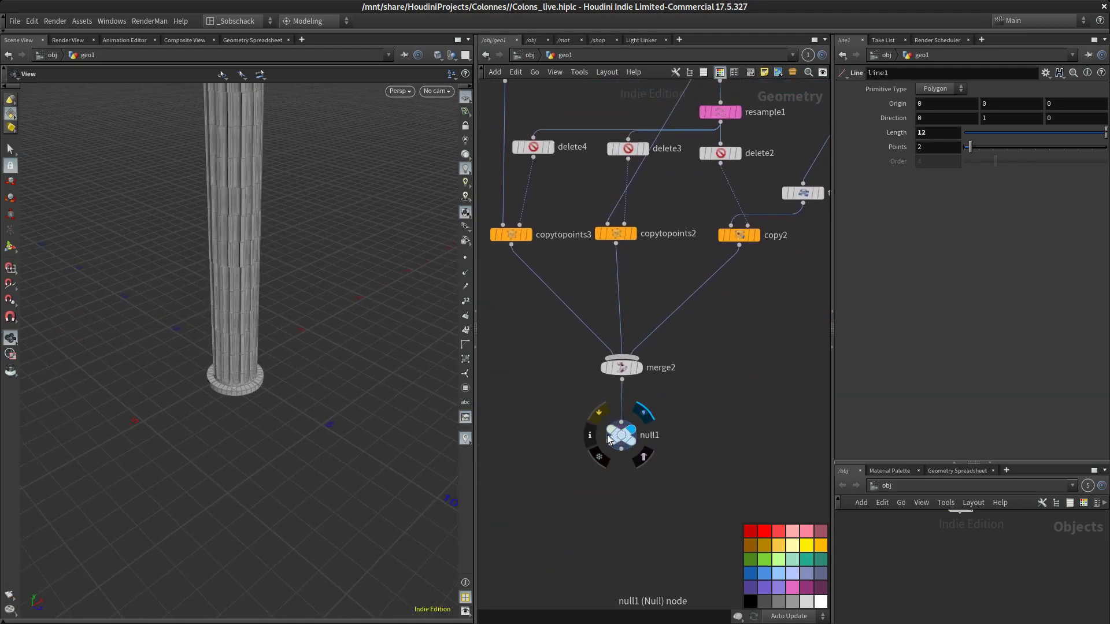
click(624, 435)
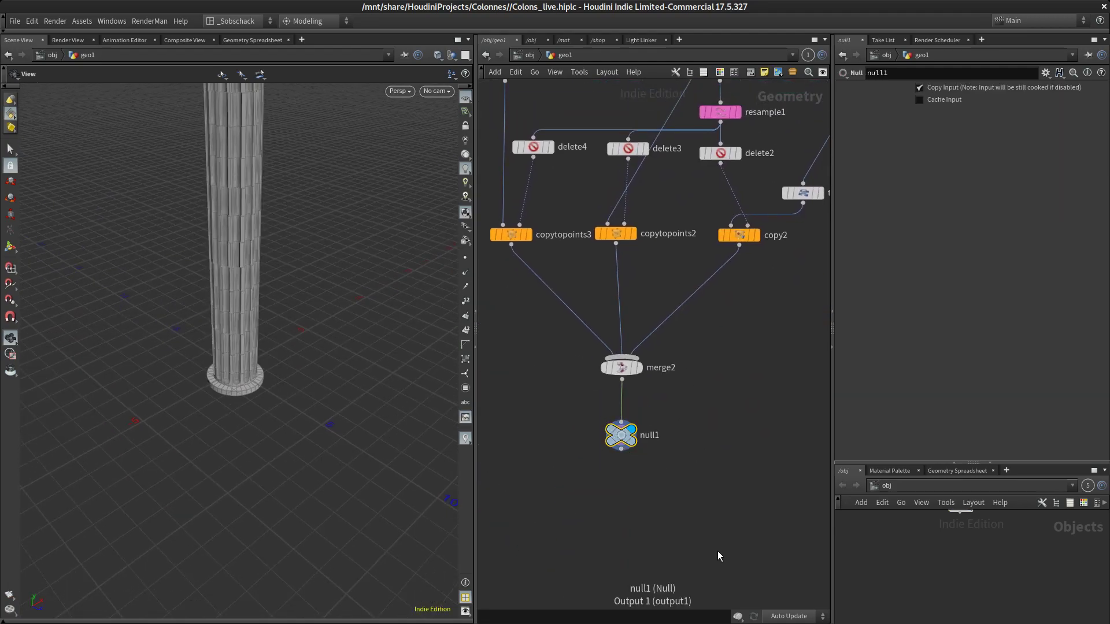
key(c)
click(751, 603)
Insert a Transform node between merge2 and null1
middle_drag(694, 390, 701, 354)
drag(631, 402, 634, 438)
drag(307, 379, 324, 405)
key(Tab)
text(trans)
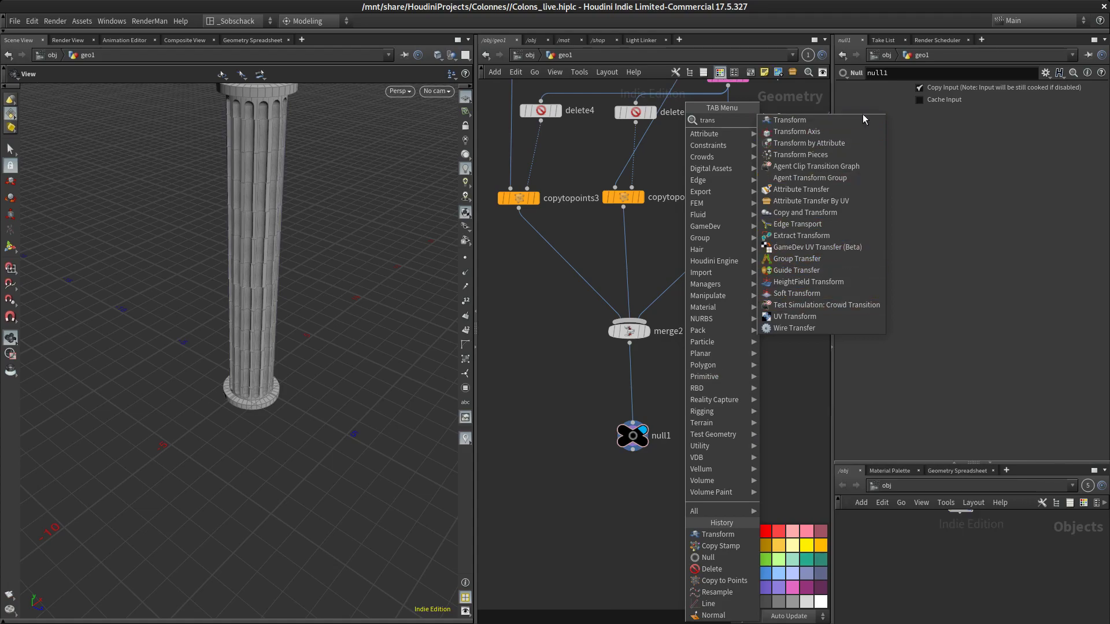
click(865, 120)
click(633, 387)
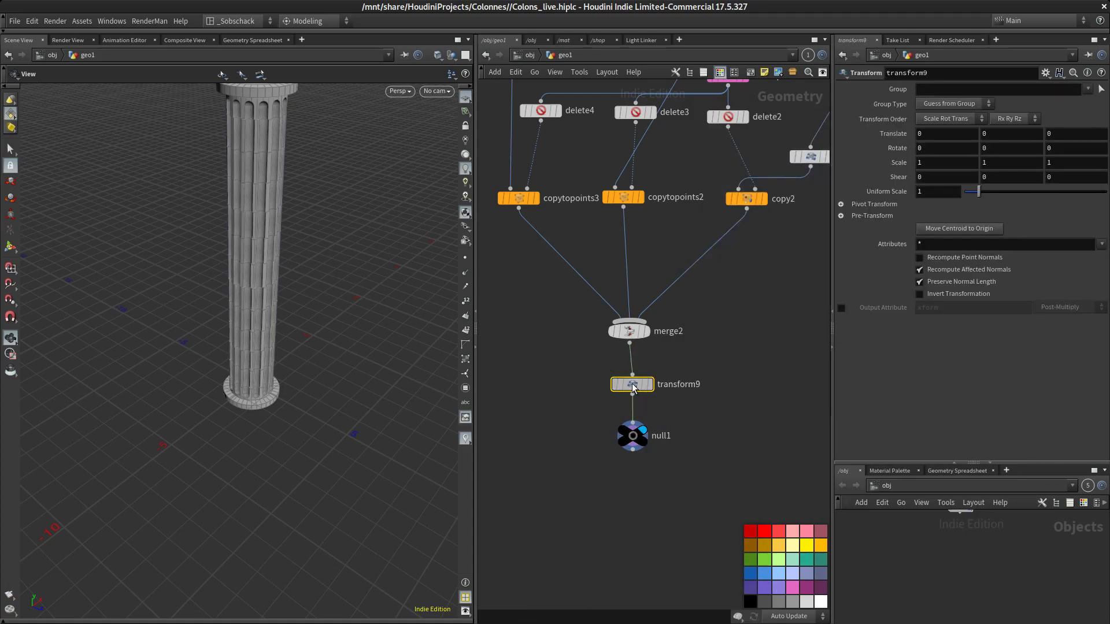
Set the transform's Y translate to -$YMIN to rest the column on the ground
click(1001, 139)
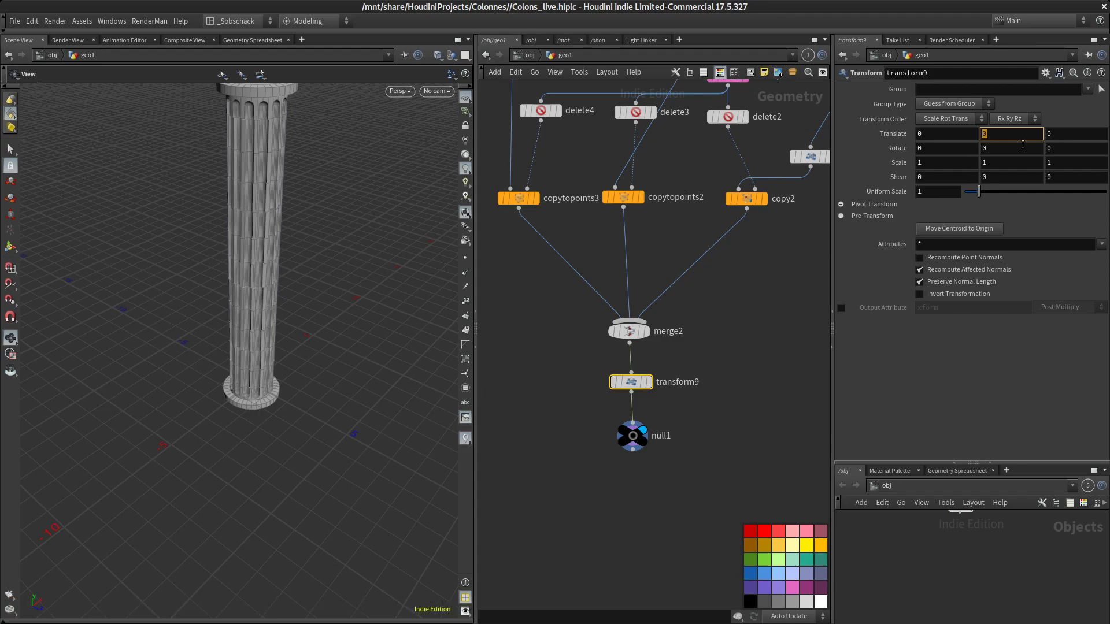
text($YM)
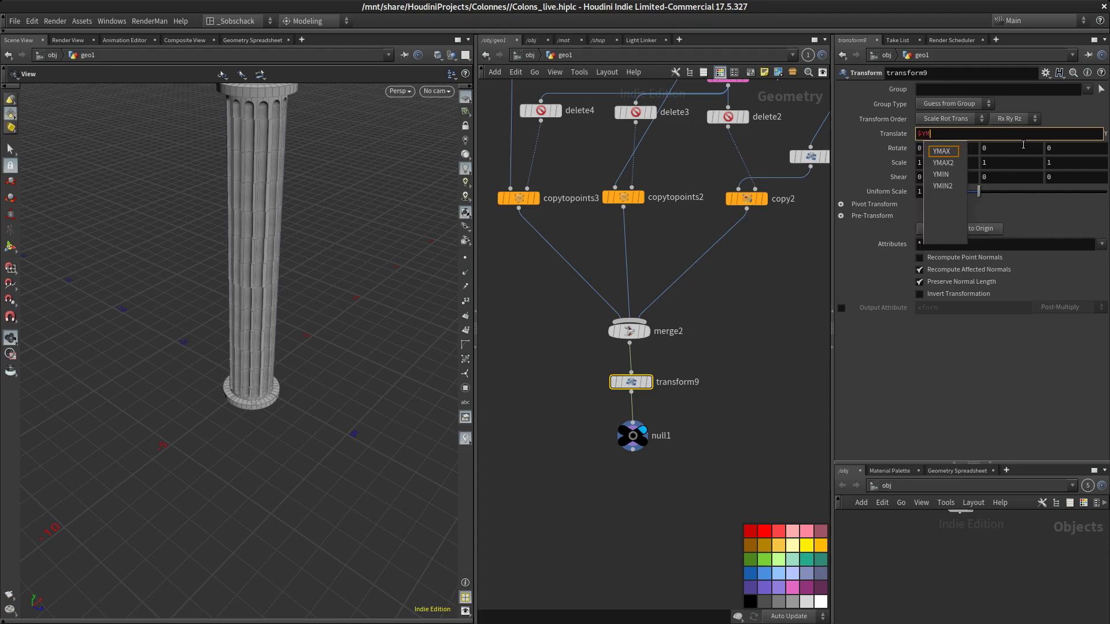
key(Down)
key(Down)
key(Return)
key(Return)
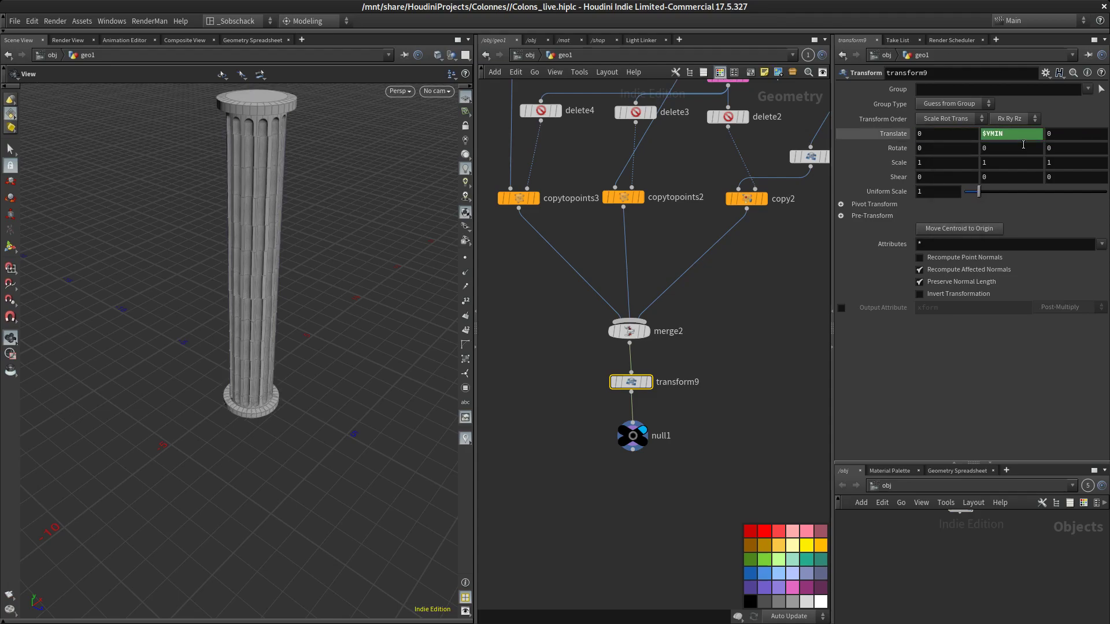
click(1031, 137)
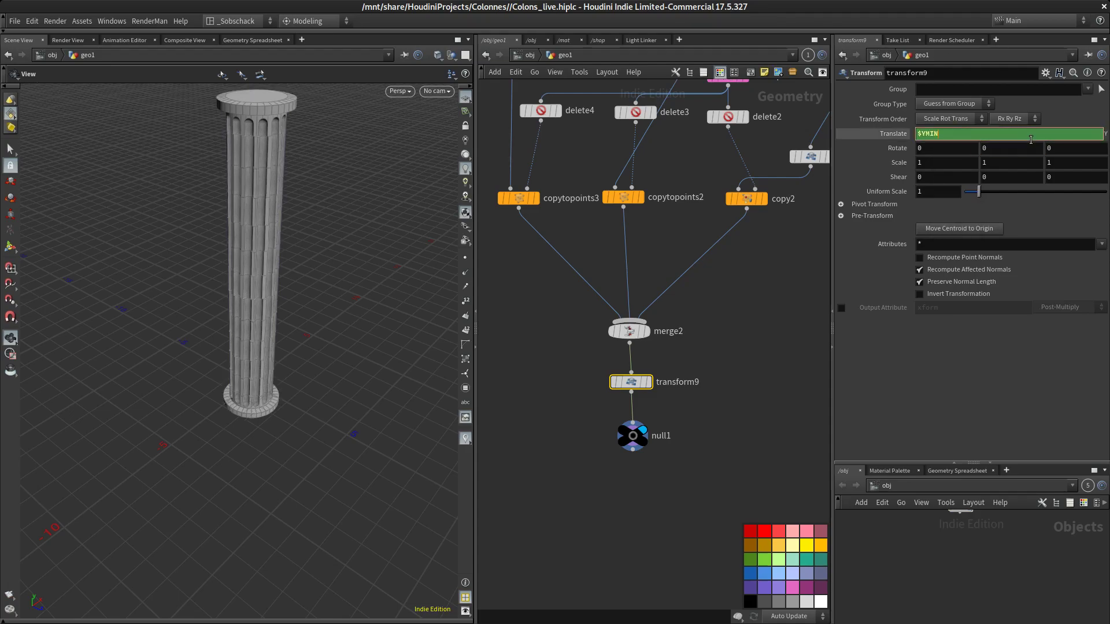
text(-)
key(Return)
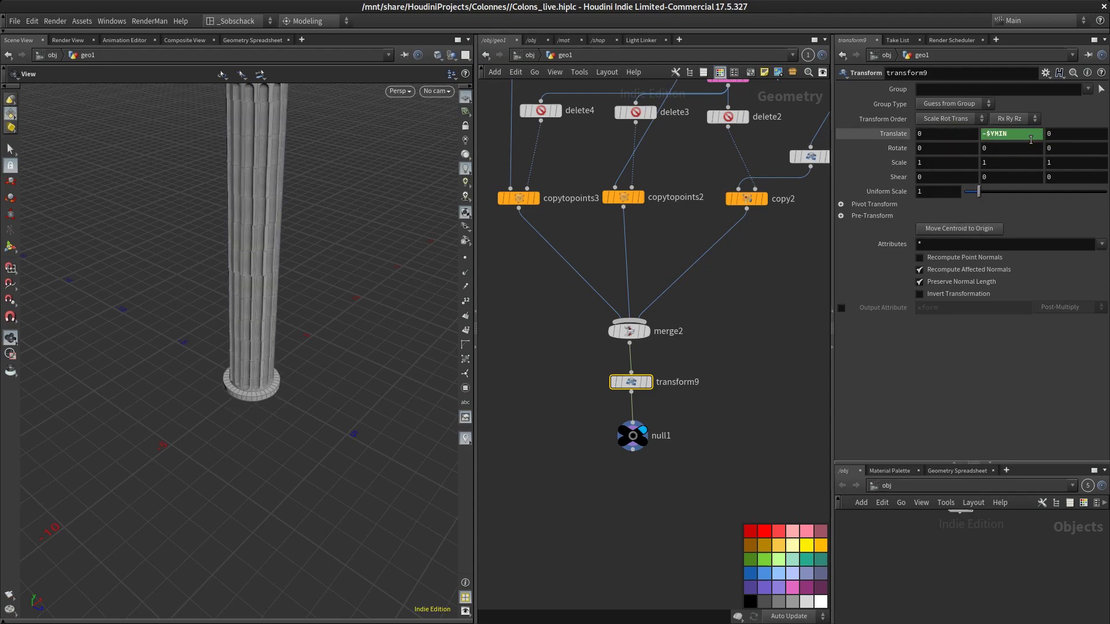
Insert a Normal node between transform9 and null1
drag(319, 440, 293, 383)
right_drag(292, 383, 324, 294)
middle_drag(330, 298, 352, 346)
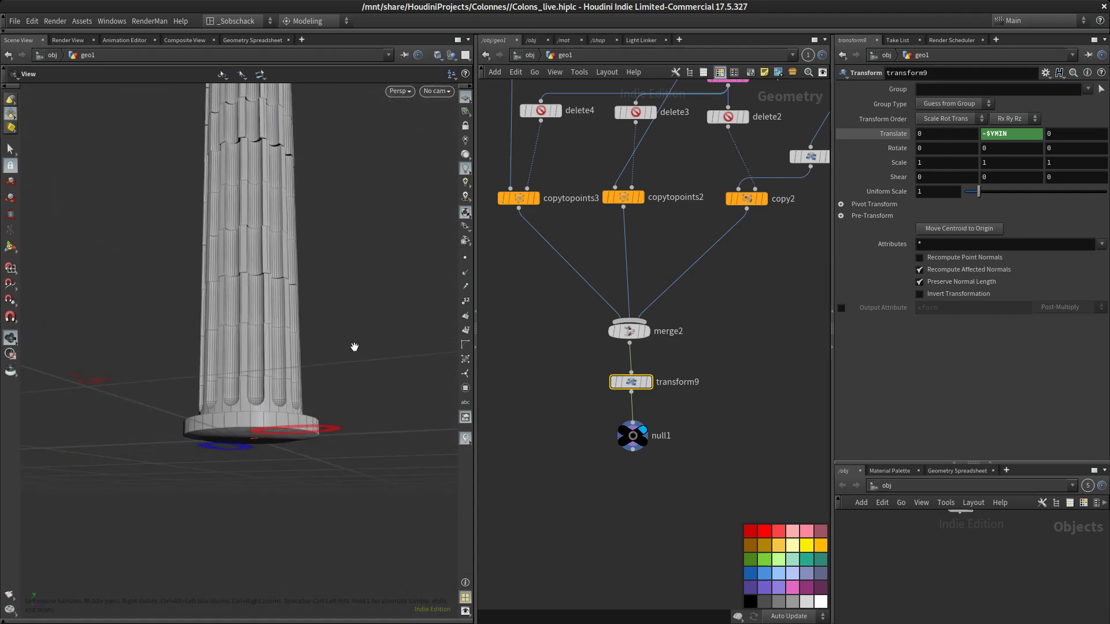
drag(624, 449, 623, 487)
key(Tab)
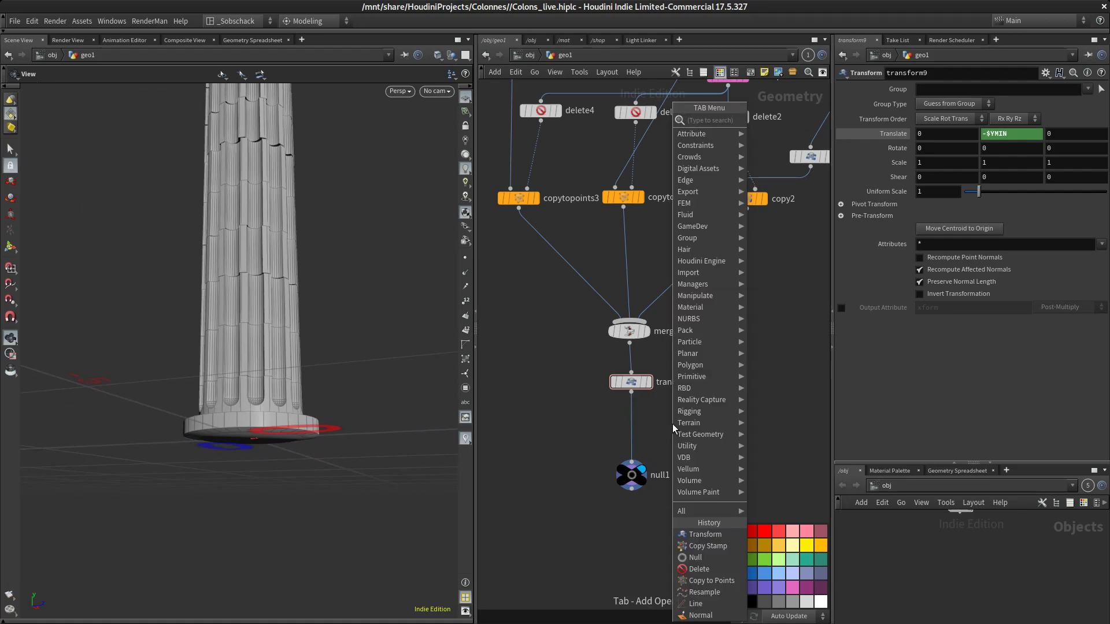
text(norma)
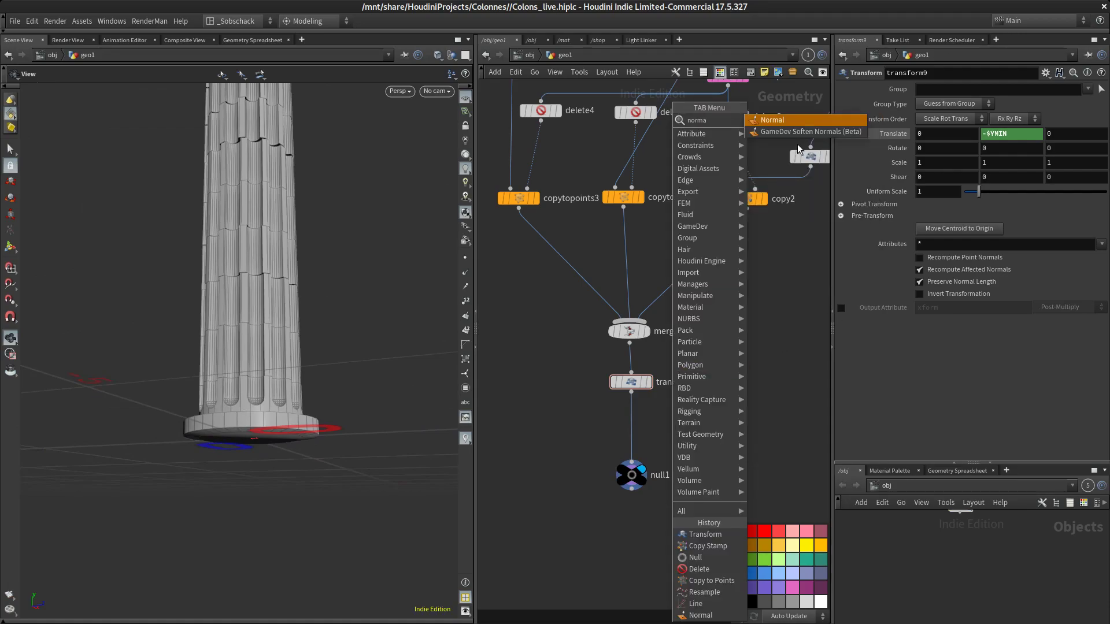
key(Return)
click(634, 433)
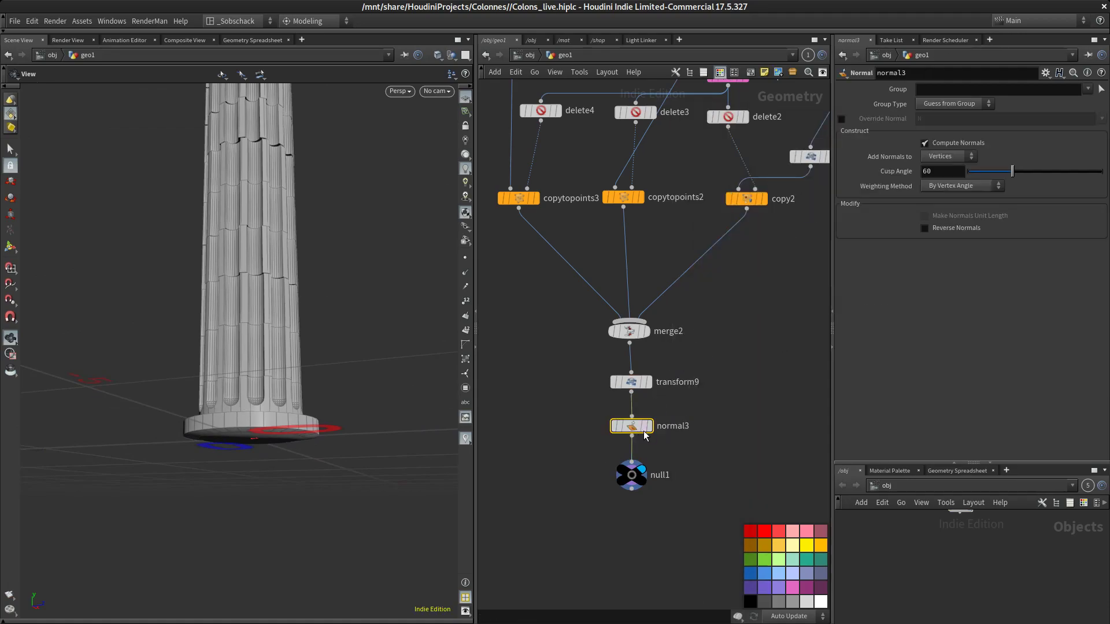
Set the Normal node to vertex normals weighted By Face Area with a cusp angle of about 30
click(959, 158)
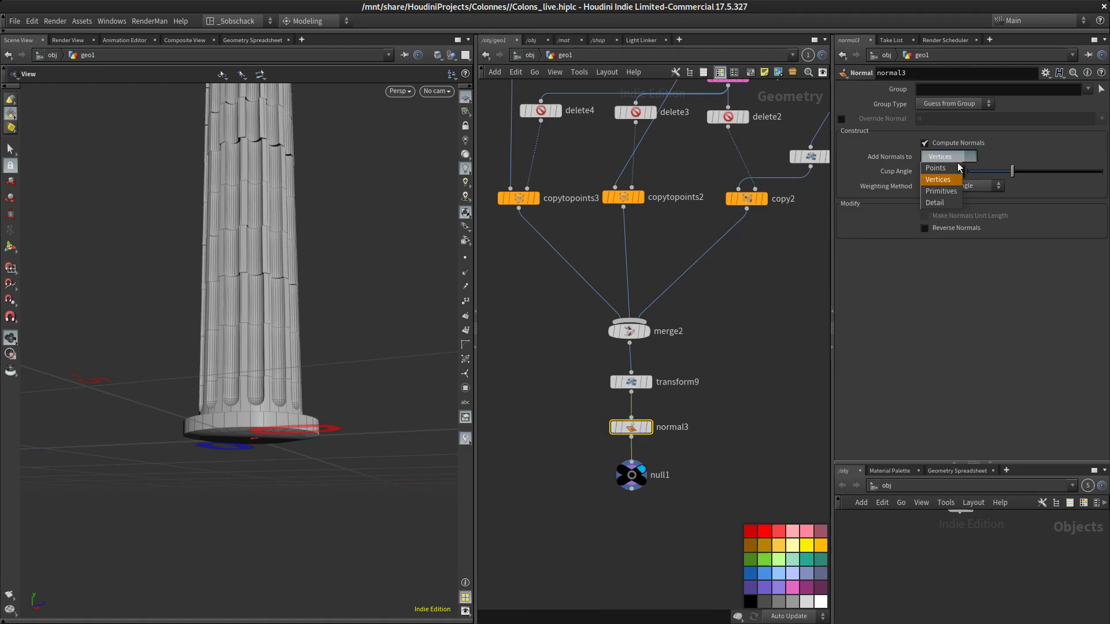
click(966, 181)
click(971, 187)
click(966, 221)
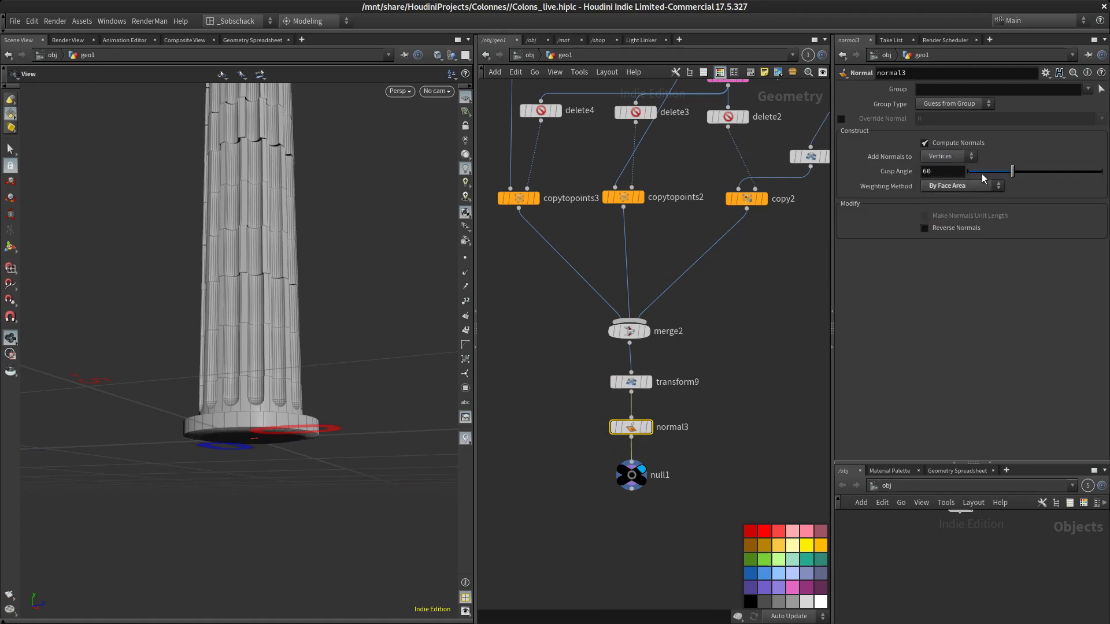
drag(1013, 175, 990, 172)
mouse_move(381, 387)
mouse_down()
mouse_move(382, 320)
mouse_move(383, 404)
mouse_up()
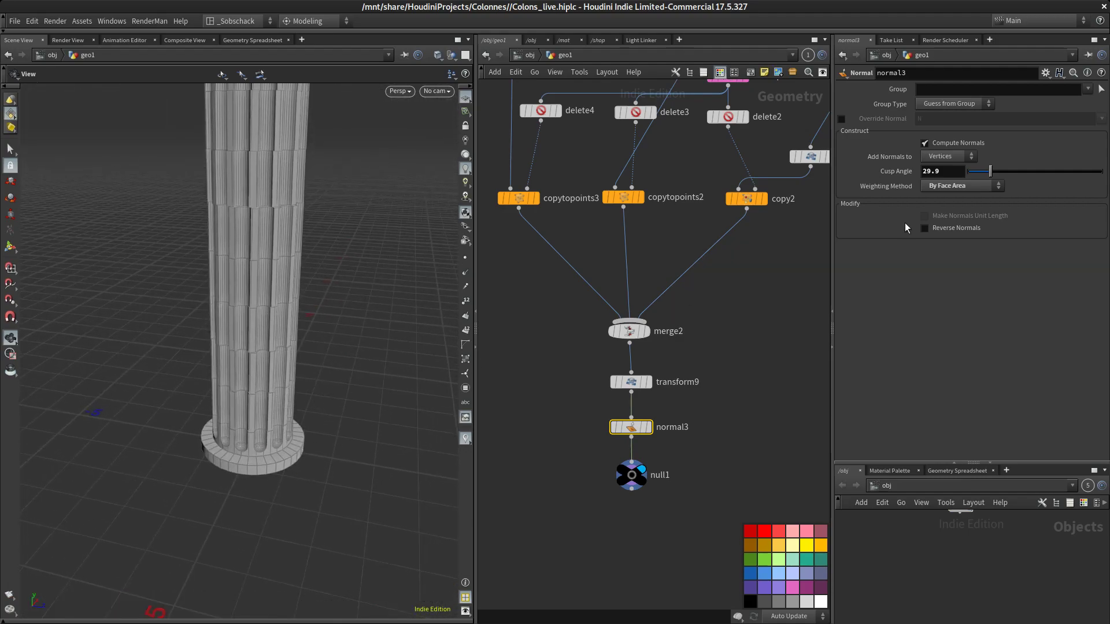
Orbit and zoom around the smooth-shaded column and zoom out the network to review the result
mouse_move(289, 457)
mouse_down()
mouse_move(362, 300)
mouse_move(360, 355)
mouse_up()
scroll(360, 304, up, 2)
key(shift+w)
drag(376, 318, 351, 351)
right_drag(350, 351, 346, 321)
middle_drag(322, 347, 315, 520)
right_drag(315, 520, 305, 463)
middle_drag(349, 327, 352, 386)
right_drag(352, 340, 342, 395)
middle_drag(370, 290, 351, 327)
right_drag(352, 328, 350, 304)
drag(350, 304, 349, 399)
middle_drag(349, 399, 313, 416)
right_drag(298, 289, 289, 315)
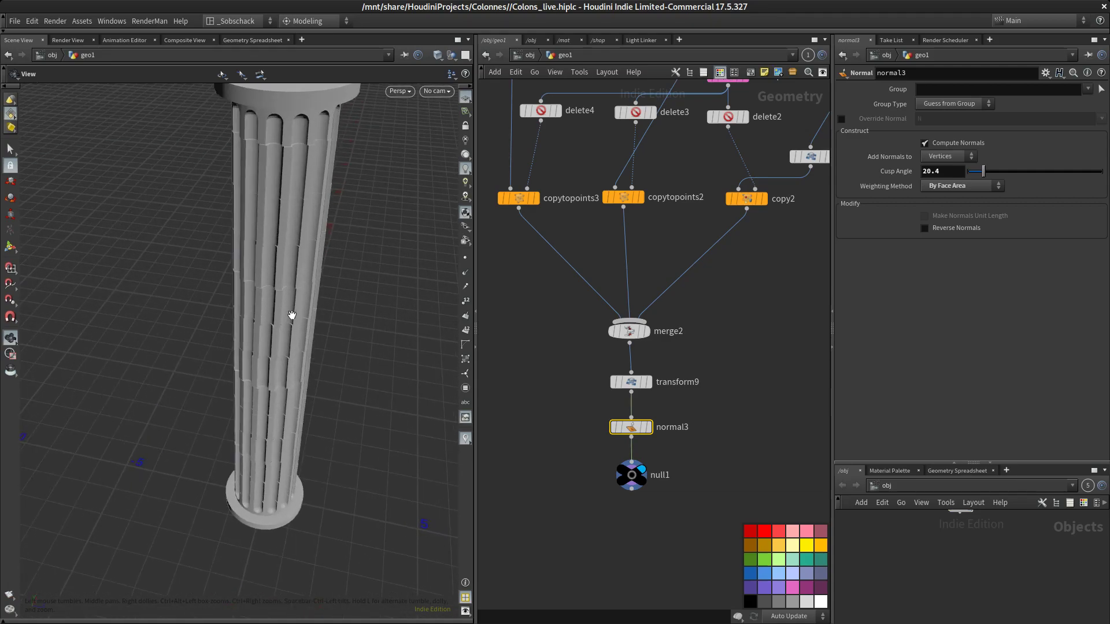
middle_drag(306, 322, 299, 366)
middle_drag(322, 318, 320, 327)
drag(320, 301, 298, 283)
mouse_move(297, 283)
right_down()
mouse_move(314, 243)
mouse_move(312, 281)
right_up()
drag(313, 281, 311, 270)
right_drag(308, 292, 310, 304)
middle_drag(309, 304, 286, 295)
middle_drag(747, 383, 711, 366)
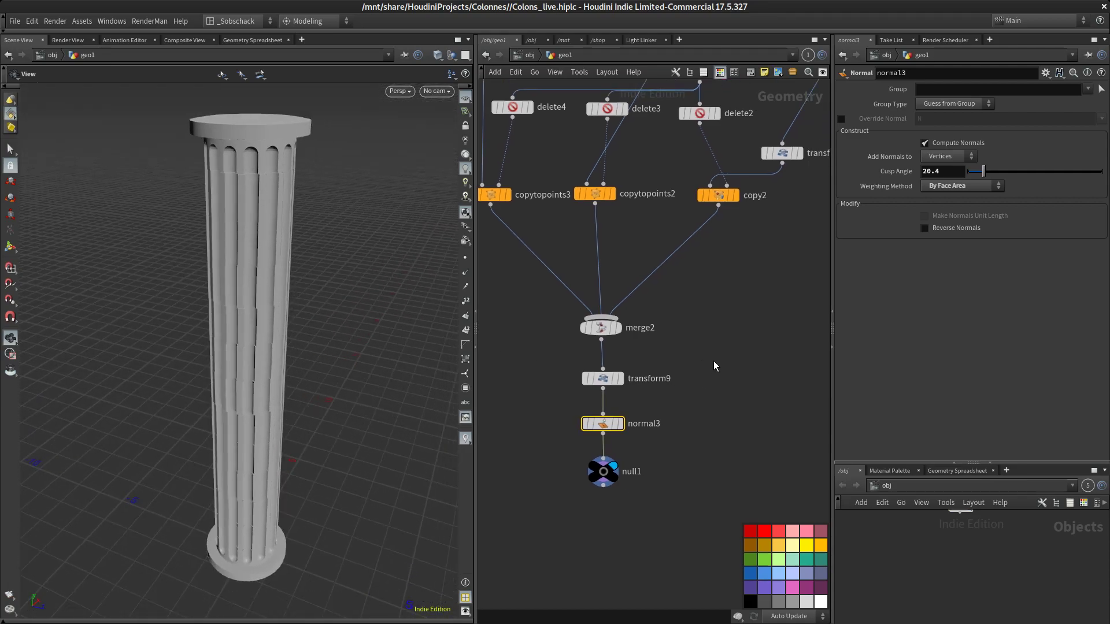
scroll(714, 361, down, 6)
middle_drag(722, 420, 643, 470)
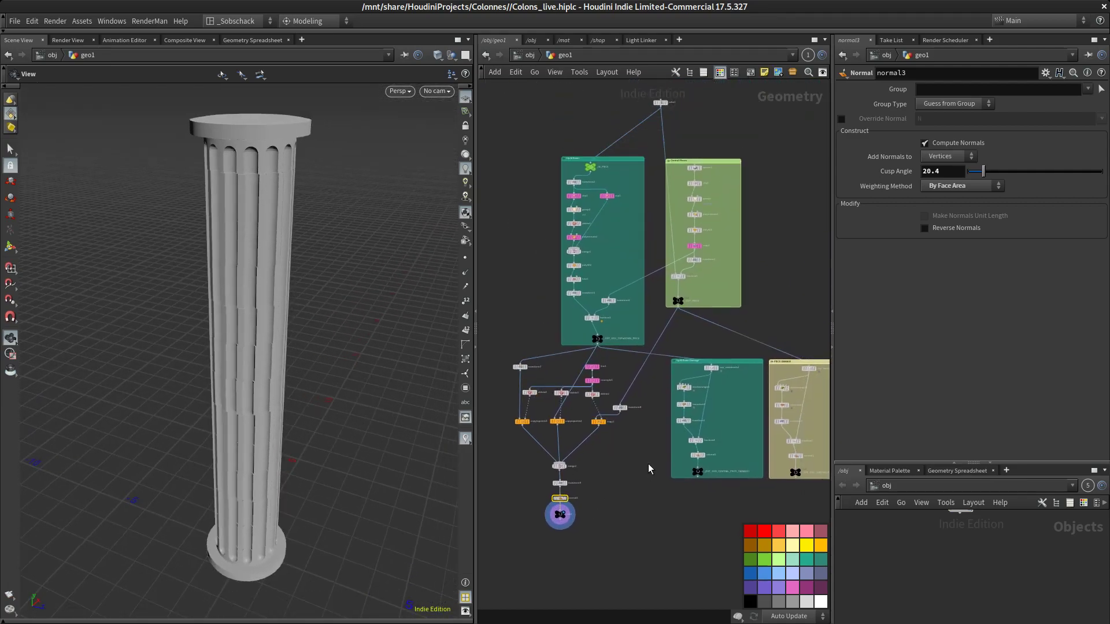
scroll(648, 463, down, 3)
drag(384, 428, 343, 372)
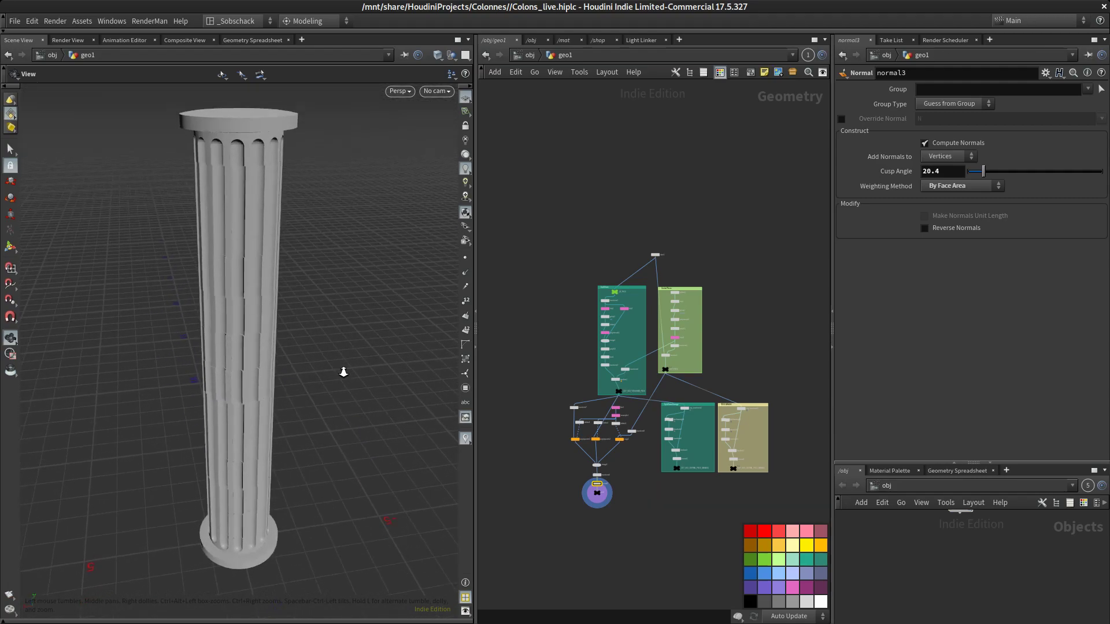
middle_drag(779, 348, 770, 303)
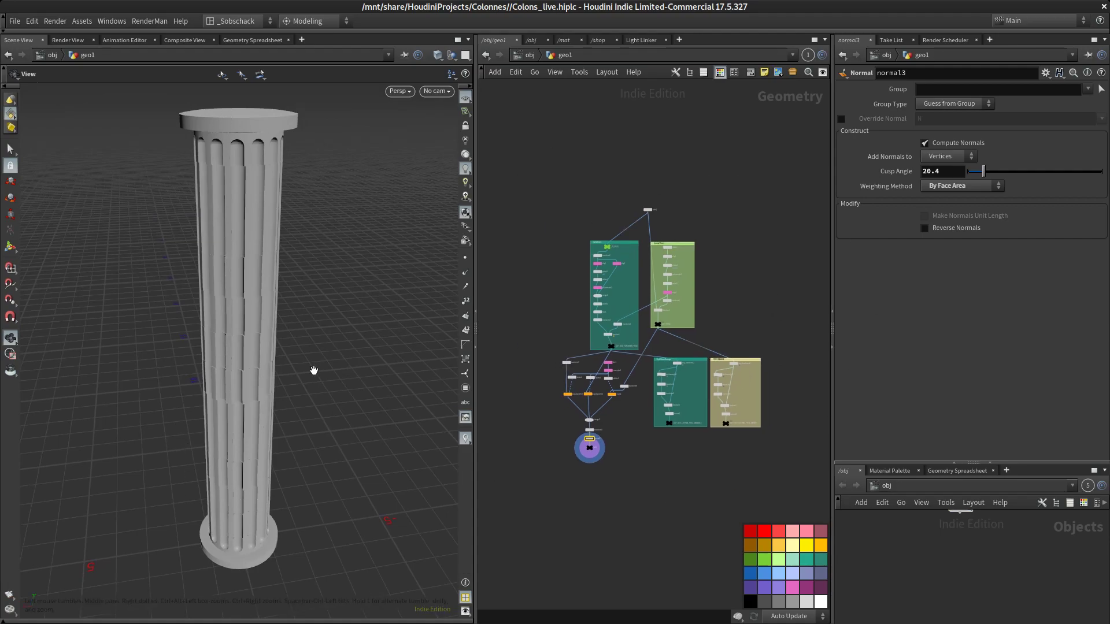
Switch to the finished Colons.hiplc scene, try its groove count, piece height and column height sliders, then return
key(alt+Tab)
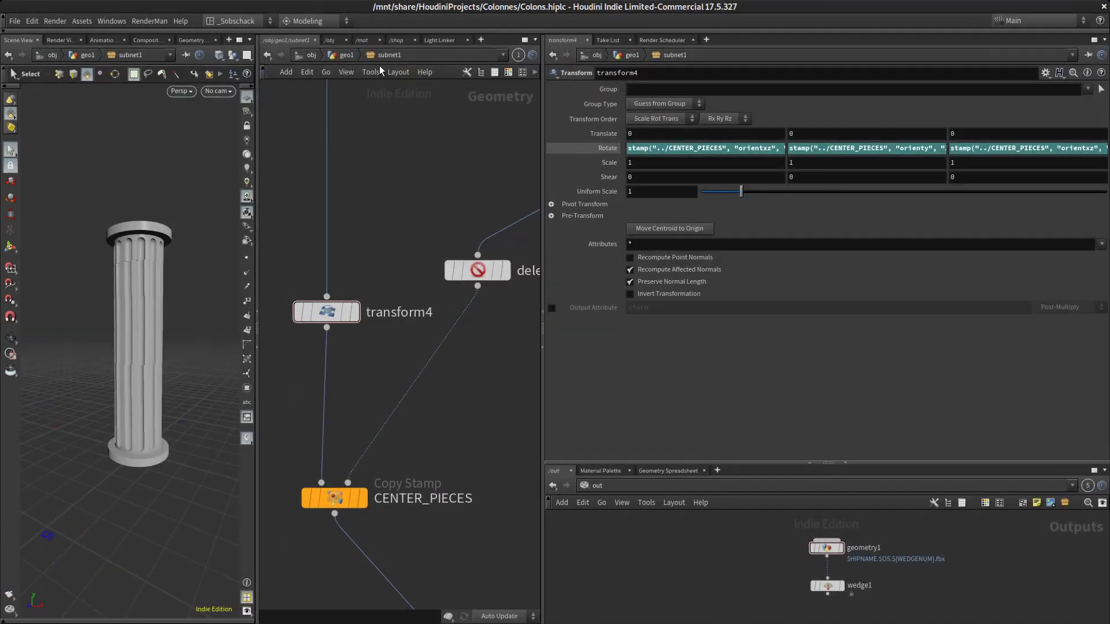
click(342, 54)
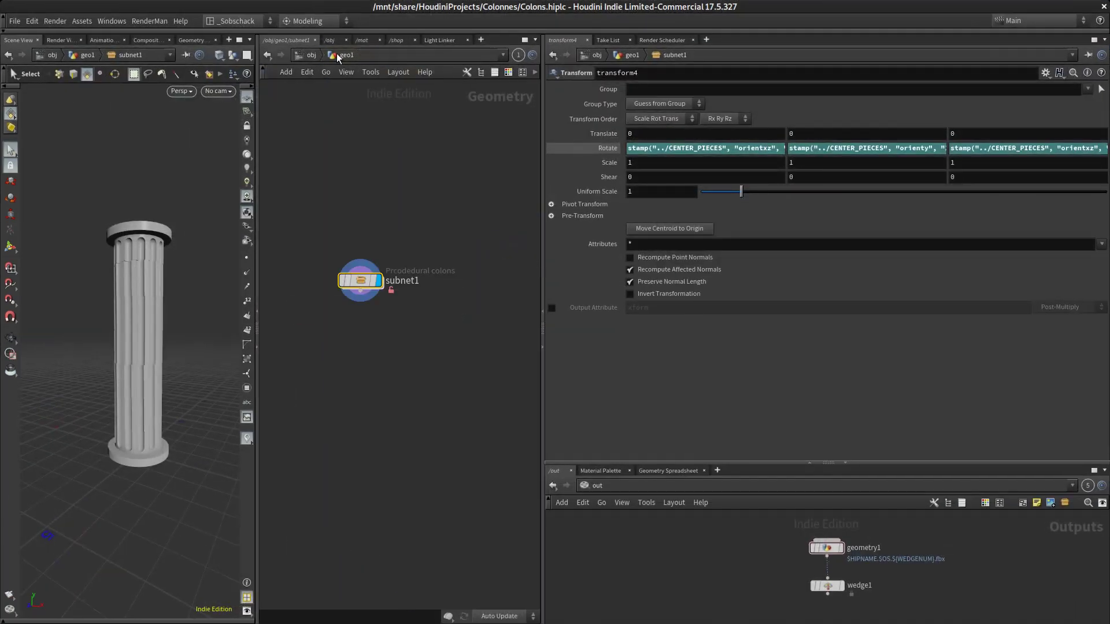
alt+drag(161, 240, 186, 292)
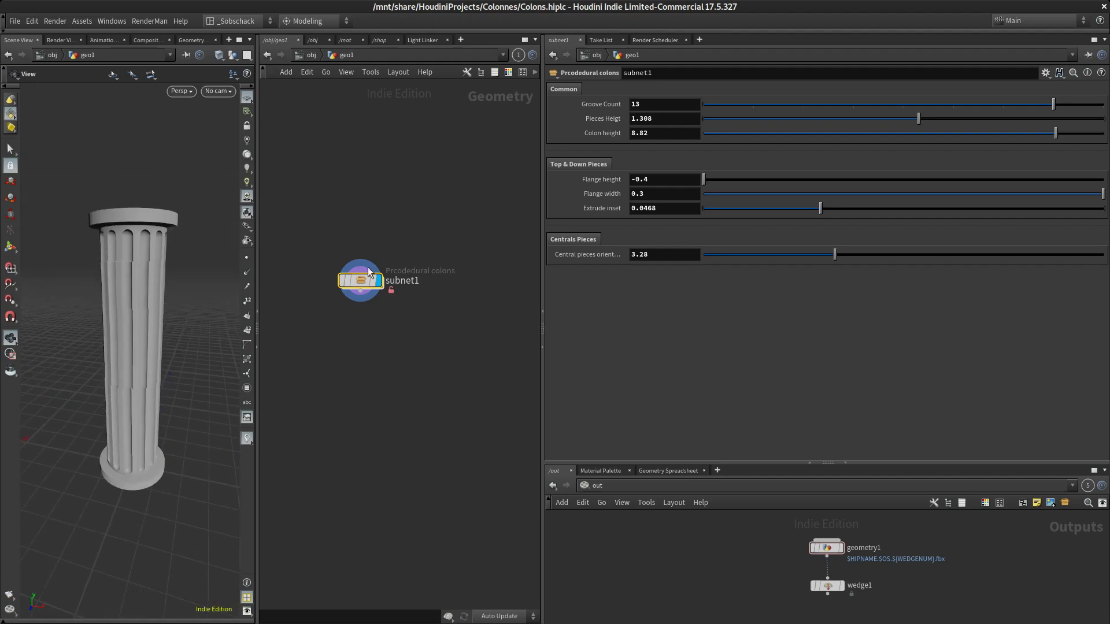
mouse_move(1054, 104)
mouse_down()
mouse_move(1004, 103)
mouse_move(1067, 104)
mouse_move(965, 105)
mouse_move(1054, 104)
mouse_up()
mouse_move(937, 122)
mouse_down()
mouse_move(874, 122)
mouse_move(955, 124)
mouse_up()
mouse_move(1054, 134)
mouse_down()
mouse_move(980, 140)
mouse_move(1047, 146)
mouse_up()
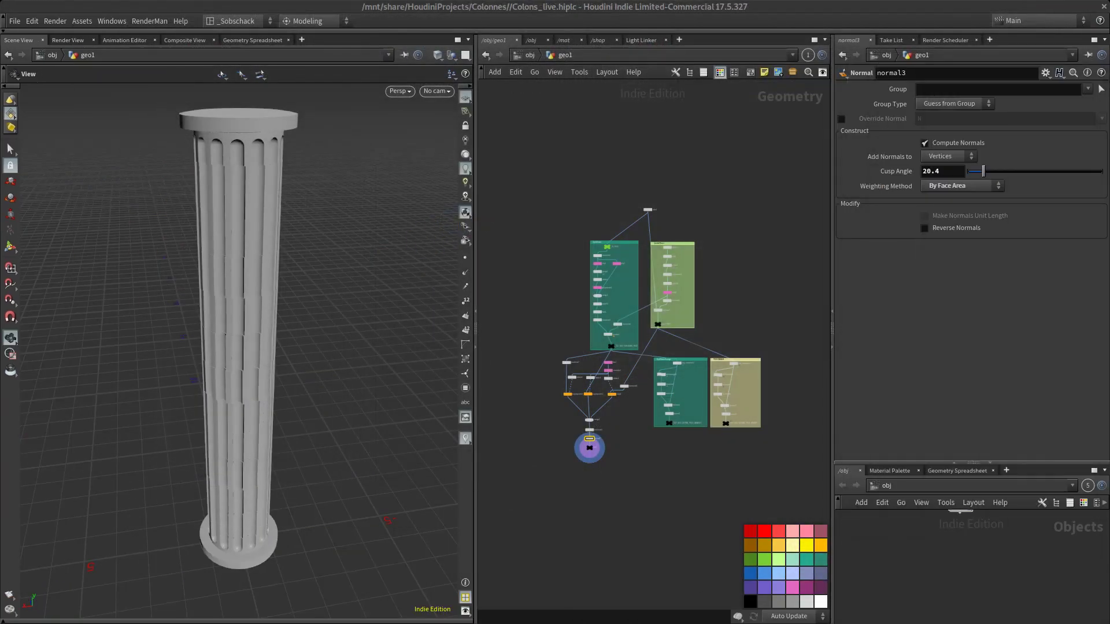
key(alt+Tab)
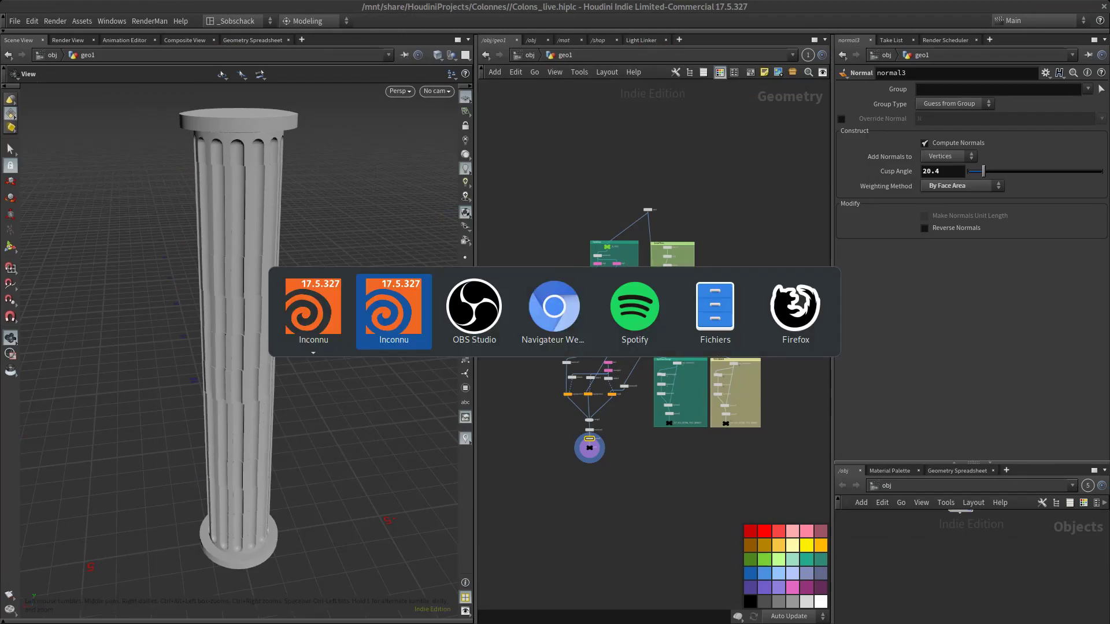
click(468, 326)
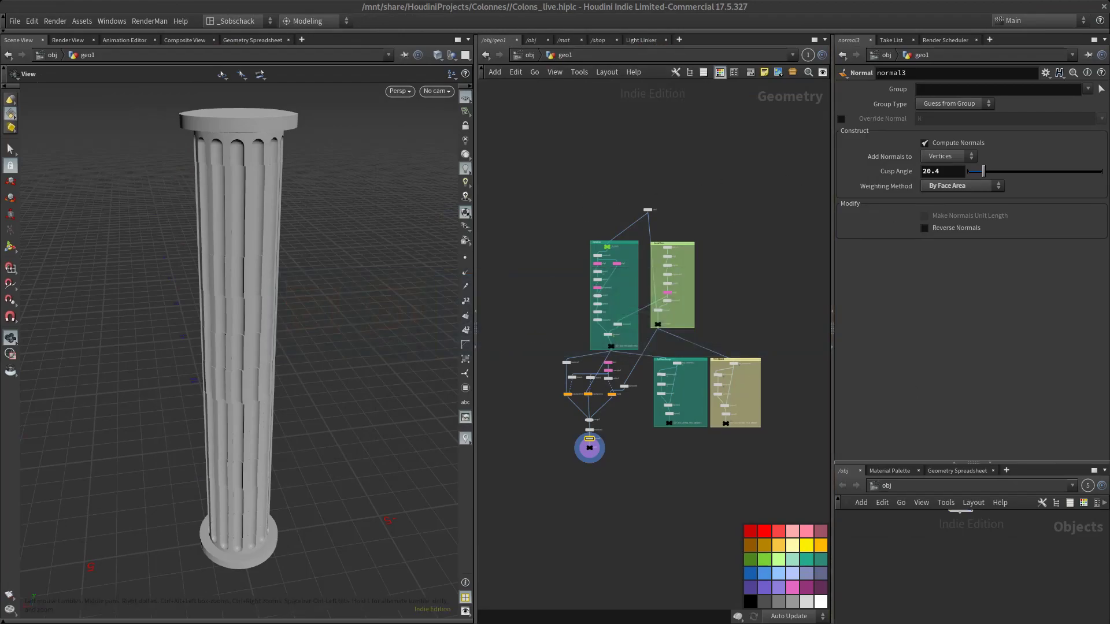